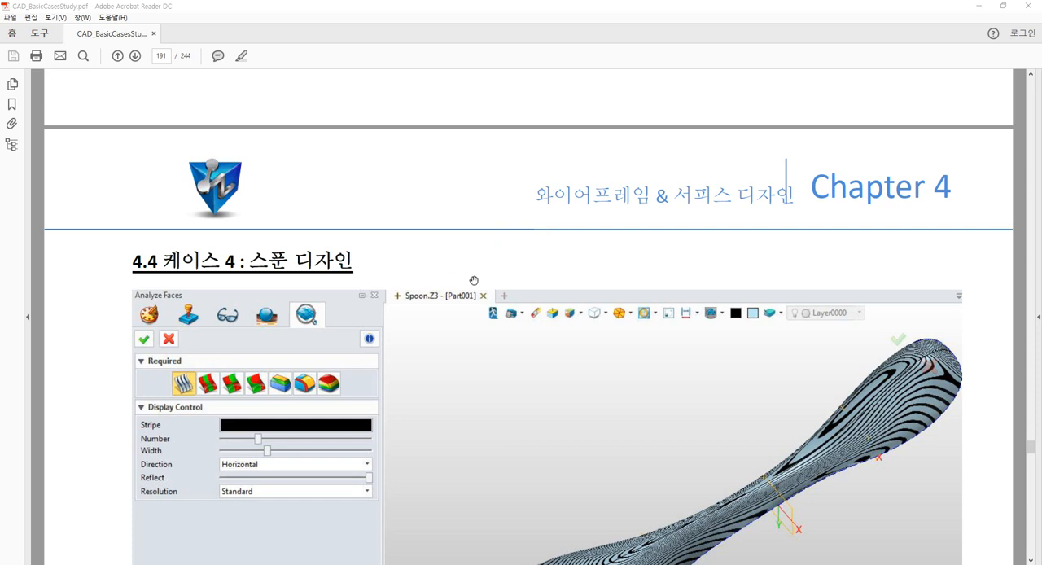
Read the overview of section 4.4, the spoon design case, including the zebra-striped model picture and the list of learning topics
scroll(468, 270, down, 5)
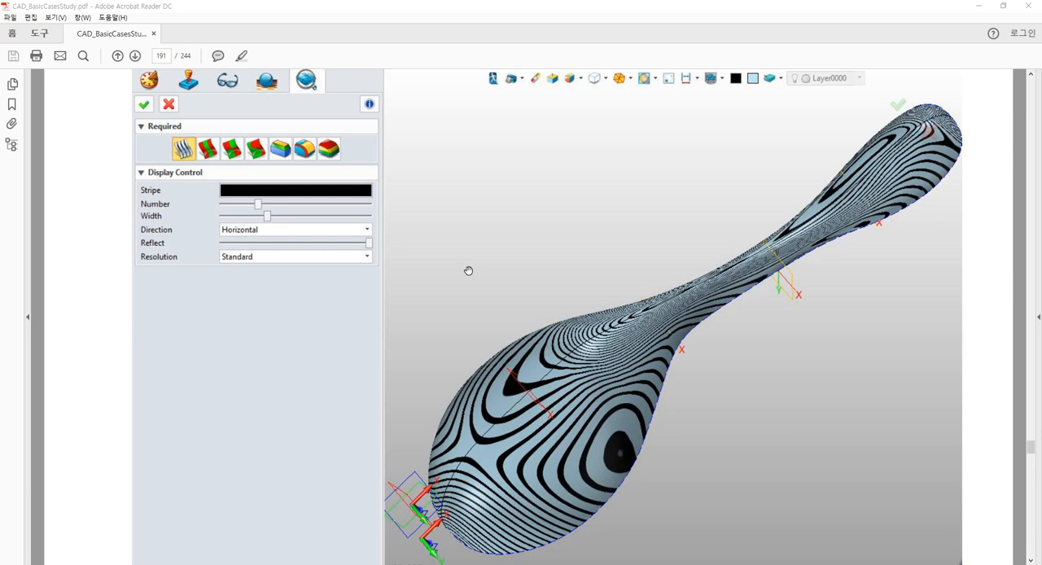
scroll(468, 272, down, 3)
scroll(468, 271, down, 3)
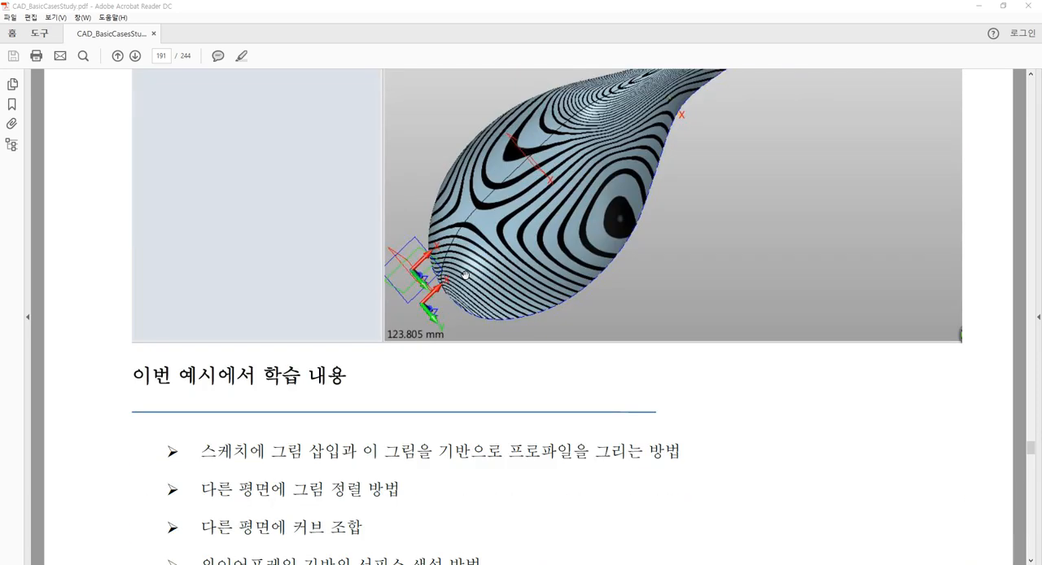
scroll(544, 297, up, 5)
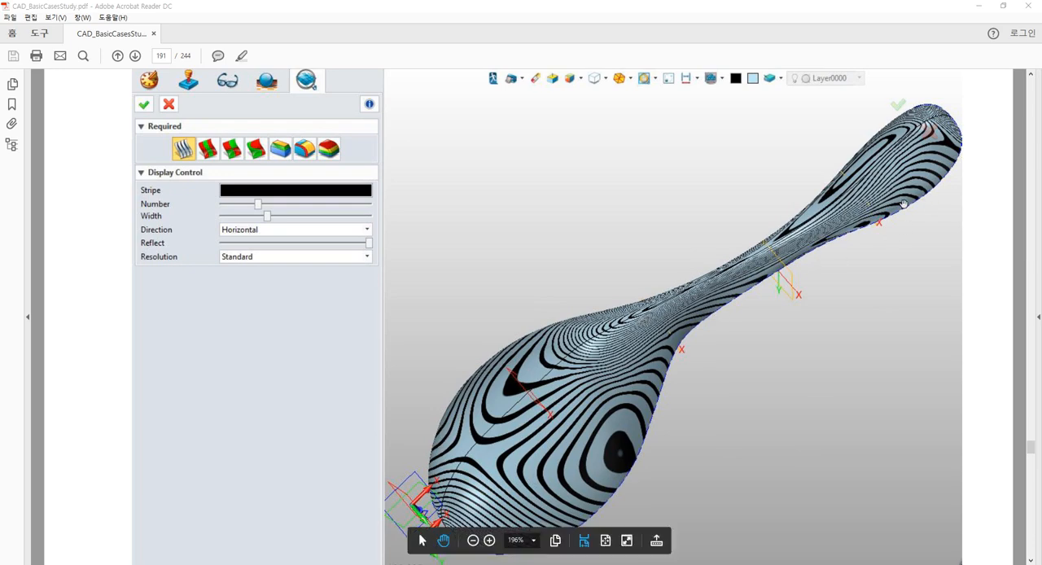
scroll(898, 206, down, 8)
scroll(898, 206, down, 6)
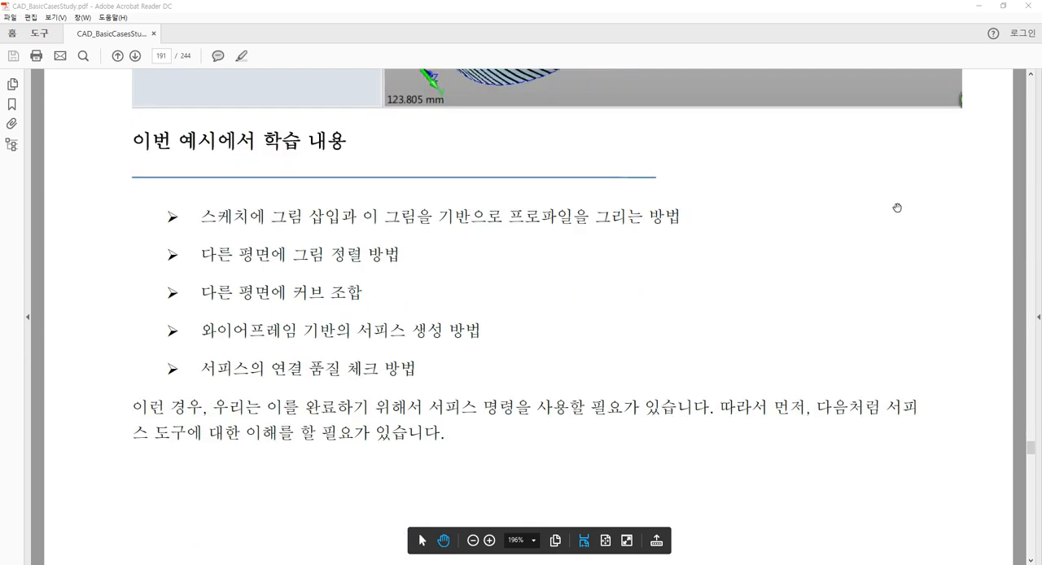
scroll(801, 209, up, 5)
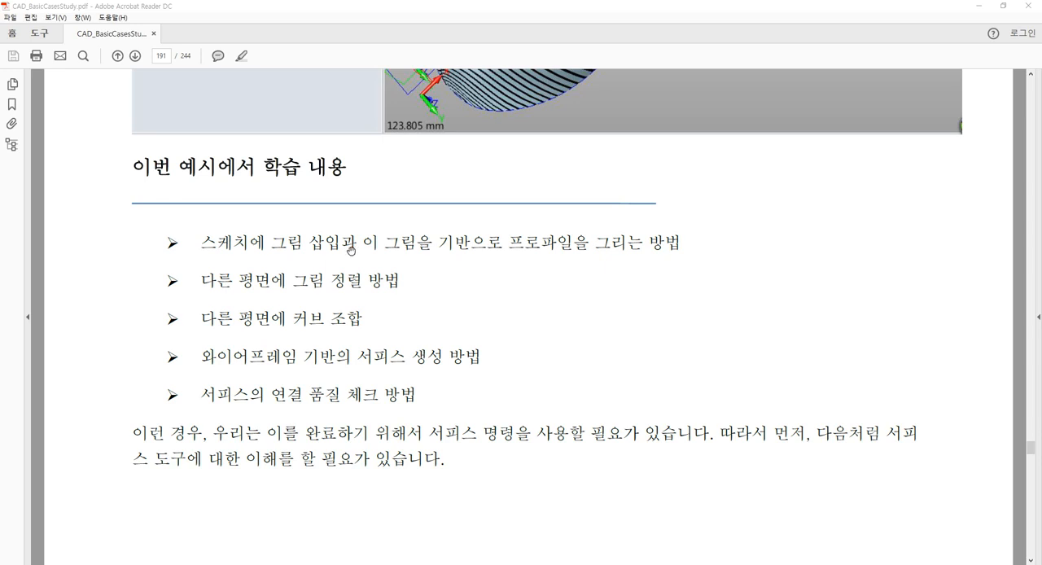
scroll(350, 249, up, 1)
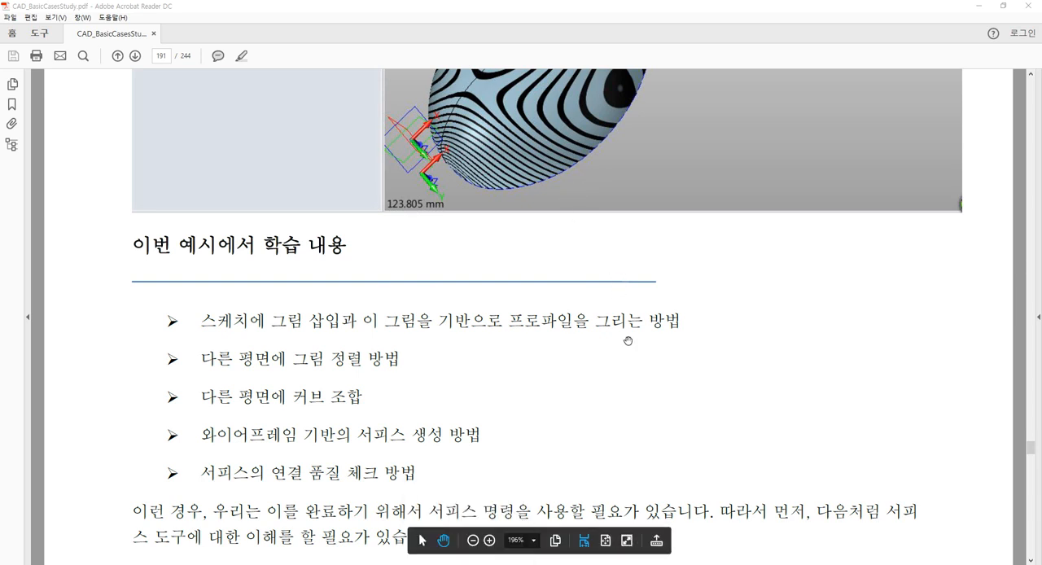
scroll(592, 366, down, 1)
scroll(592, 365, down, 2)
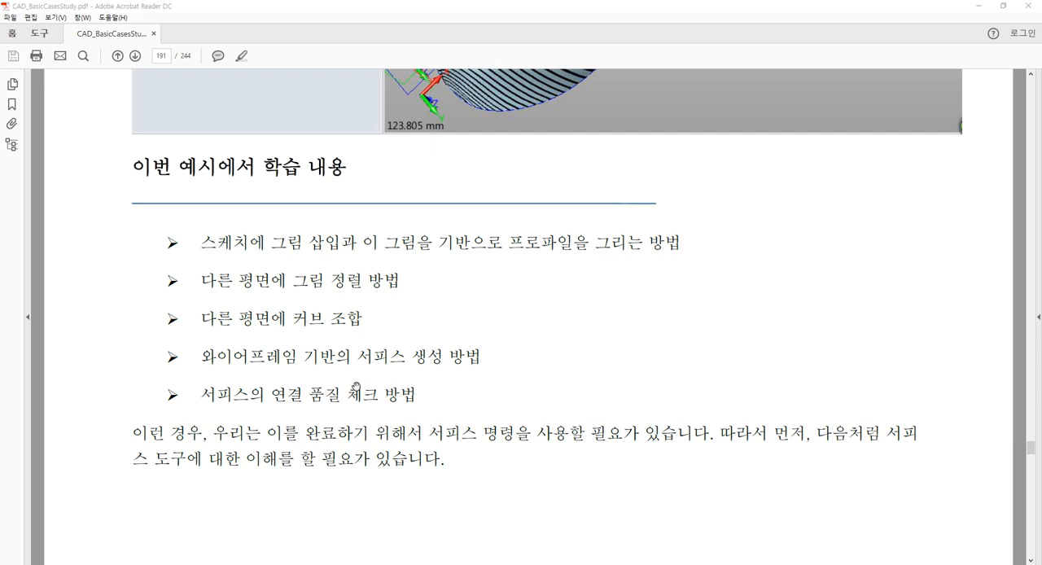
Read the surface tools overview and step 4.4.1 on inserting the spoon top-view image into an XY-plane sketch, including its placement settings
scroll(358, 390, down, 10)
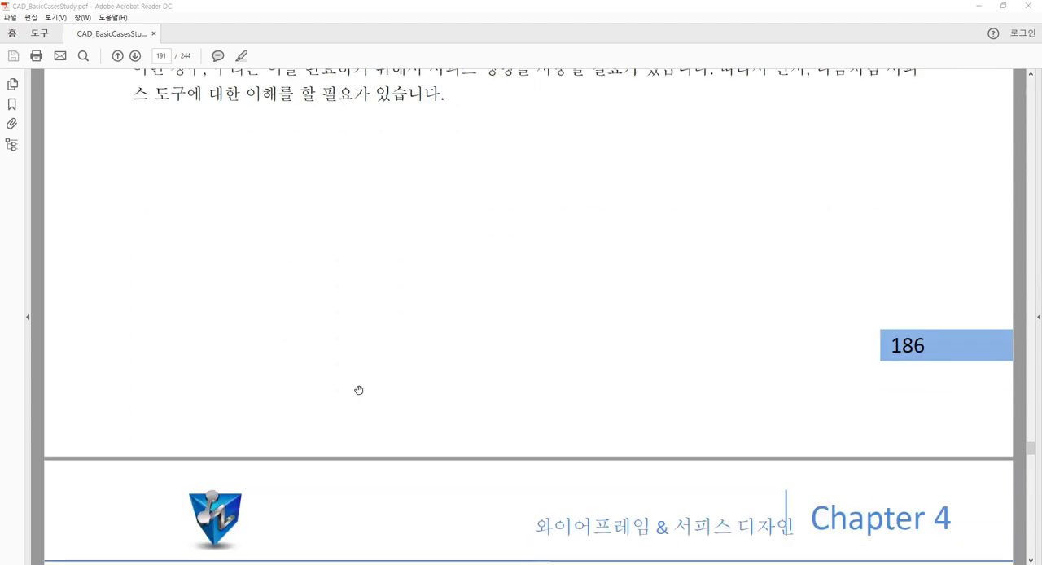
scroll(358, 390, down, 5)
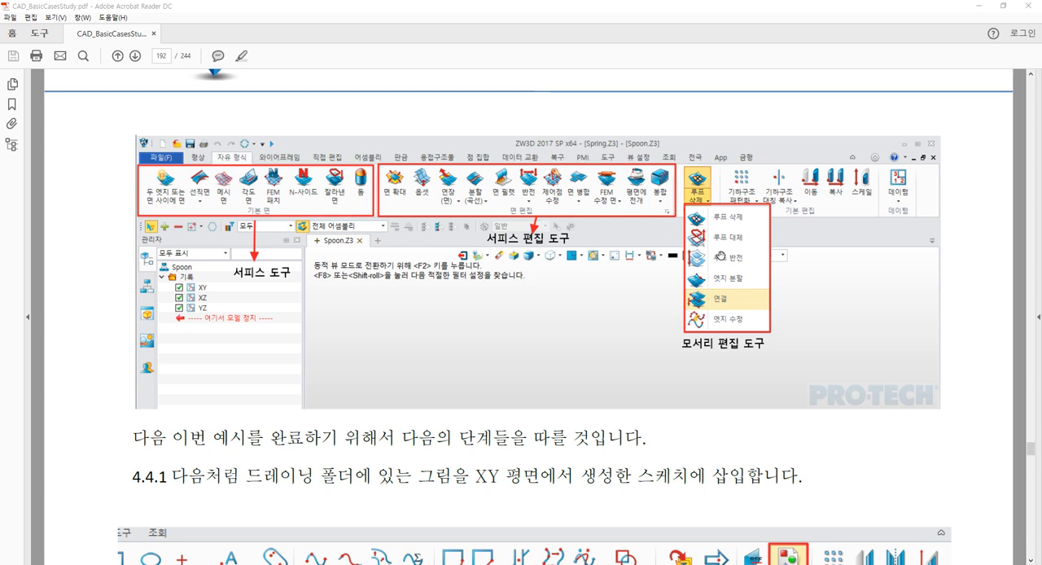
scroll(586, 236, down, 8)
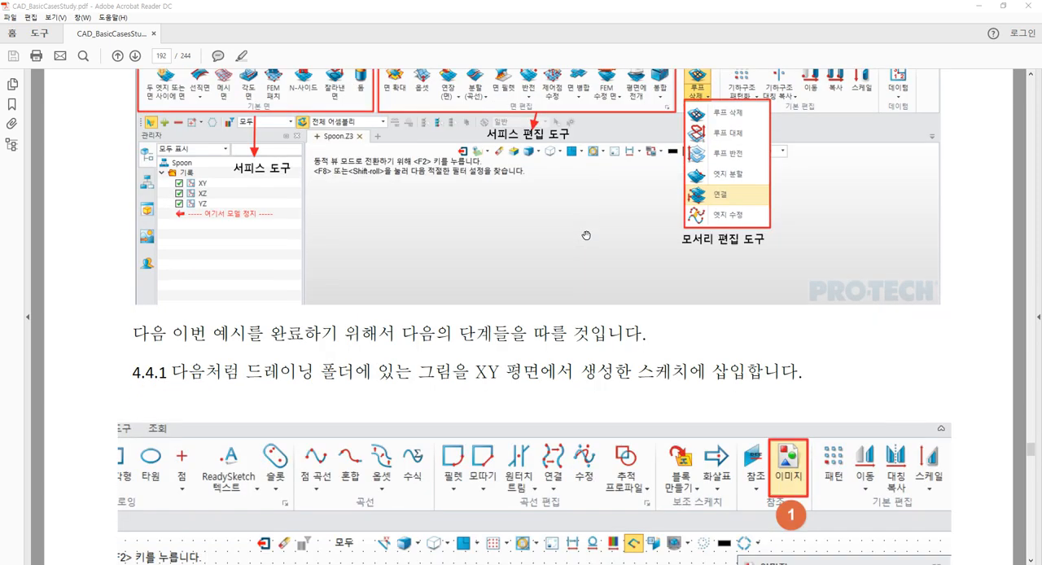
scroll(586, 235, down, 1)
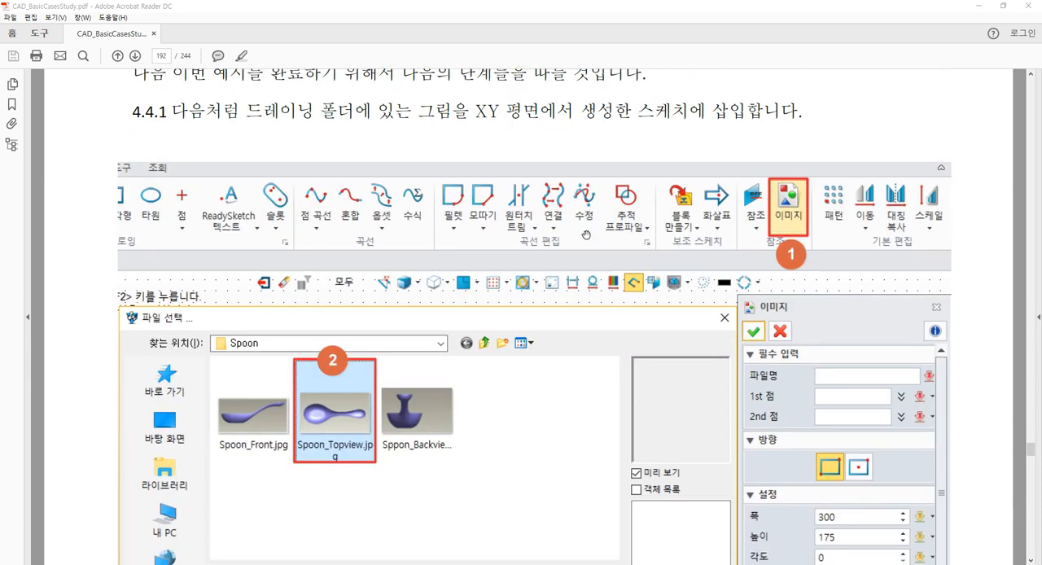
scroll(586, 235, up, 1)
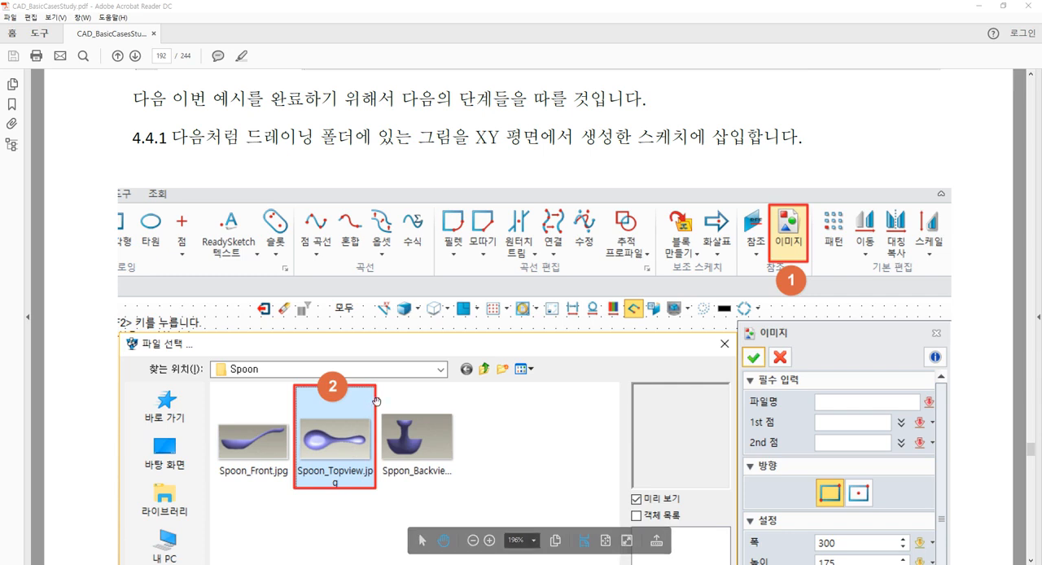
scroll(415, 403, down, 3)
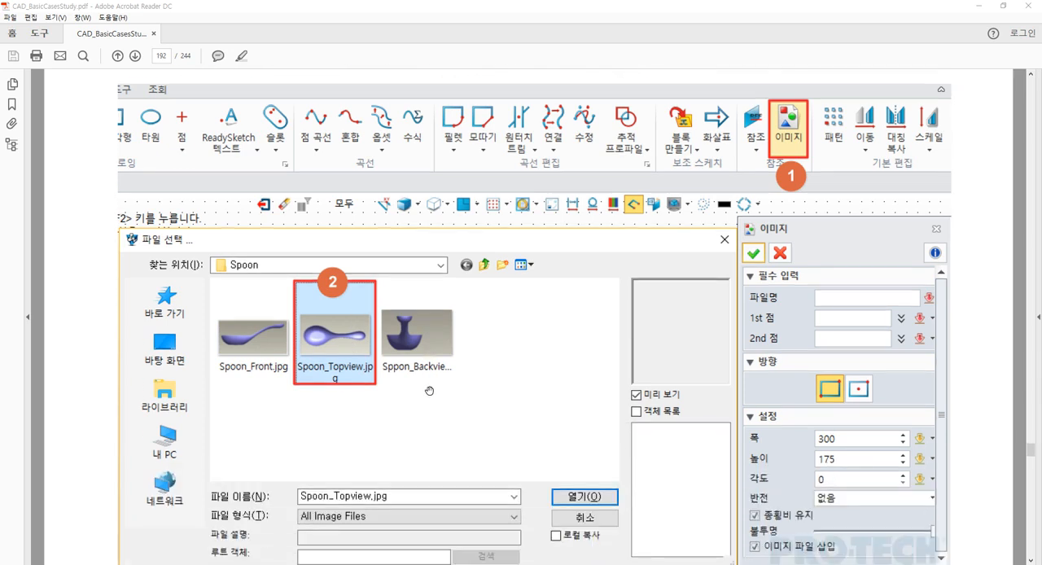
scroll(449, 318, up, 3)
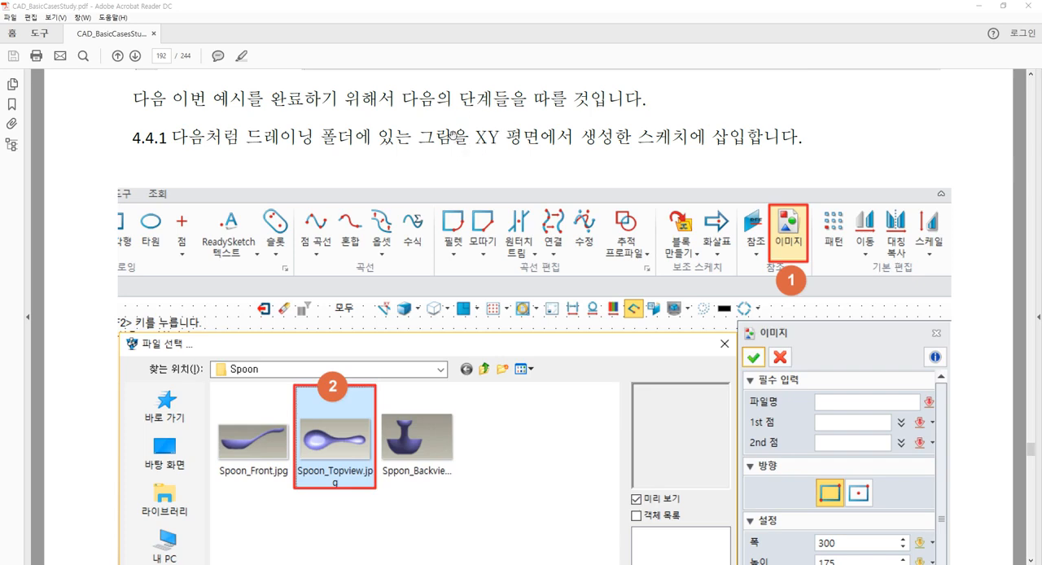
scroll(499, 190, down, 3)
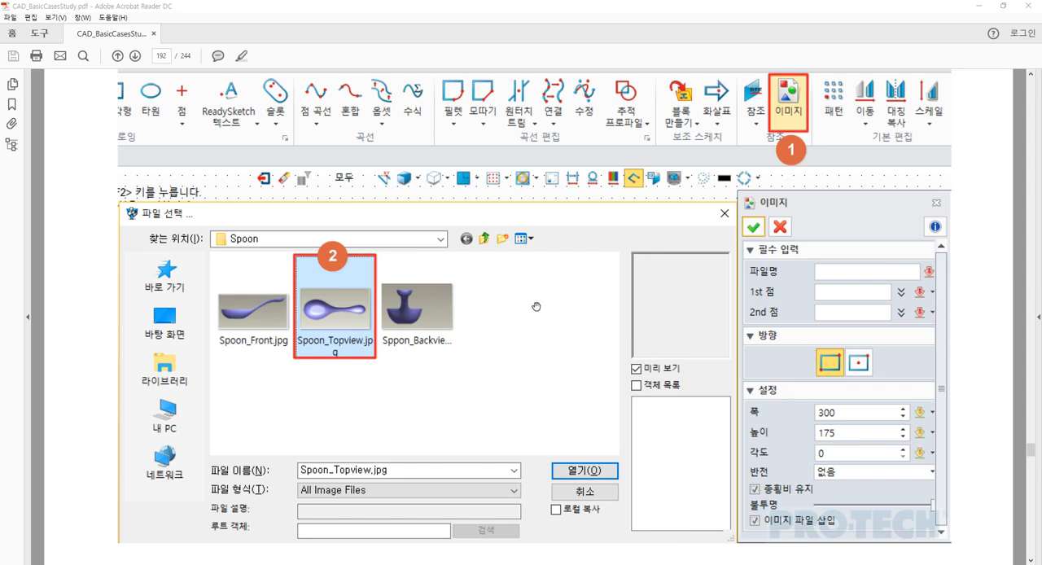
scroll(554, 302, down, 1)
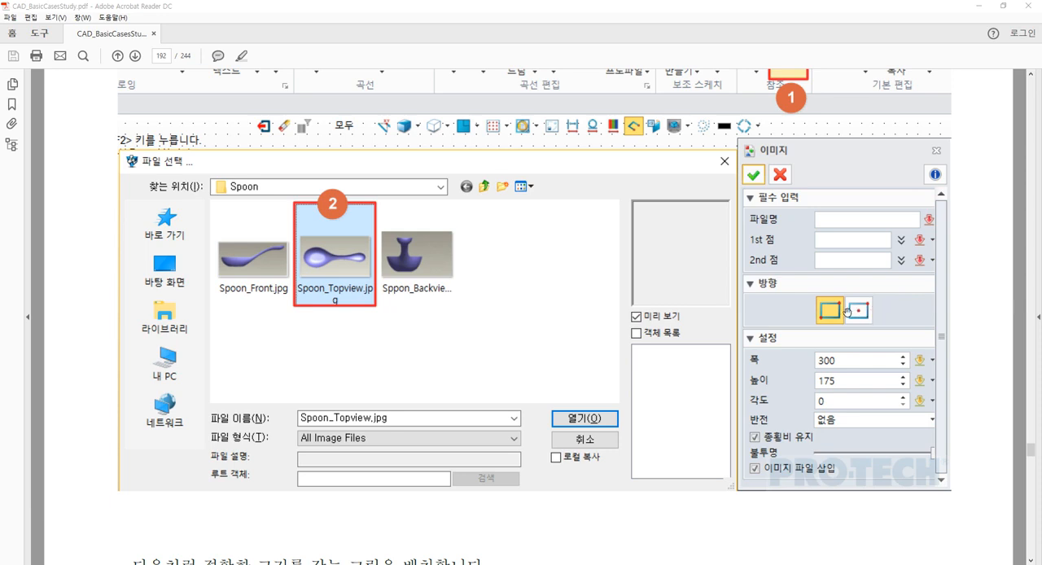
scroll(876, 310, down, 3)
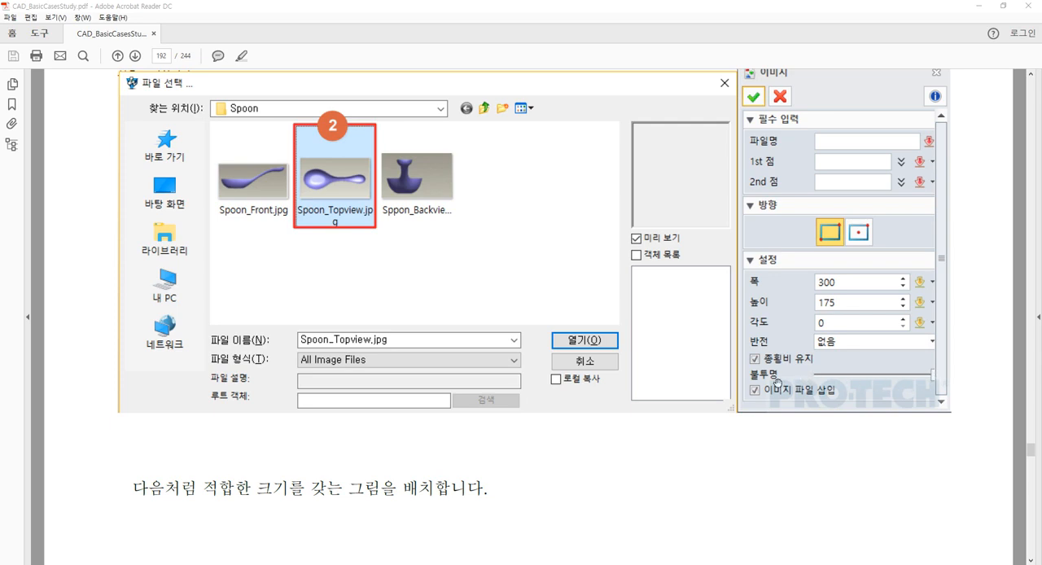
click(754, 389)
scroll(550, 342, down, 5)
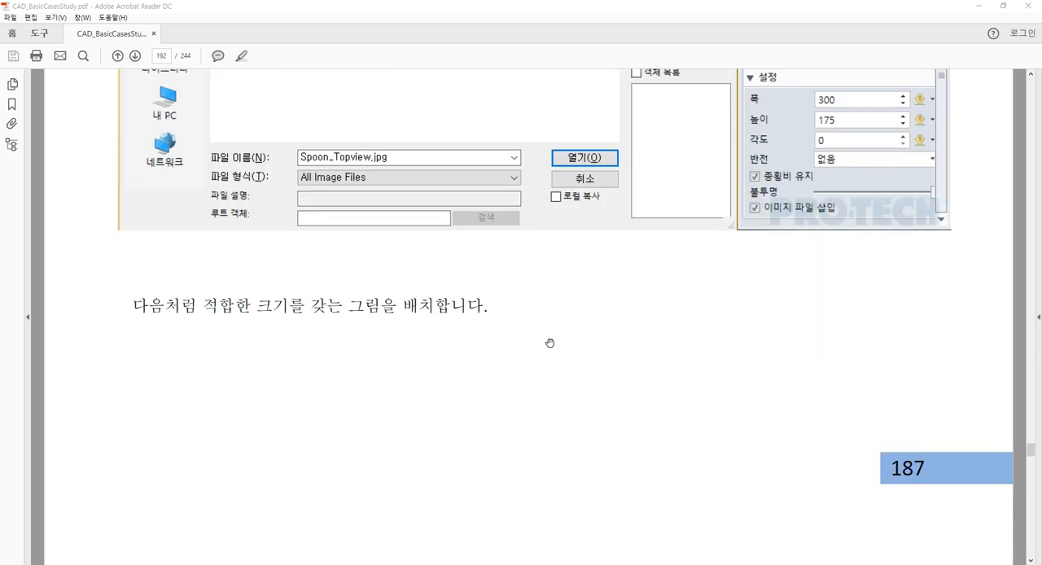
scroll(549, 343, down, 15)
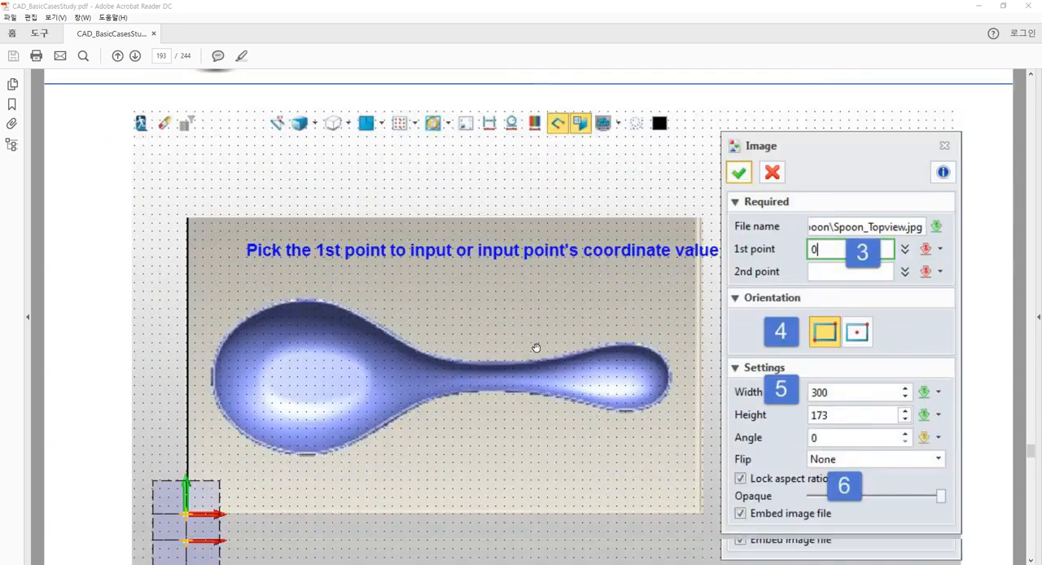
scroll(536, 348, up, 1)
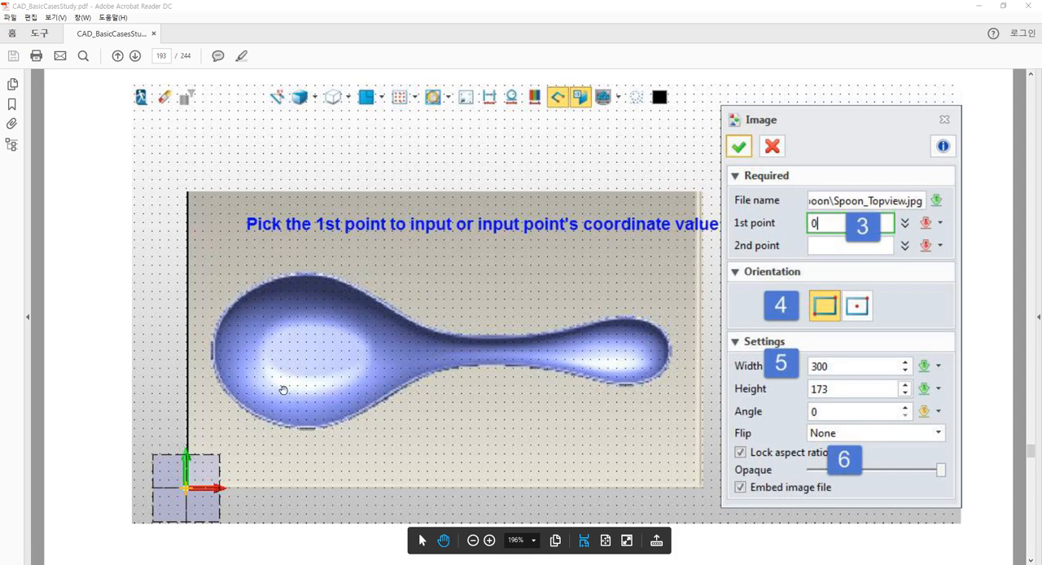
scroll(283, 389, down, 2)
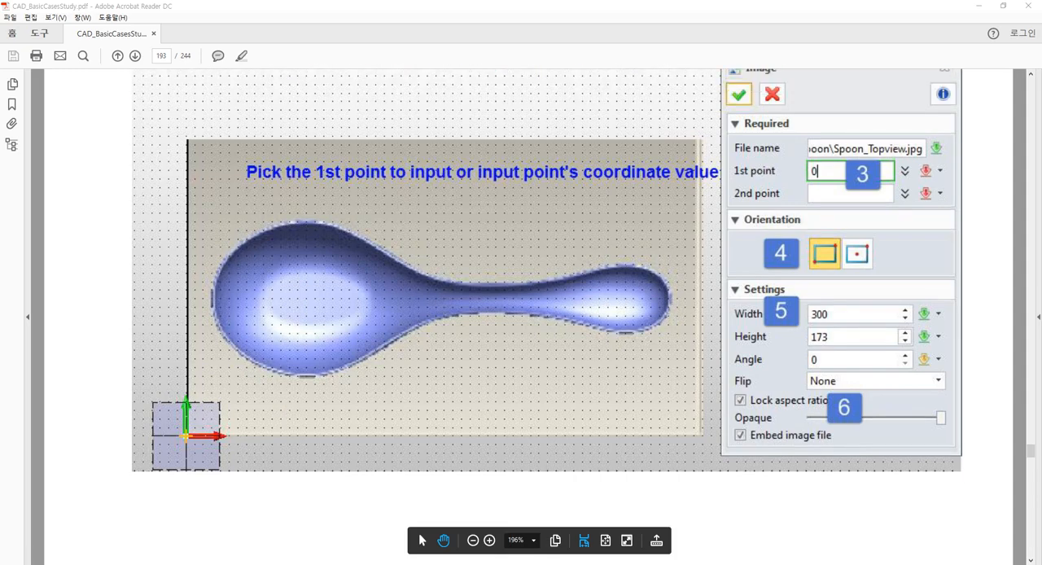
Switch to ZW3D and create a new part/assembly file named Spoon Design with the default template
mouse_move(466, 563)
click(466, 526)
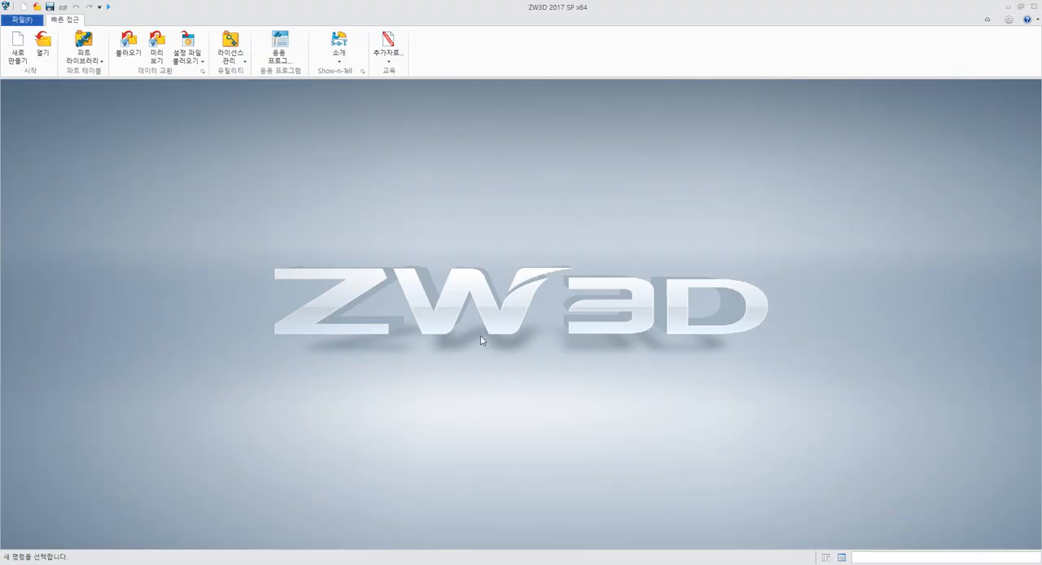
click(12, 52)
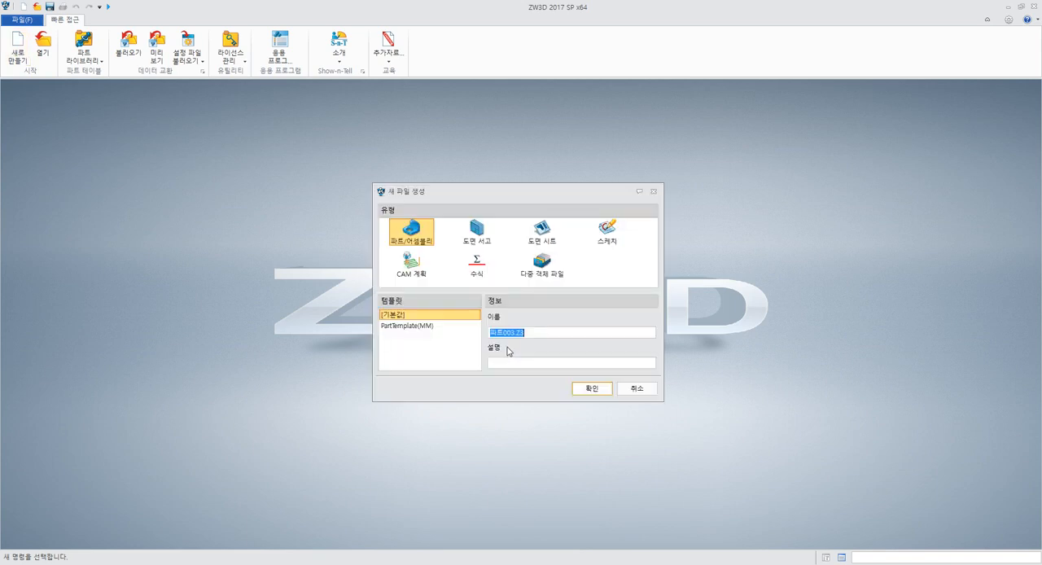
text(sign)
key(Return)
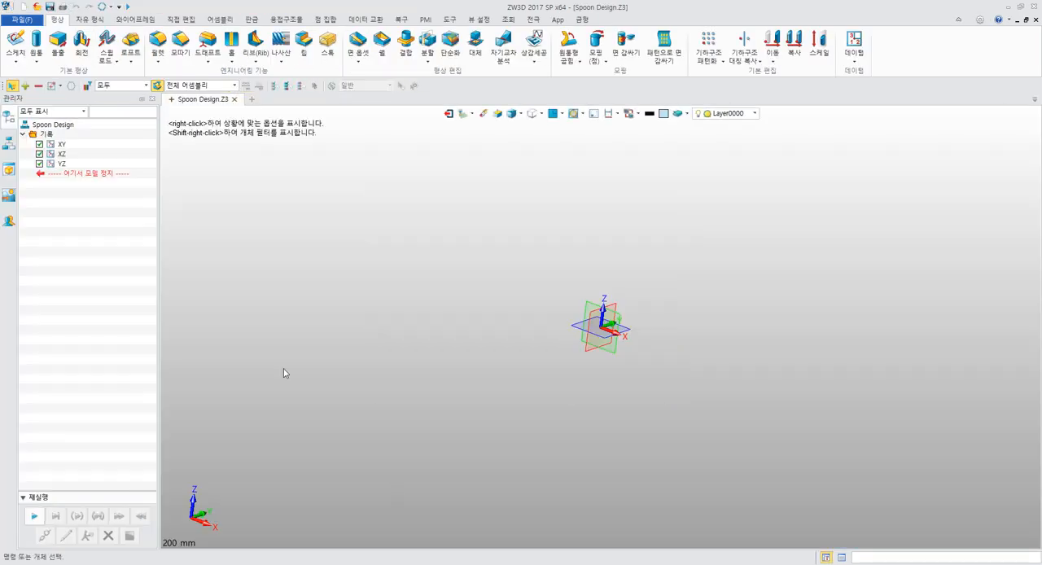
Start a new sketch on the XY plane of the Spoon Design part
click(15, 45)
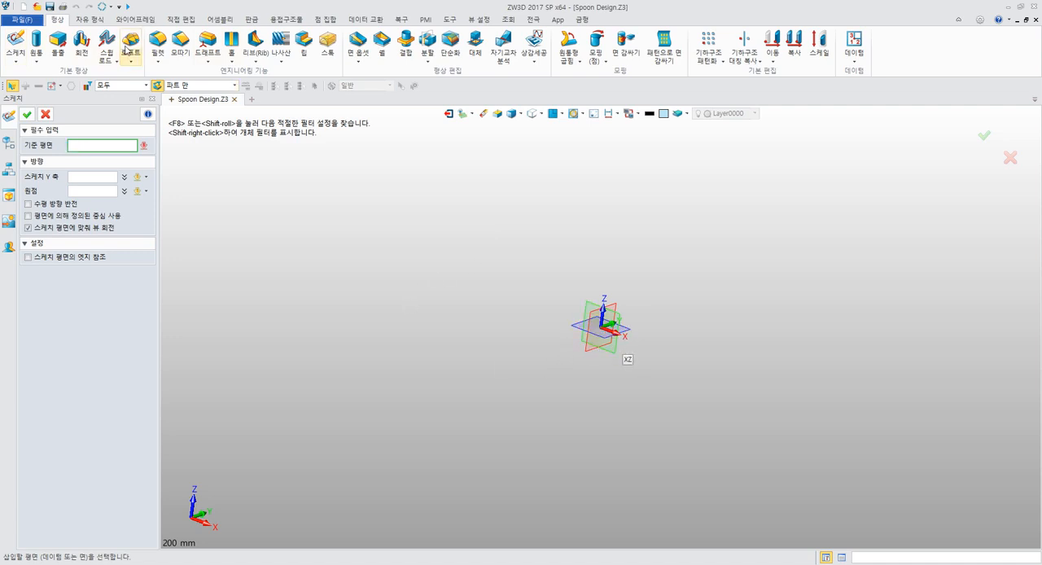
click(91, 20)
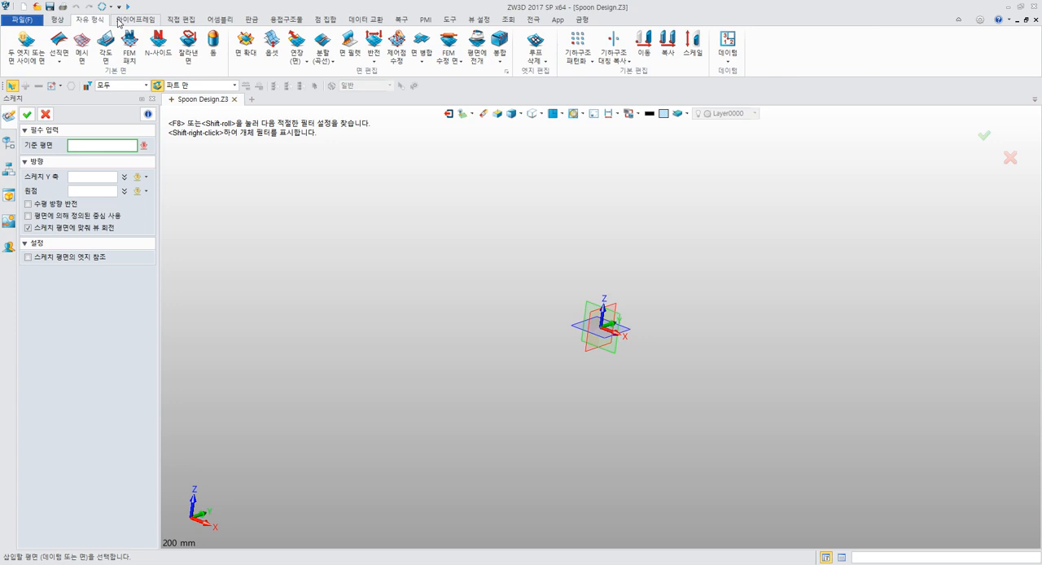
click(134, 19)
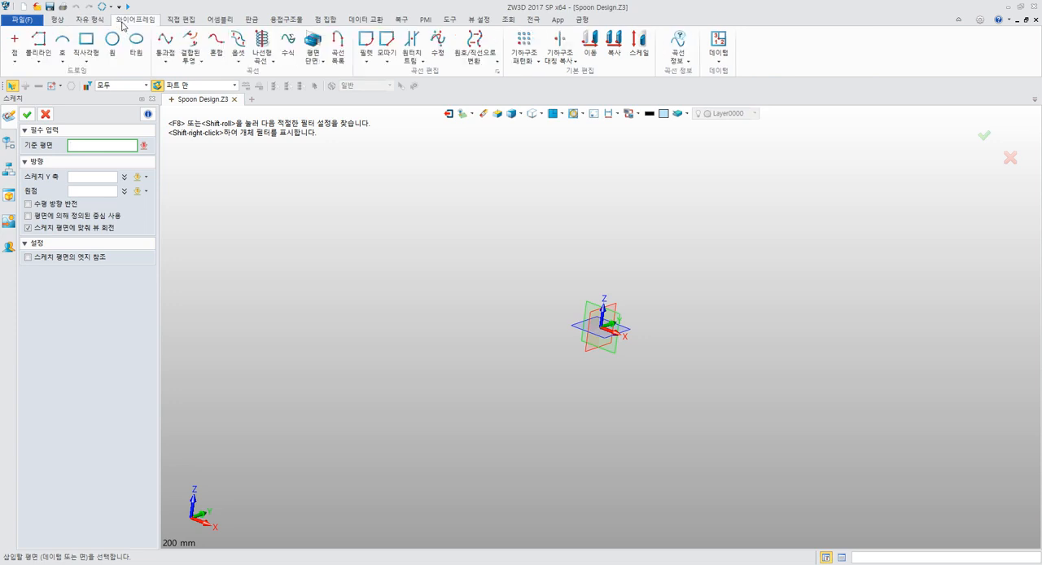
click(181, 19)
click(55, 21)
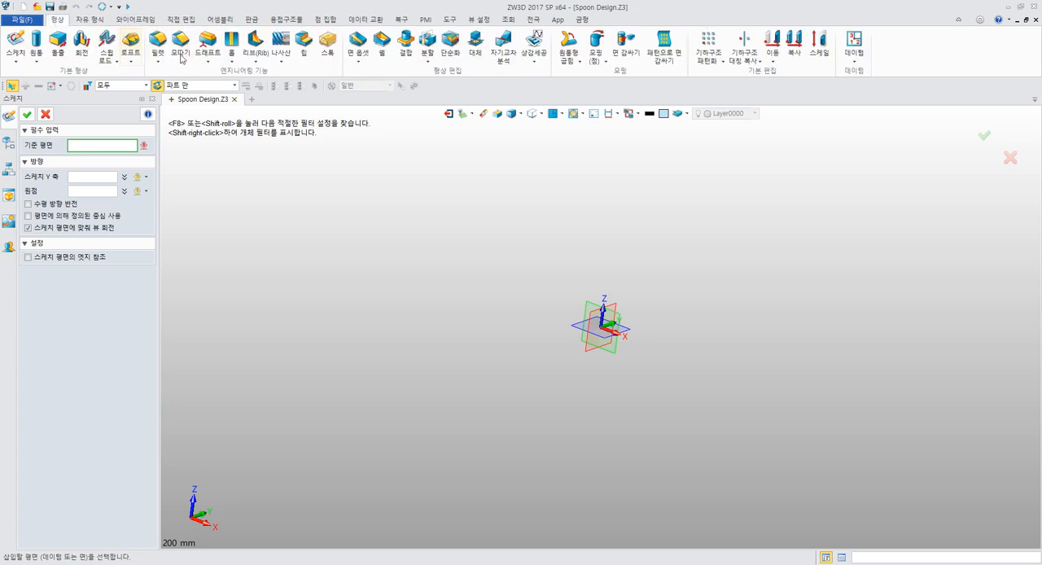
click(628, 335)
middle_click(656, 289)
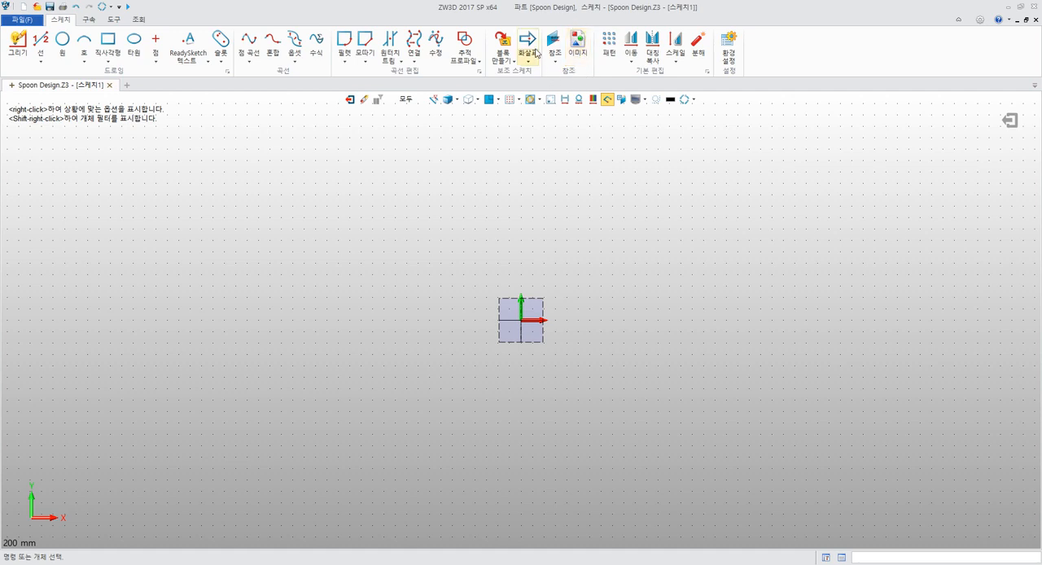
Start inserting an image into the sketch and browse for its file to C:\Program Files\ZWSOFT
click(583, 50)
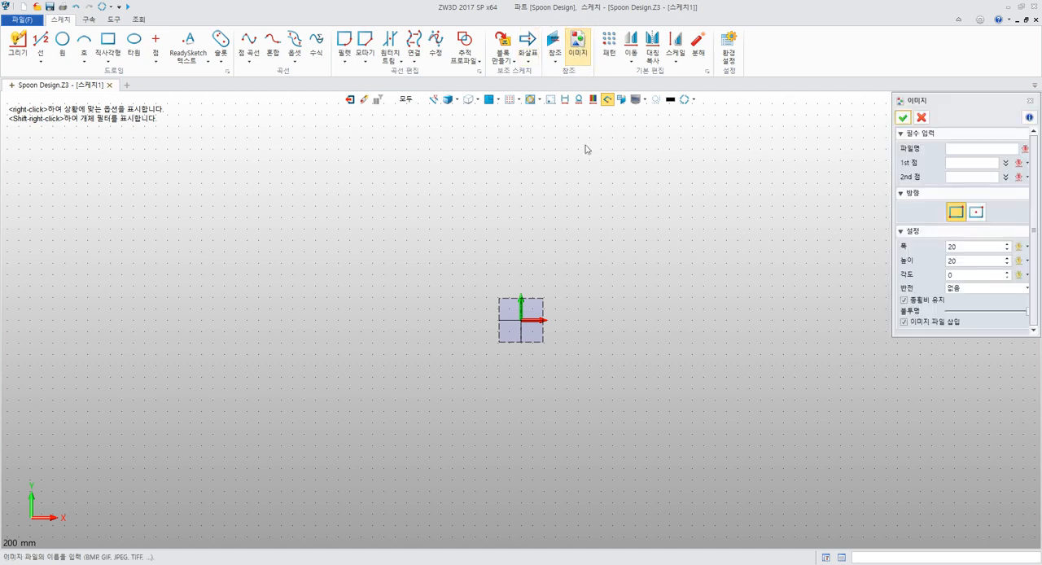
drag(617, 174, 773, 105)
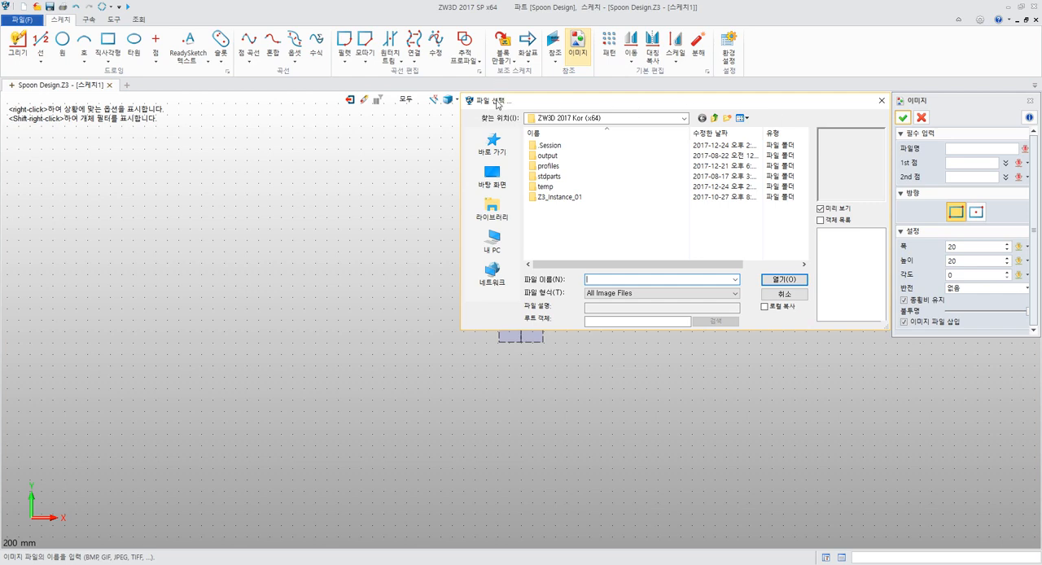
click(492, 239)
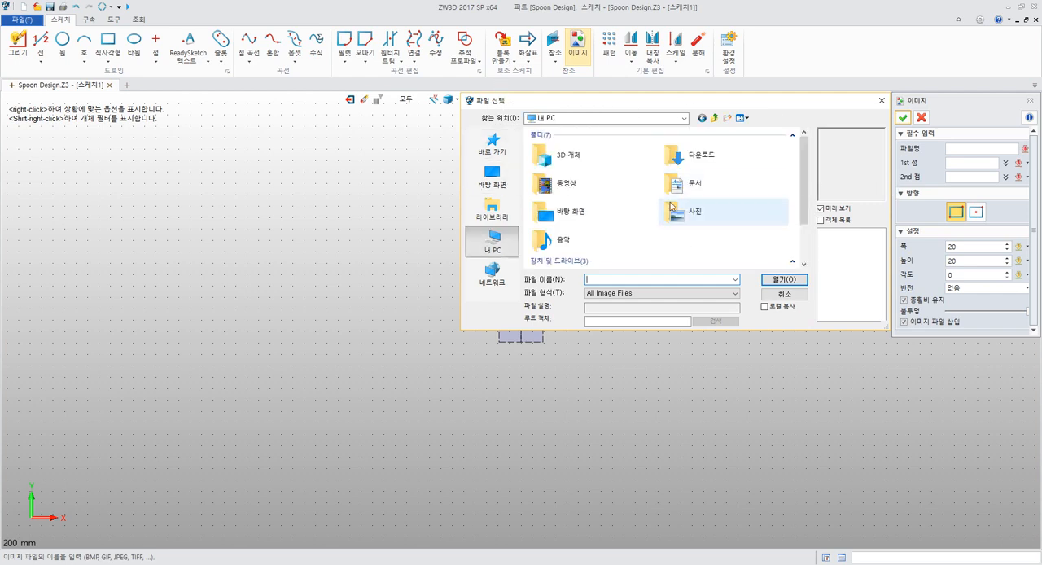
scroll(582, 205, down, 2)
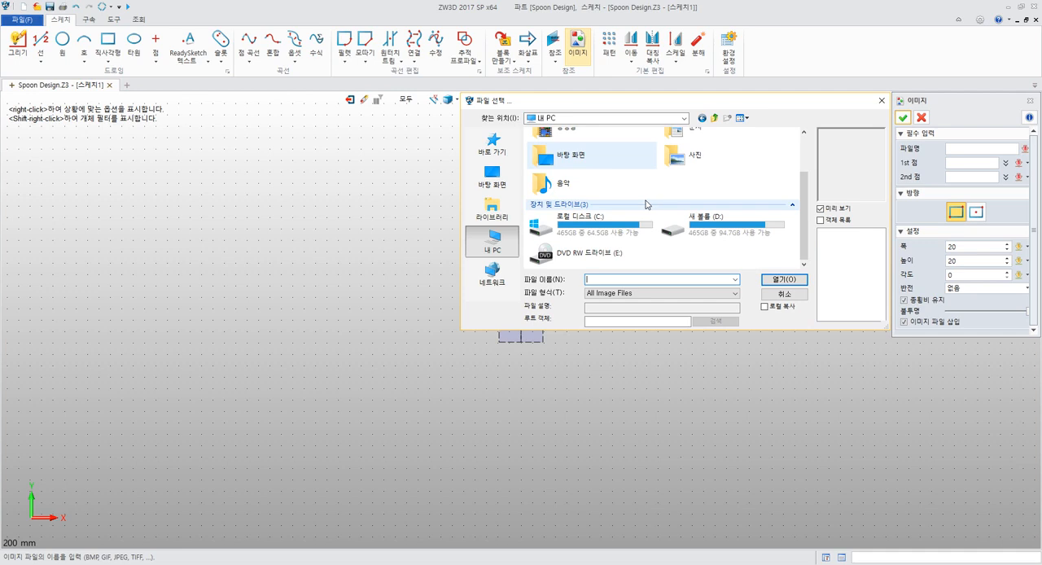
double_click(582, 232)
scroll(634, 225, down, 5)
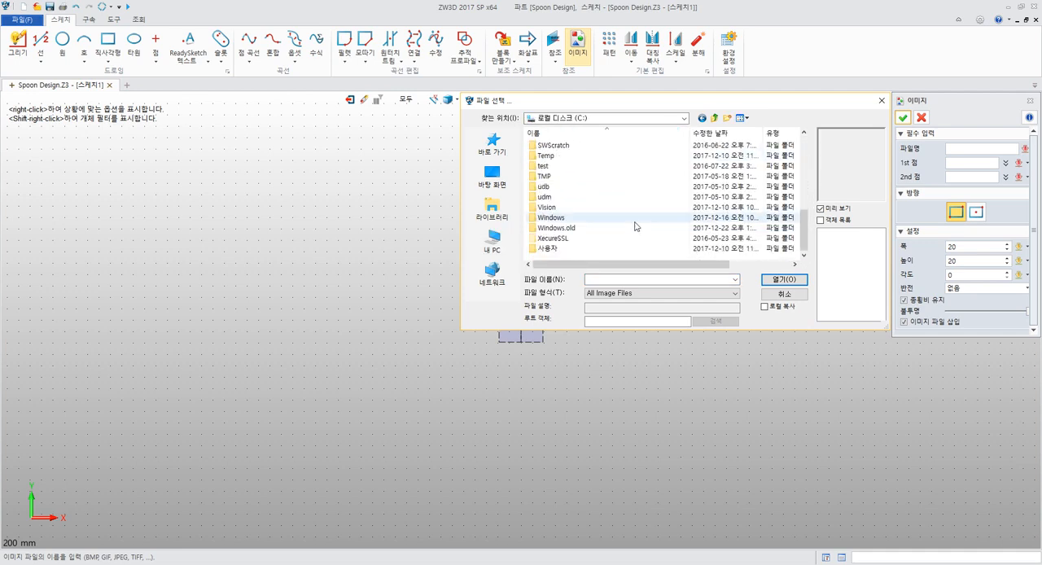
click(567, 249)
scroll(567, 249, up, 5)
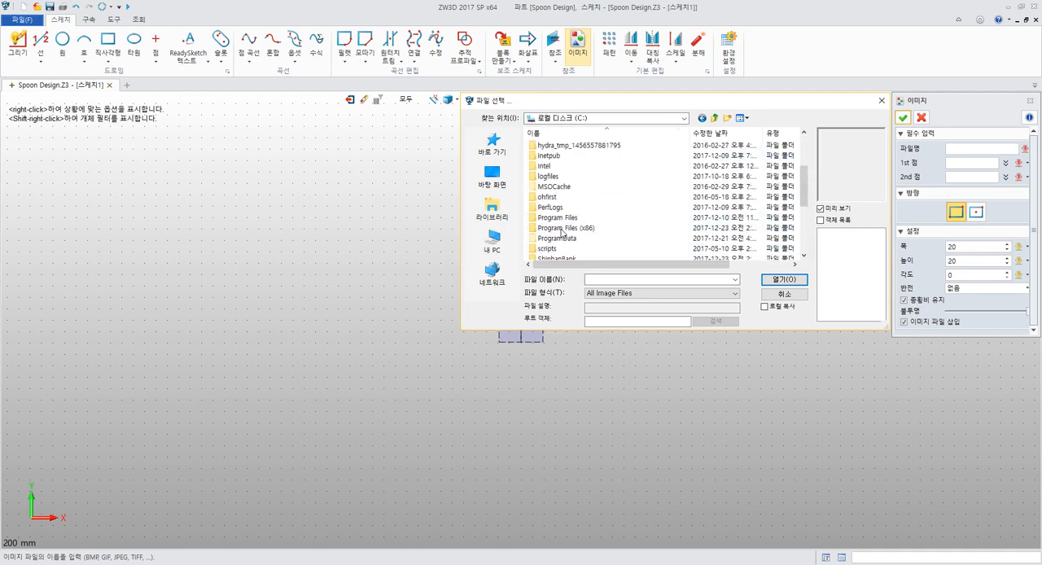
double_click(569, 218)
scroll(649, 222, down, 10)
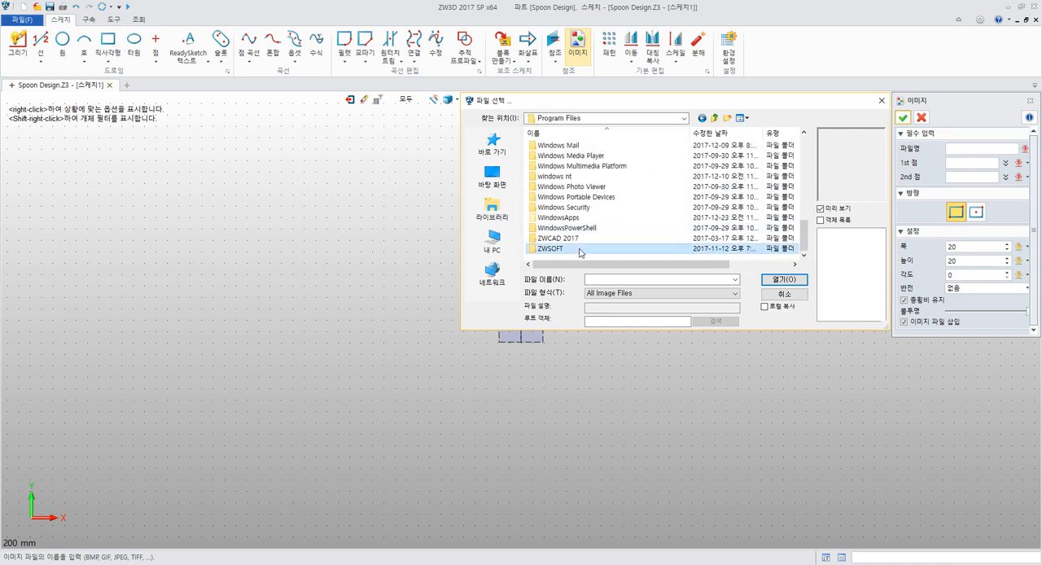
double_click(561, 249)
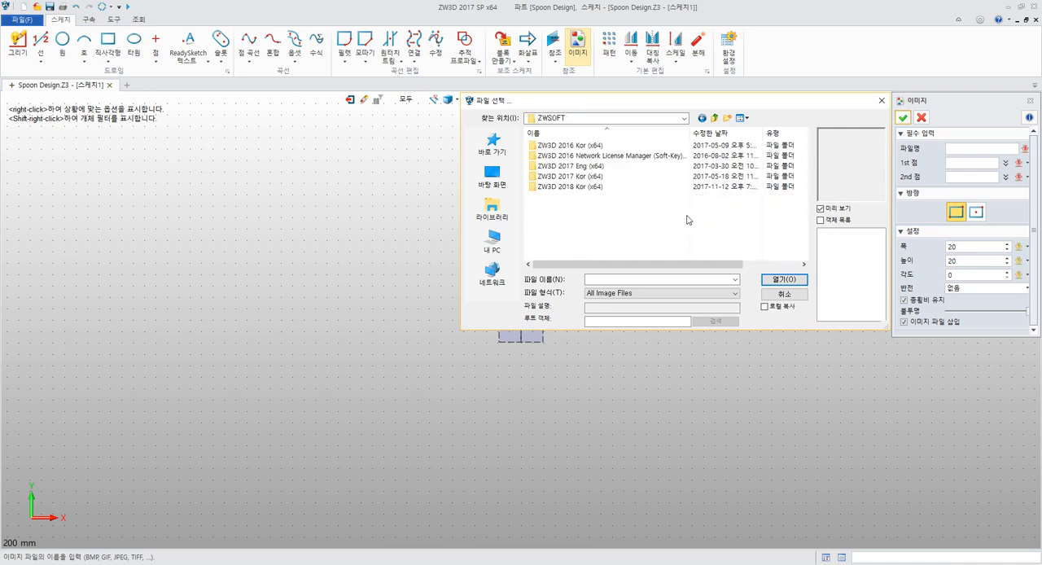
Check the properties of the ZW3D 2018 Kor (x64) folder and close them without changes
click(584, 177)
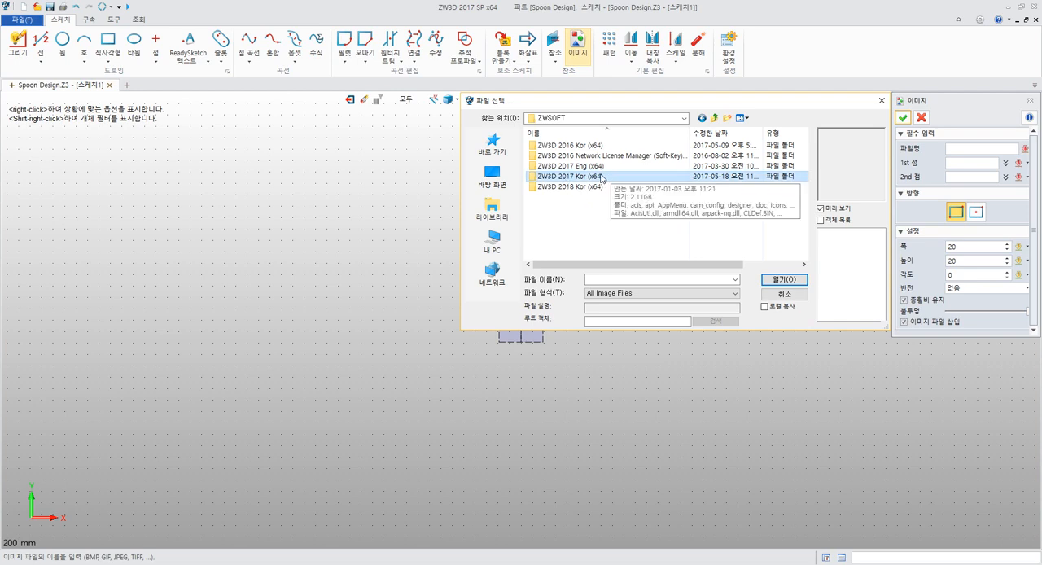
click(591, 187)
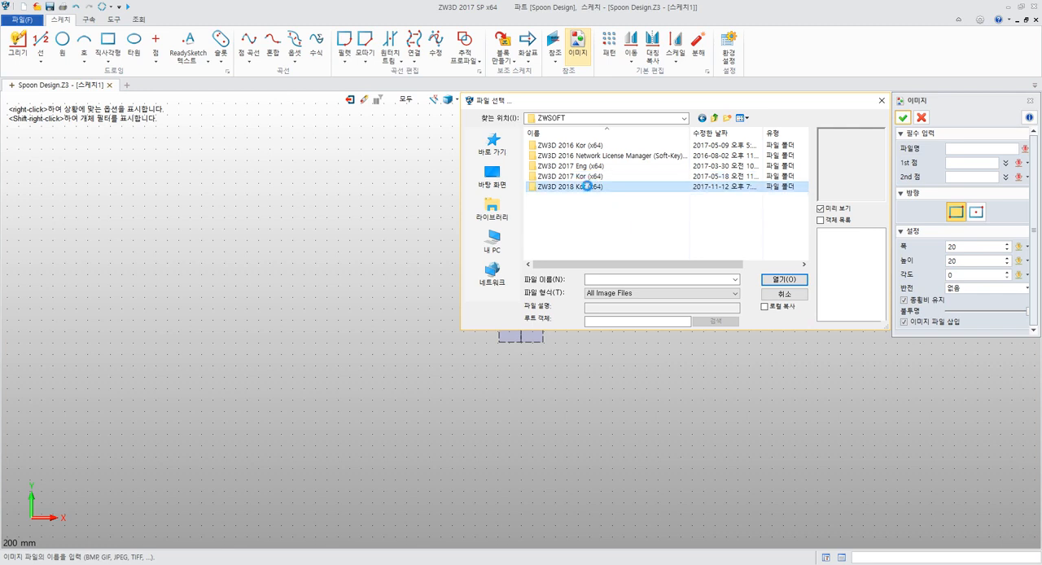
right_click(588, 188)
click(626, 550)
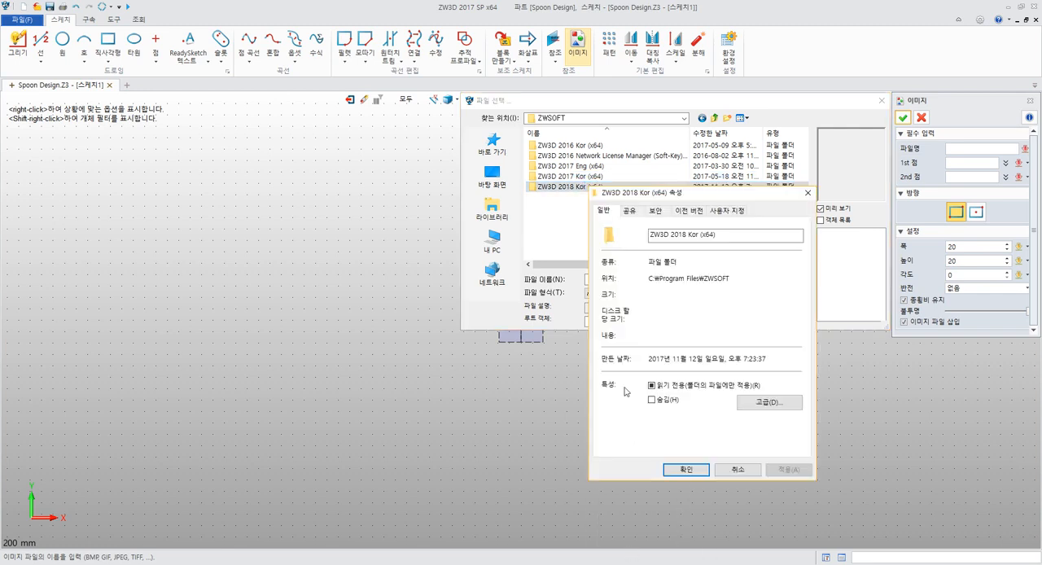
click(746, 470)
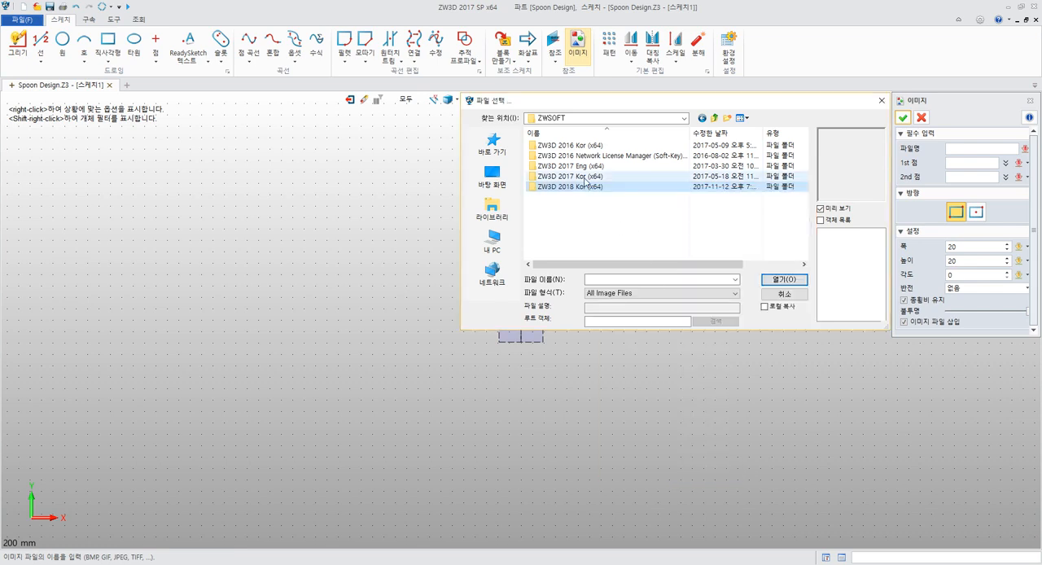
Open the ZW3D 2017 Kor (x64) installation folder and look through its subfolders
click(546, 179)
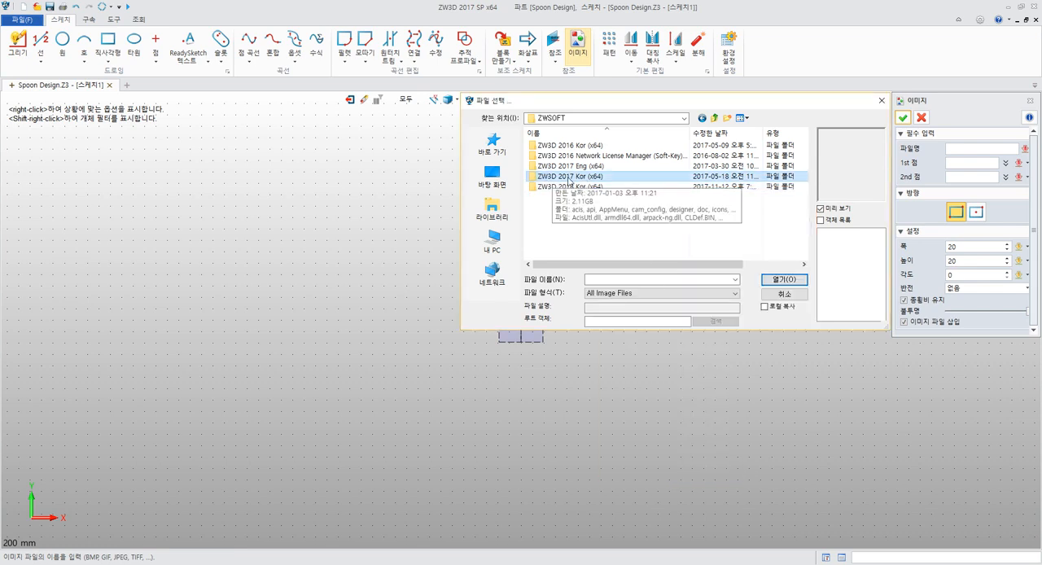
double_click(570, 177)
scroll(609, 195, down, 3)
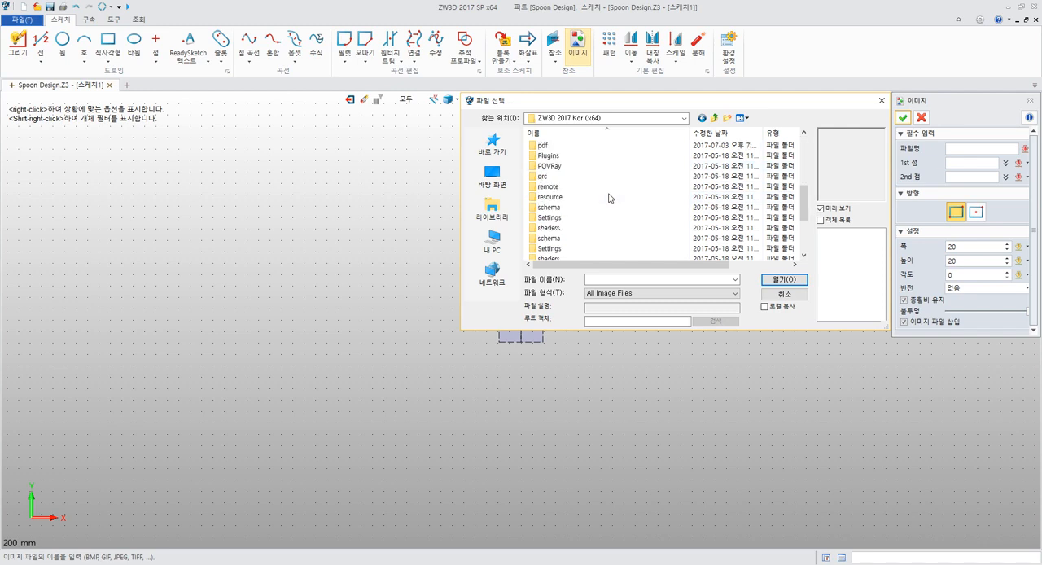
scroll(609, 198, up, 6)
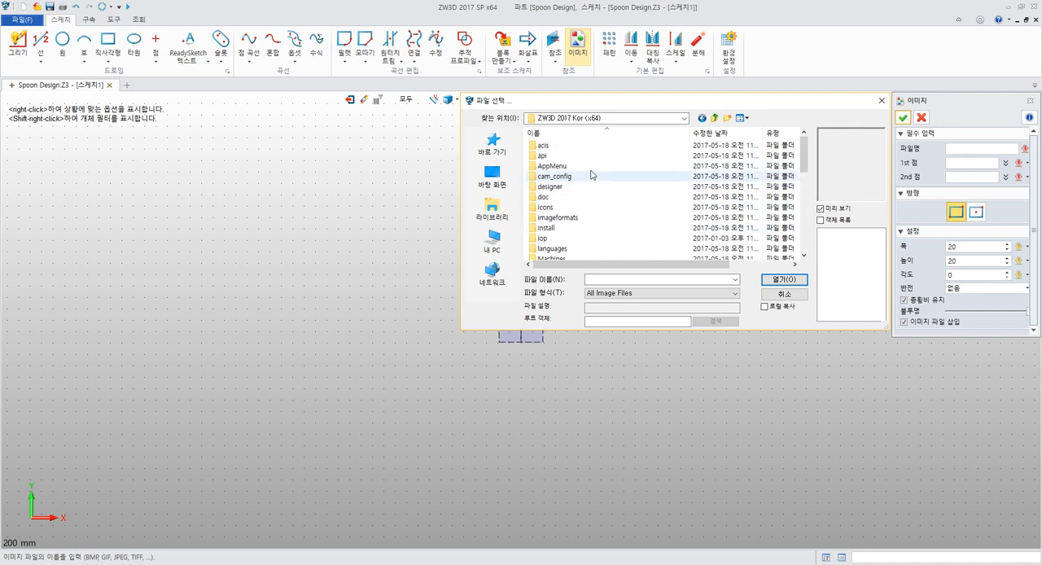
scroll(591, 183, down, 5)
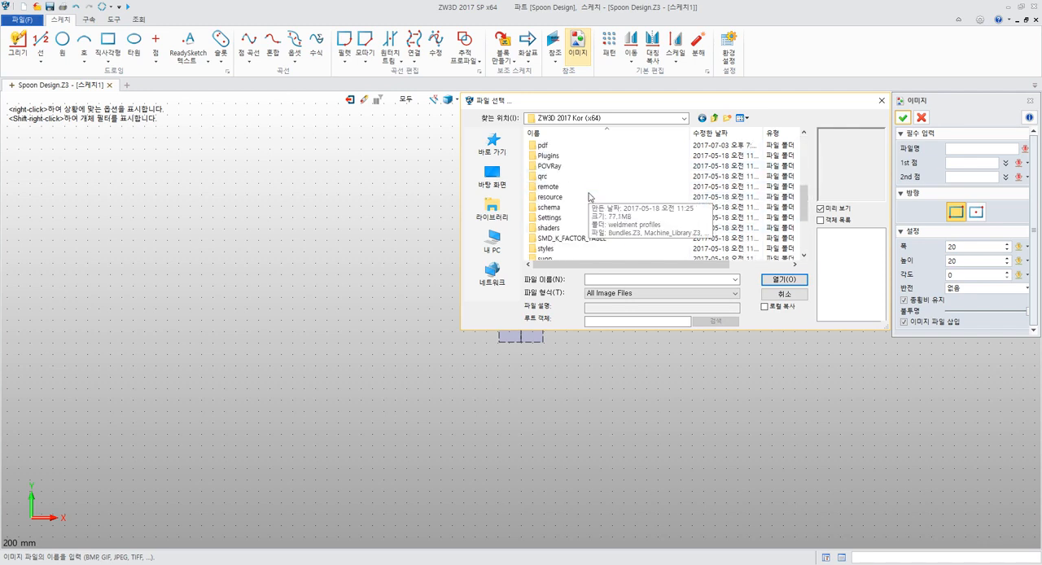
scroll(589, 196, up, 2)
Look through the pdf folder with the file type set to All Files, and return to the ZW3D 2017 Kor (x64) folder
double_click(574, 210)
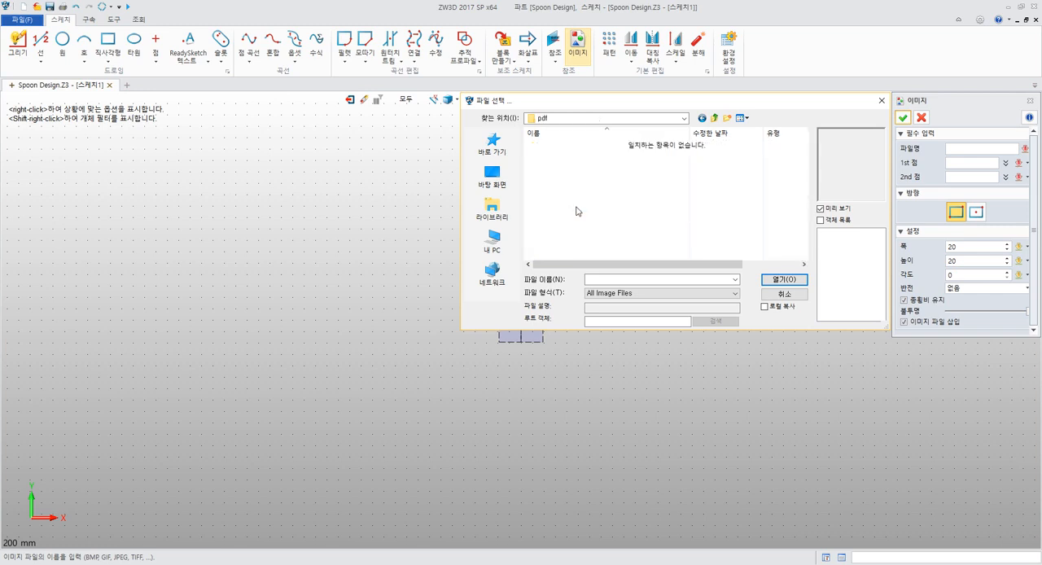
click(671, 294)
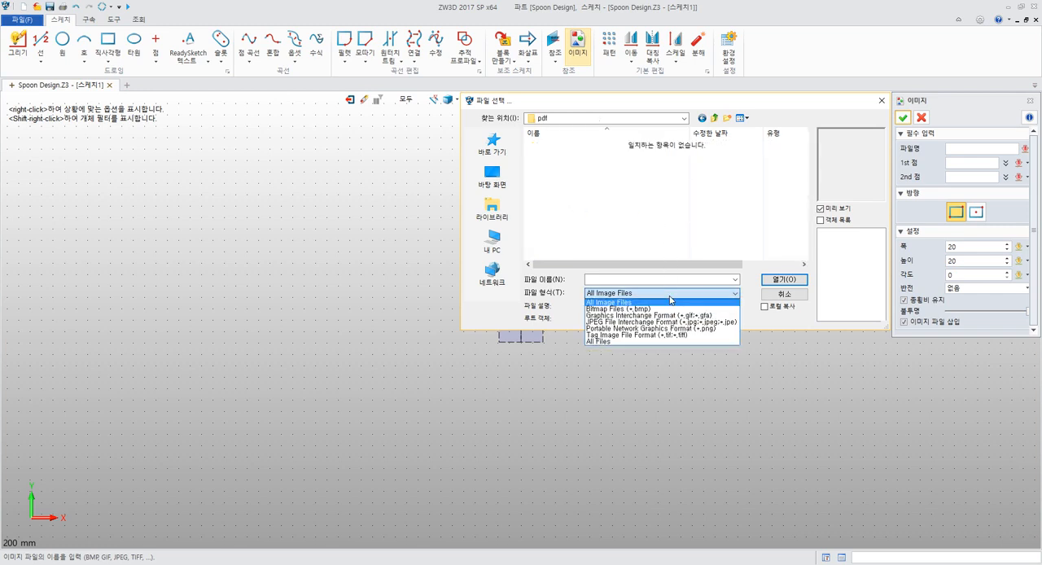
click(661, 341)
scroll(594, 179, down, 3)
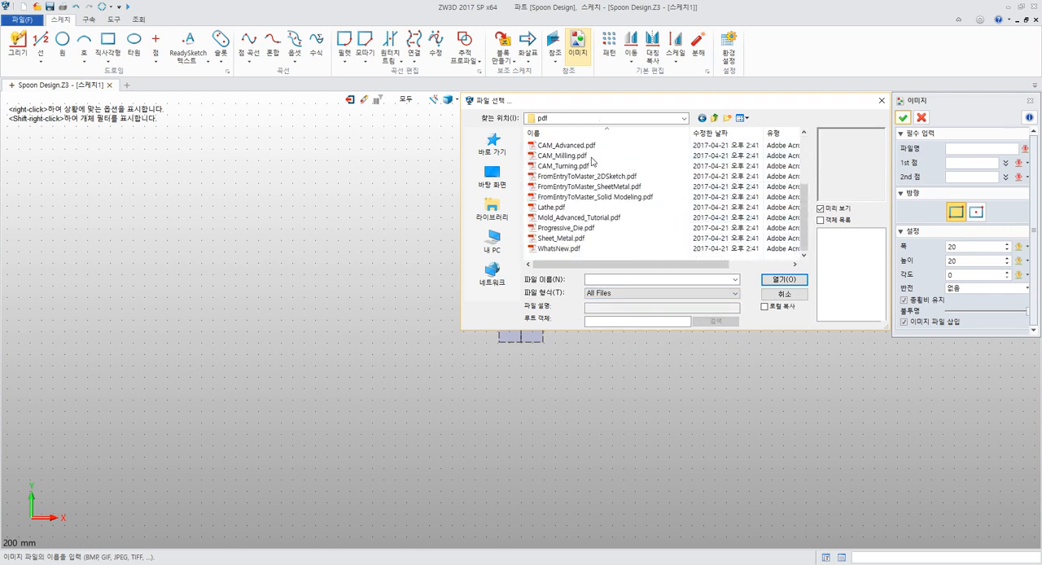
click(714, 119)
Open the Spoon folder inside the training folder of ZW3D 2017 Kor (x64)
scroll(643, 181, down, 3)
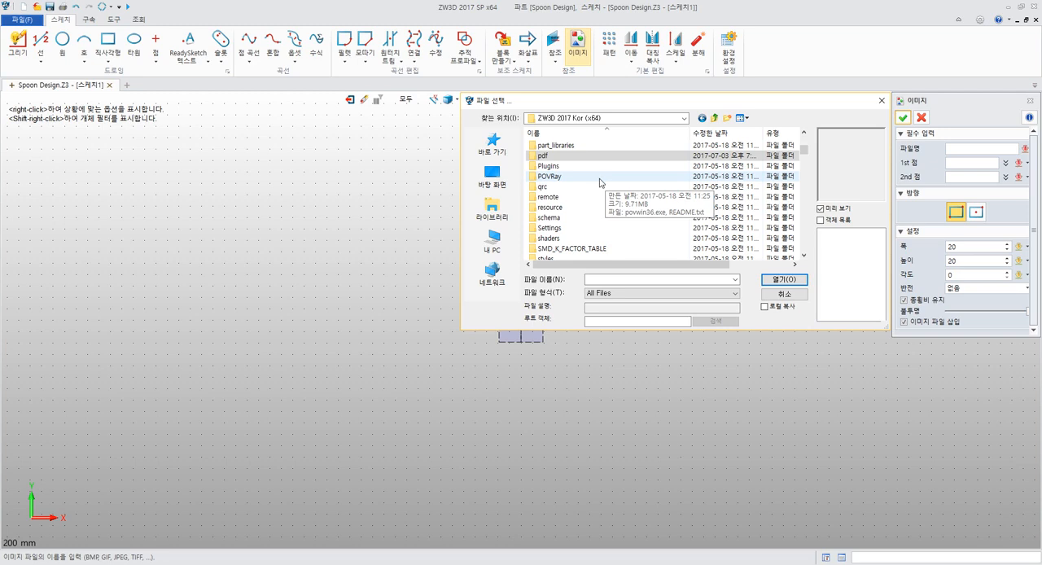
scroll(598, 181, down, 3)
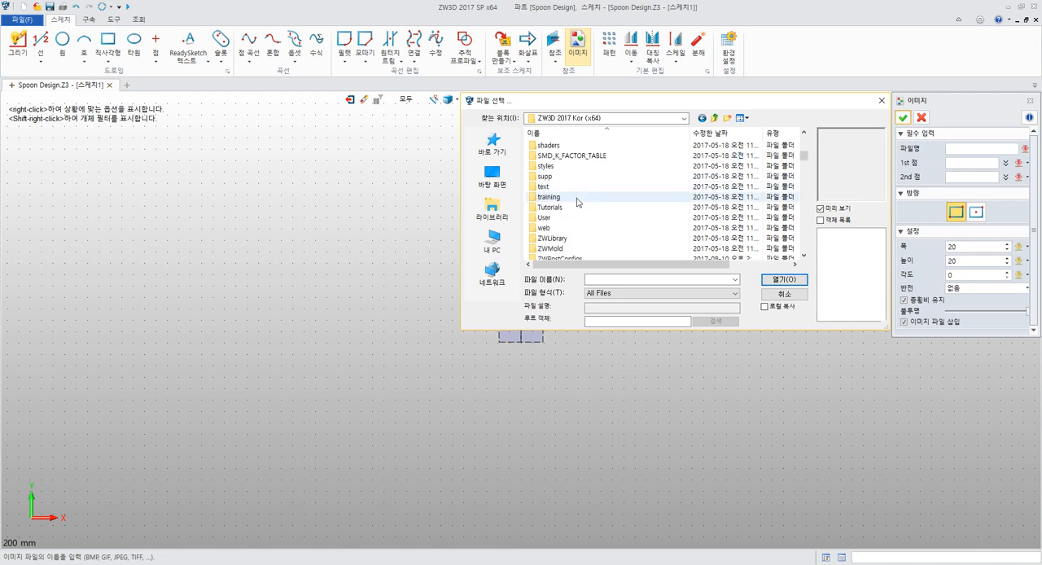
double_click(549, 197)
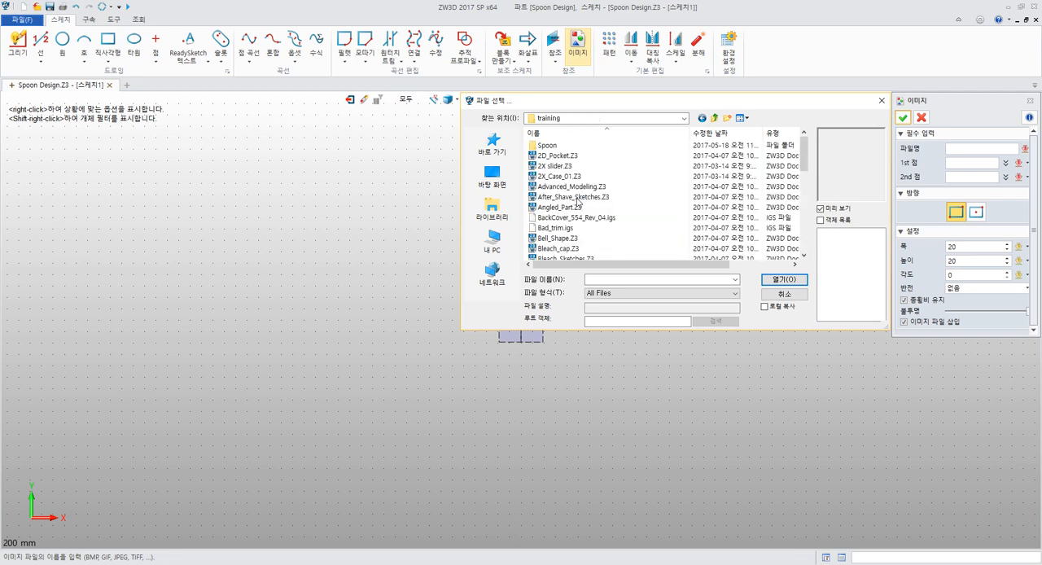
scroll(631, 200, down, 5)
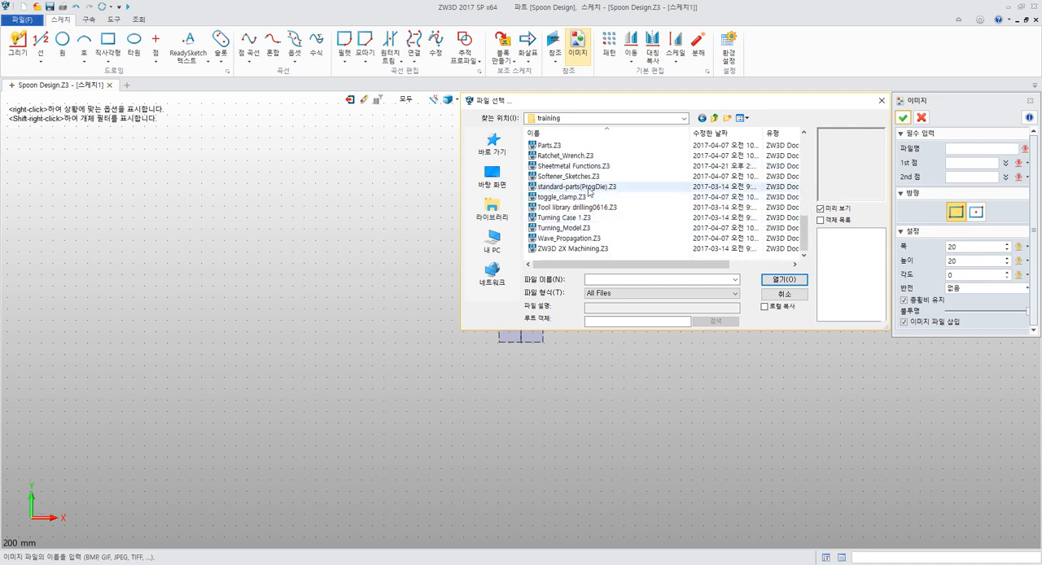
scroll(597, 186, up, 6)
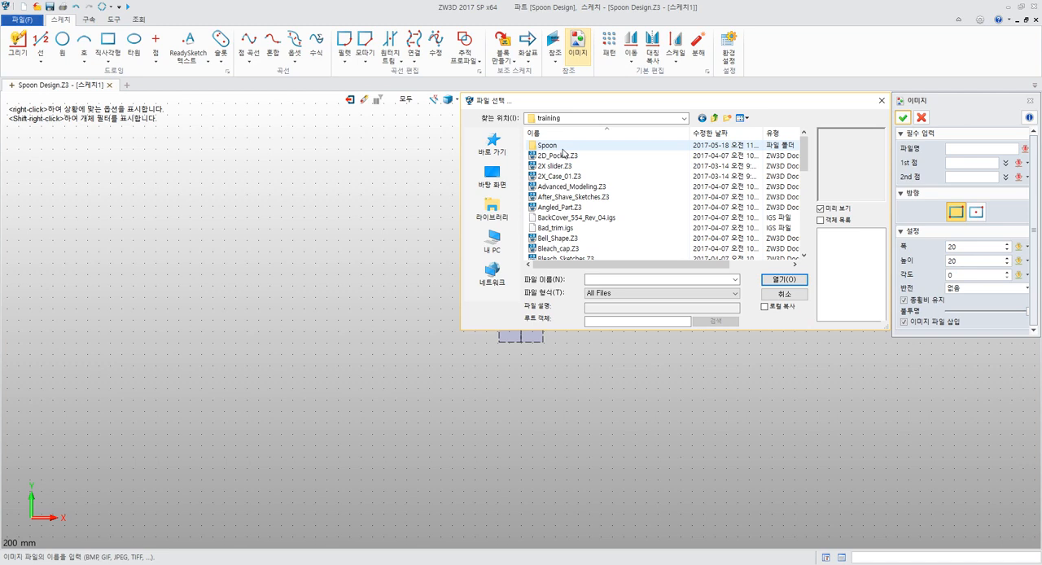
double_click(562, 148)
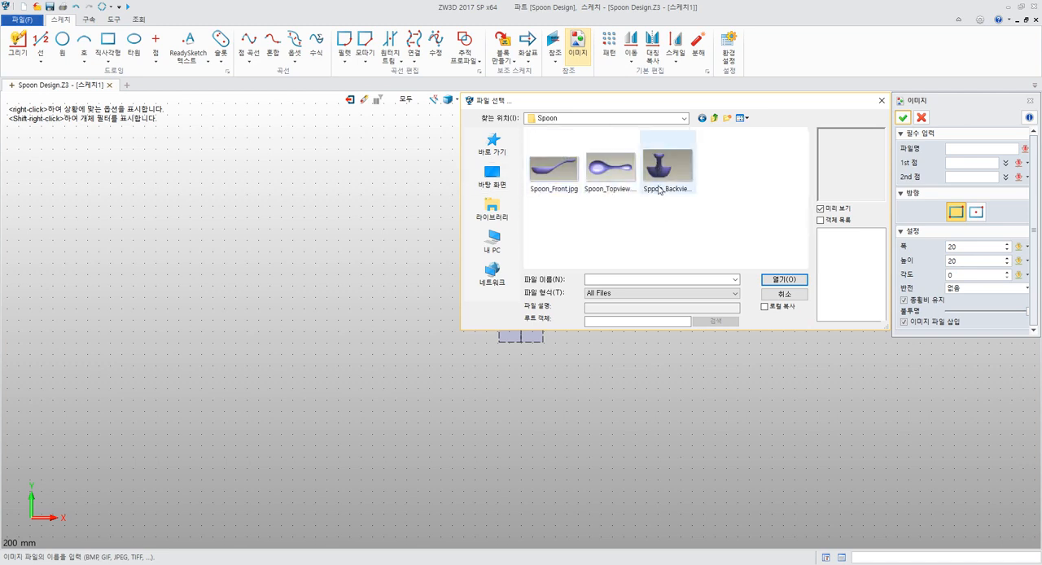
Load Spoon_Topview.jpg from the Spoon folder as the sketch image
click(681, 183)
click(620, 183)
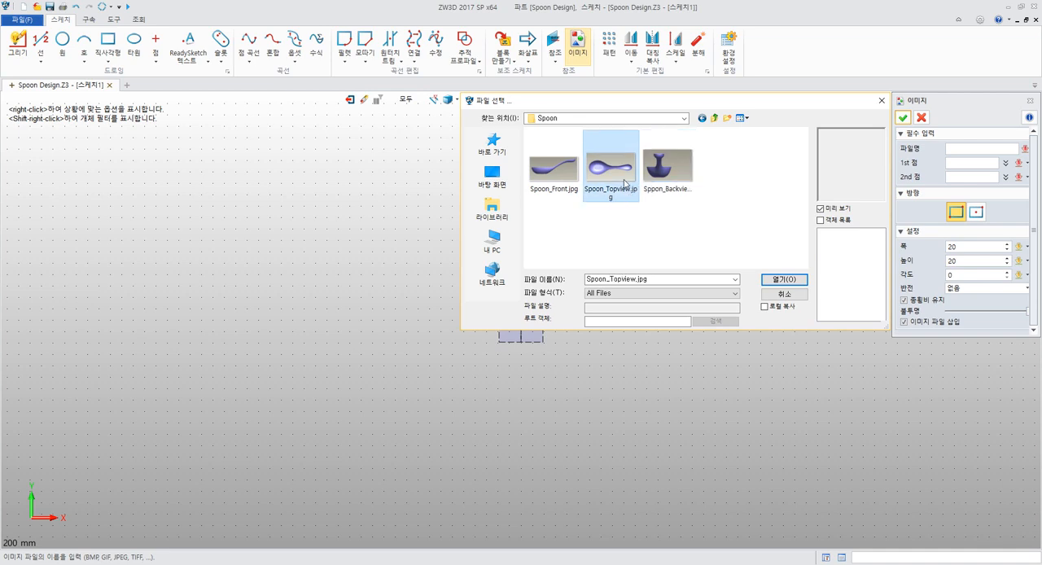
click(552, 183)
click(609, 295)
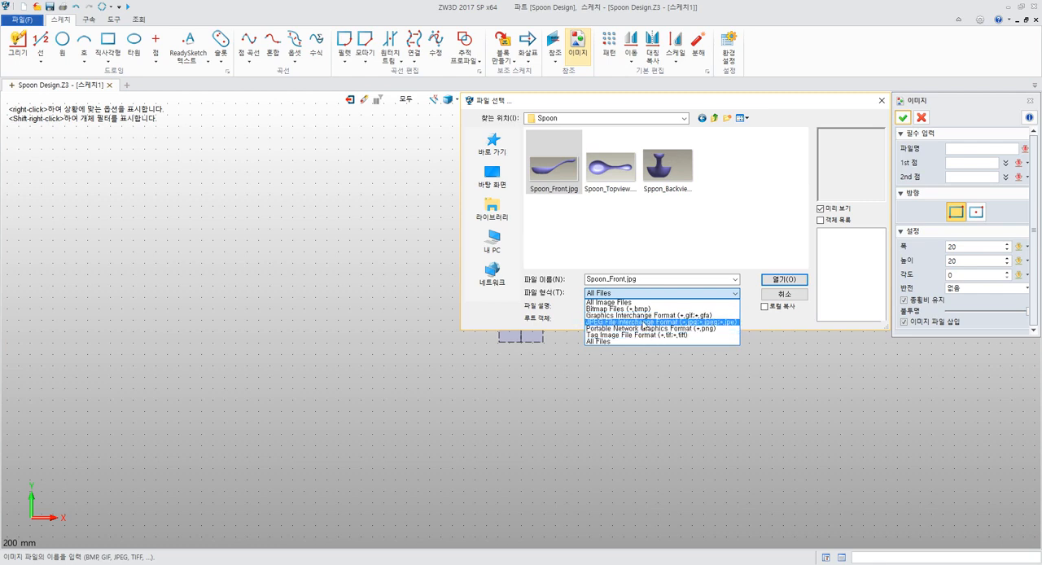
click(631, 236)
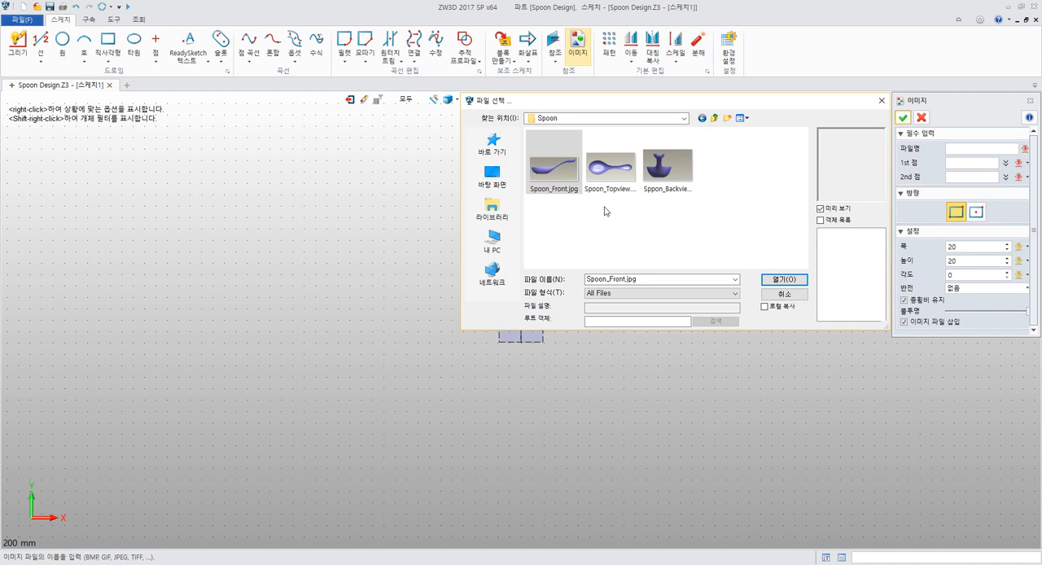
click(612, 180)
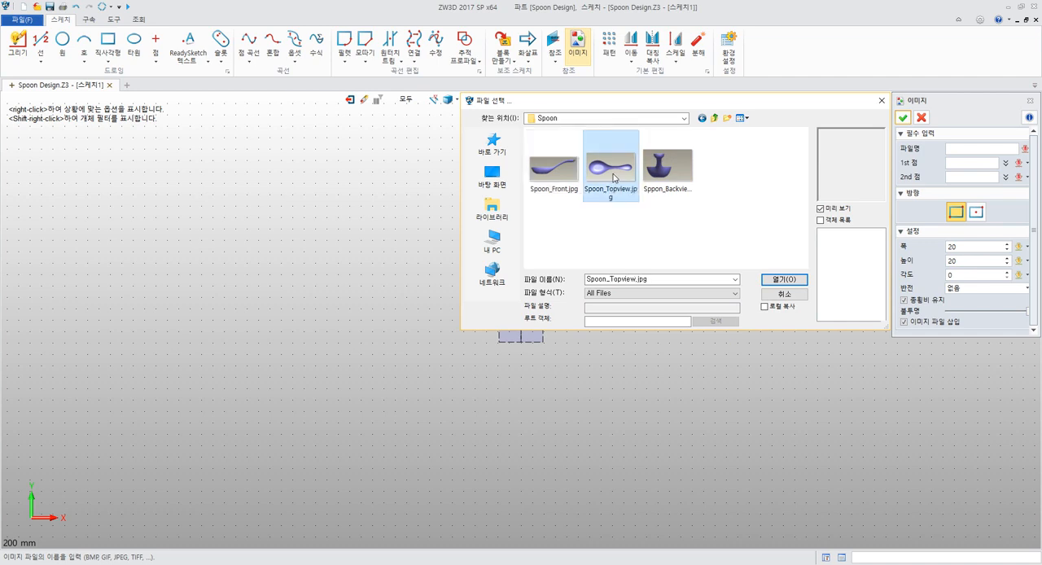
click(783, 279)
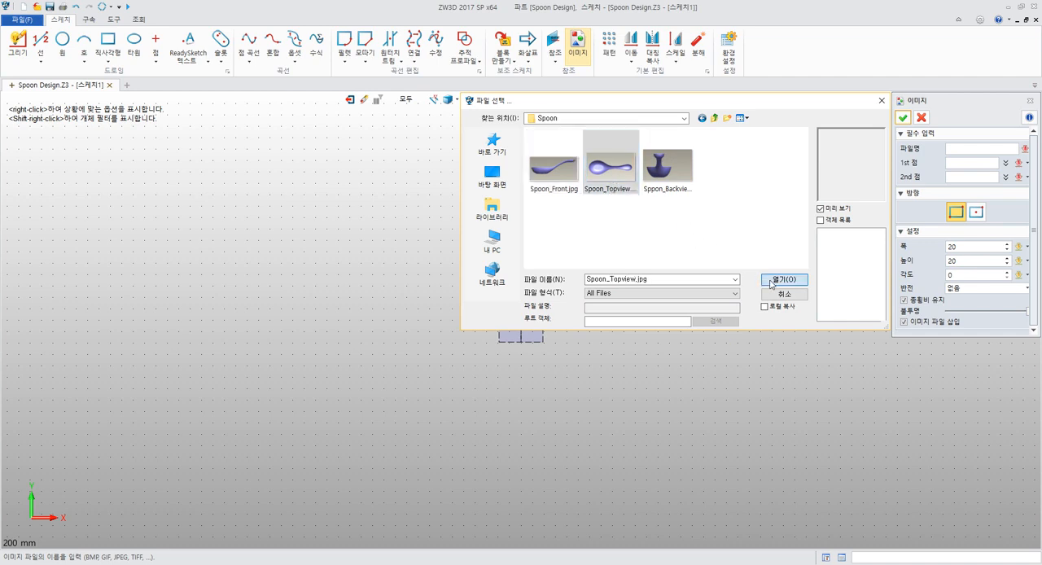
Keep two-corner placement for the spoon image and set its first corner at the sketch origin 0,0
scroll(602, 228, up, 4)
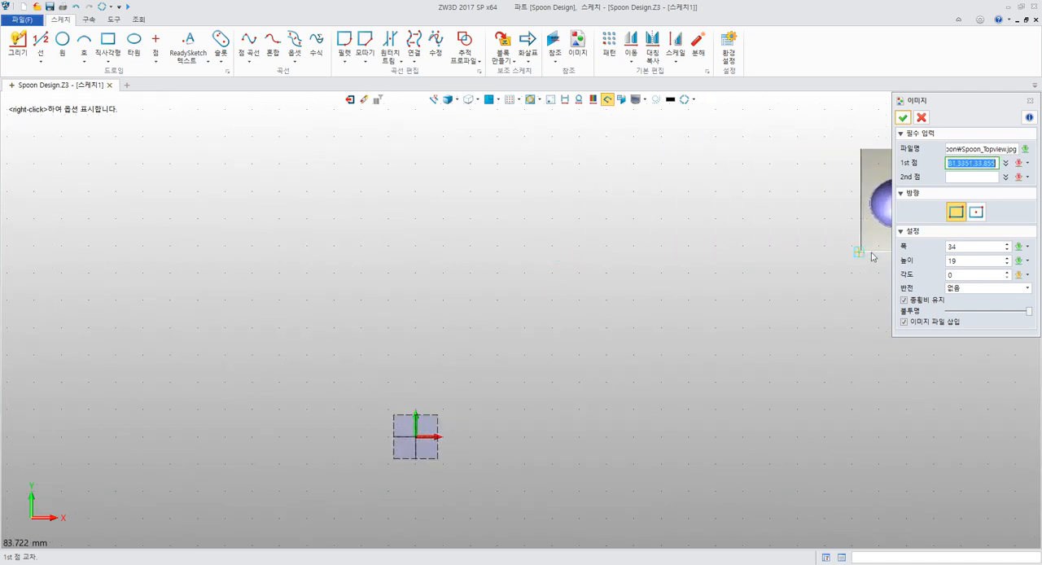
click(975, 213)
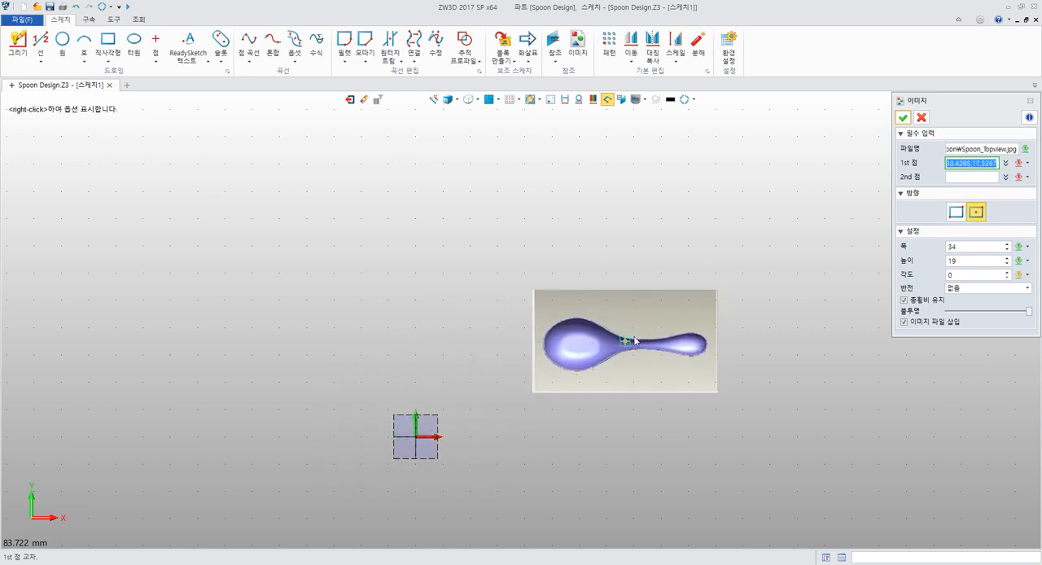
click(956, 213)
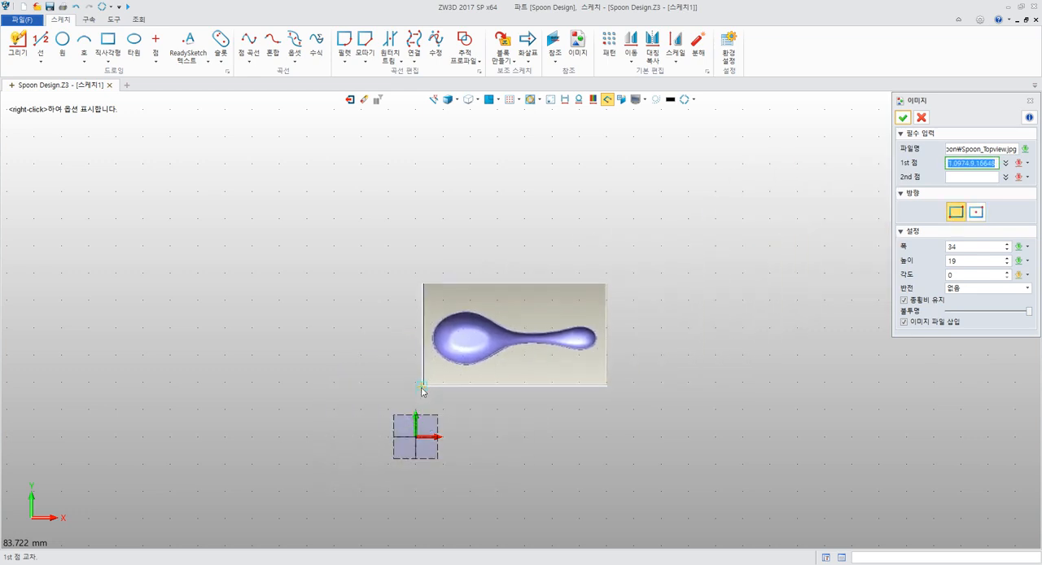
middle_drag(470, 389, 471, 281)
scroll(448, 303, up, 6)
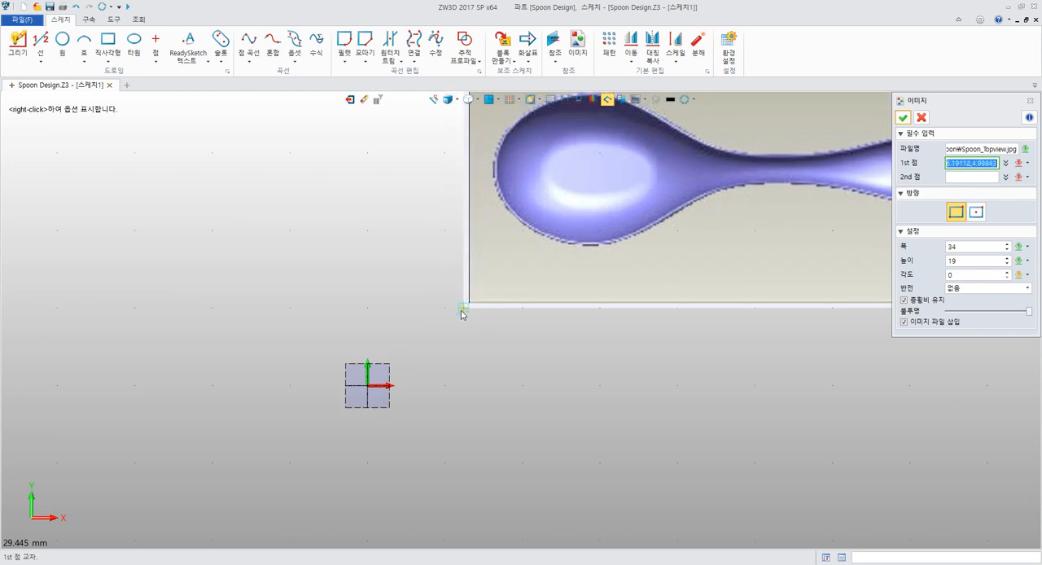
click(367, 391)
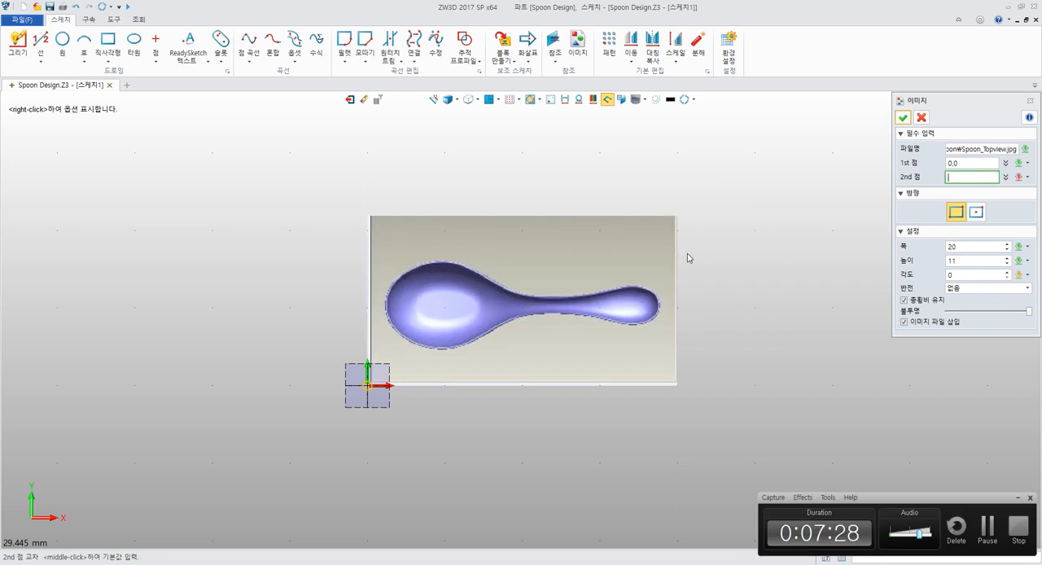
Set the spoon image's width to 300 and complete its placement in the sketch
key(alt+Tab)
key(alt+Tab)
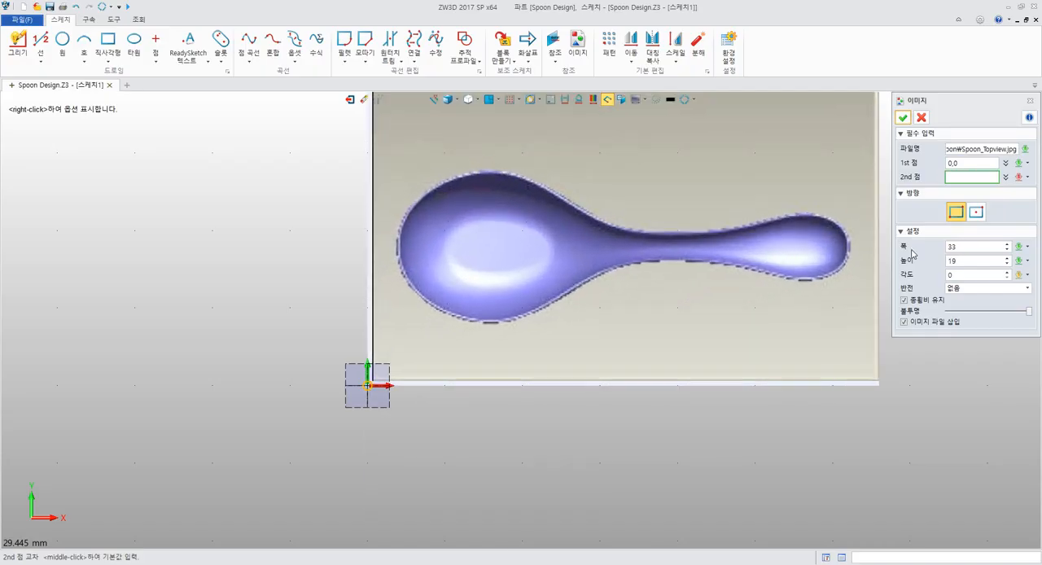
click(958, 246)
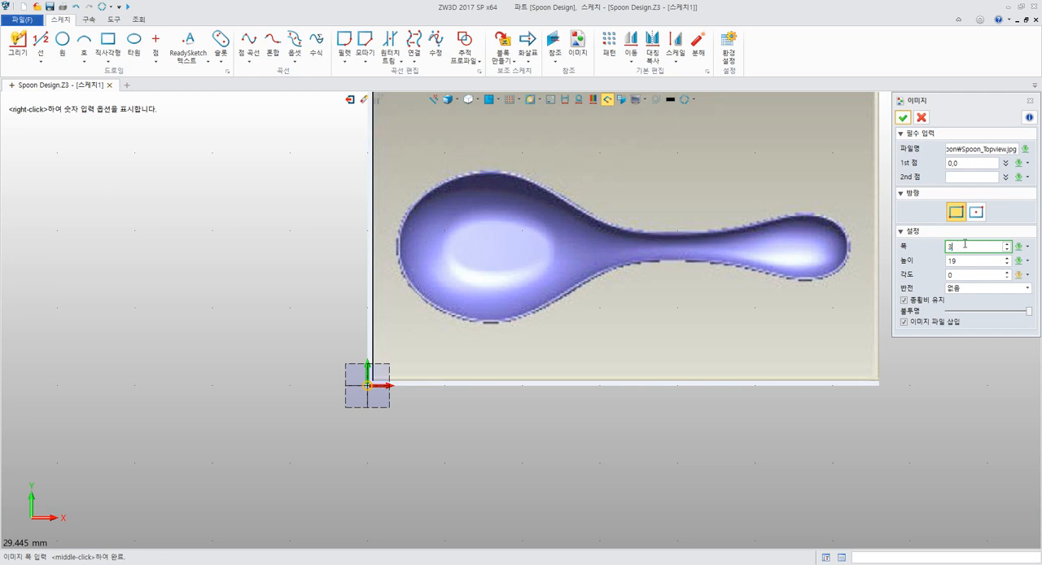
text(300)
key(Return)
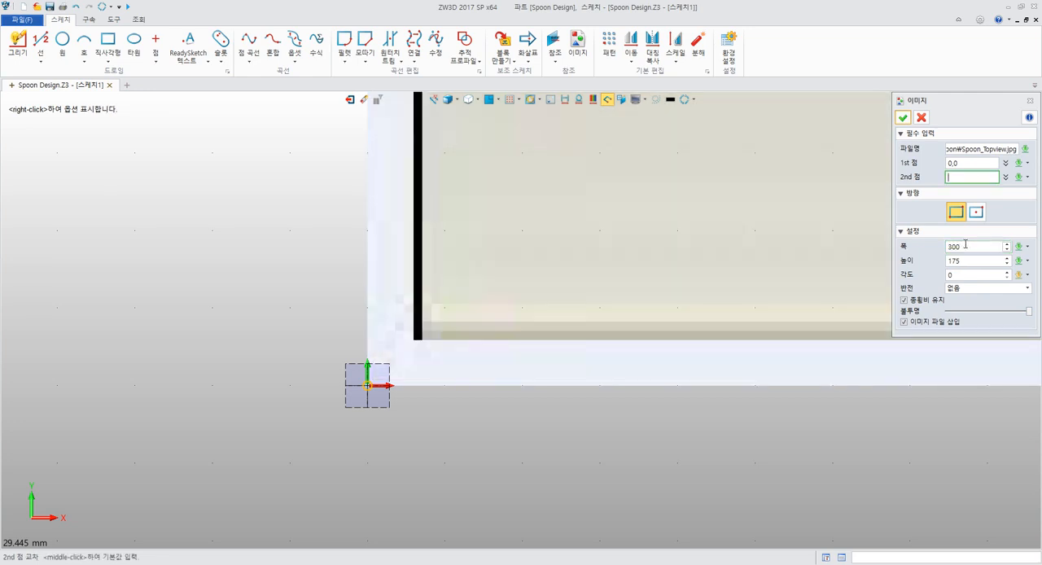
middle_click(965, 244)
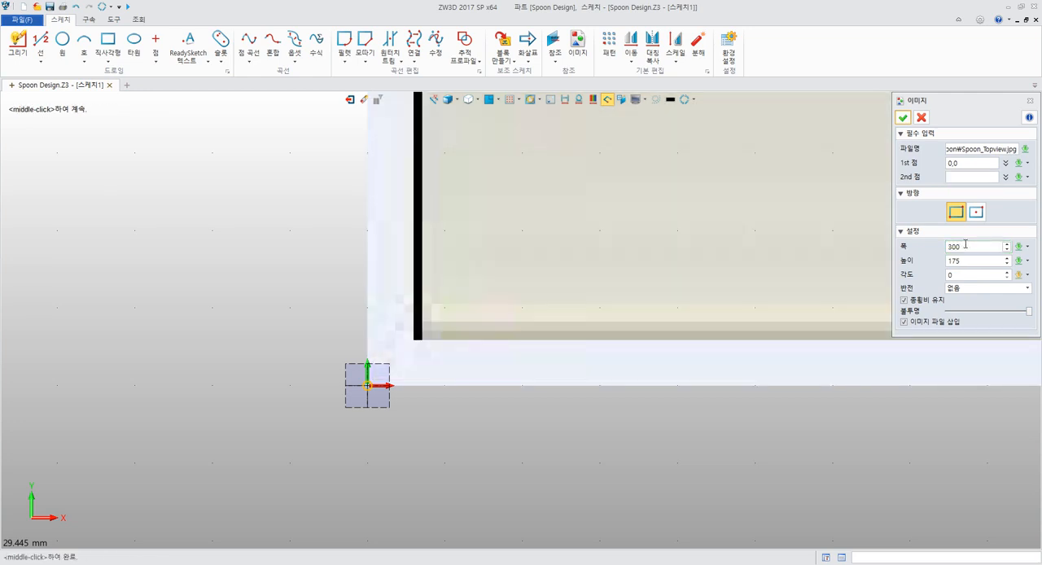
click(909, 118)
scroll(737, 248, down, 10)
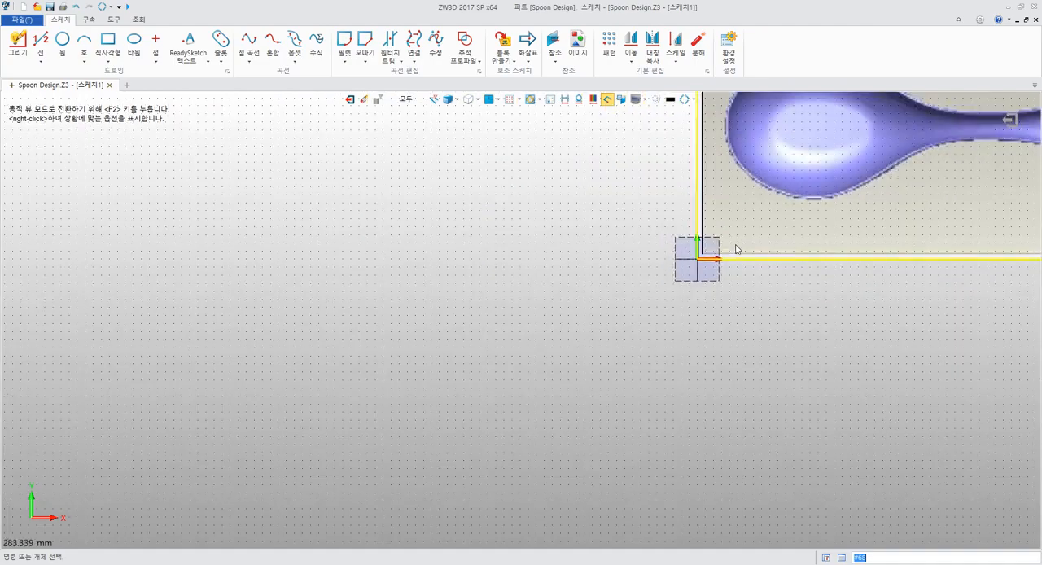
scroll(737, 248, down, 4)
mouse_move(807, 225)
middle_down()
mouse_move(482, 361)
mouse_move(492, 390)
middle_up()
scroll(482, 360, up, 7)
scroll(481, 360, down, 1)
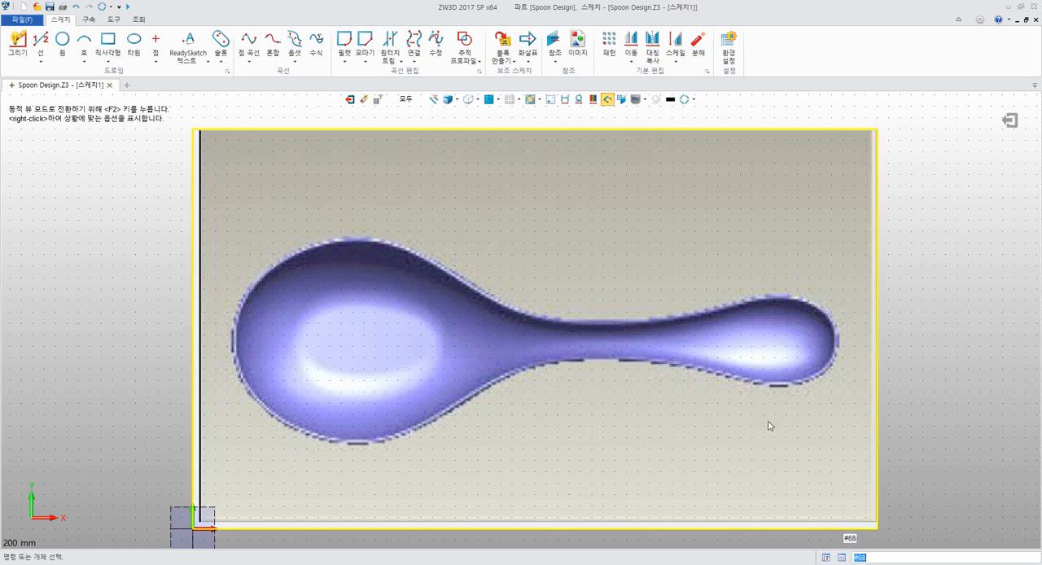
Switch to the PDF guide in Acrobat Reader and read section 4.4.2 on creating a construction line near the spoon's centre
key(alt+Tab)
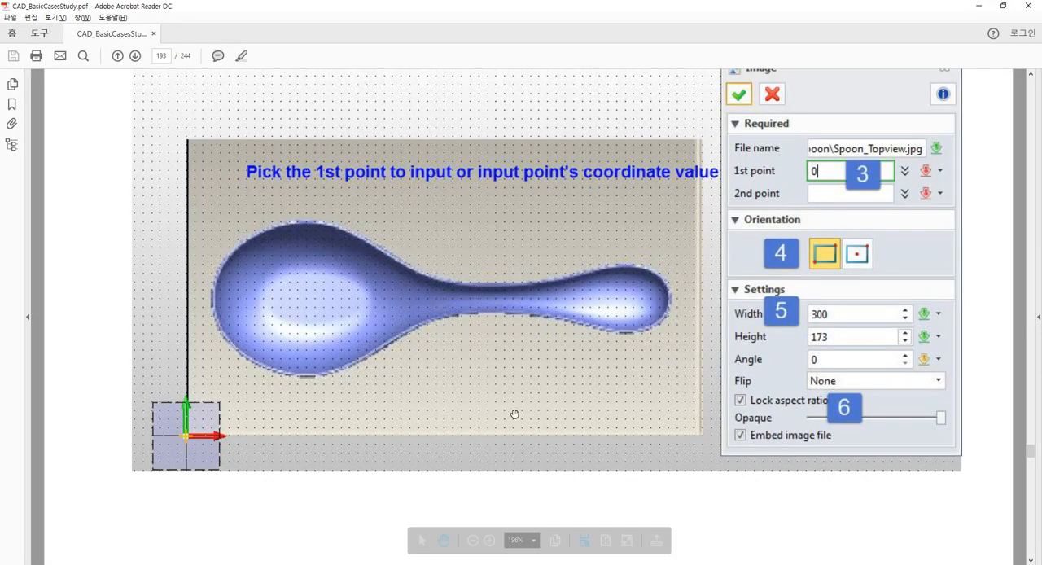
scroll(561, 416, down, 4)
scroll(561, 416, down, 10)
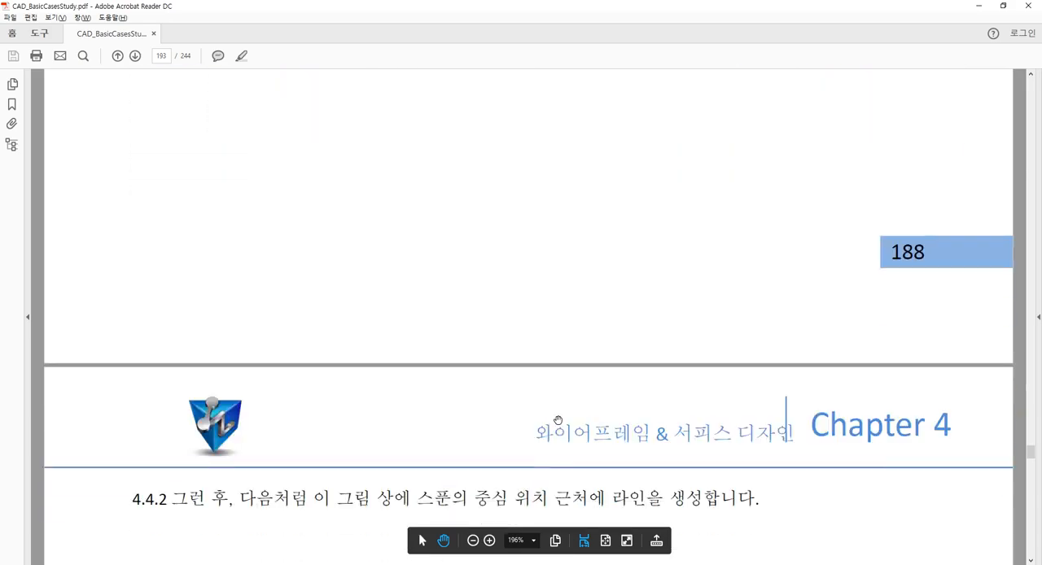
scroll(562, 414, down, 8)
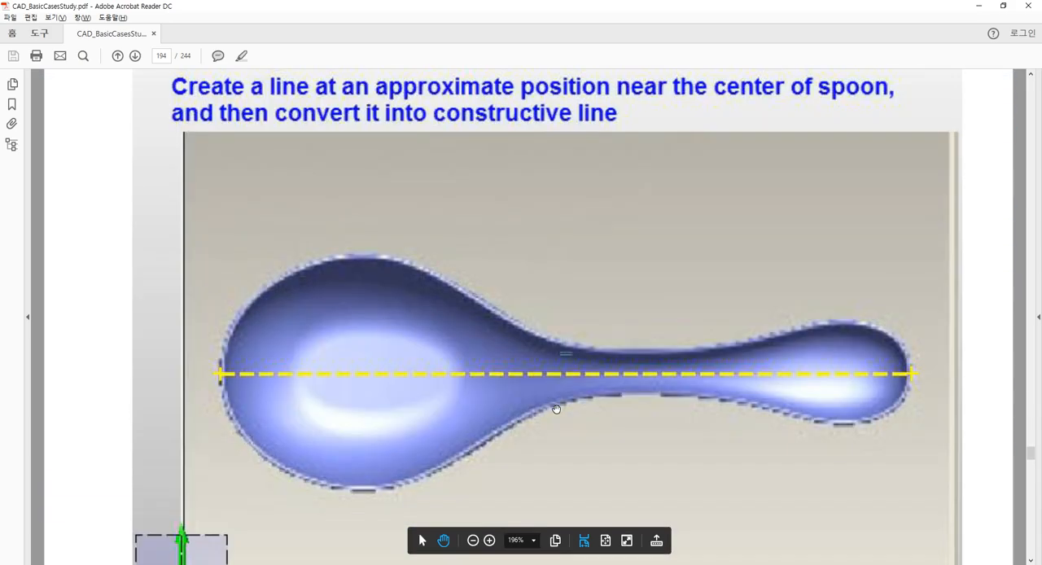
scroll(556, 409, up, 6)
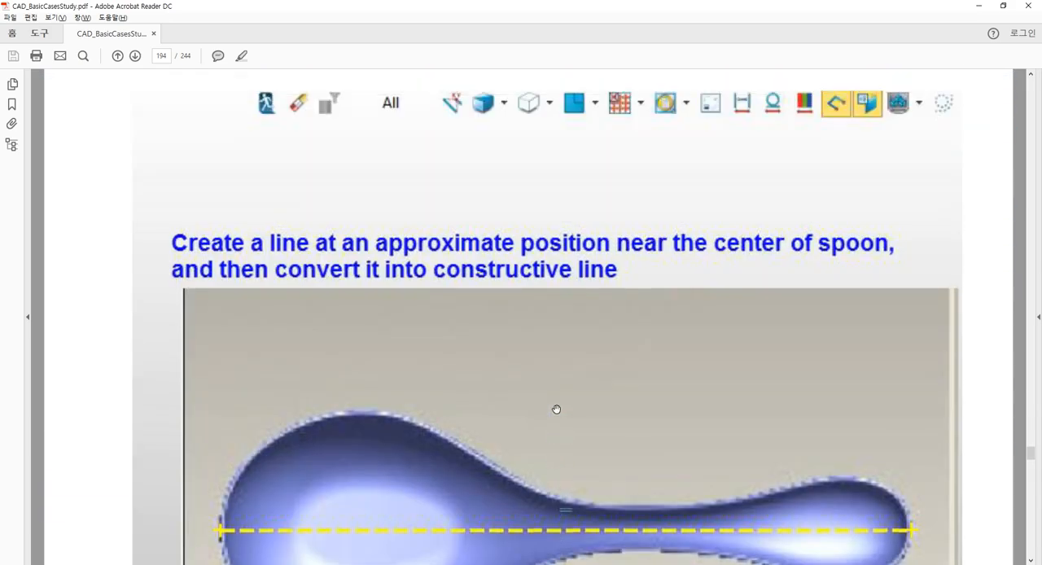
scroll(555, 409, down, 6)
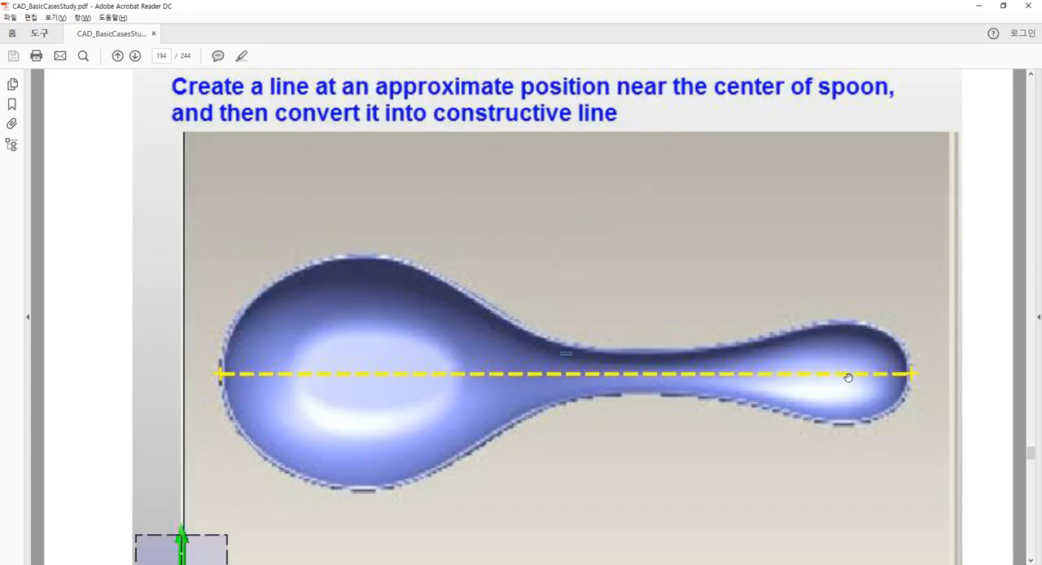
scroll(578, 331, down, 1)
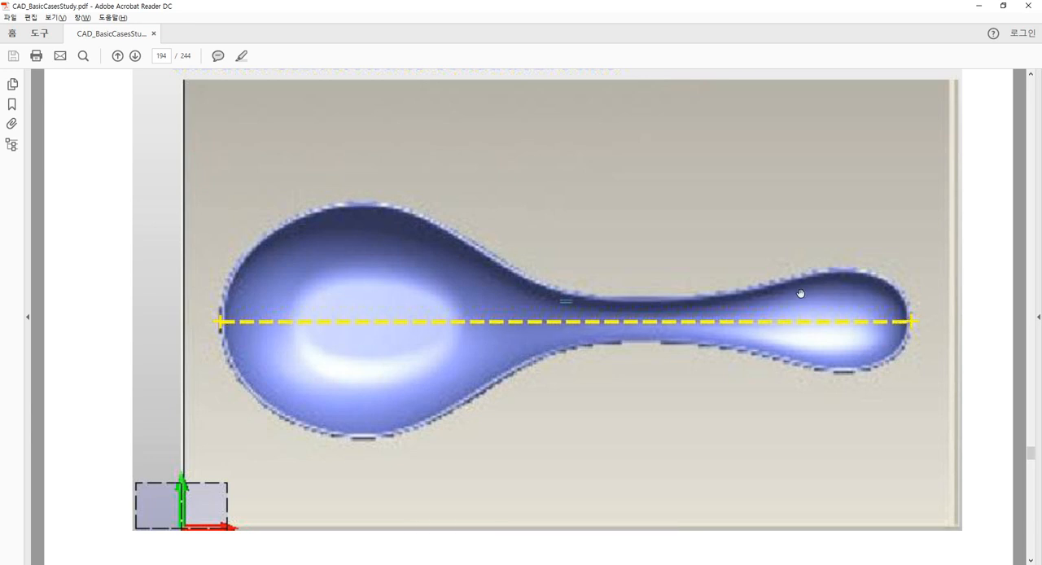
Back in ZW3D, draw a horizontal line about 265 mm long through the spoon's centre, from the bowl's outer edge to the handle's end
key(alt+Tab)
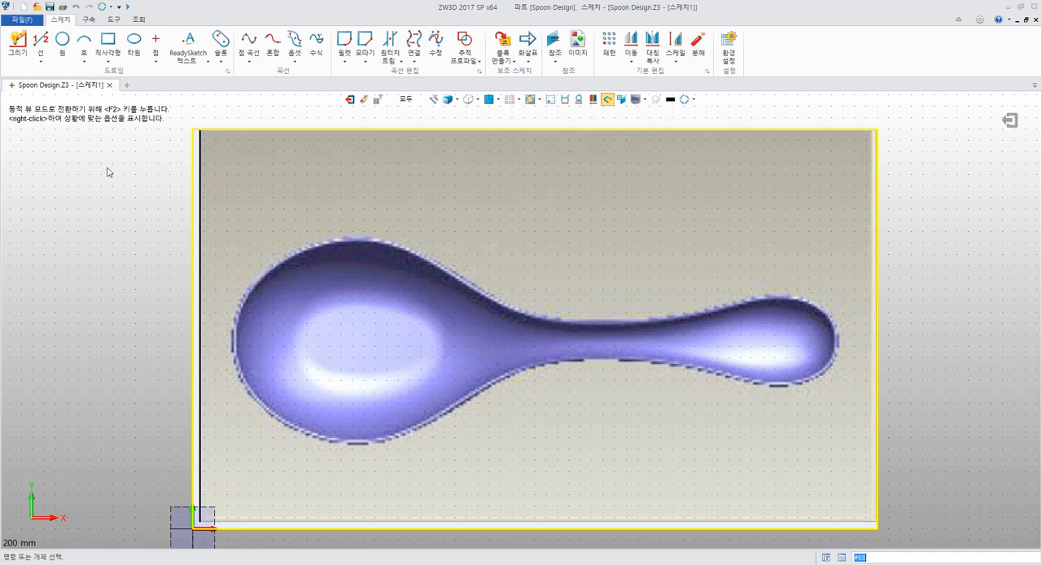
click(40, 41)
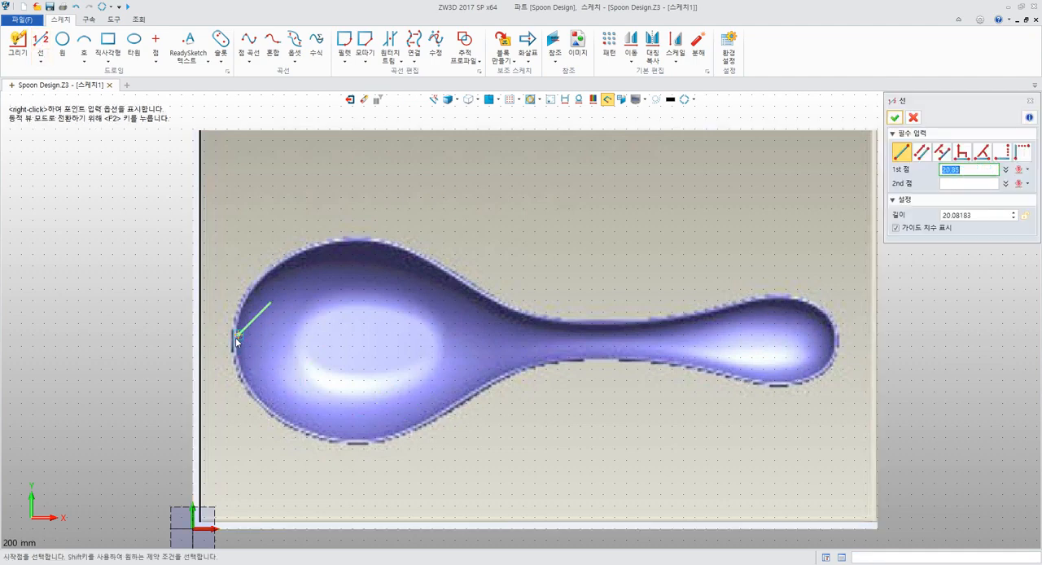
scroll(259, 350, up, 4)
middle_drag(232, 330, 339, 373)
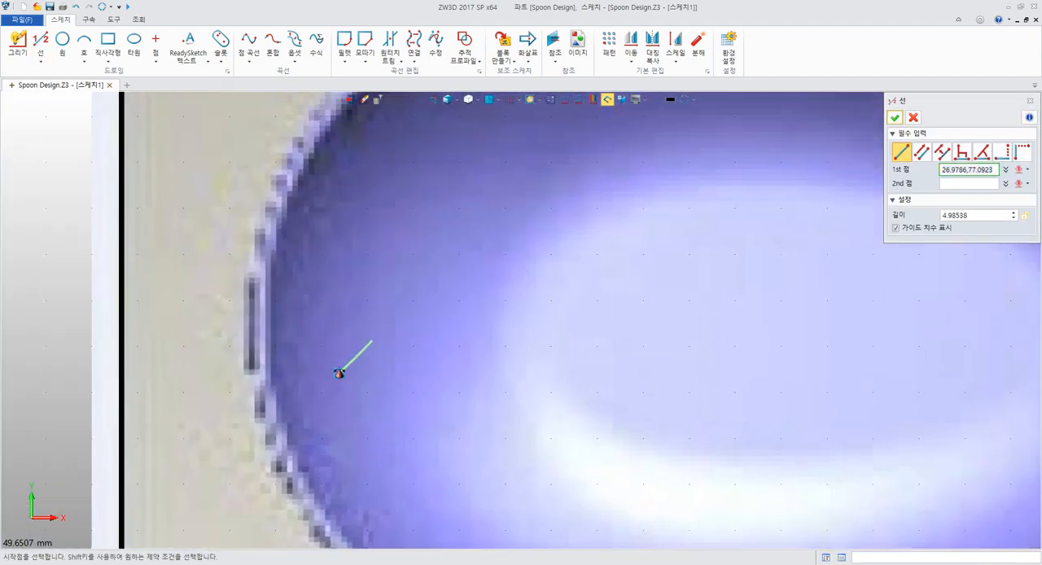
click(248, 324)
scroll(380, 330, down, 5)
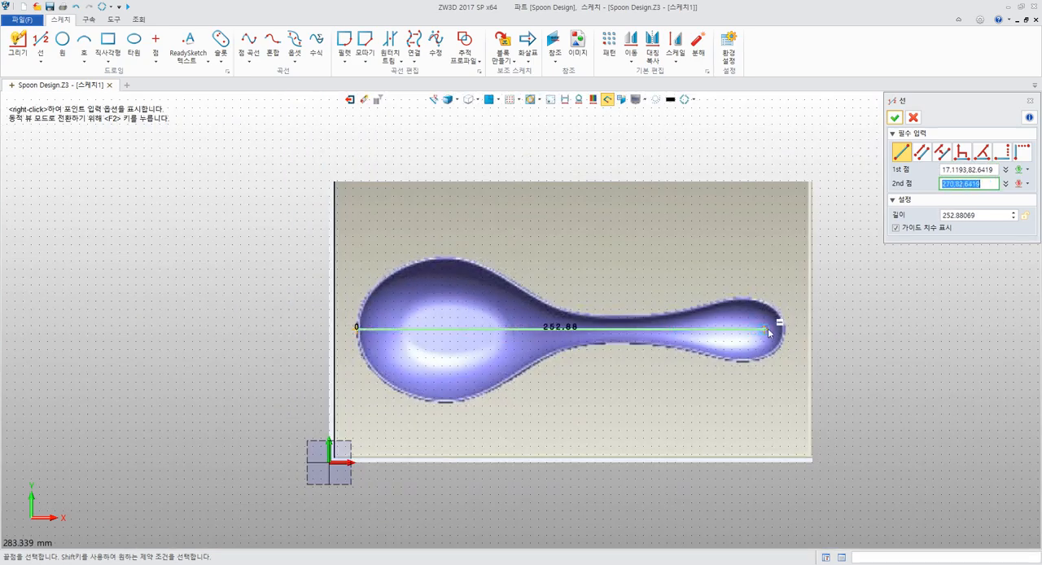
scroll(780, 329, up, 6)
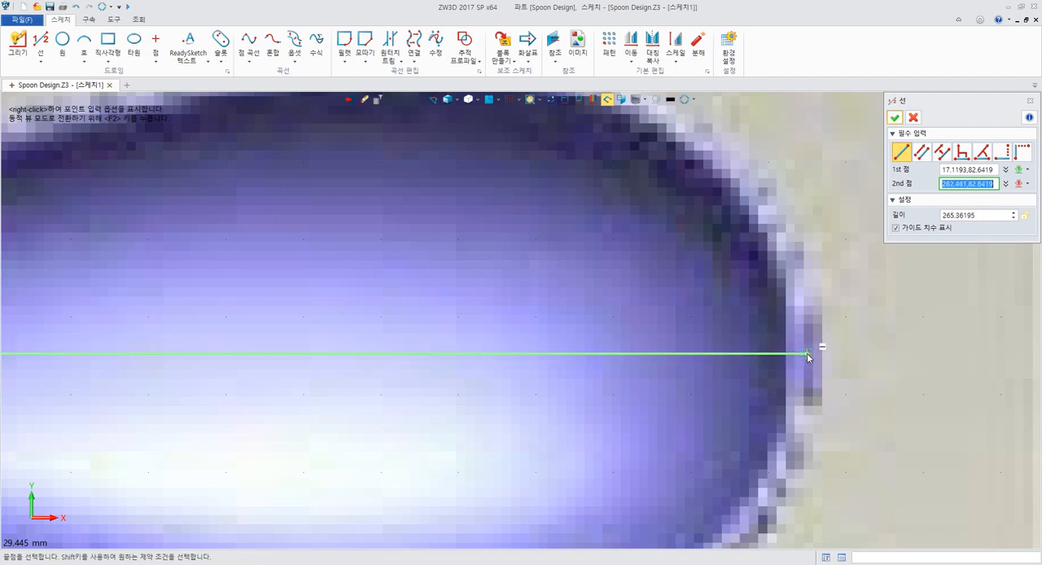
click(808, 357)
scroll(634, 355, down, 6)
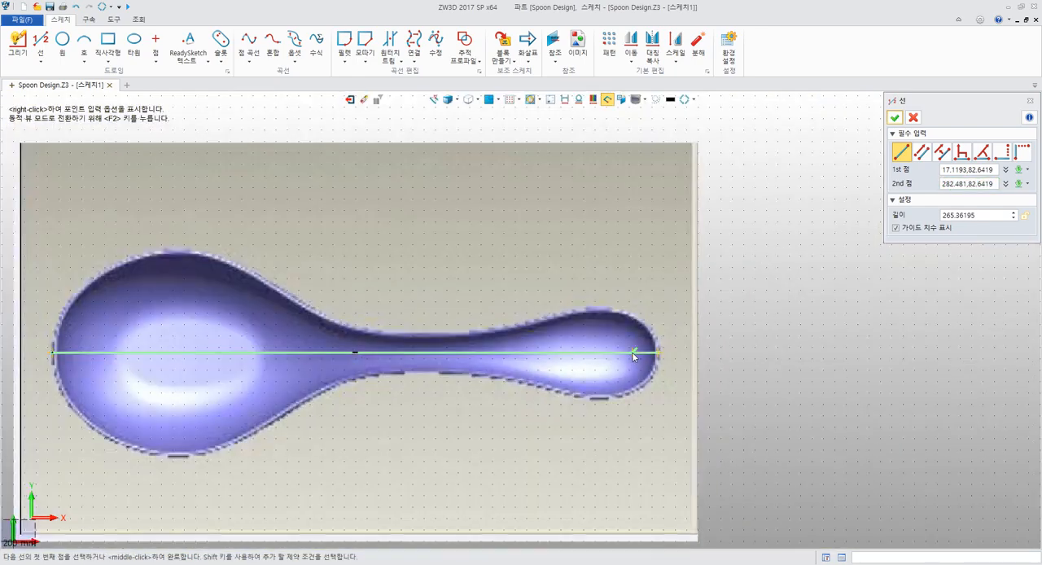
scroll(634, 355, down, 2)
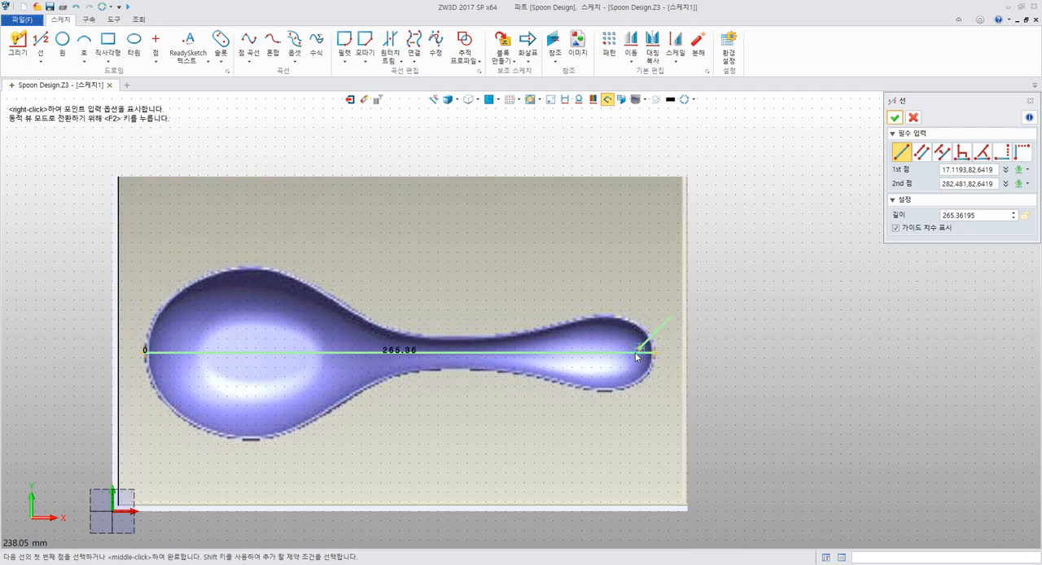
middle_click(669, 322)
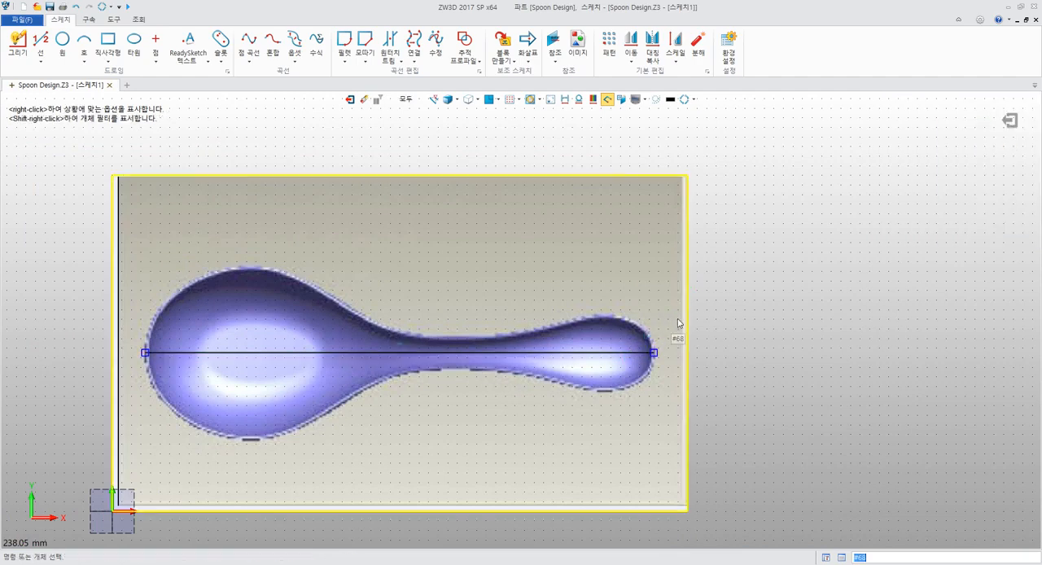
Convert the horizontal line through the spoon into a construction line
middle_drag(639, 326, 745, 294)
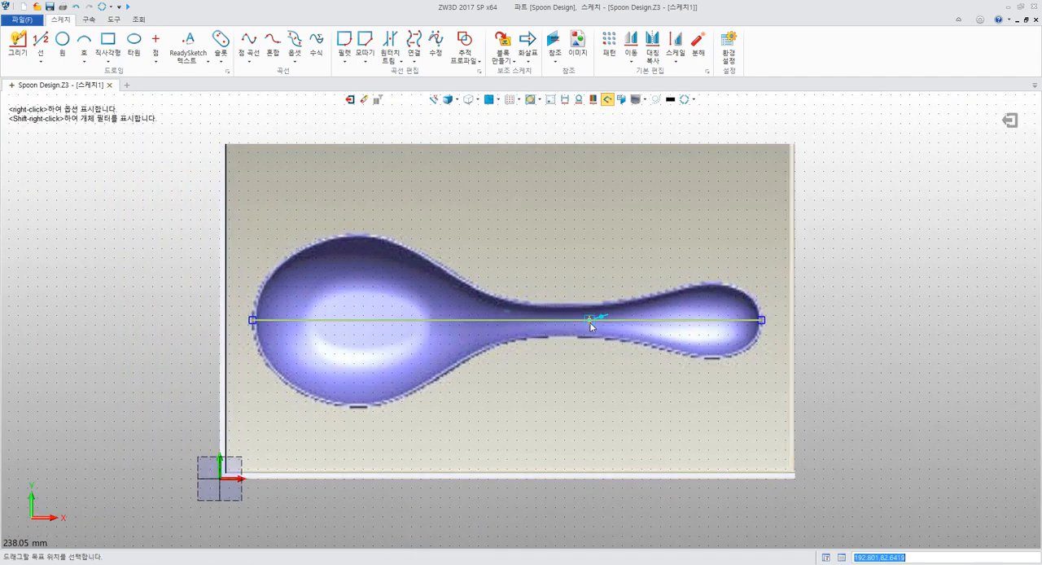
click(589, 322)
right_click(286, 328)
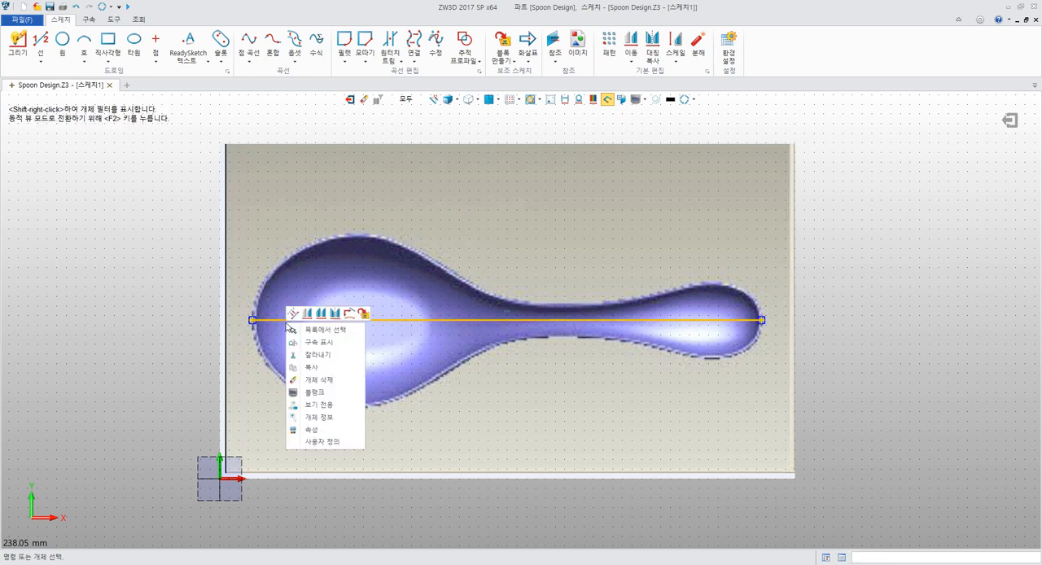
click(294, 330)
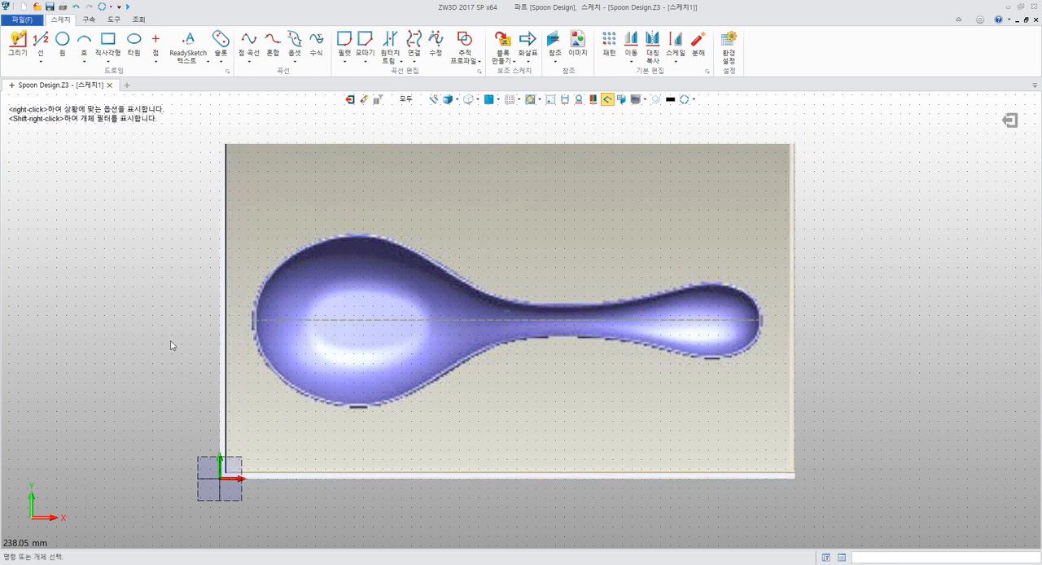
click(303, 231)
right_click(302, 231)
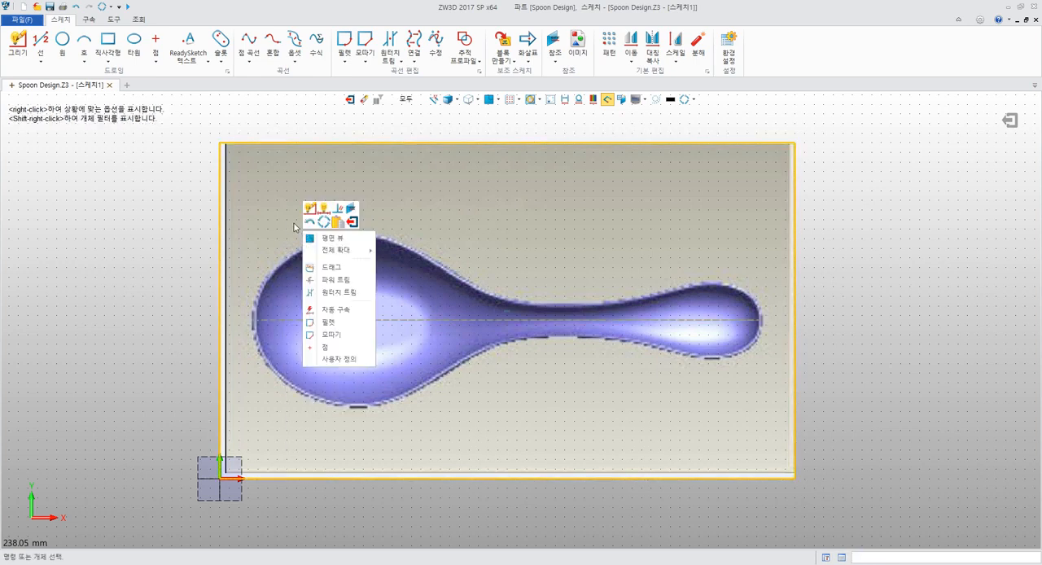
click(289, 221)
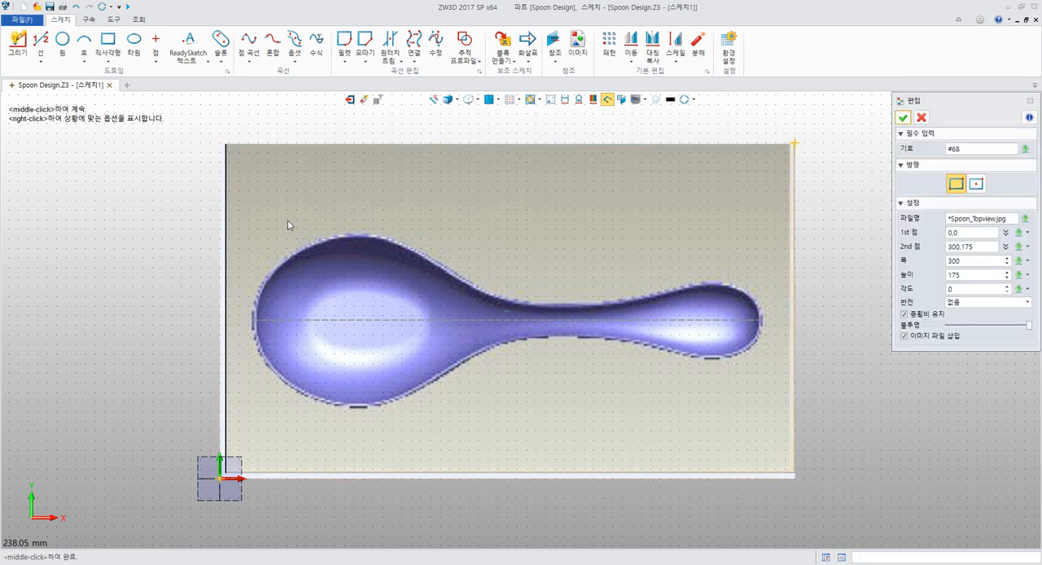
click(1025, 218)
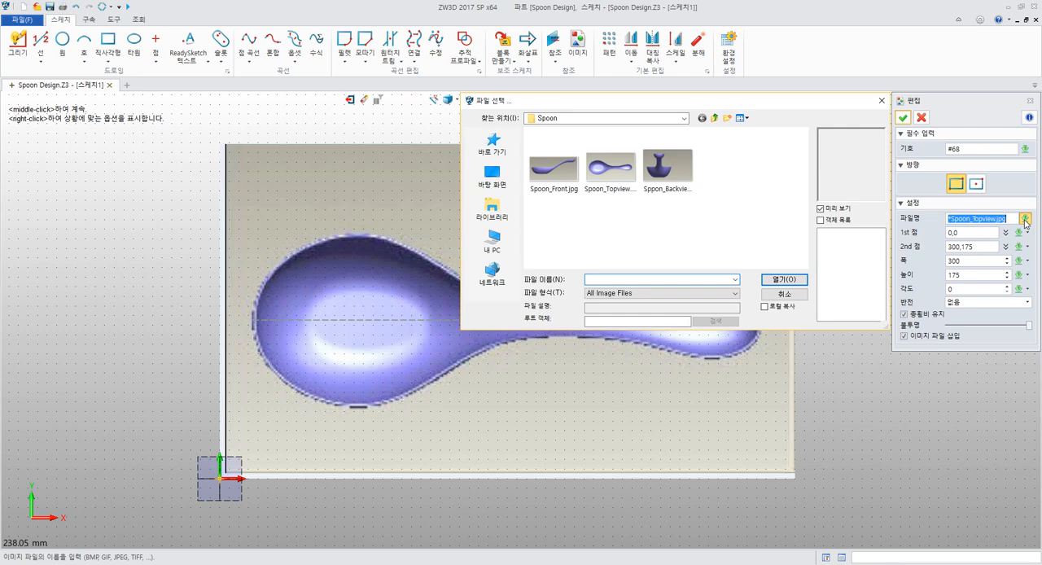
key(Escape)
key(Escape)
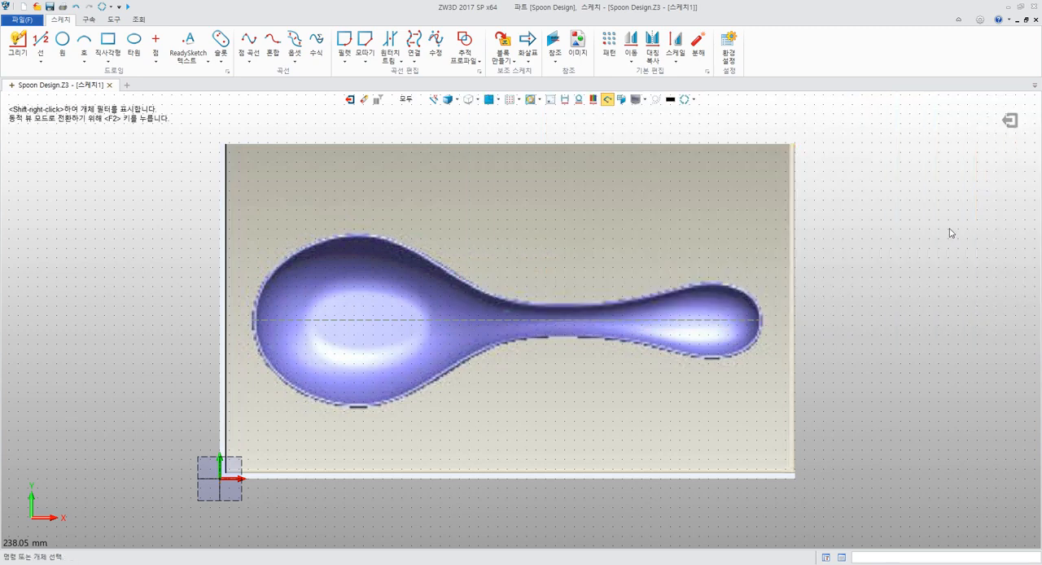
middle_drag(845, 241, 871, 214)
Switch to the PDF guide and read sections 4.4.3 on moving the picture and line to the origin and 4.4.4 on the profile spline
key(alt+Tab)
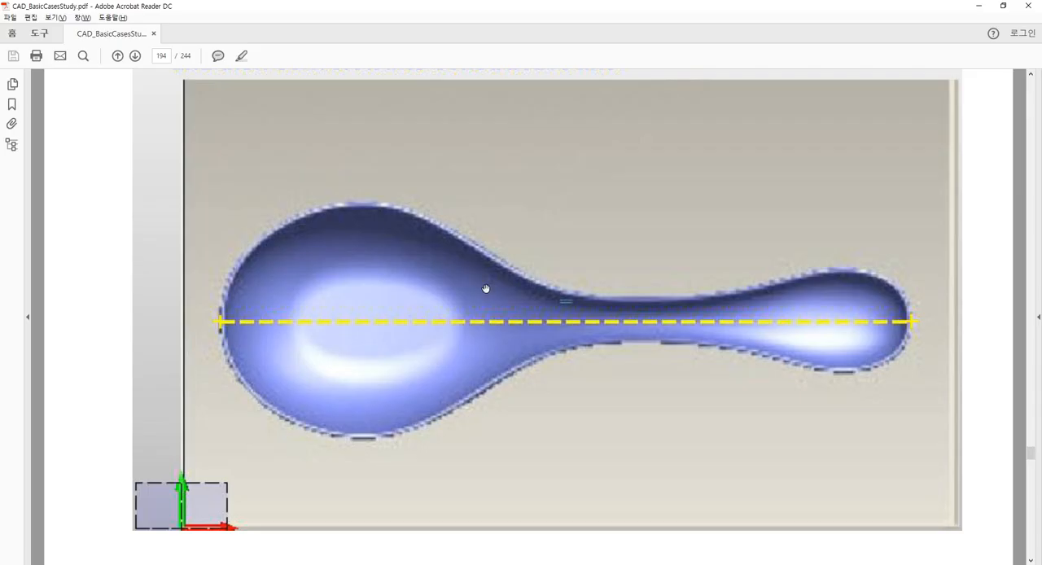
scroll(439, 300, down, 3)
scroll(440, 300, down, 12)
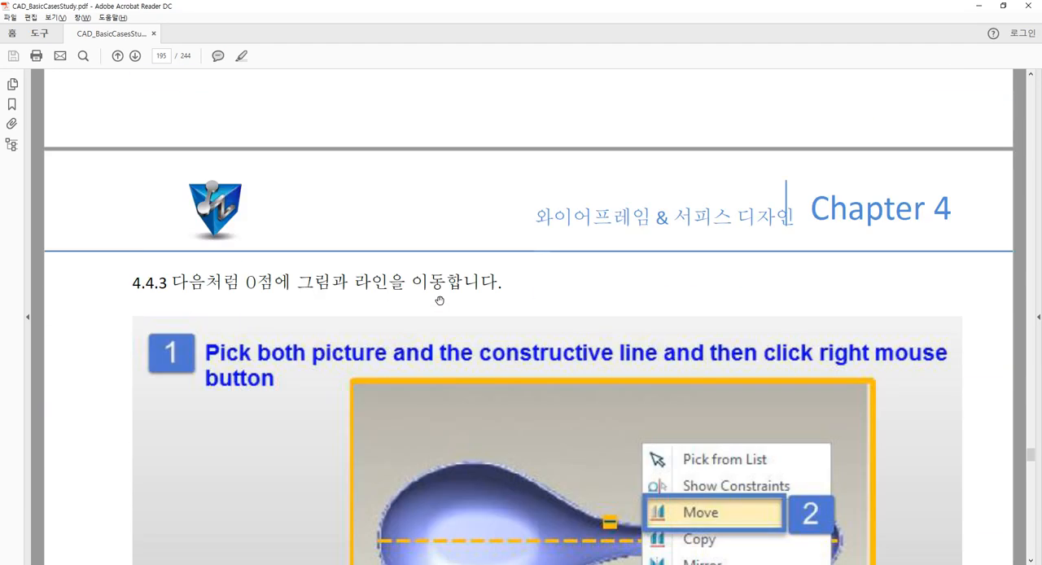
scroll(439, 301, down, 2)
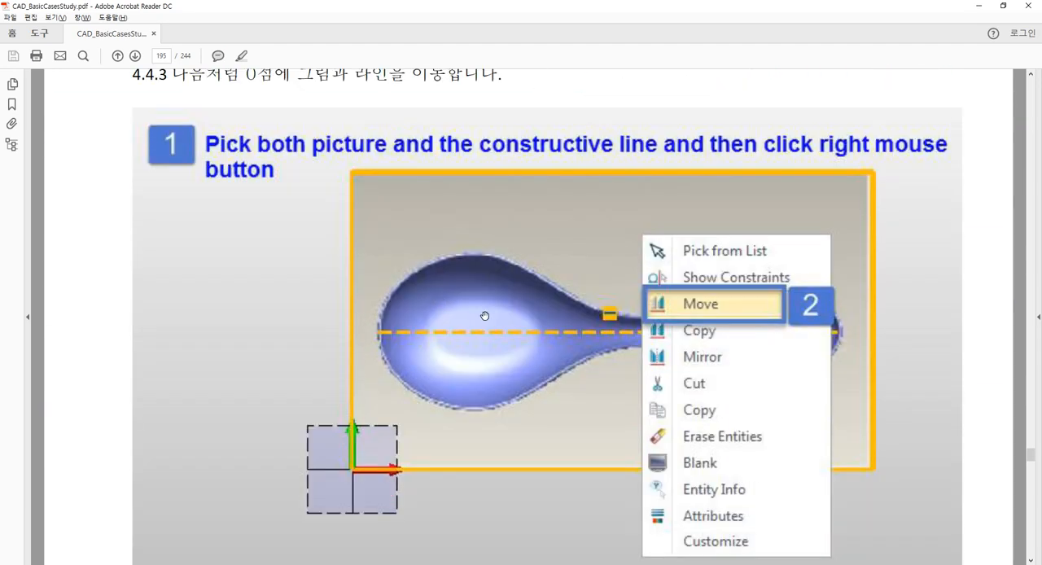
ctrl+scroll(484, 316, down, 1)
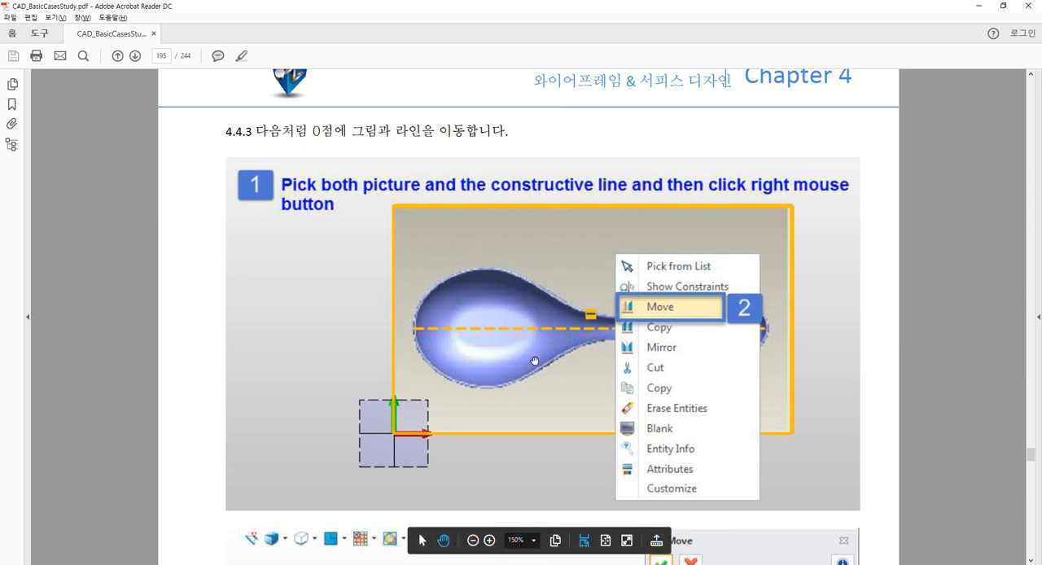
scroll(534, 361, down, 5)
scroll(534, 360, down, 3)
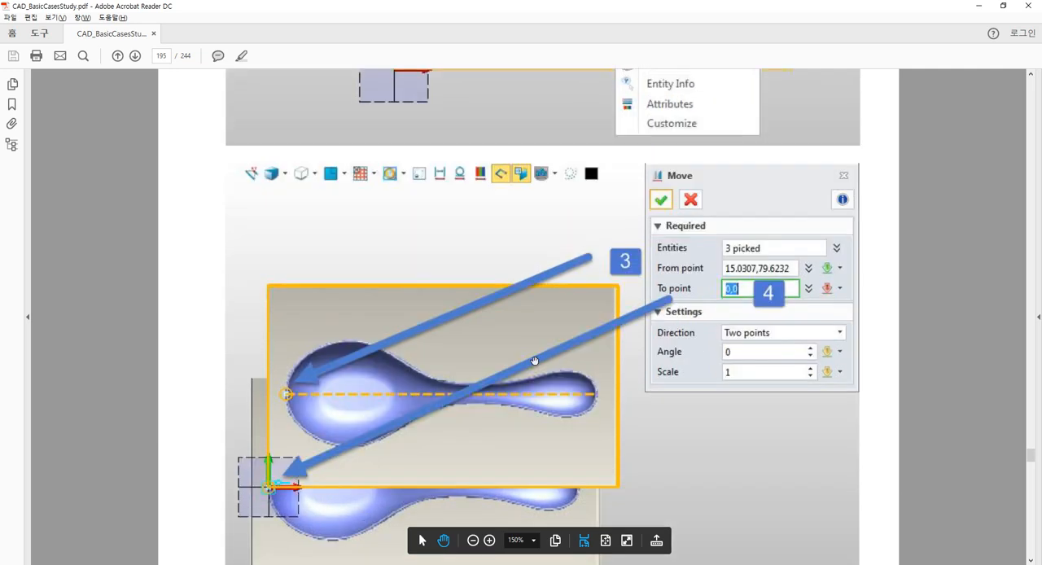
scroll(488, 357, down, 2)
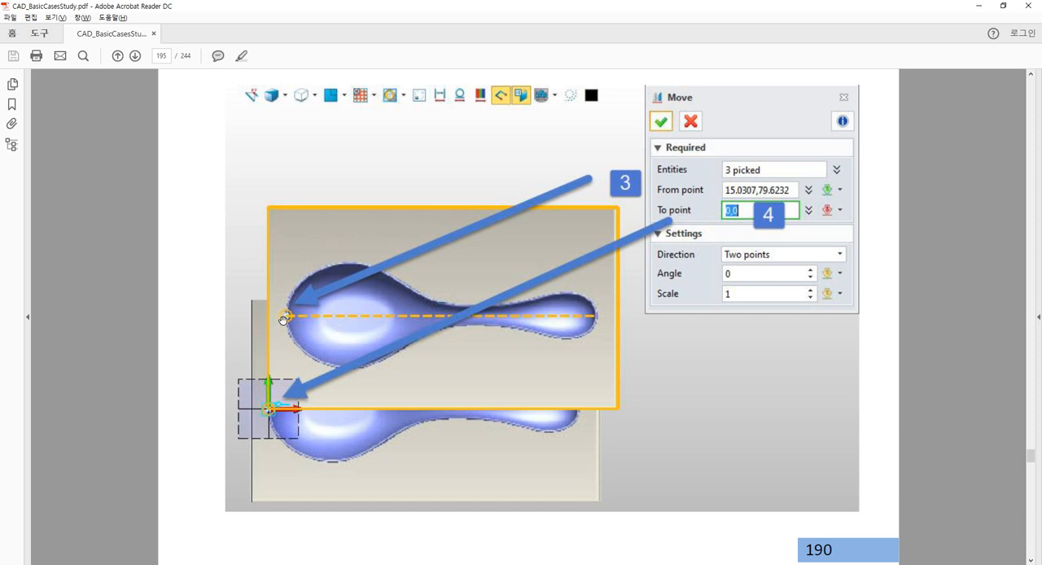
scroll(302, 356, down, 8)
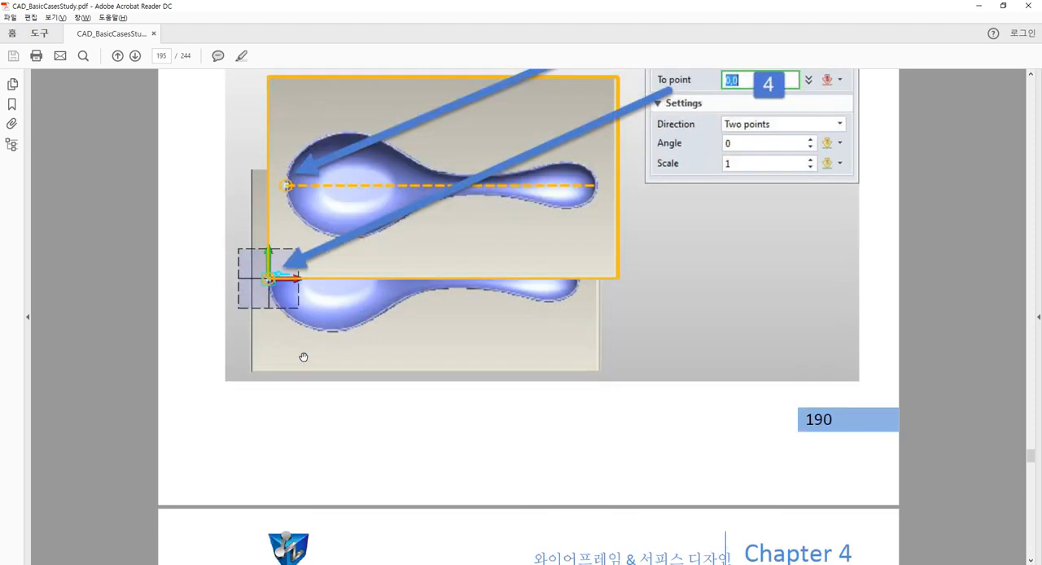
scroll(302, 357, down, 5)
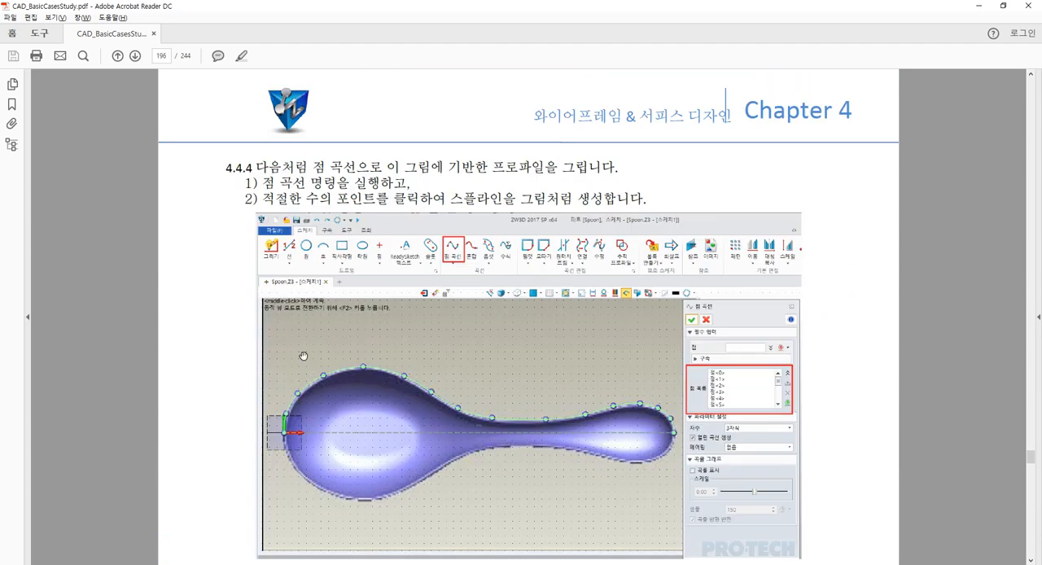
Check the Move settings for the picture and line in section 4.4.3 of the guide, and return to ZW3D
scroll(302, 356, up, 15)
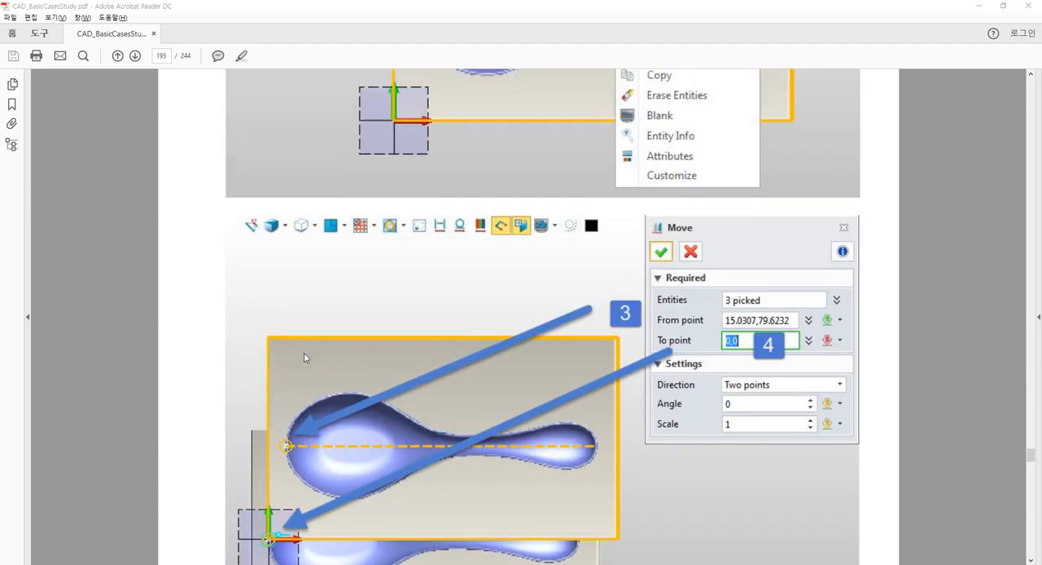
key(alt+Tab)
scroll(195, 184, down, 3)
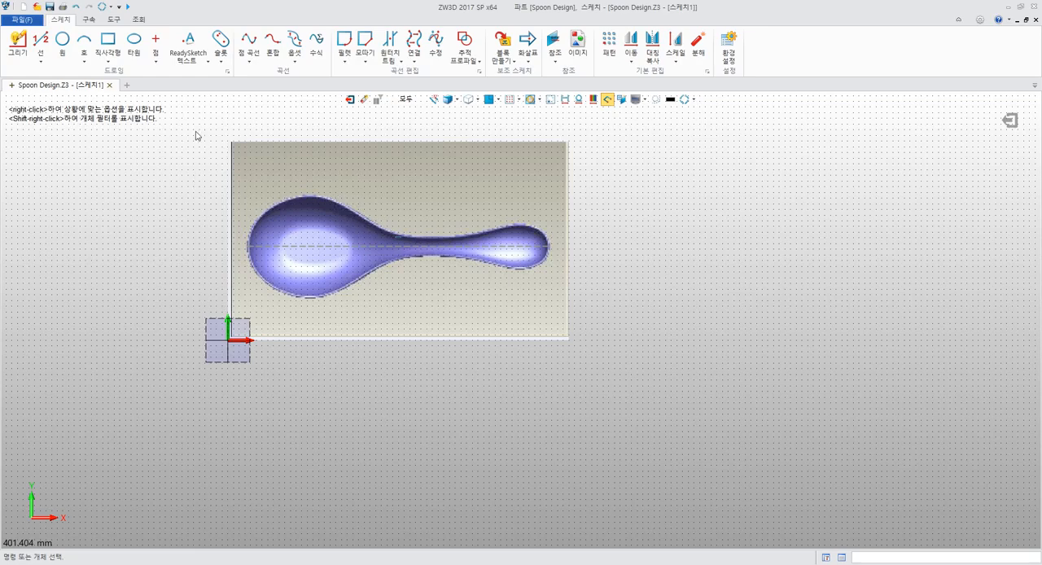
drag(195, 135, 619, 394)
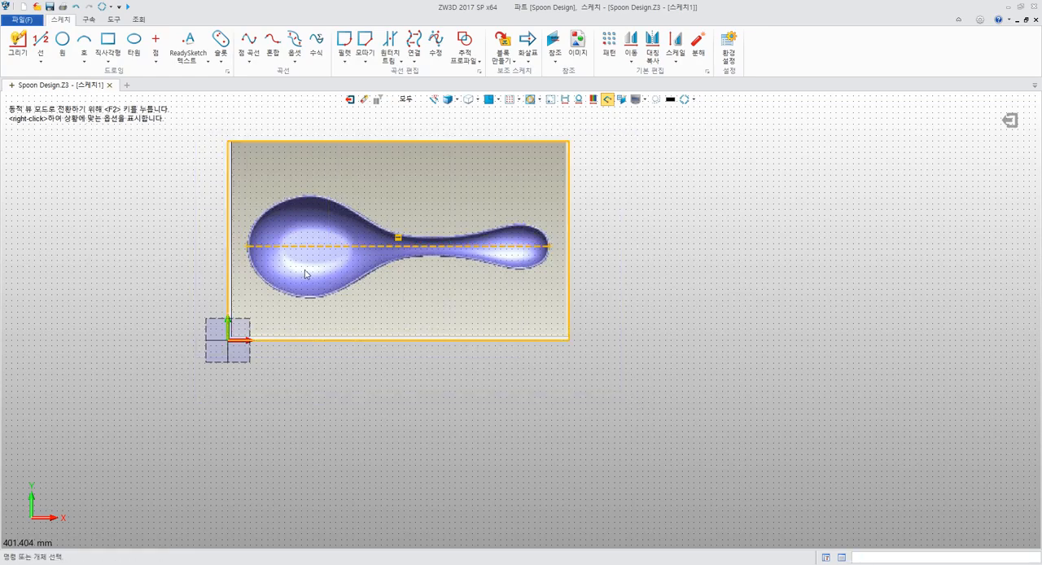
right_click(342, 212)
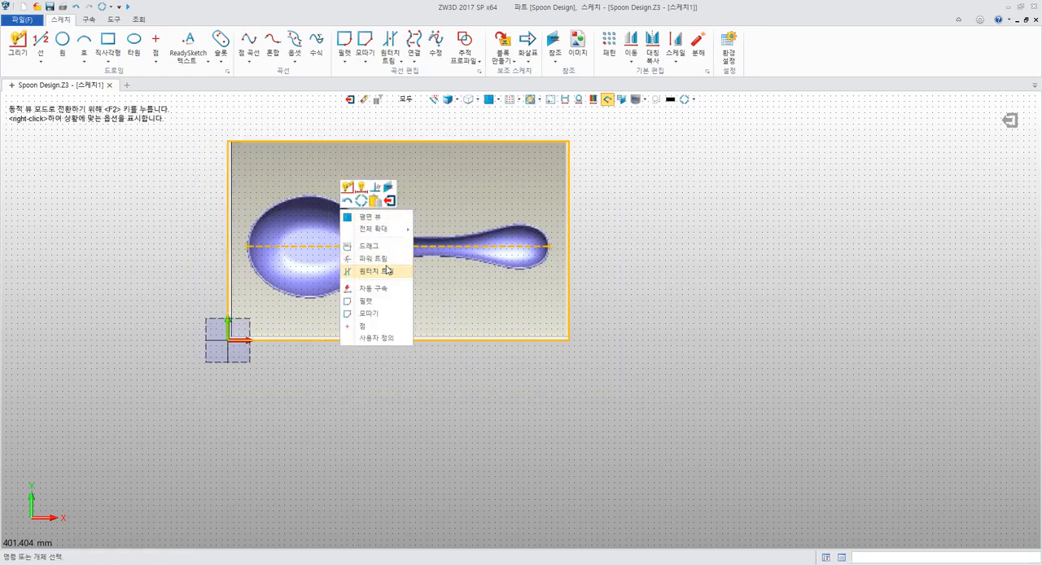
click(441, 238)
middle_drag(614, 209, 723, 238)
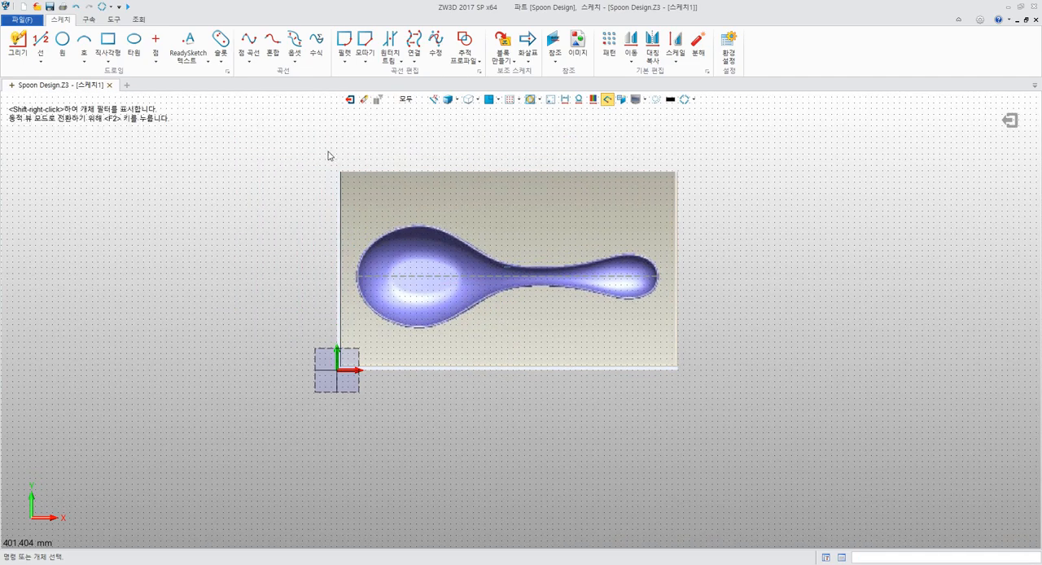
drag(336, 154, 354, 226)
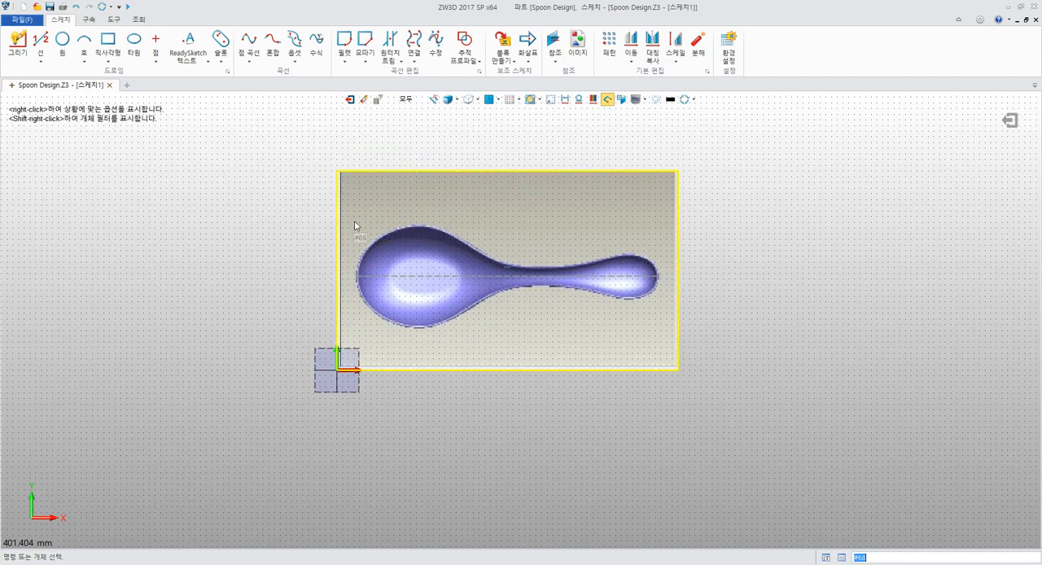
click(354, 222)
click(398, 274)
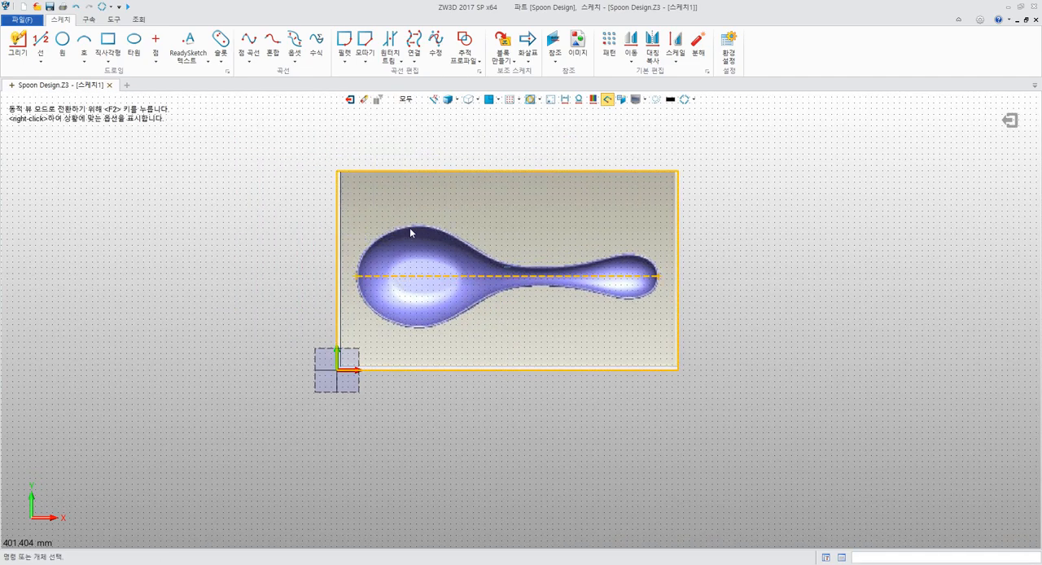
right_click(410, 233)
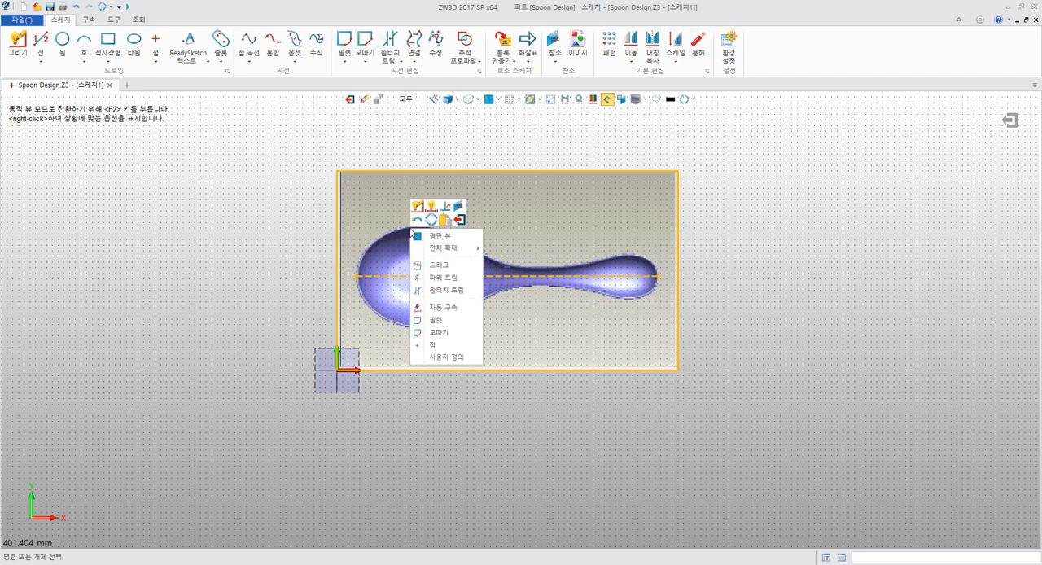
click(449, 266)
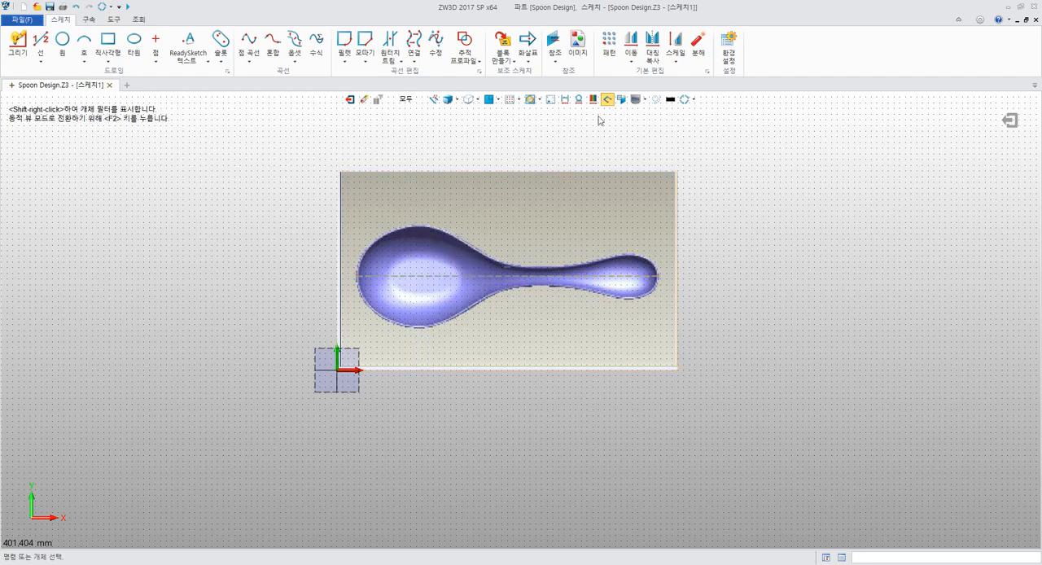
Set up a two-point Move of the spoon picture and construction line, with the line's bowl-side endpoint as start point
click(630, 45)
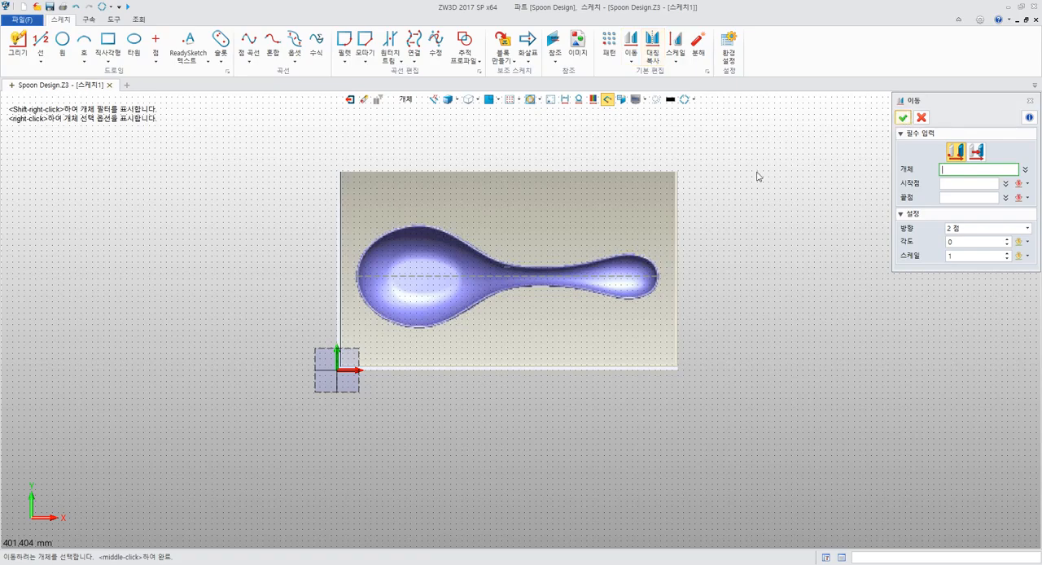
drag(313, 155, 696, 378)
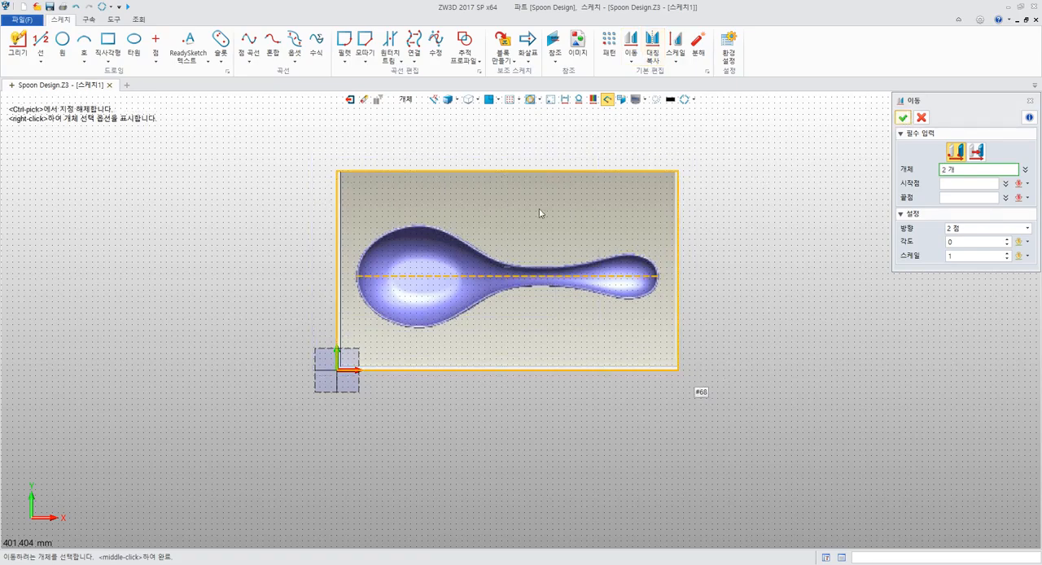
click(977, 154)
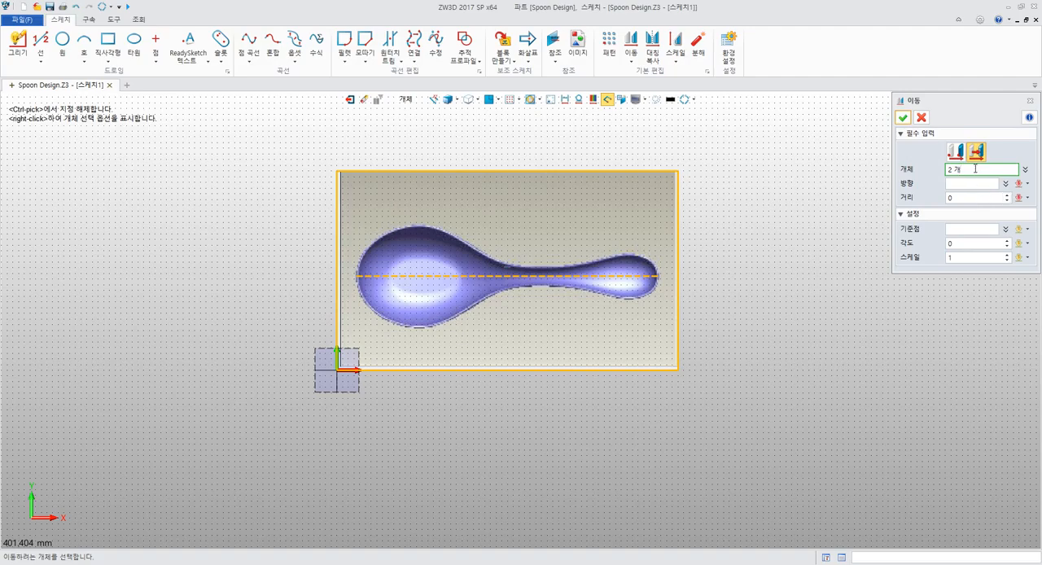
click(955, 152)
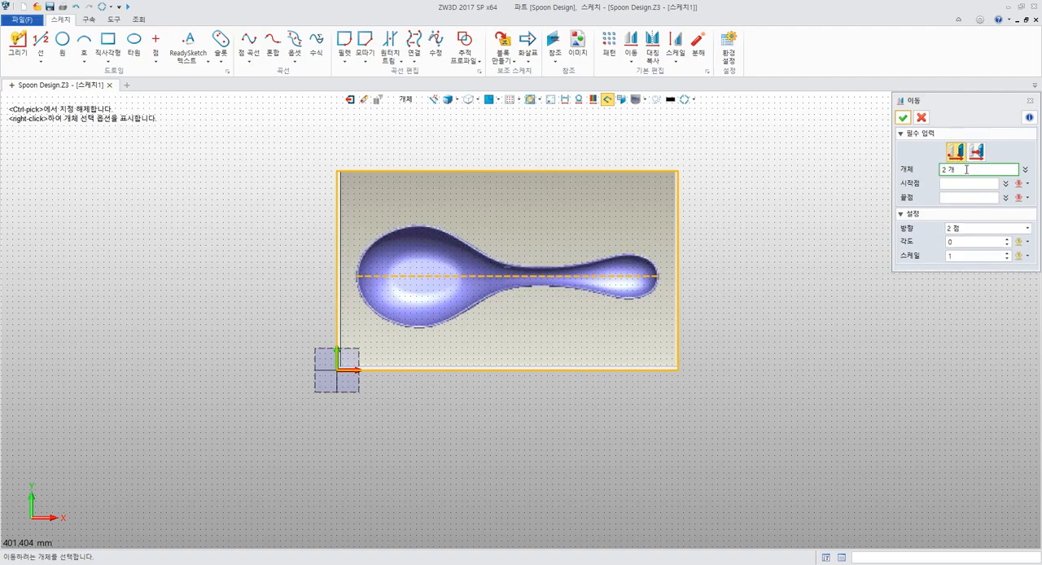
click(962, 184)
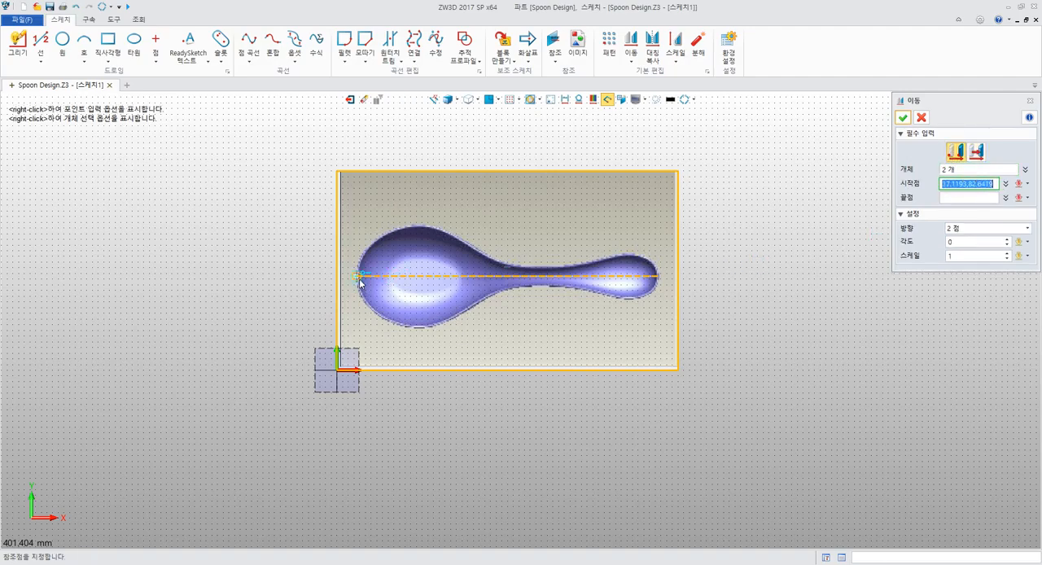
scroll(274, 270, up, 4)
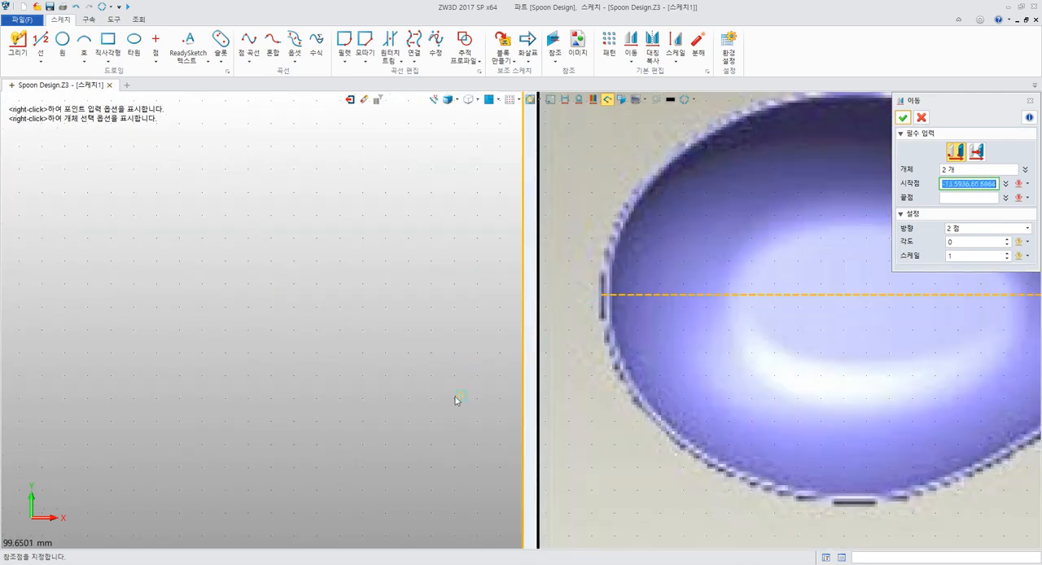
click(603, 298)
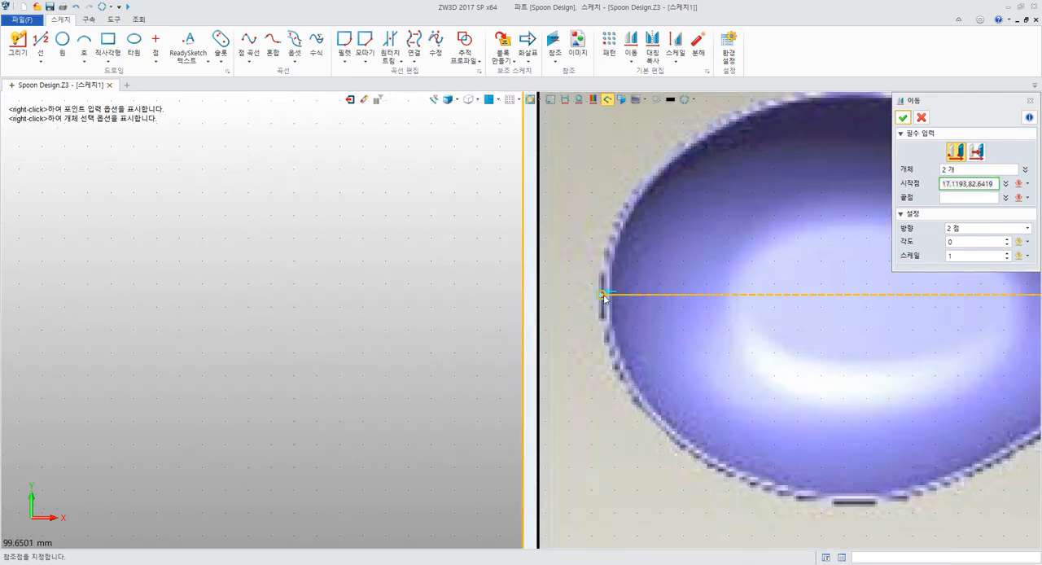
Move the picture and construction line to the sketch origin 0,0, with the direction option left at two points
scroll(504, 236, down, 3)
scroll(503, 236, down, 2)
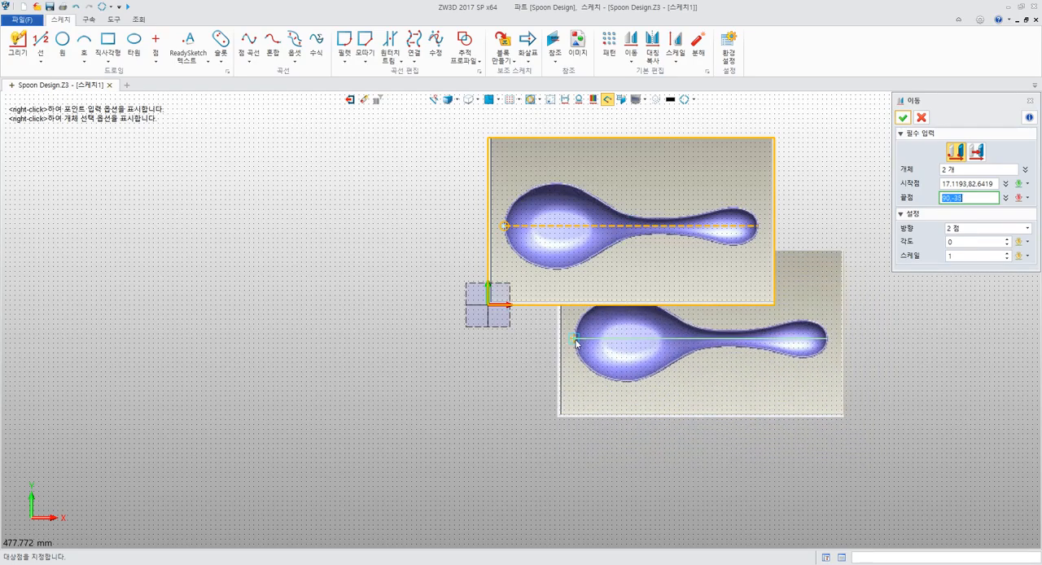
click(491, 308)
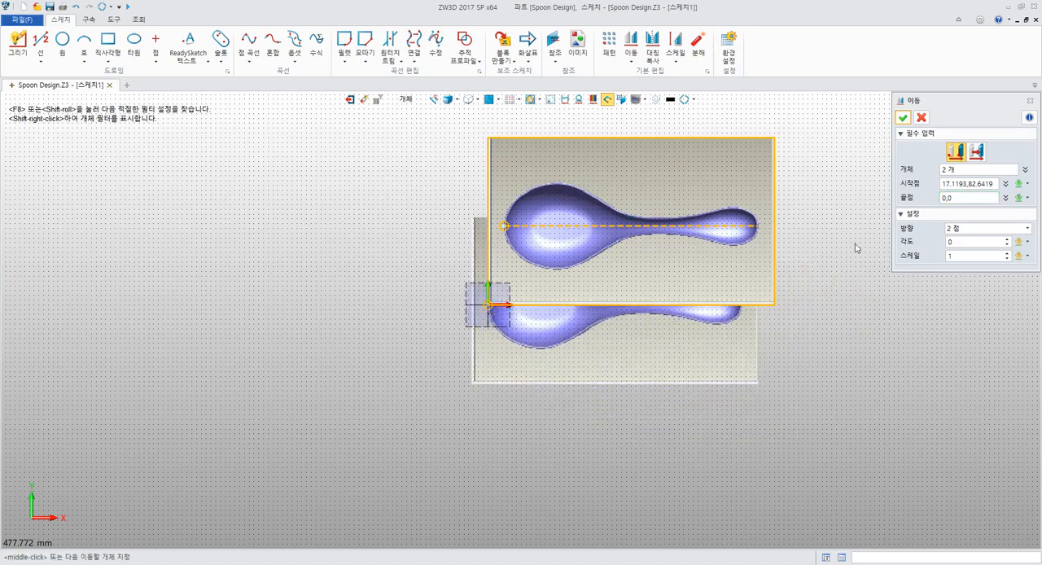
click(970, 230)
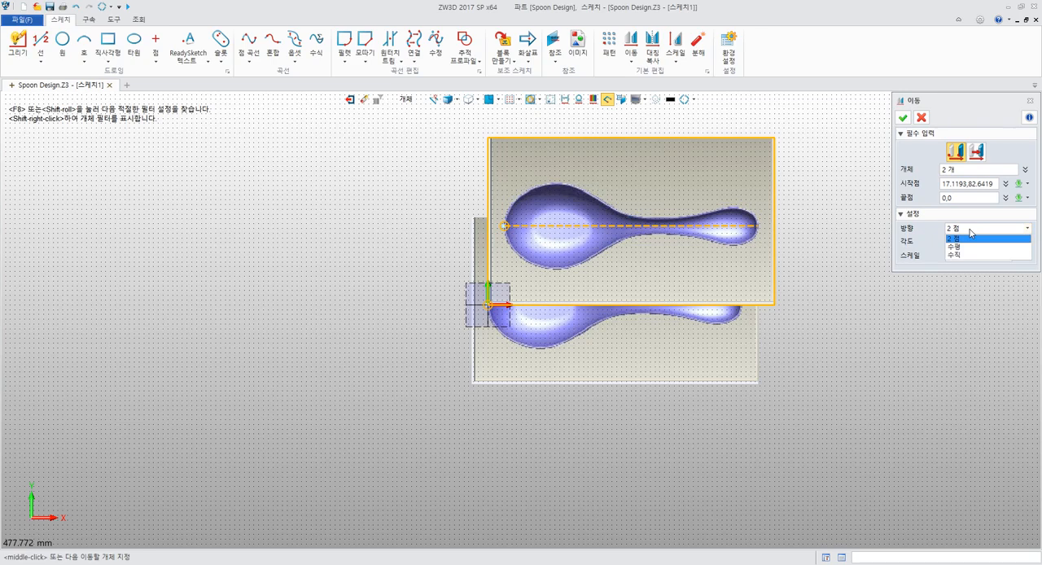
click(971, 234)
click(971, 234)
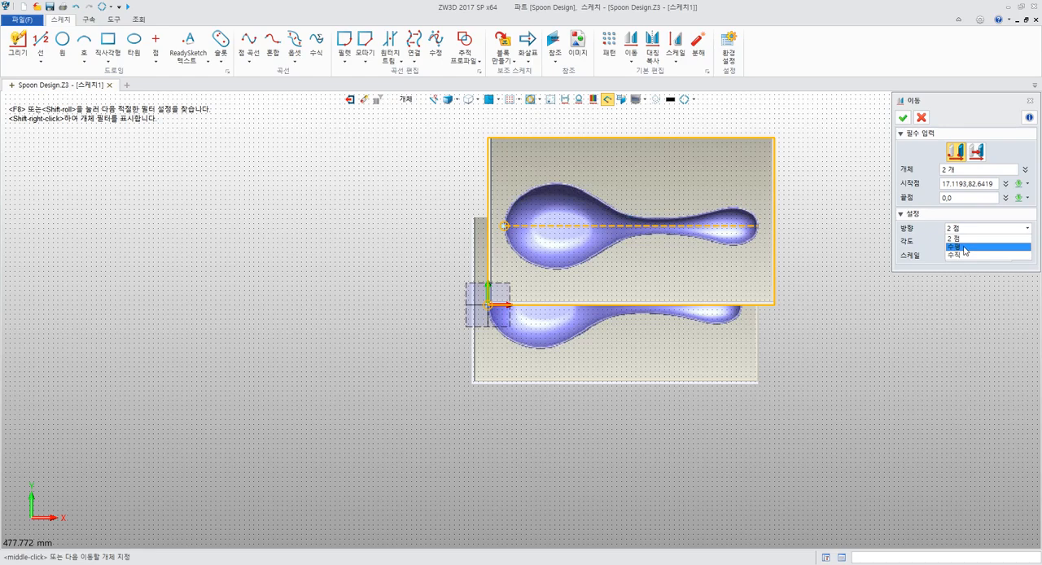
click(936, 252)
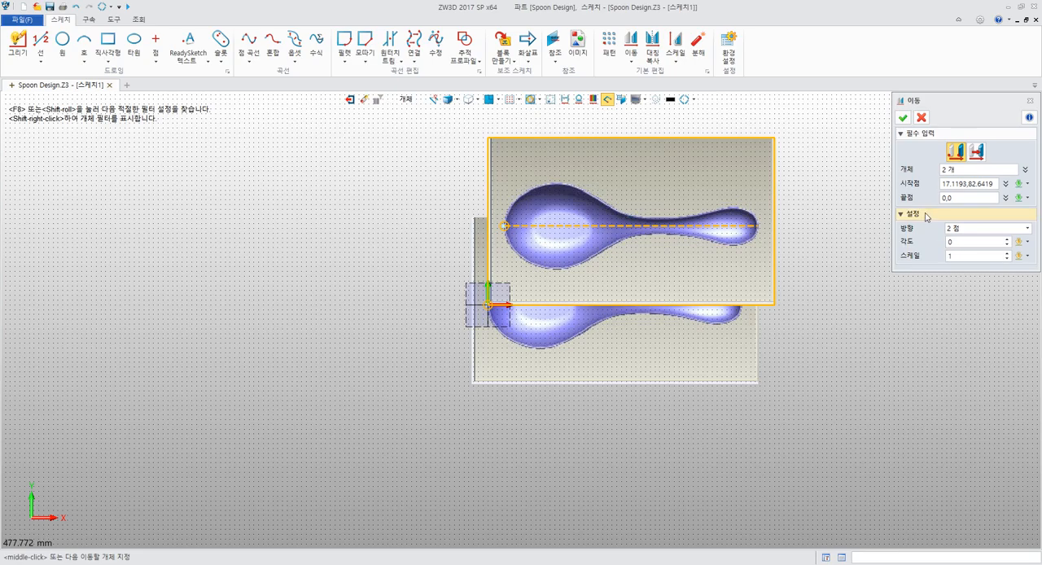
click(904, 119)
scroll(830, 184, up, 6)
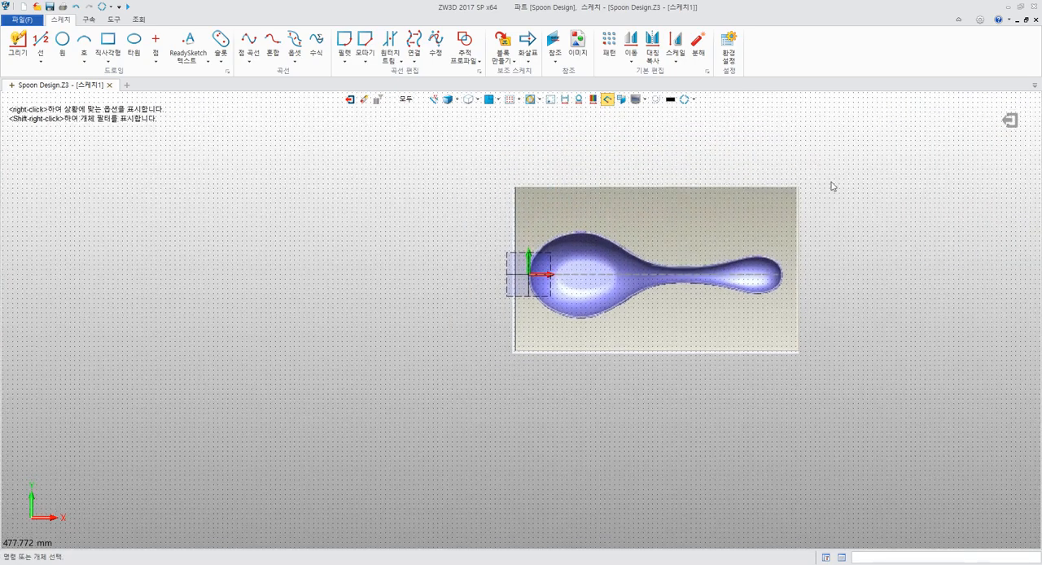
scroll(947, 178, down, 4)
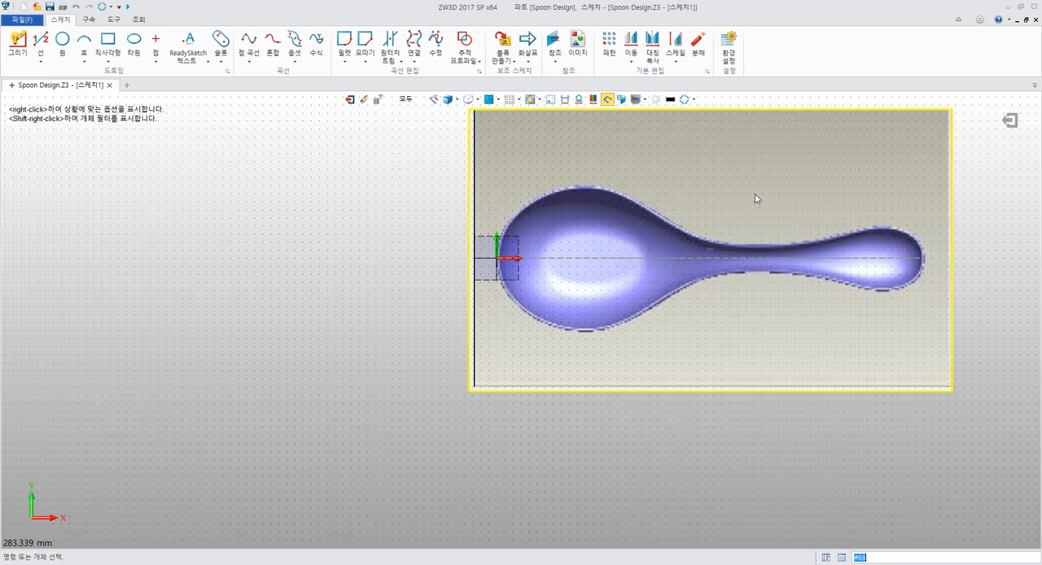
middle_drag(750, 179, 646, 239)
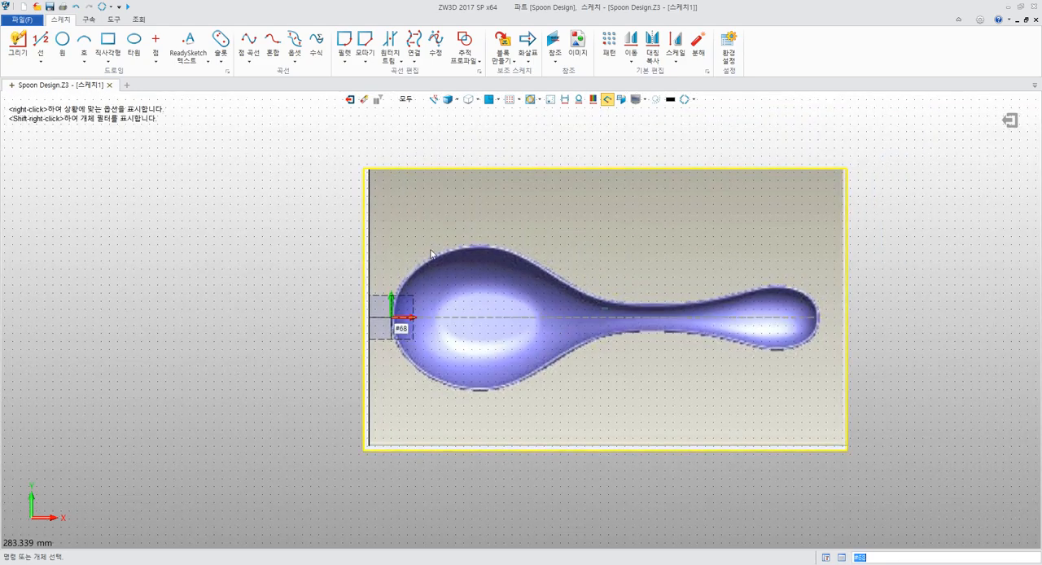
Switch to the PDF guide and read section 4.4.4 on drawing the spoon profile with a point curve
key(alt+Tab)
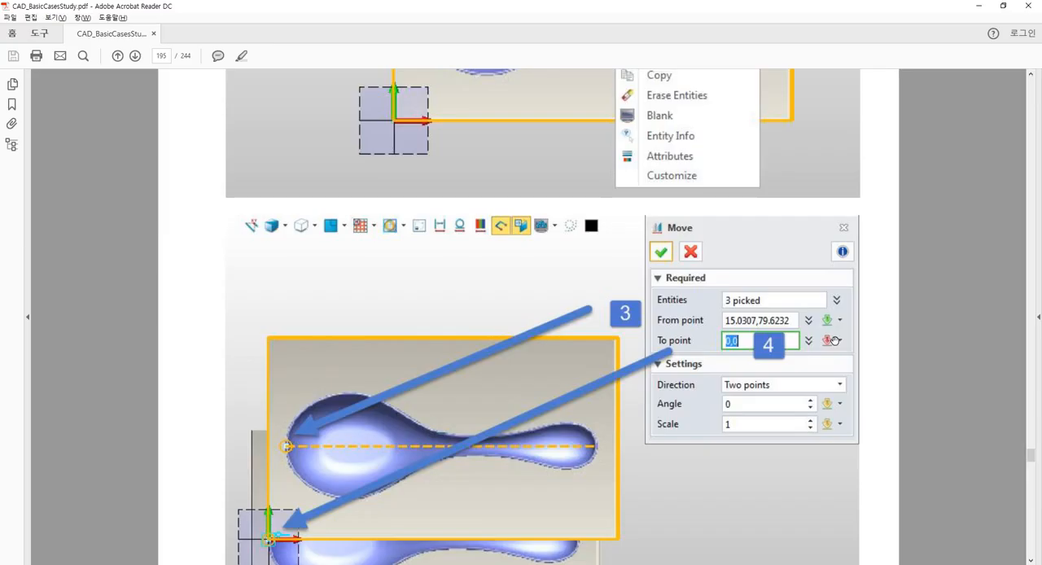
scroll(697, 335, down, 3)
scroll(698, 334, down, 10)
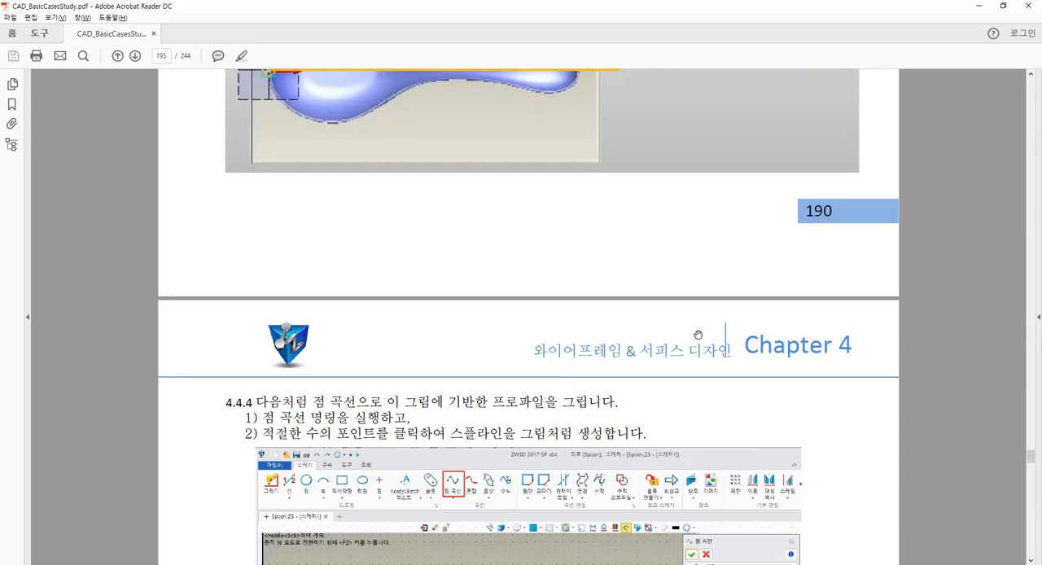
scroll(697, 334, down, 1)
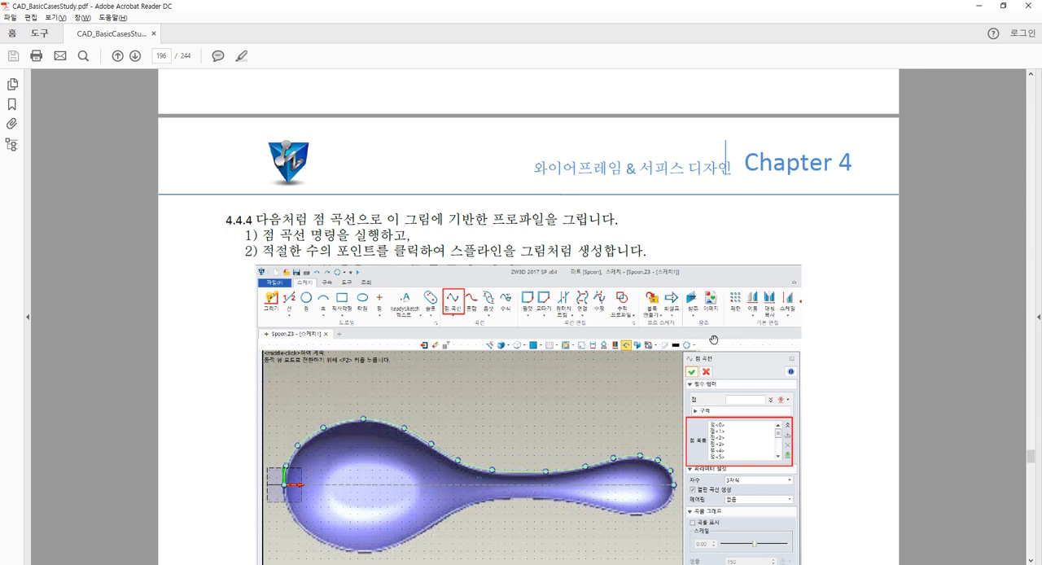
scroll(611, 330, down, 2)
ctrl+scroll(610, 326, up, 1)
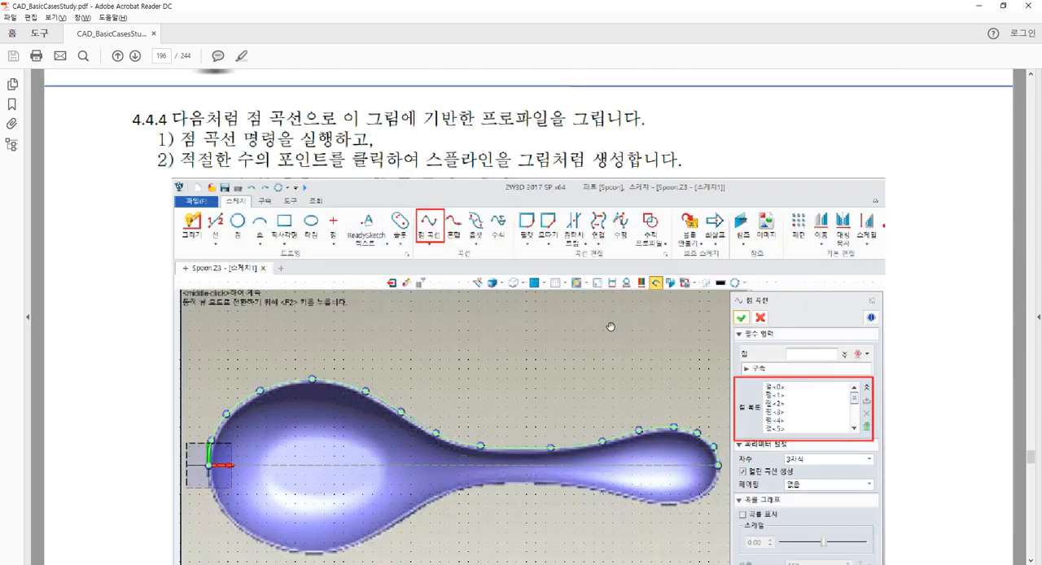
ctrl+scroll(610, 326, up, 1)
ctrl+scroll(610, 326, down, 1)
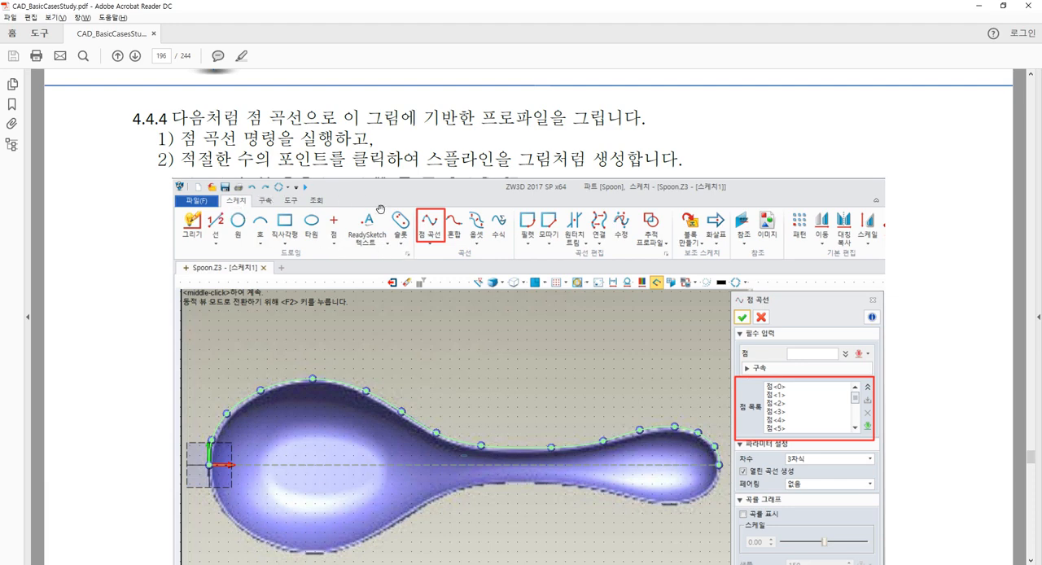
scroll(392, 251, down, 3)
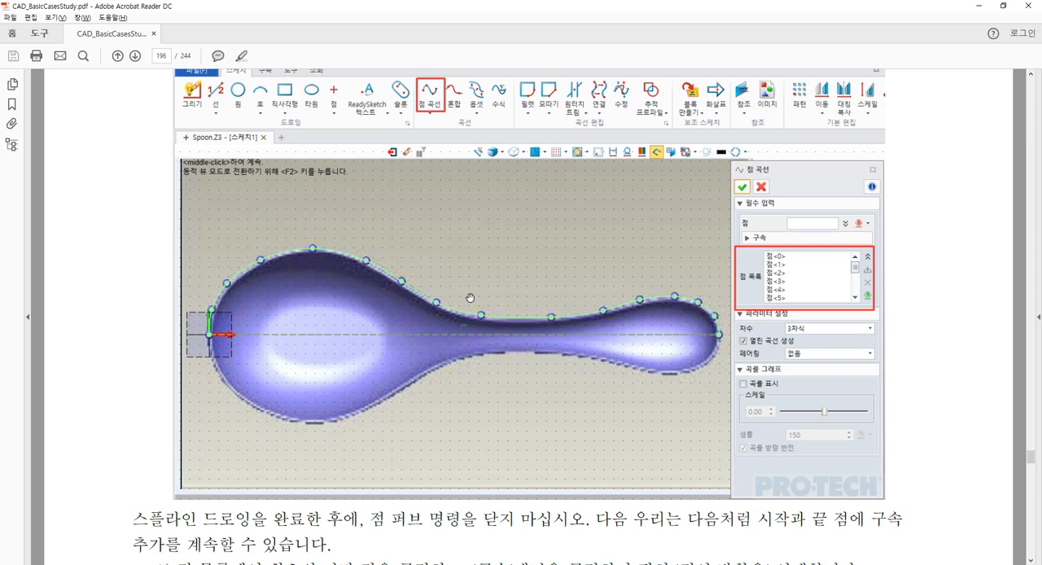
scroll(460, 299, down, 4)
scroll(460, 300, up, 4)
scroll(440, 280, up, 3)
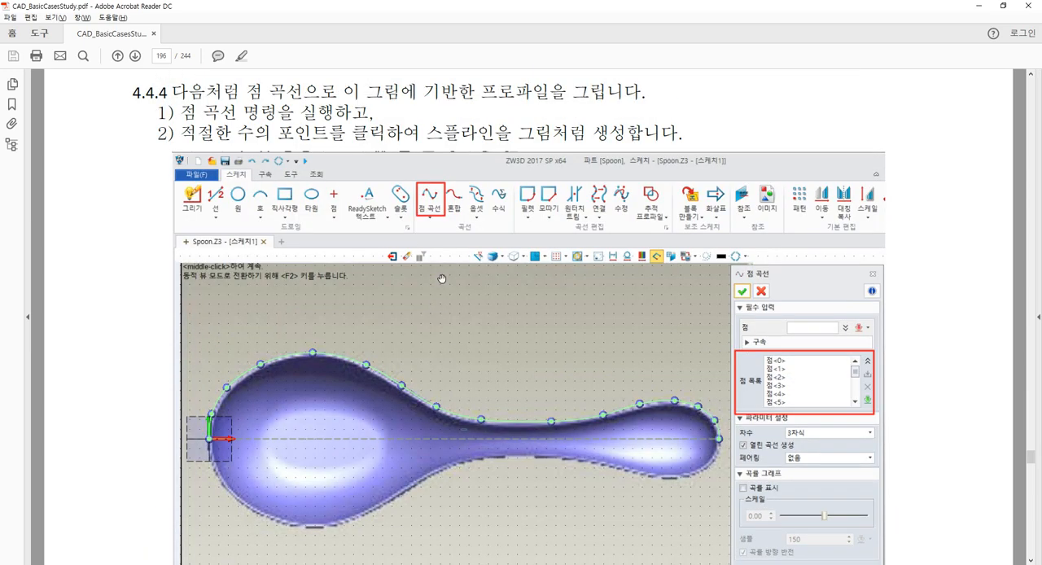
scroll(441, 277, down, 2)
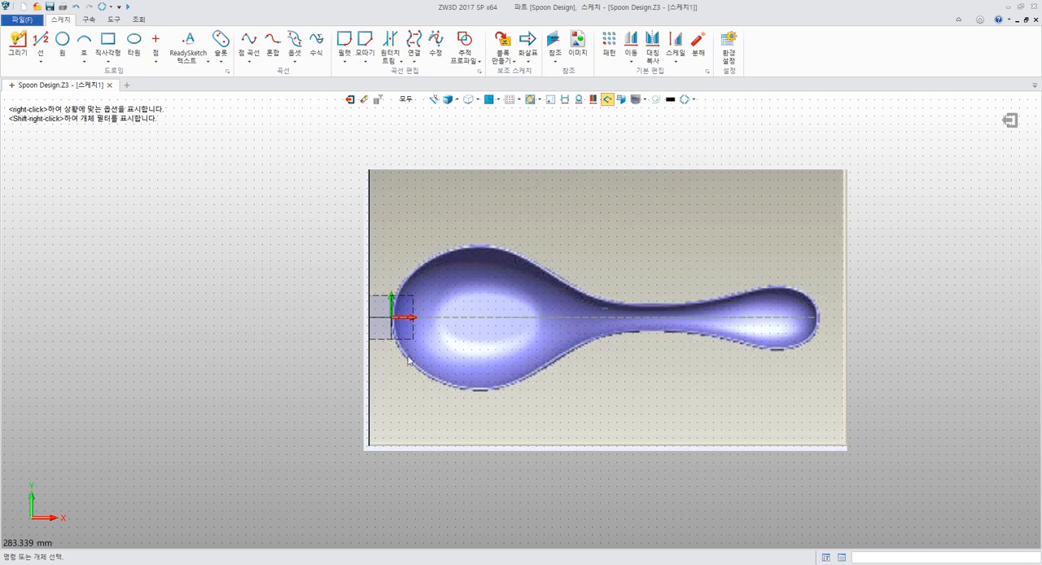
Start a point curve at the sketch origin 0,0 and trace the bowl's upper outline with three more points up to its crest
scroll(326, 281, up, 5)
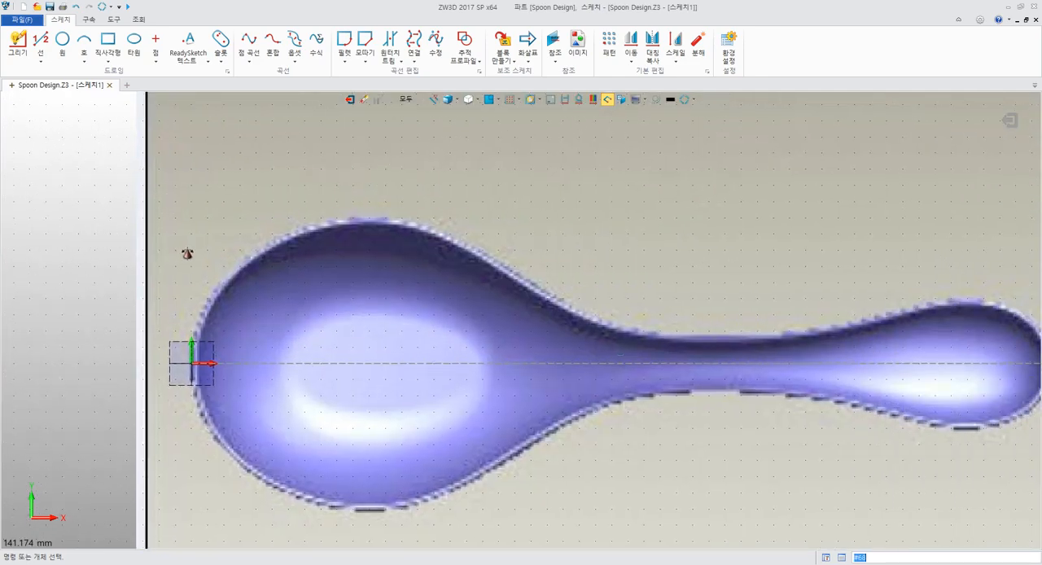
click(248, 45)
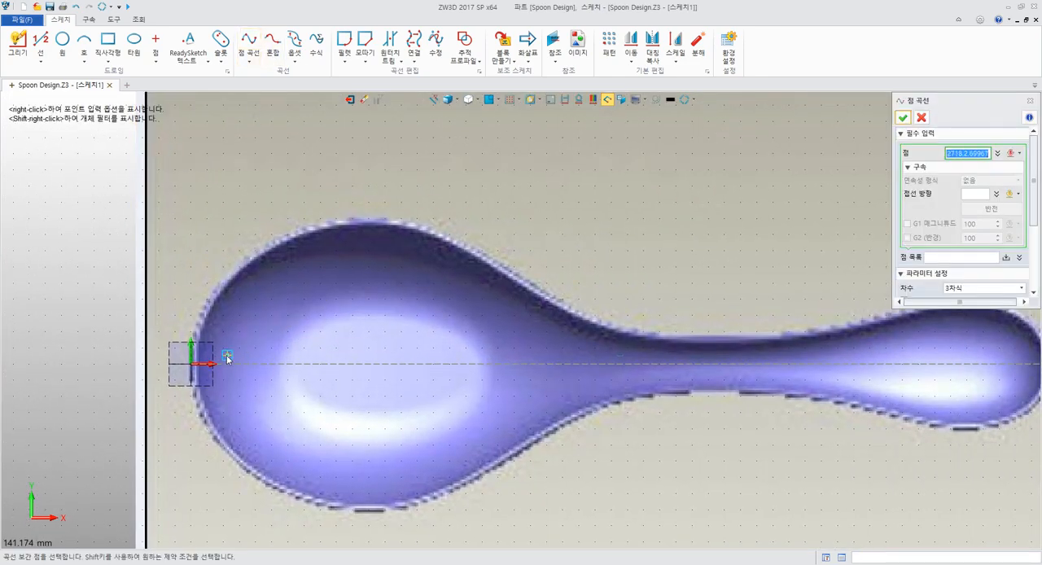
scroll(193, 368, up, 3)
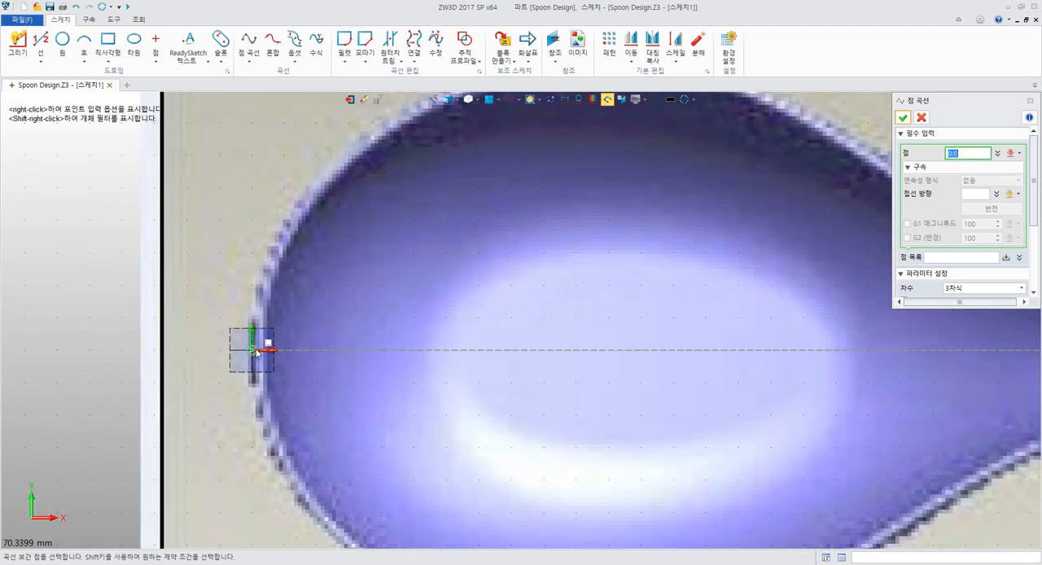
click(255, 352)
middle_drag(302, 226, 239, 272)
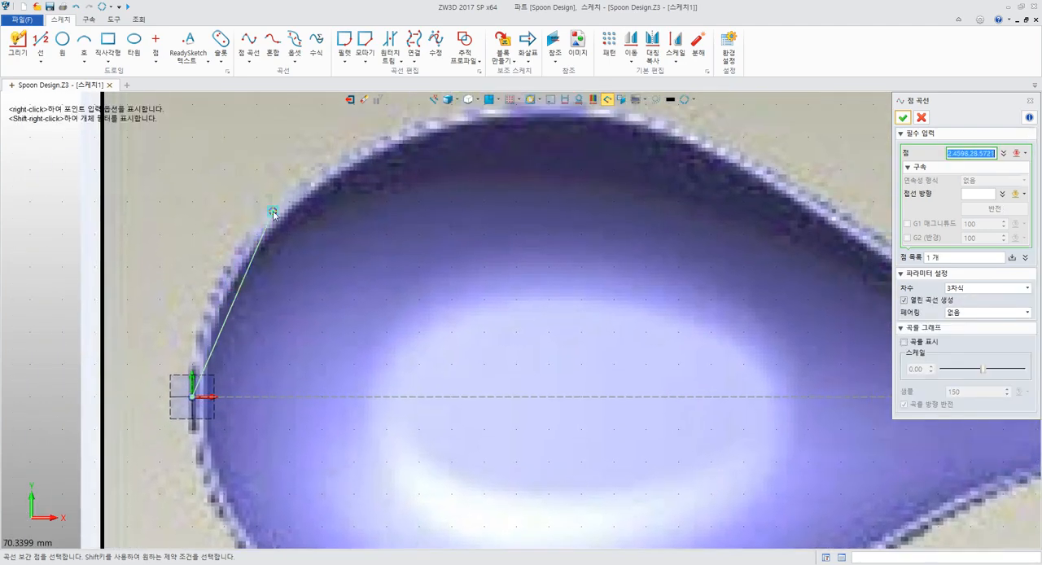
scroll(269, 218, down, 1)
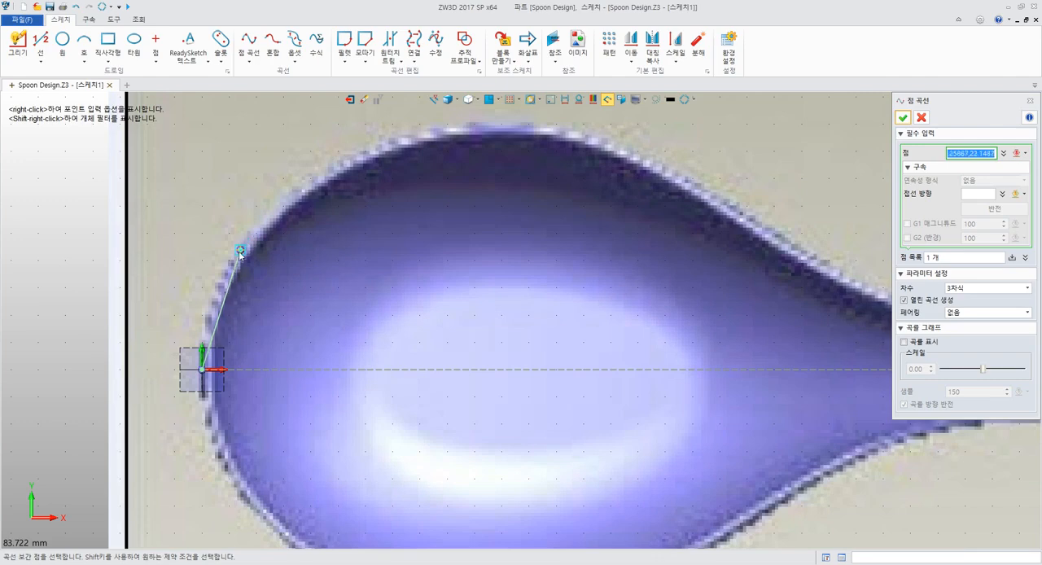
click(218, 290)
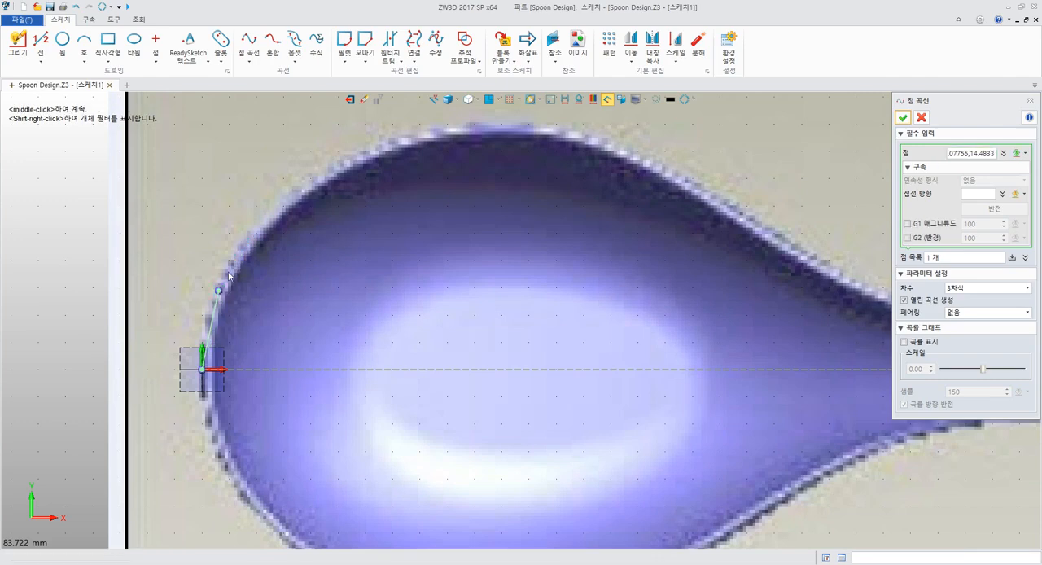
click(302, 190)
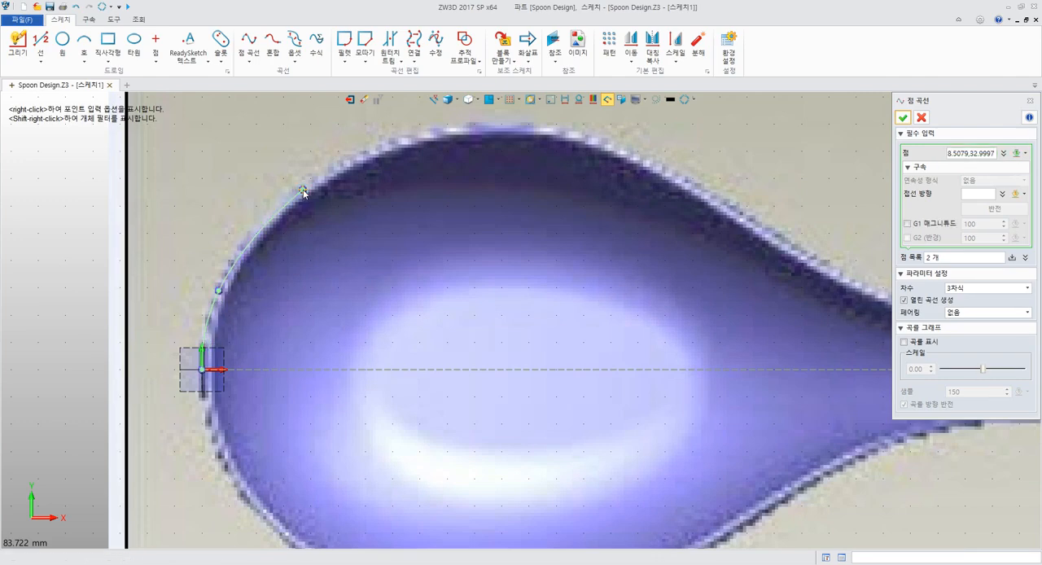
click(469, 128)
Continue the point curve with five points down the bowl's upper outline and along the upper edge of the neck
middle_drag(669, 177, 443, 207)
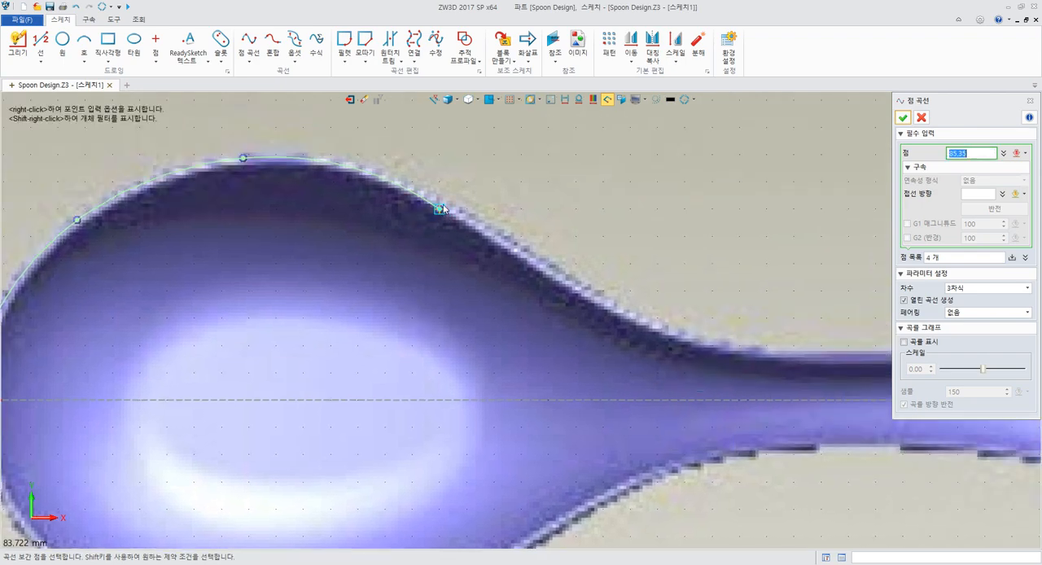
click(567, 274)
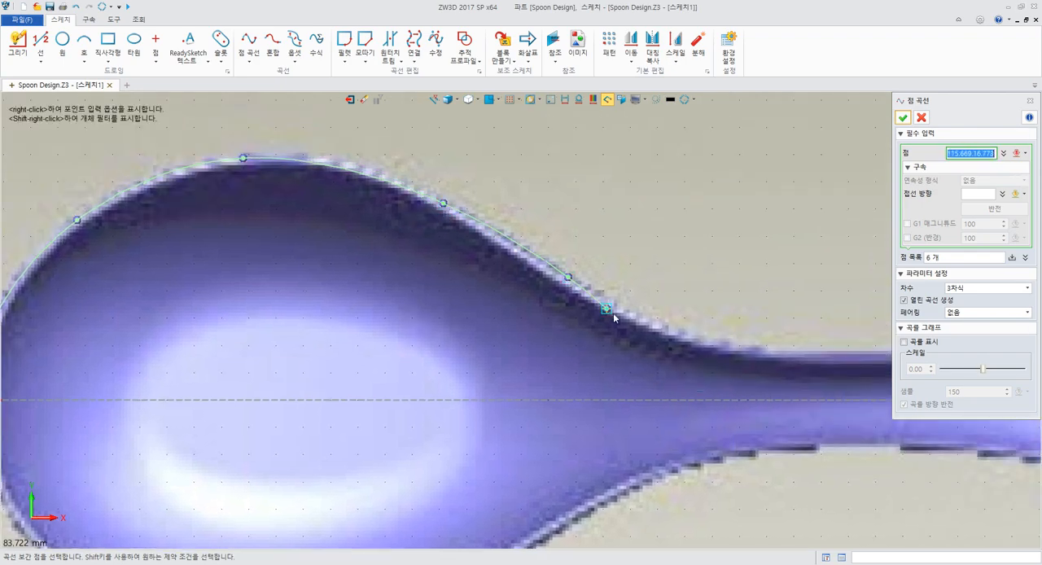
middle_drag(610, 310, 271, 255)
click(348, 271)
click(360, 289)
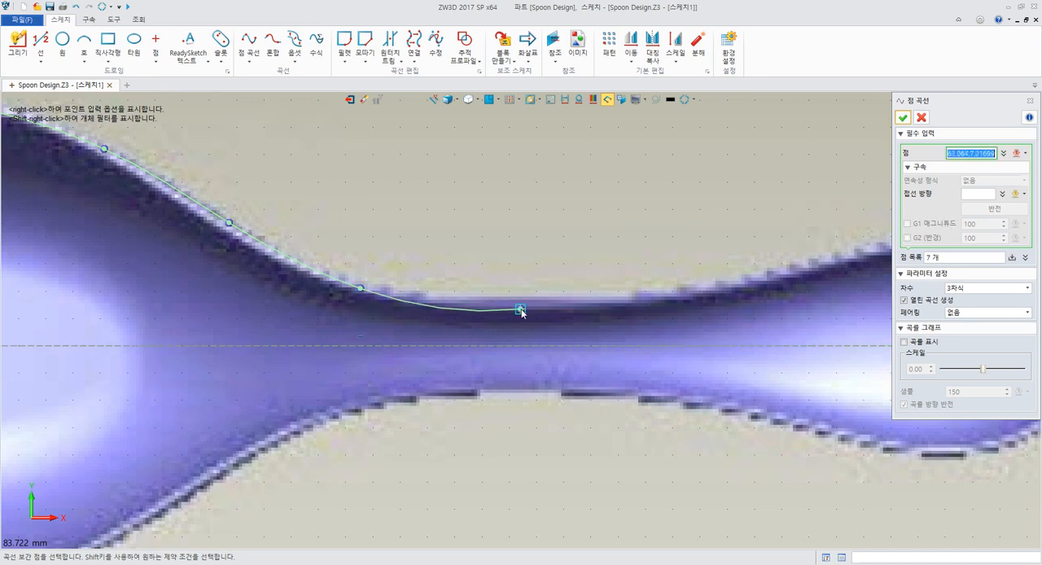
click(495, 298)
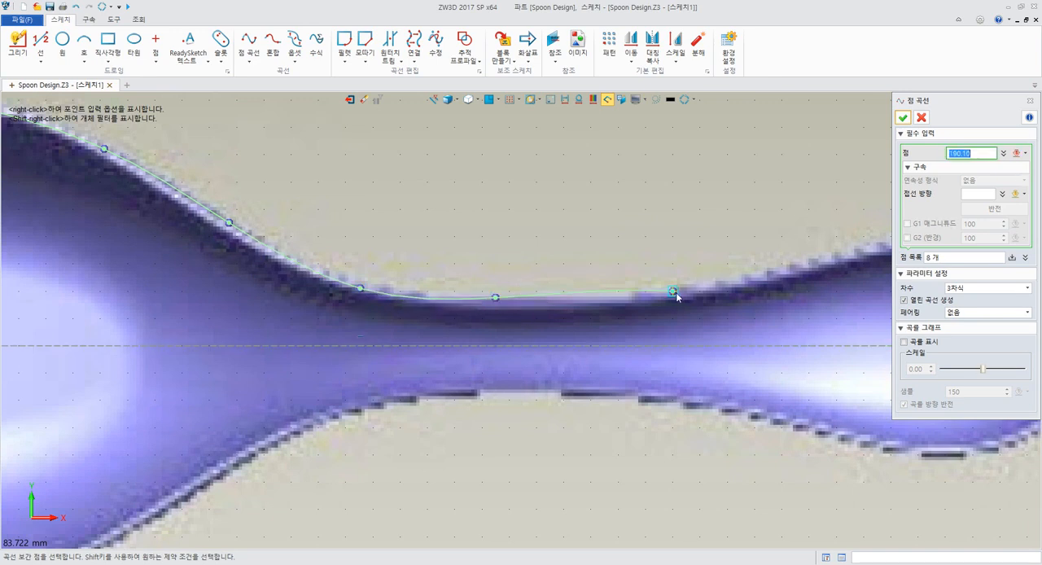
click(632, 299)
Trace the handle's upper outline with five more points, ending at the construction line's endpoint on the handle tip
middle_drag(775, 266, 399, 279)
click(446, 278)
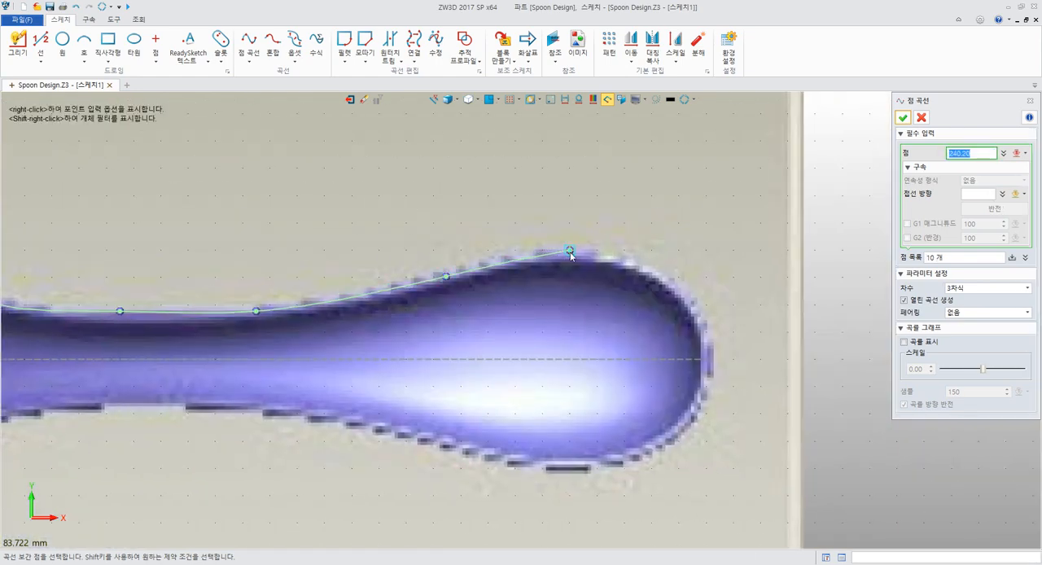
click(570, 250)
click(657, 280)
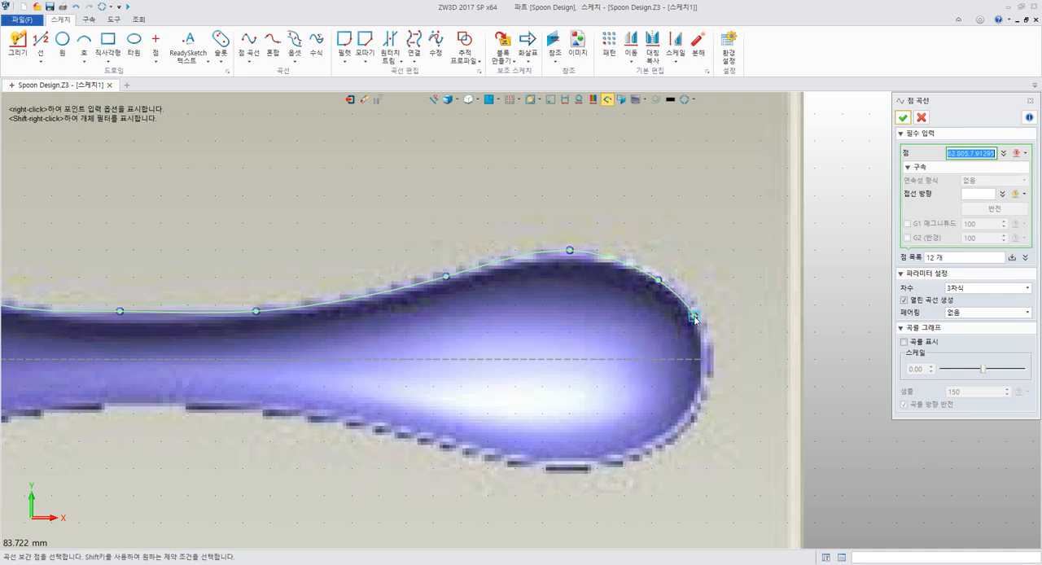
click(694, 317)
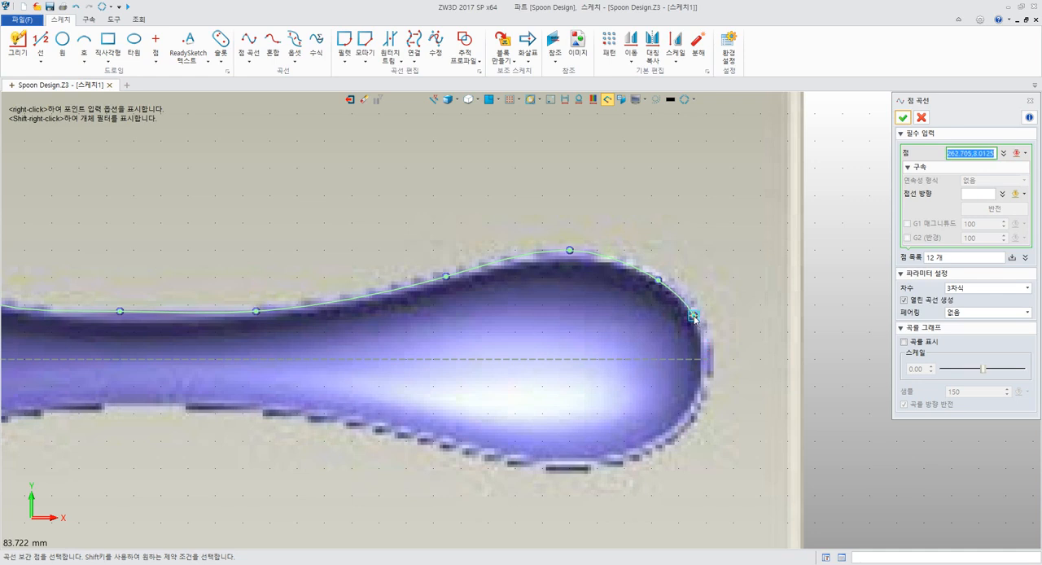
click(708, 359)
middle_drag(720, 274, 730, 257)
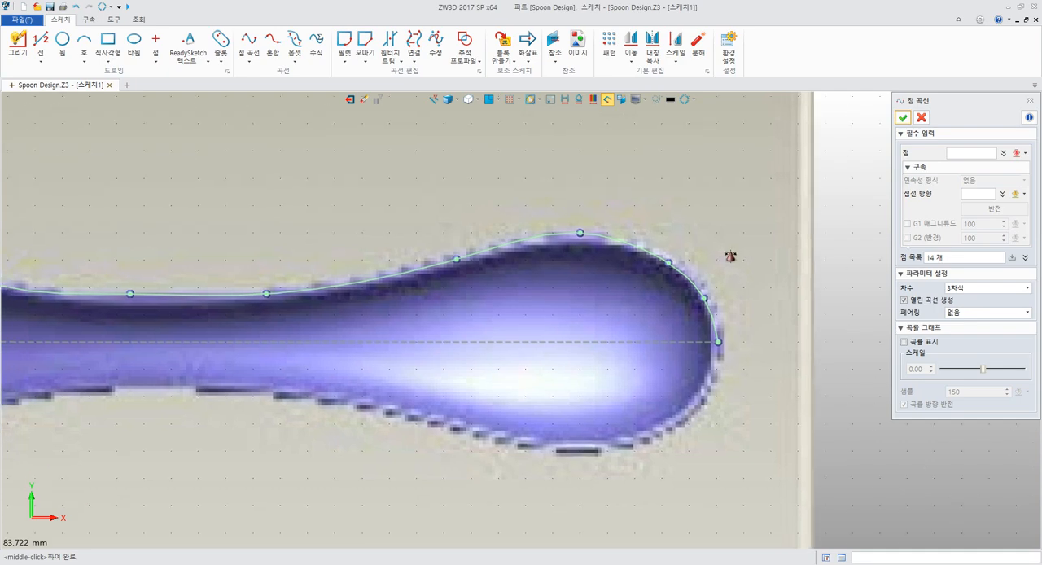
scroll(690, 210, down, 5)
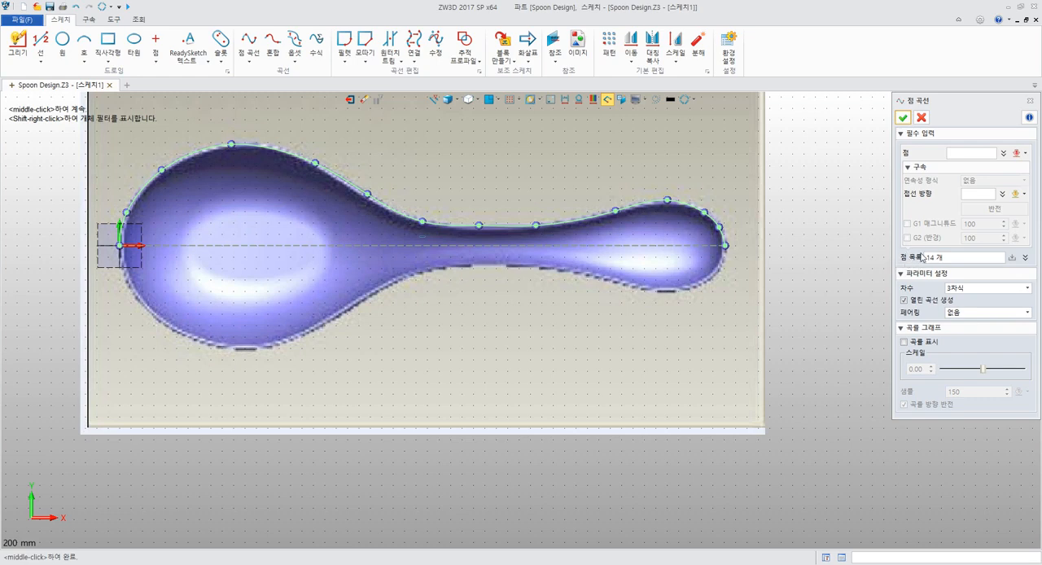
Expand the curve's point list and examine individual points between 0 and 5 on the outline
click(1025, 258)
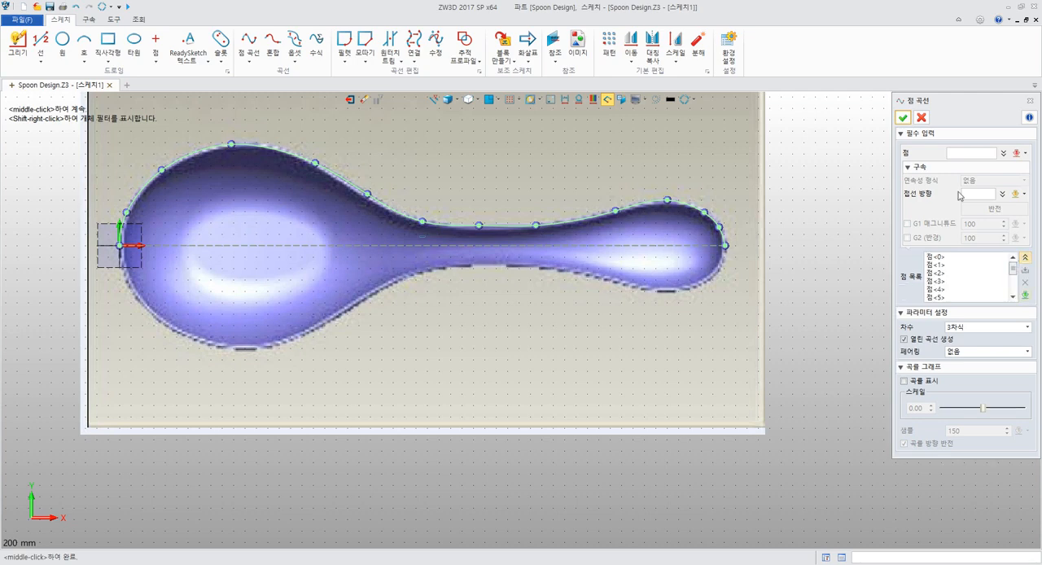
drag(933, 103, 815, 101)
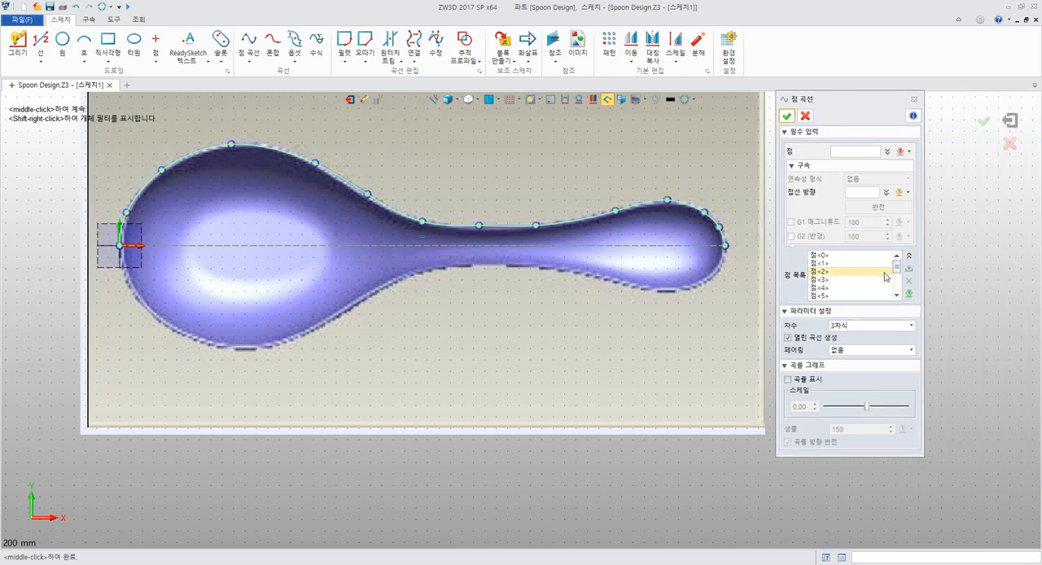
click(848, 256)
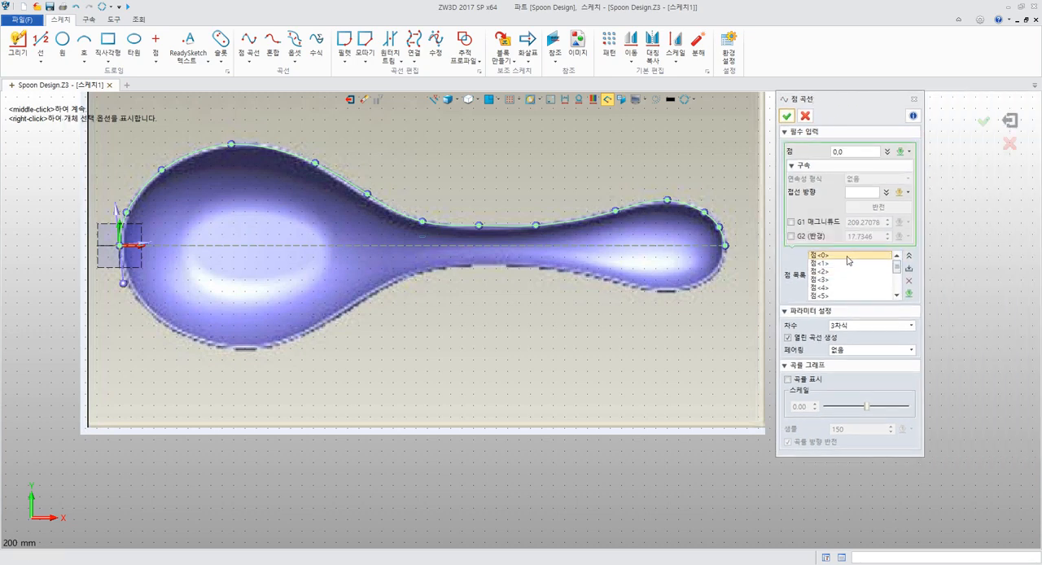
click(835, 264)
click(823, 280)
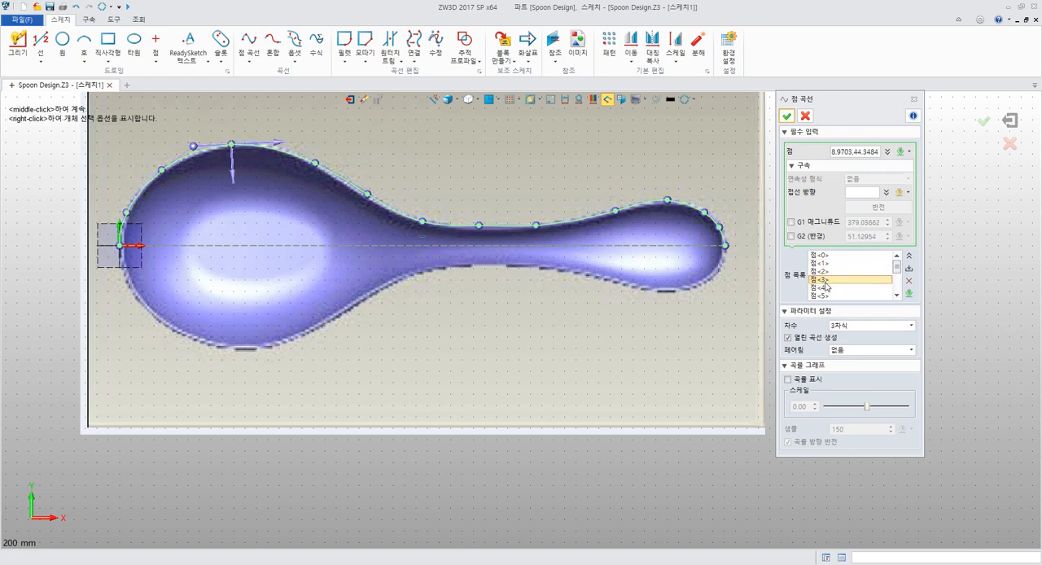
click(825, 287)
click(824, 296)
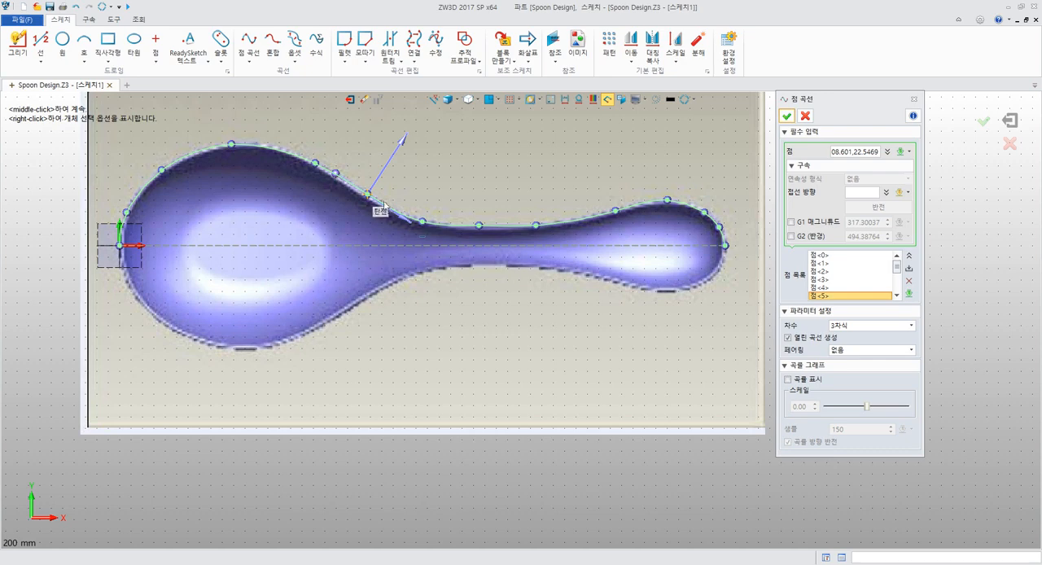
Inspect point 0 at the origin and look through the available curve degree options
click(814, 256)
middle_drag(160, 201, 275, 216)
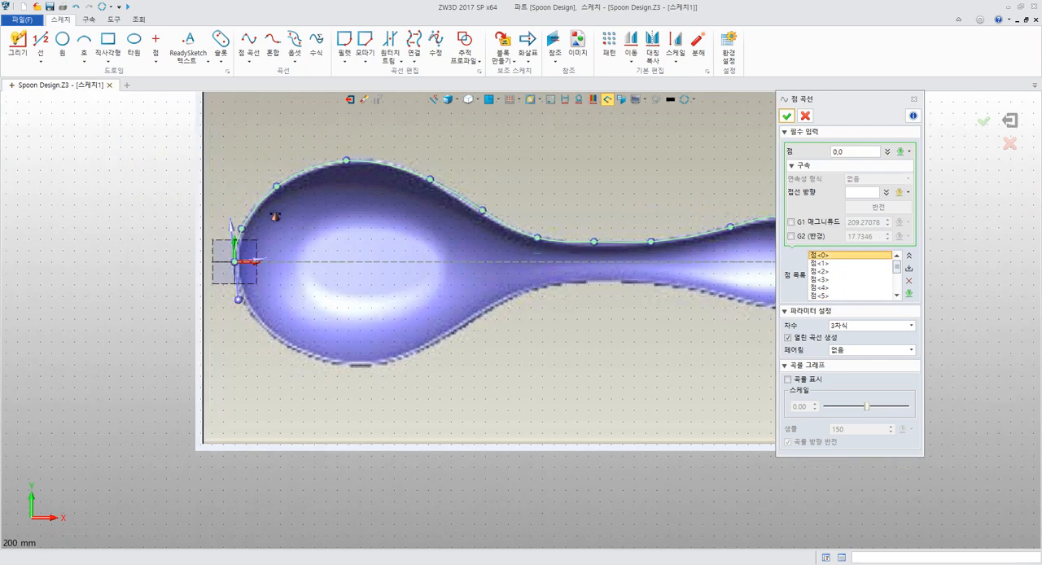
scroll(276, 236, up, 5)
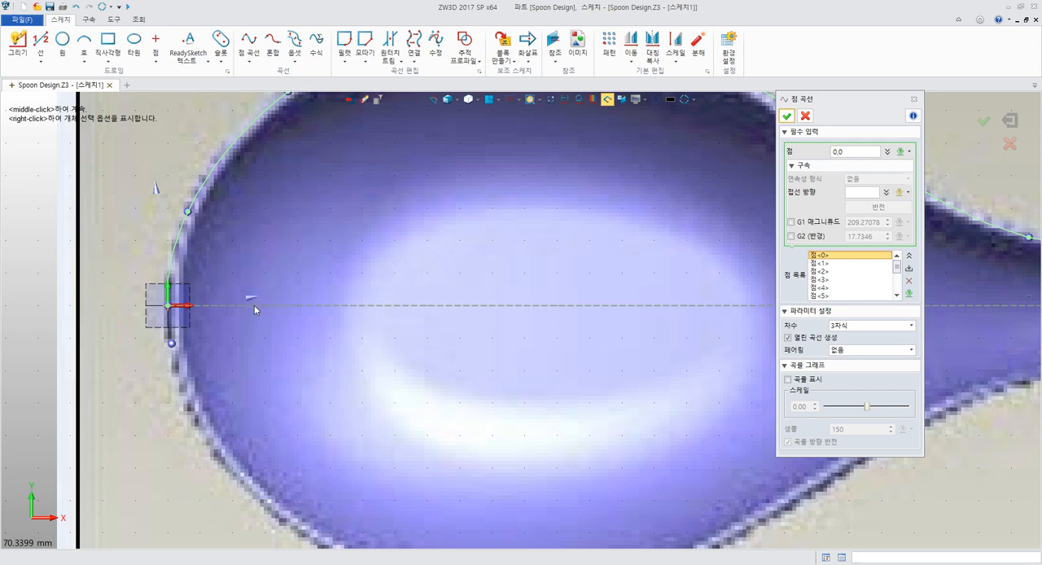
click(868, 327)
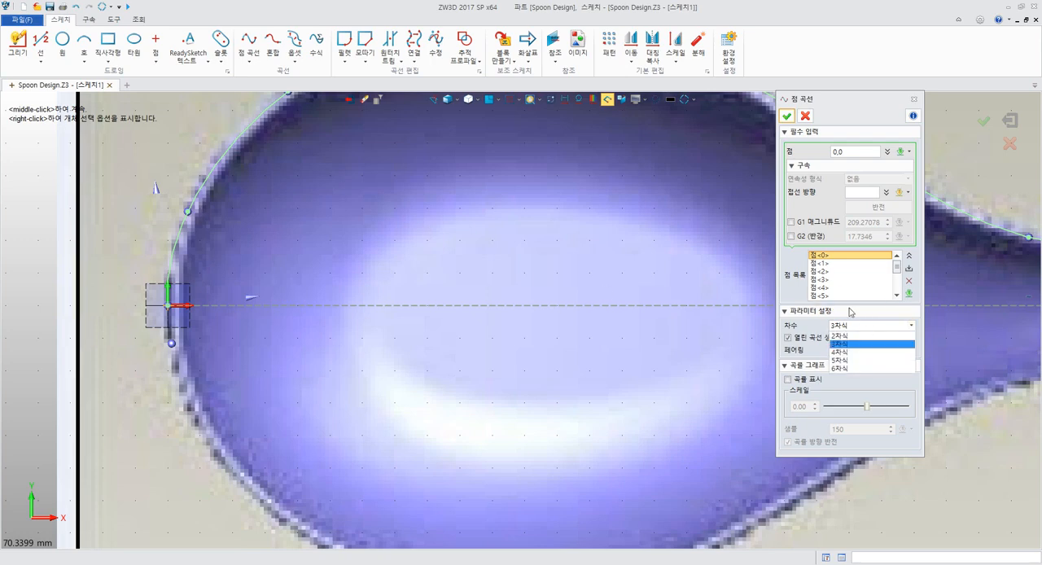
click(795, 267)
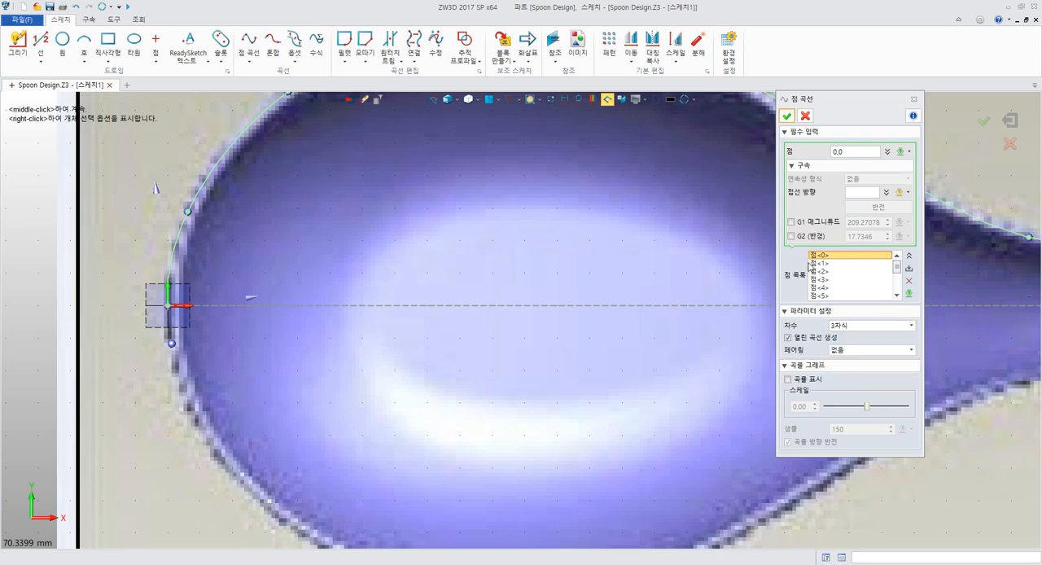
Adjust the position of point 1 slightly along the bowl's outline, just above the origin
scroll(507, 256, down, 4)
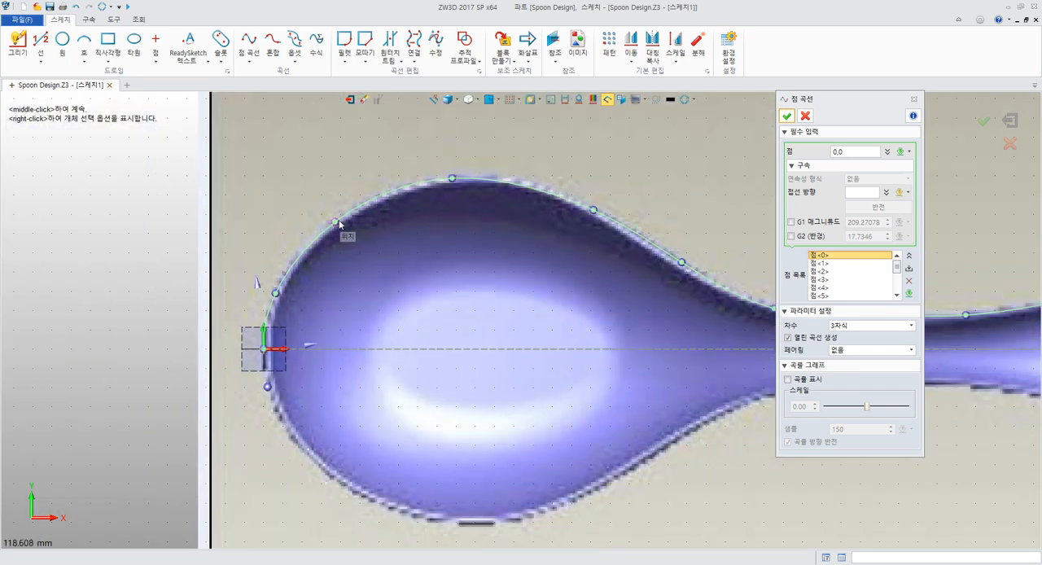
click(336, 221)
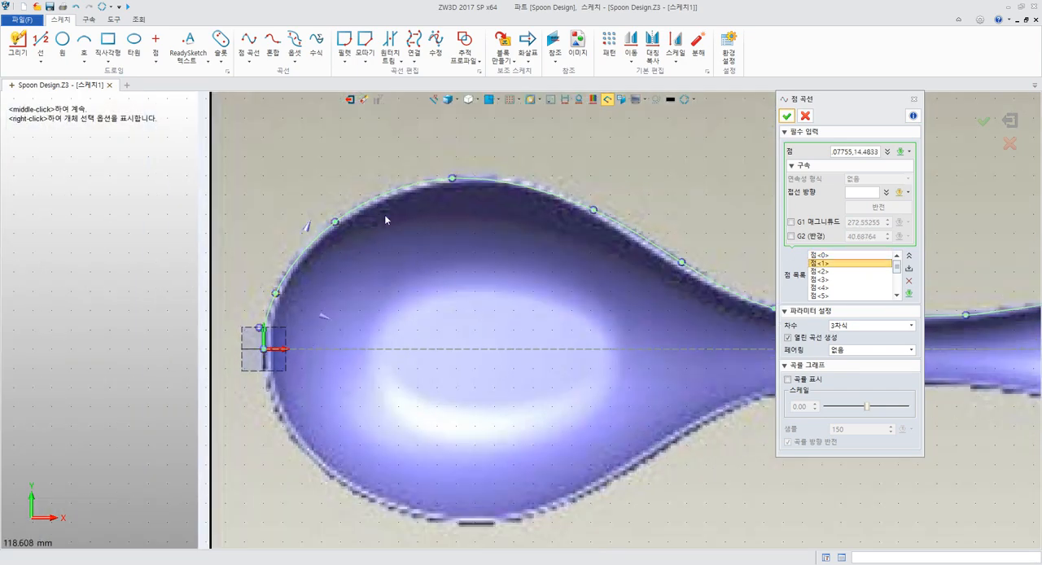
mouse_move(275, 291)
mouse_down()
mouse_move(279, 300)
mouse_move(280, 289)
mouse_up()
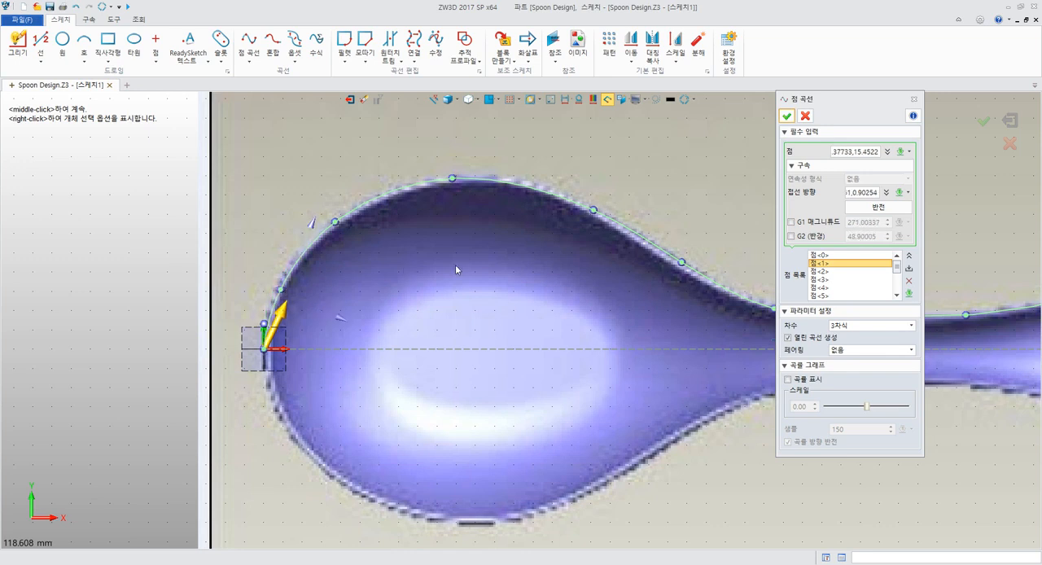
Set the tangent direction of the curve's point 0 at the origin to the Y axis
click(857, 257)
middle_drag(488, 238, 669, 247)
scroll(444, 295, up, 5)
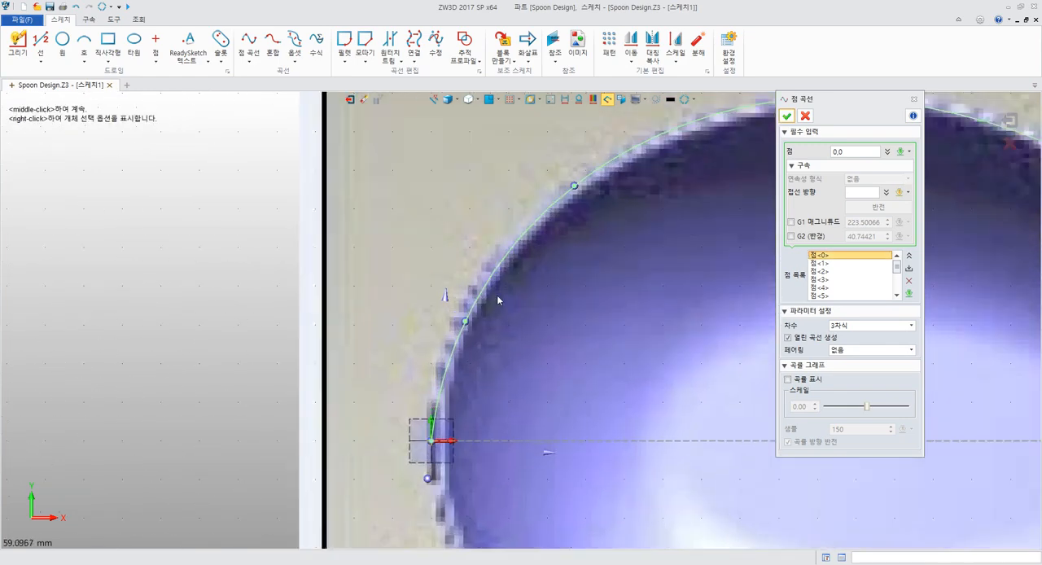
scroll(291, 218, down, 4)
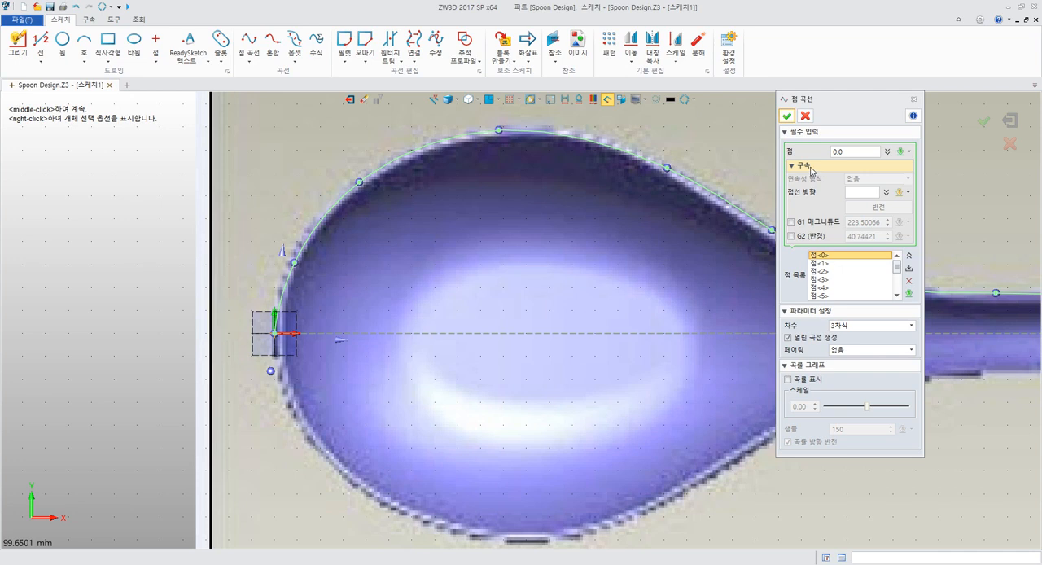
click(871, 193)
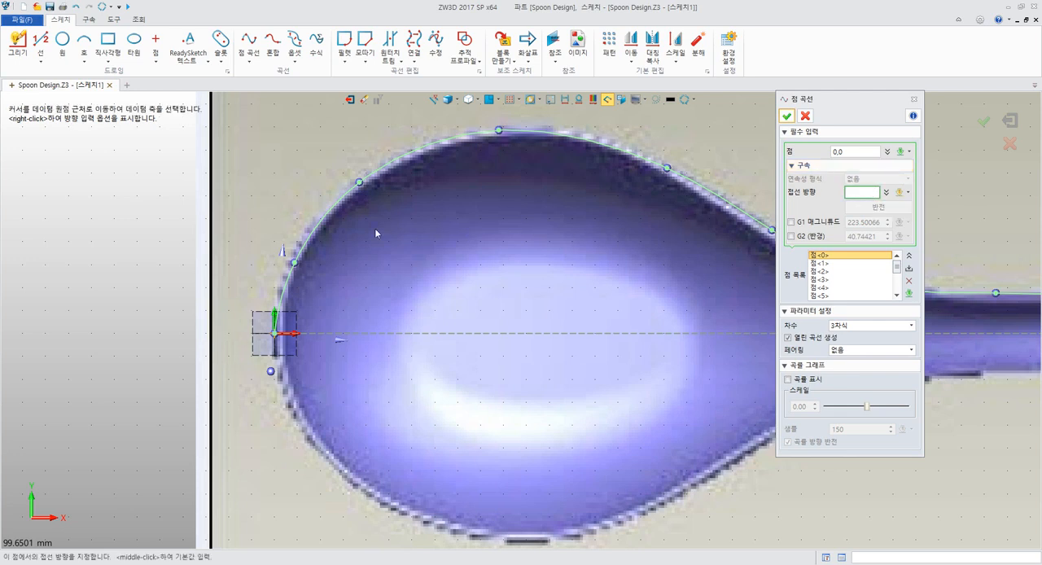
click(271, 316)
right_click(257, 145)
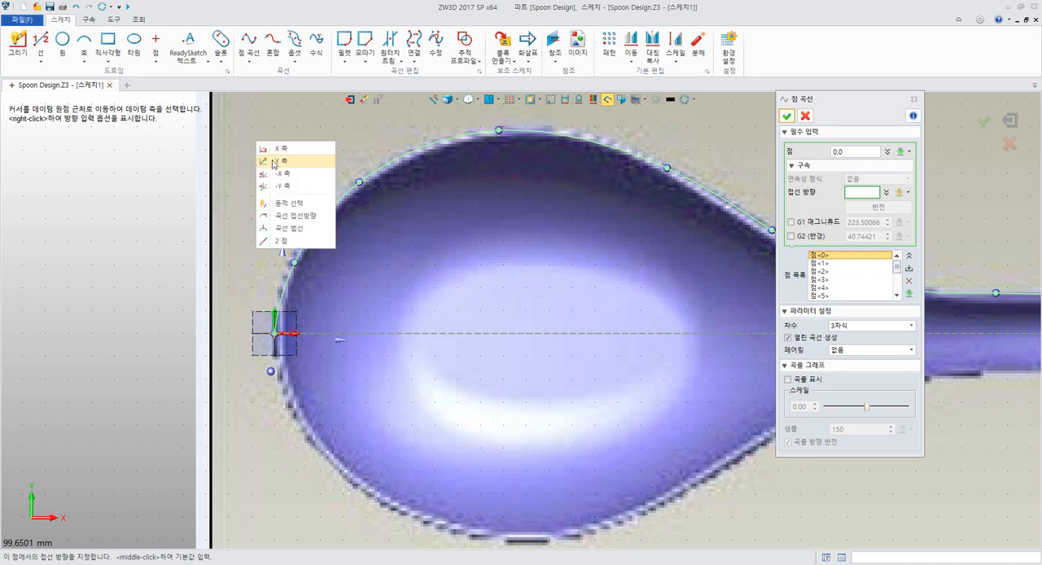
click(275, 162)
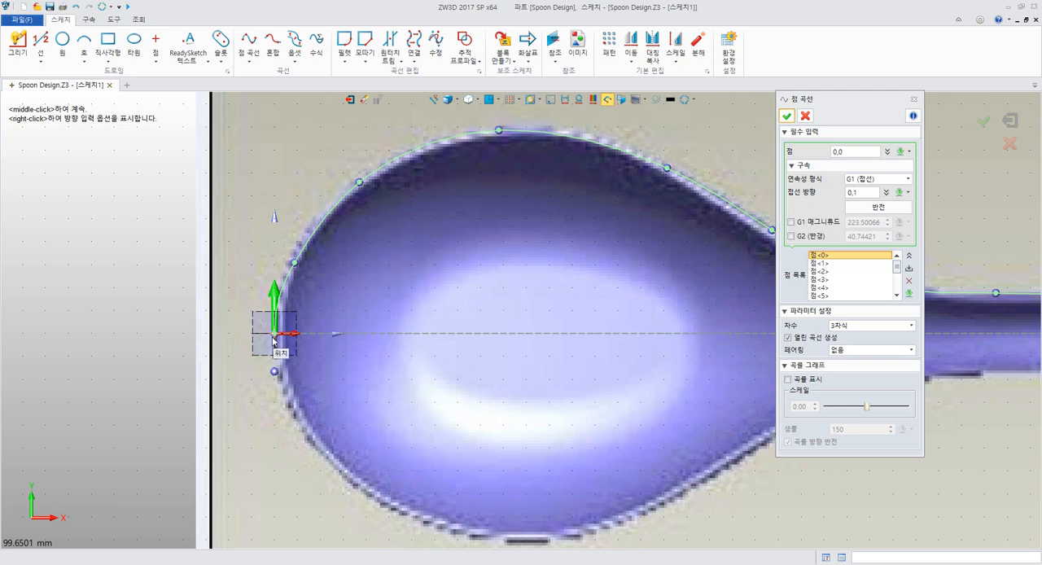
scroll(318, 318, down, 3)
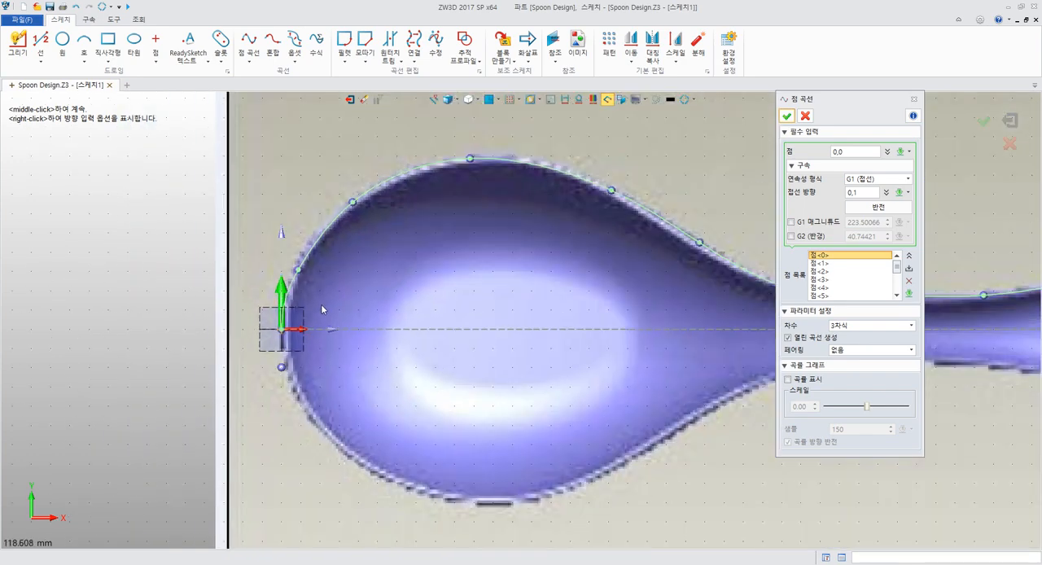
middle_drag(426, 302, 246, 319)
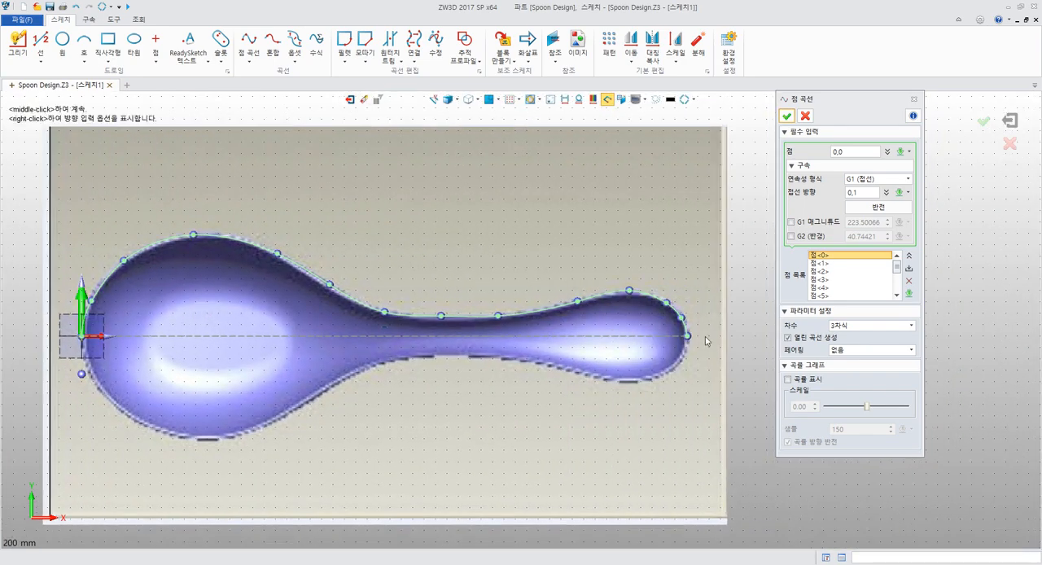
middle_drag(636, 235, 664, 220)
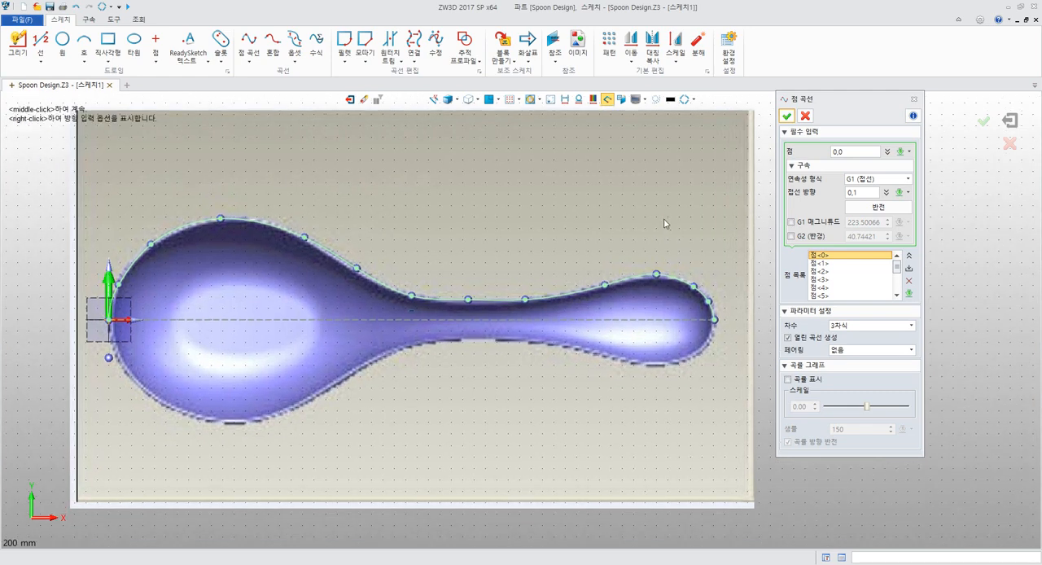
Set the tangent direction of the curve's end point 13 at the handle tip to the -Y axis
scroll(844, 267, down, 3)
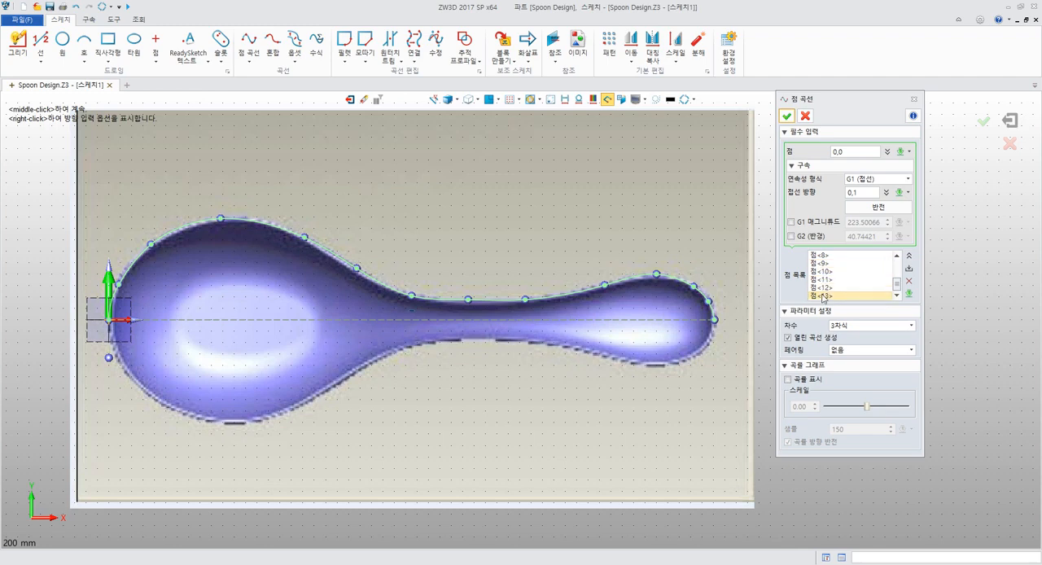
click(823, 296)
scroll(649, 258, up, 5)
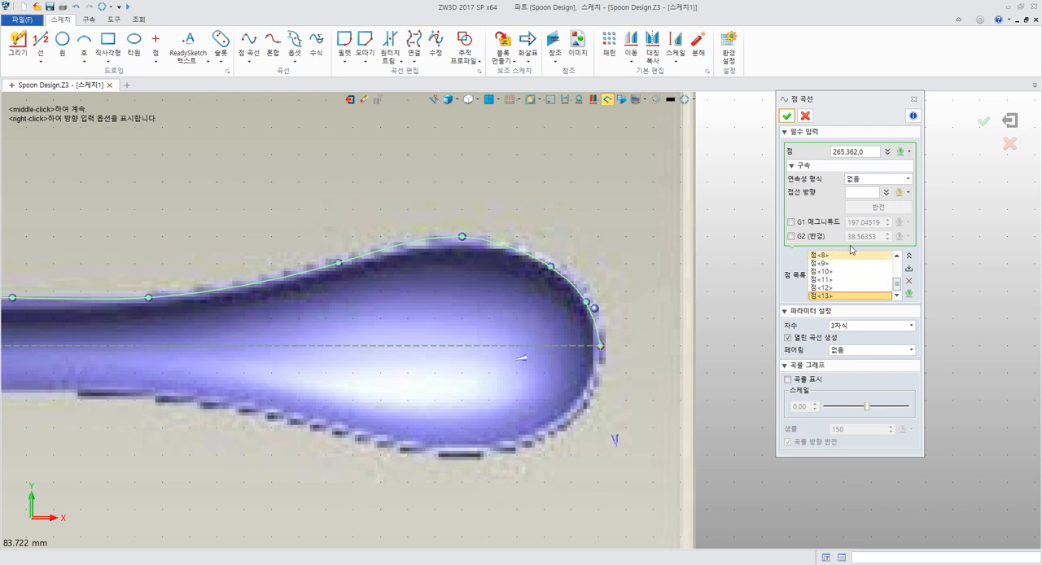
click(865, 192)
right_click(649, 198)
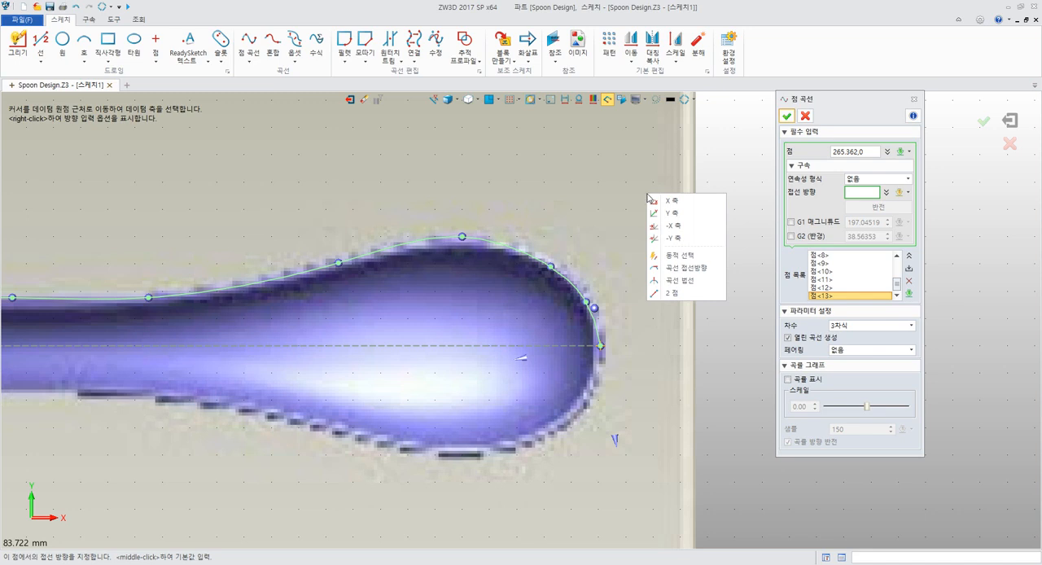
click(683, 239)
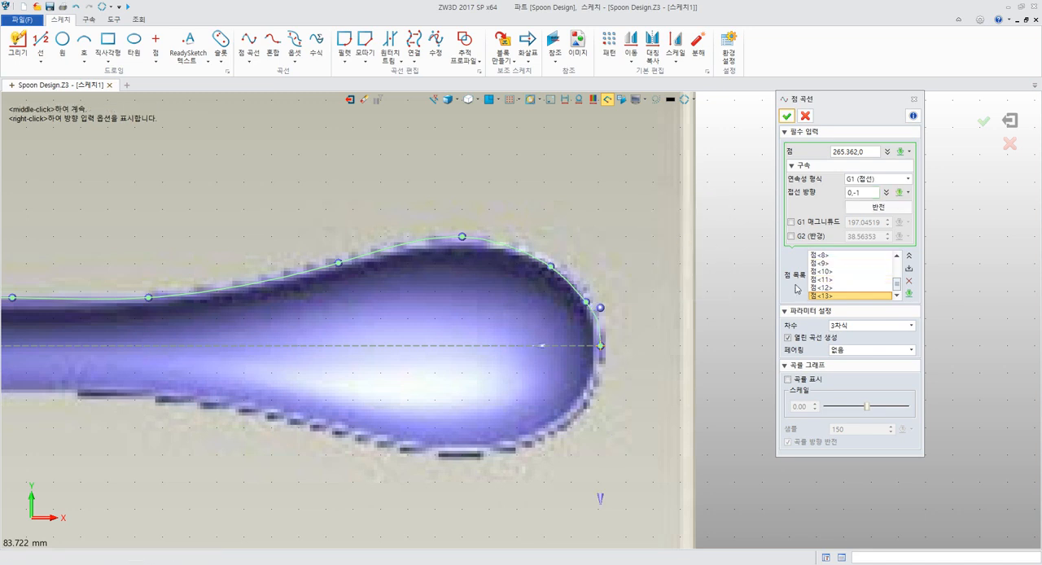
Reposition points 11 and 12 on the handle tip outline at about (254.4, 16.9) and (263.3, 9.3)
middle_drag(682, 285, 736, 267)
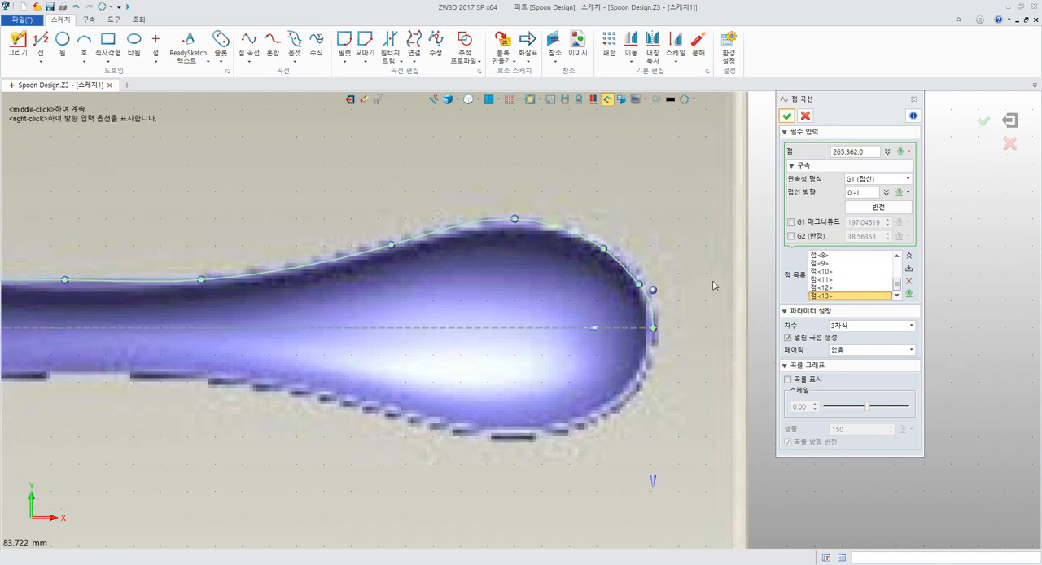
scroll(712, 282, up, 3)
click(589, 281)
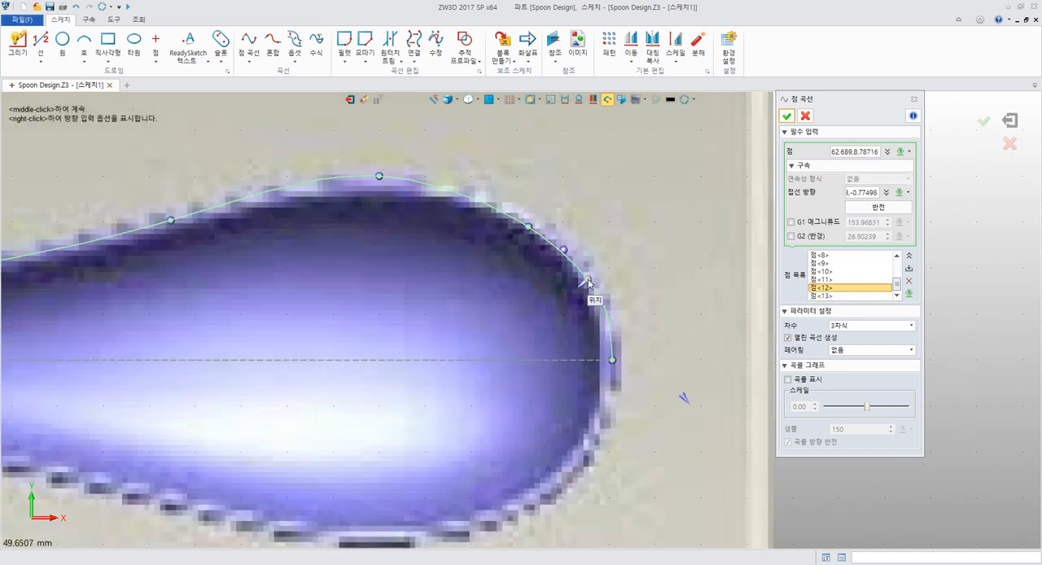
drag(589, 281, 590, 277)
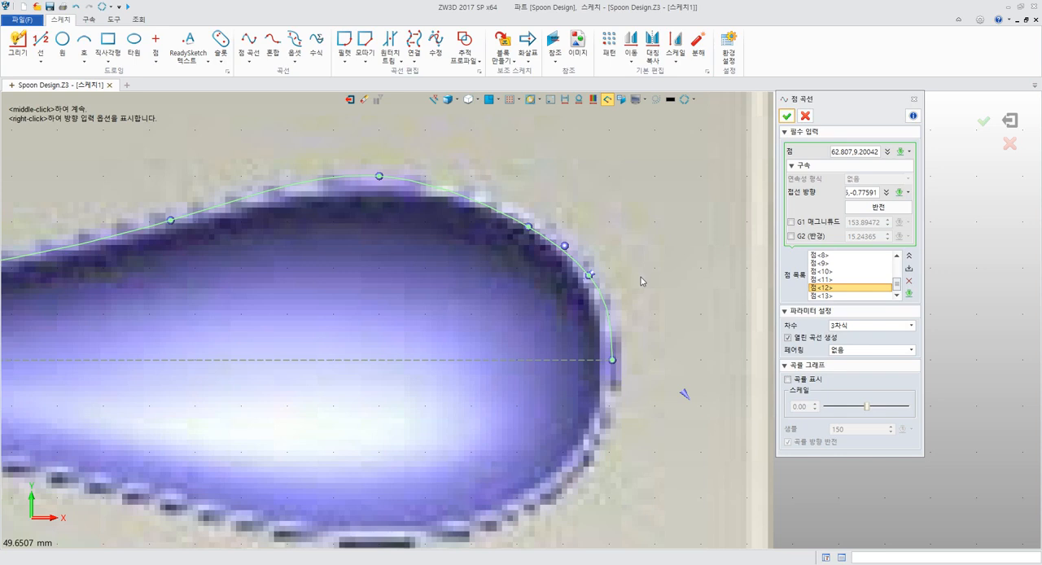
middle_drag(641, 281, 649, 278)
drag(537, 224, 544, 209)
drag(597, 273, 604, 268)
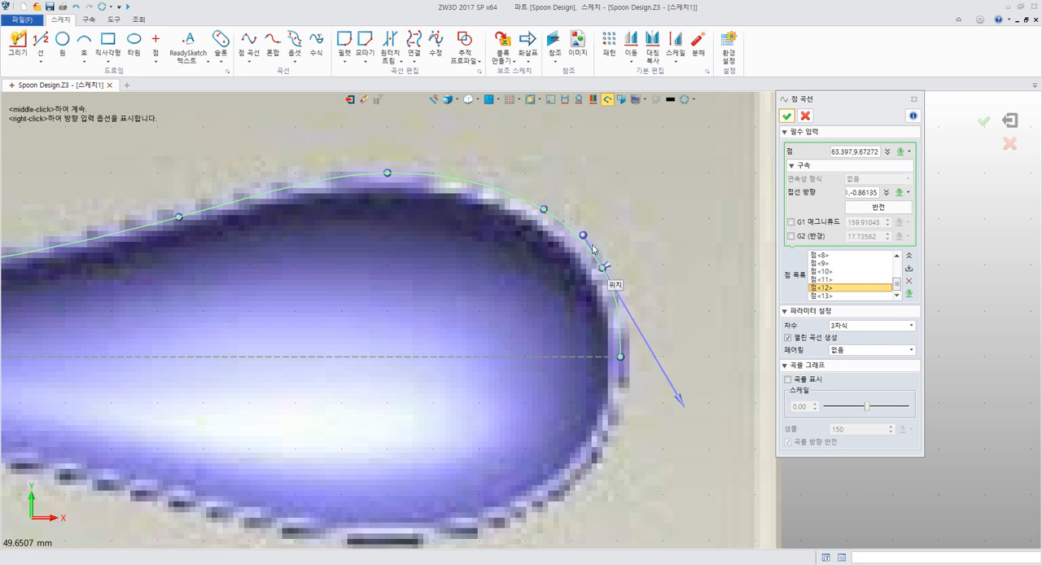
drag(544, 210, 521, 203)
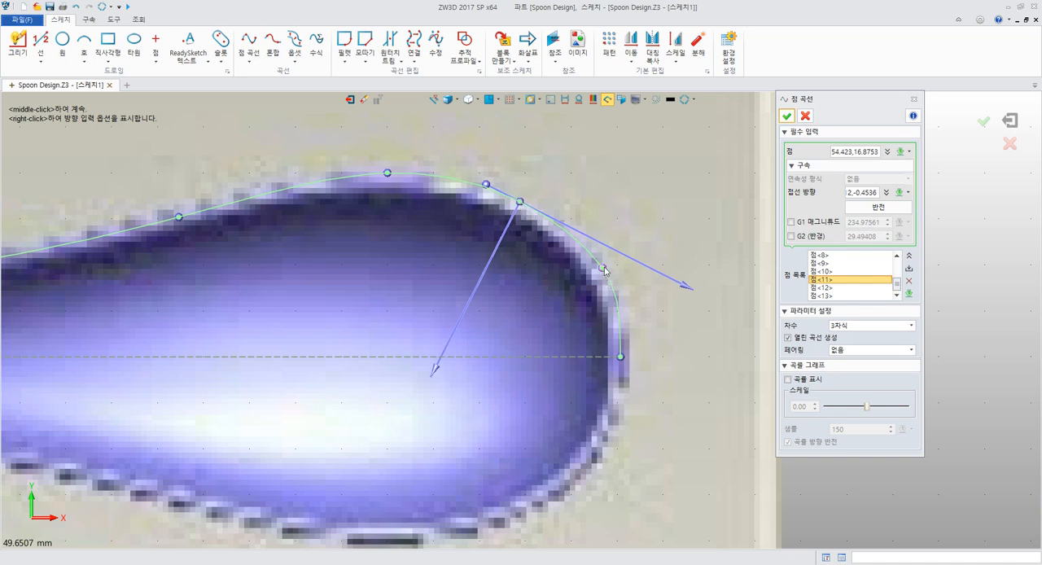
drag(602, 268, 602, 273)
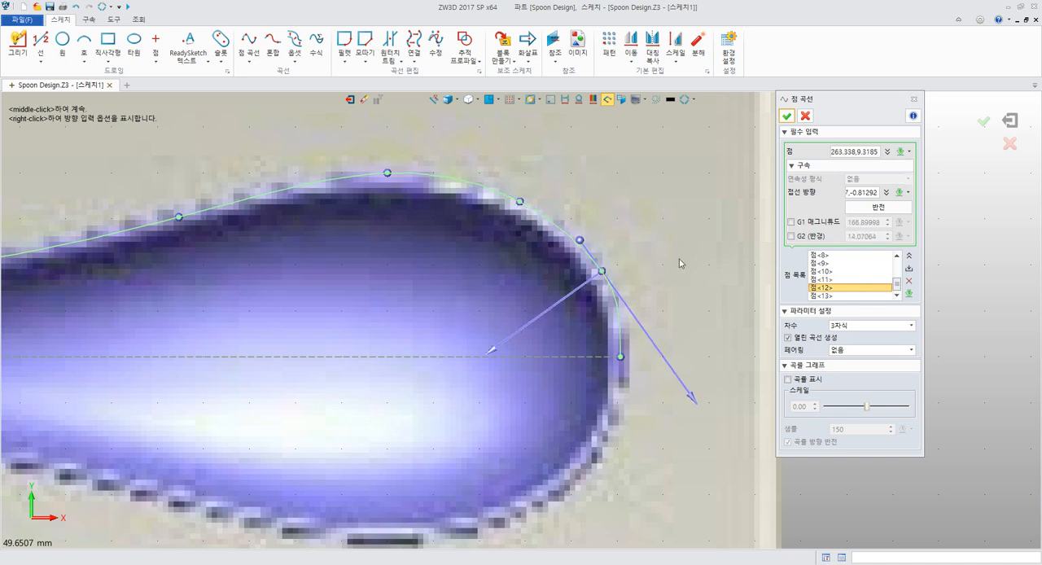
Review the continuity options of end point 13, keep G1 tangency, and finish the point curve
click(824, 295)
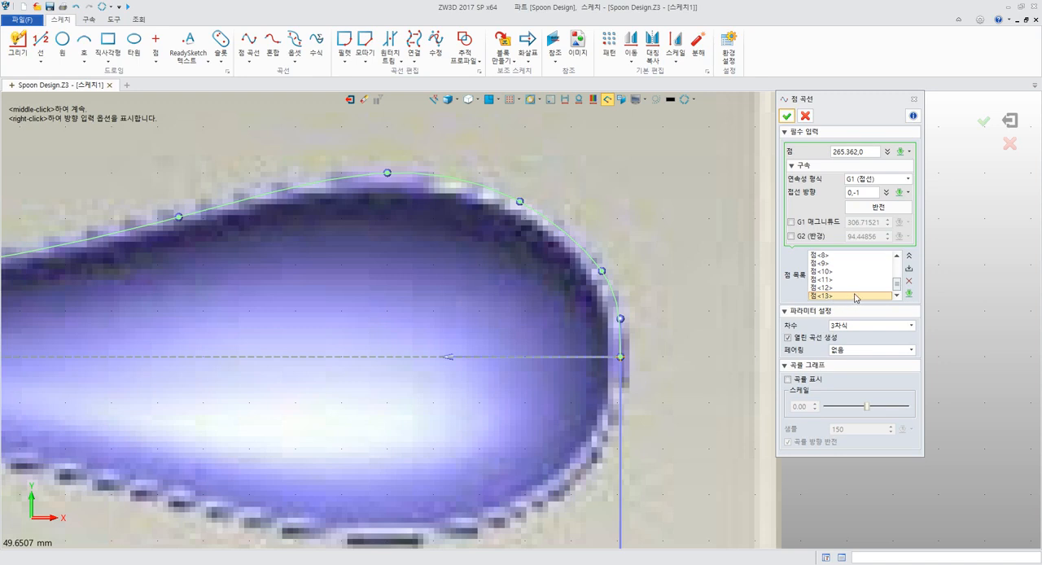
scroll(656, 297, down, 3)
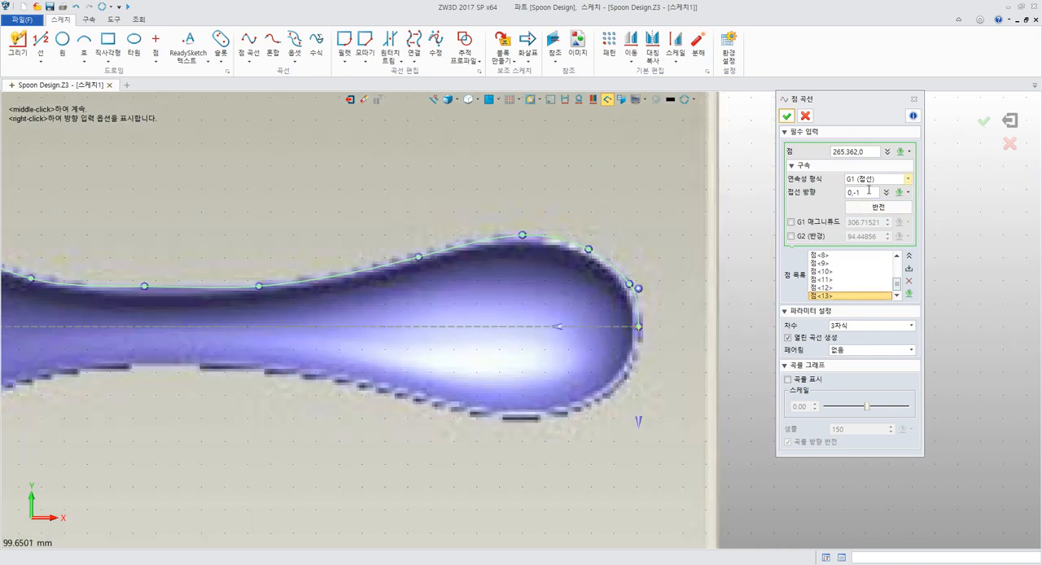
click(879, 179)
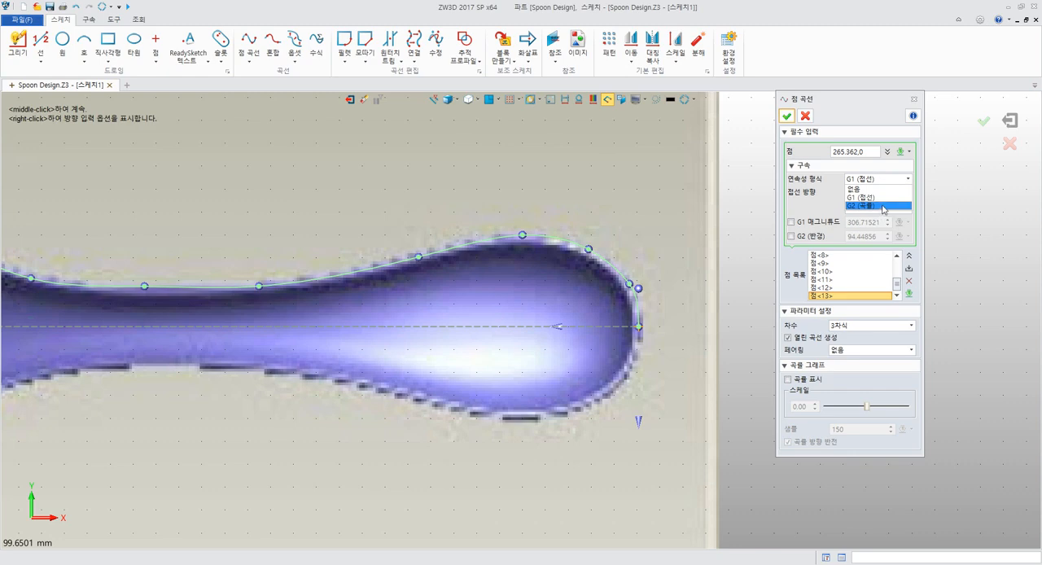
click(864, 123)
middle_drag(460, 156, 575, 163)
scroll(566, 167, down, 2)
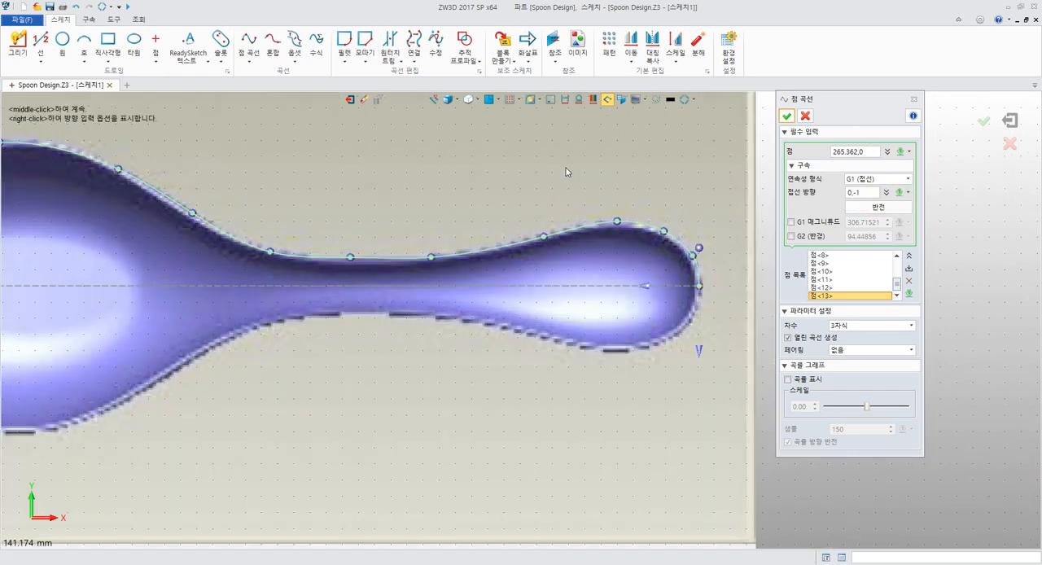
middle_drag(484, 148, 542, 174)
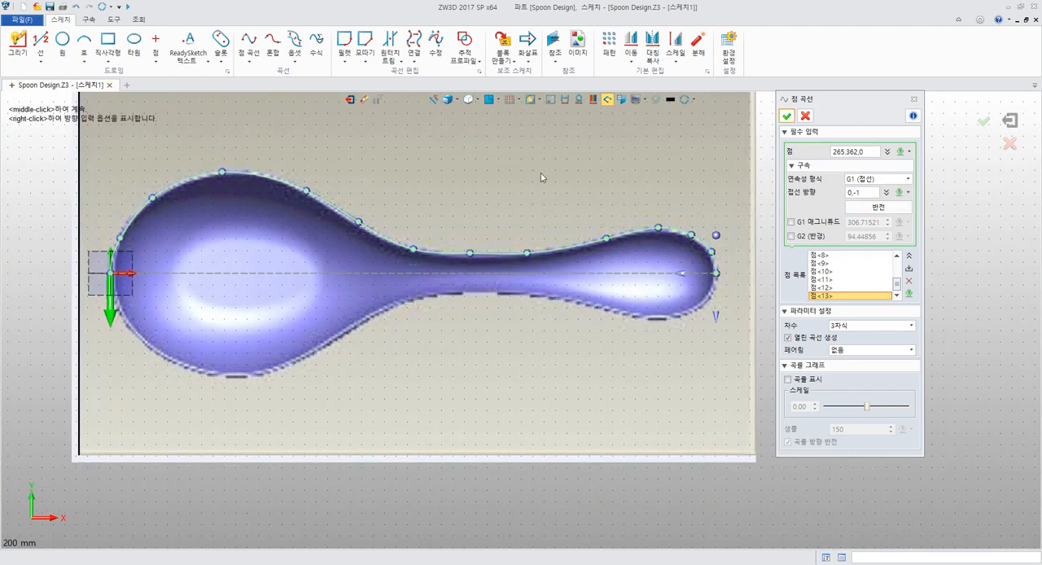
click(788, 116)
middle_drag(796, 154, 874, 179)
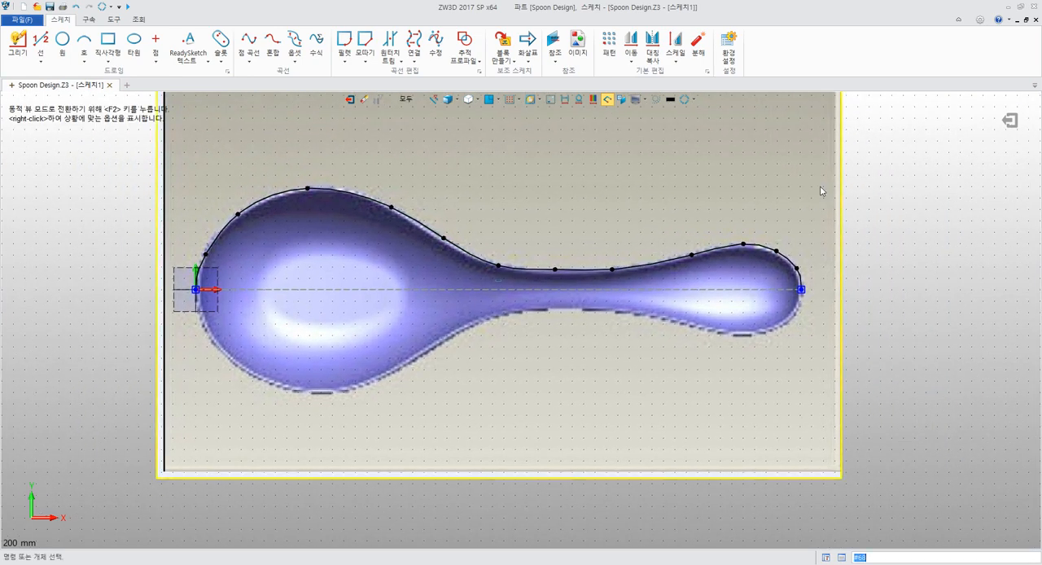
Switch to the PDF guide in Acrobat Reader, read from the end-tangent instructions through section 4.4.5, and return to ZW3D
key(alt+Tab)
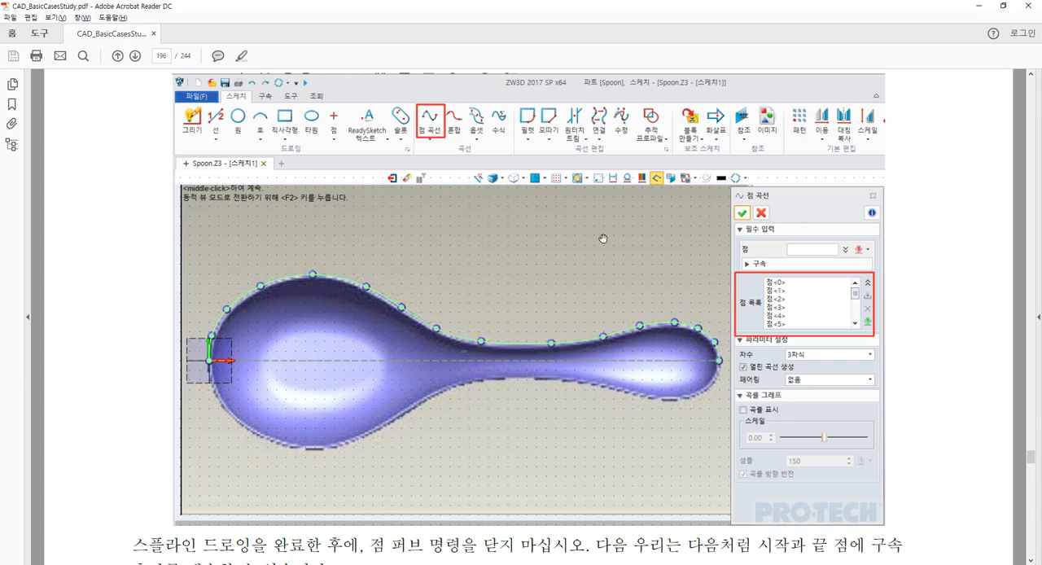
scroll(597, 237, down, 5)
scroll(582, 214, down, 5)
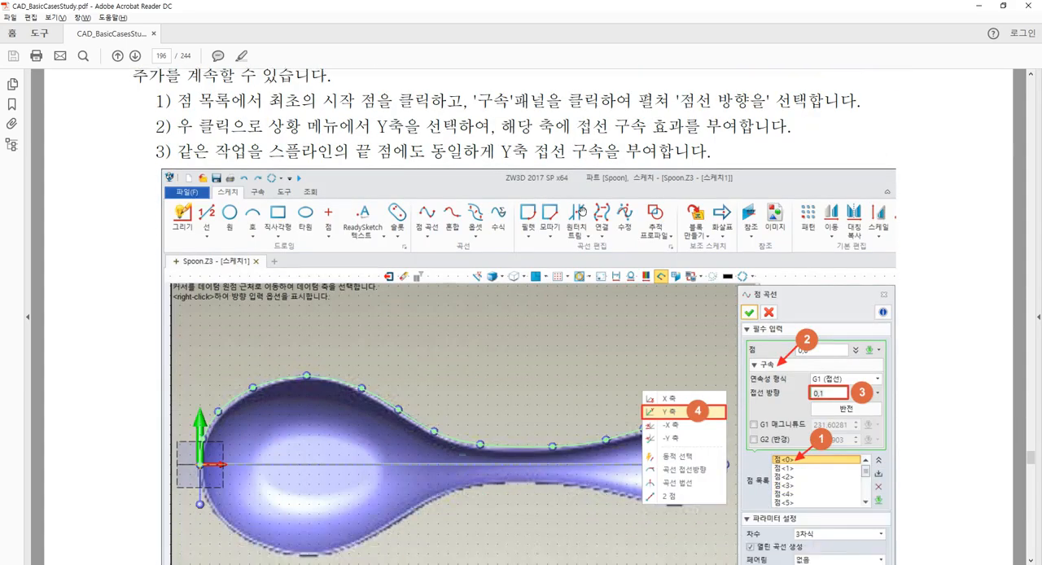
scroll(578, 214, down, 2)
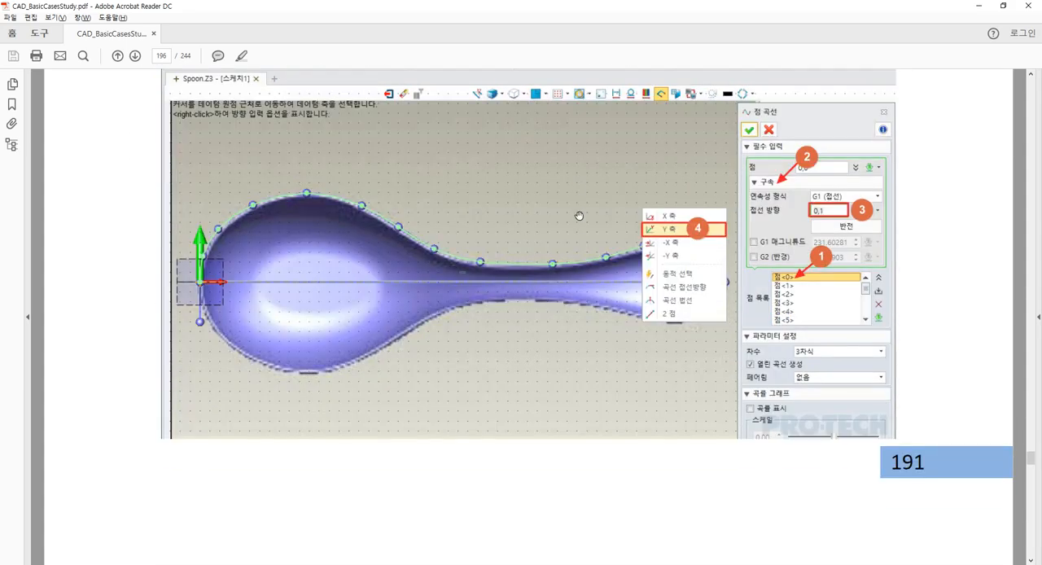
scroll(578, 215, down, 13)
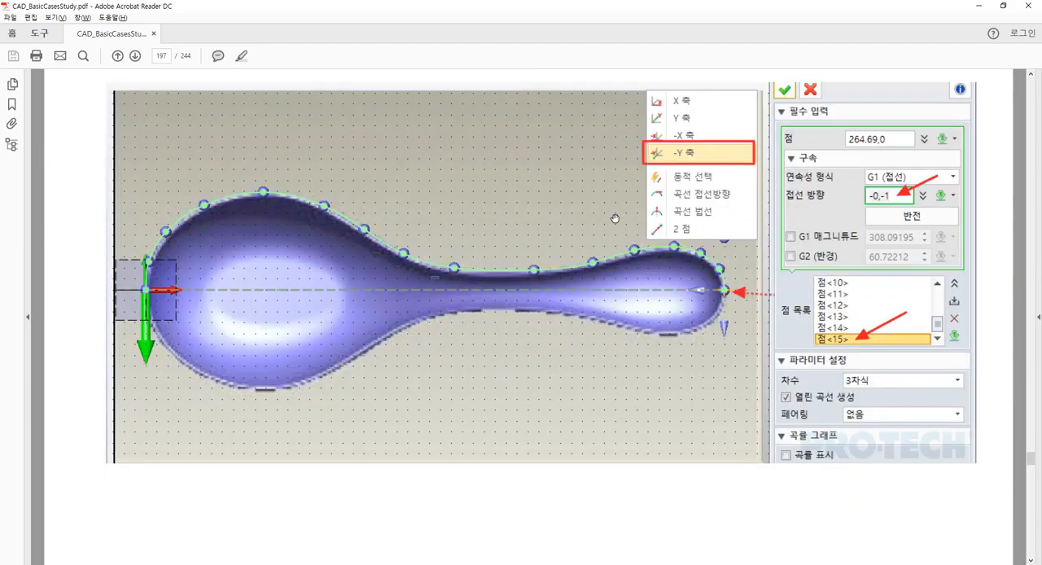
scroll(614, 218, down, 10)
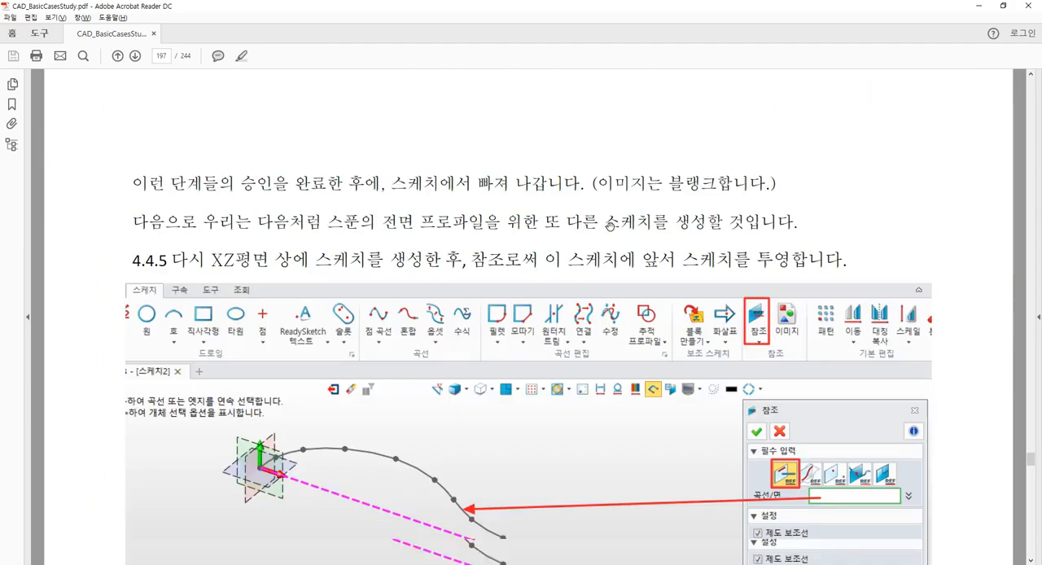
scroll(610, 226, down, 2)
scroll(607, 225, up, 3)
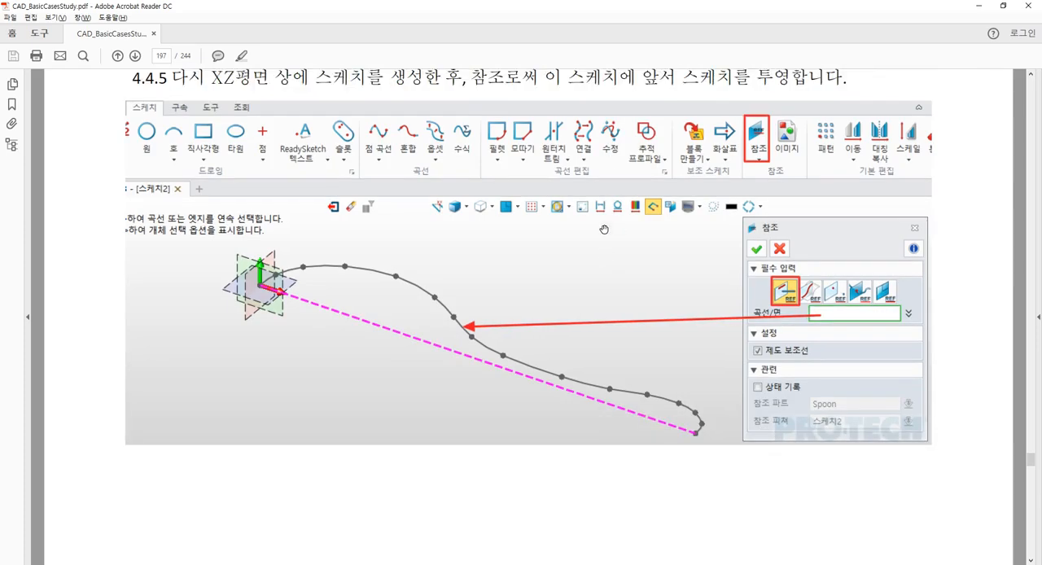
key(alt+Tab)
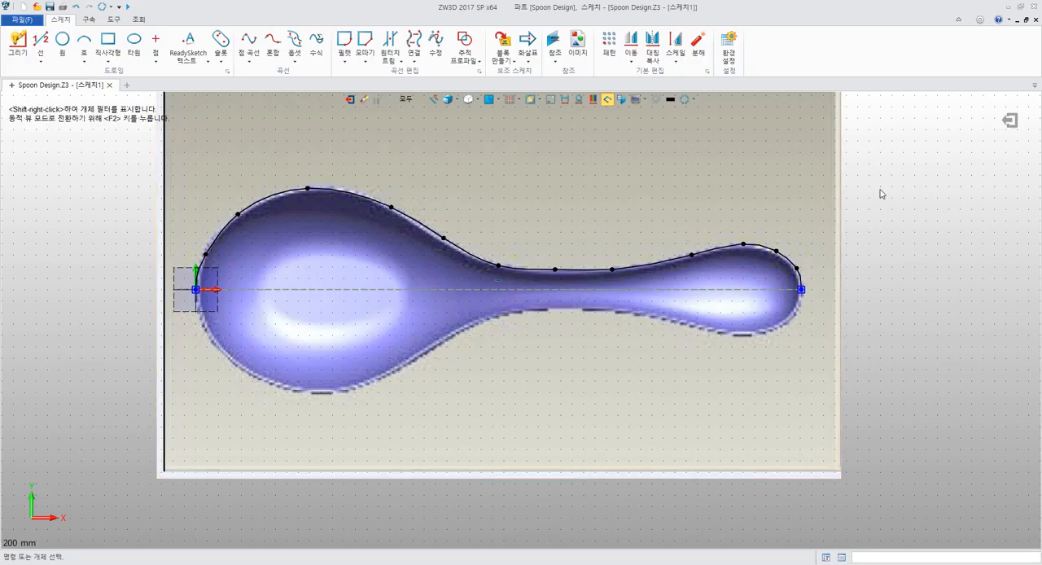
Hide the spoon reference image in the sketch with the Blank command
scroll(814, 191, down, 3)
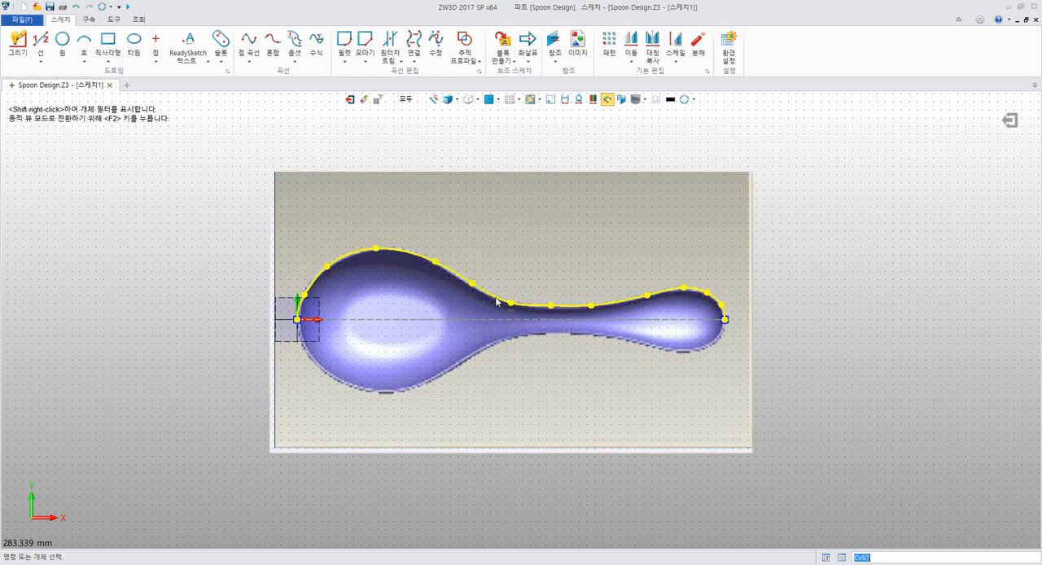
right_click(678, 214)
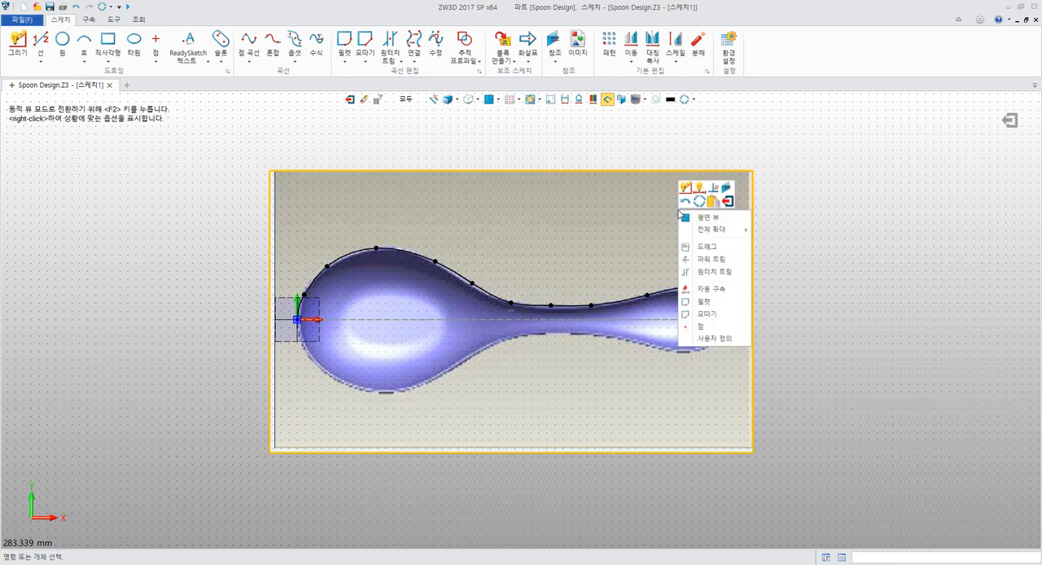
click(769, 194)
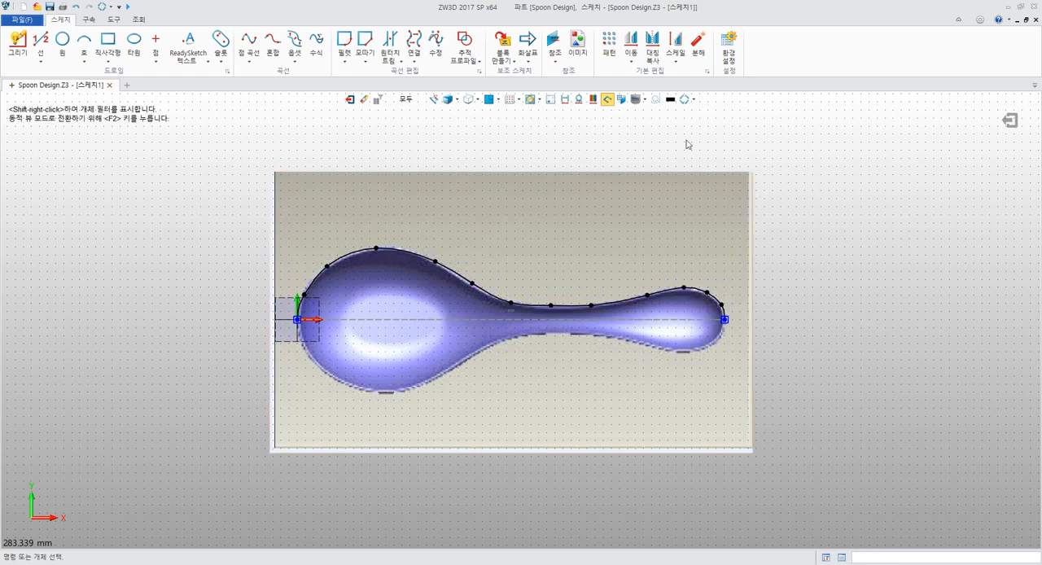
click(607, 102)
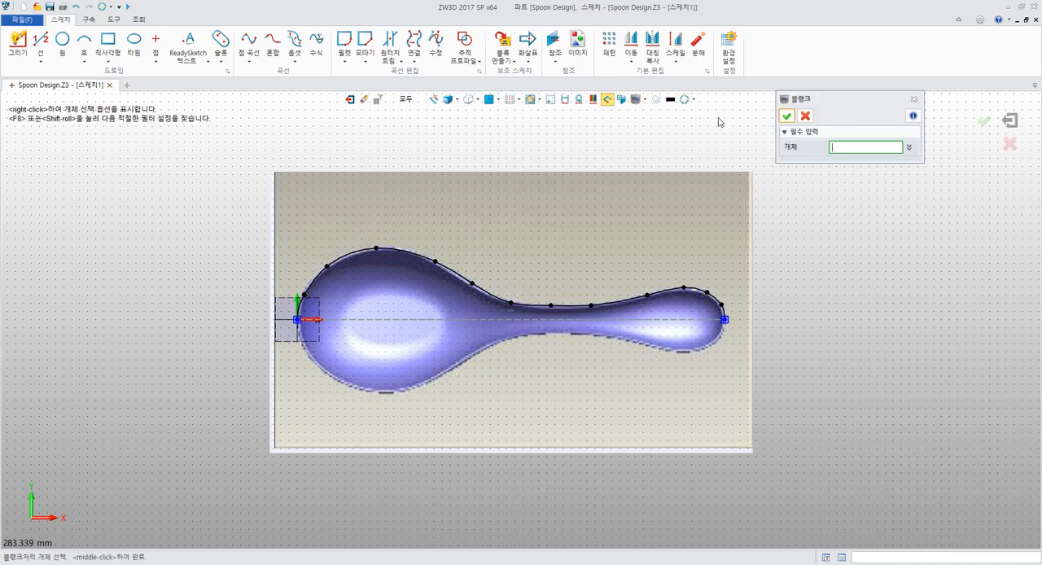
click(655, 189)
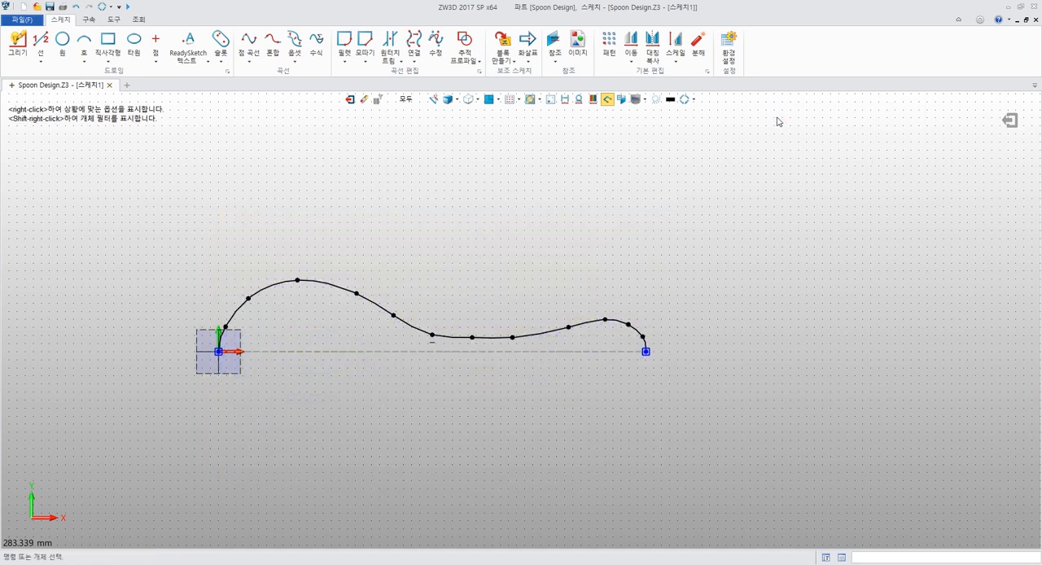
click(786, 116)
Exit the upper profile sketch and return to the part
mouse_move(608, 158)
middle_down()
mouse_move(567, 190)
mouse_move(630, 190)
mouse_move(583, 168)
mouse_move(612, 232)
mouse_move(570, 198)
middle_up()
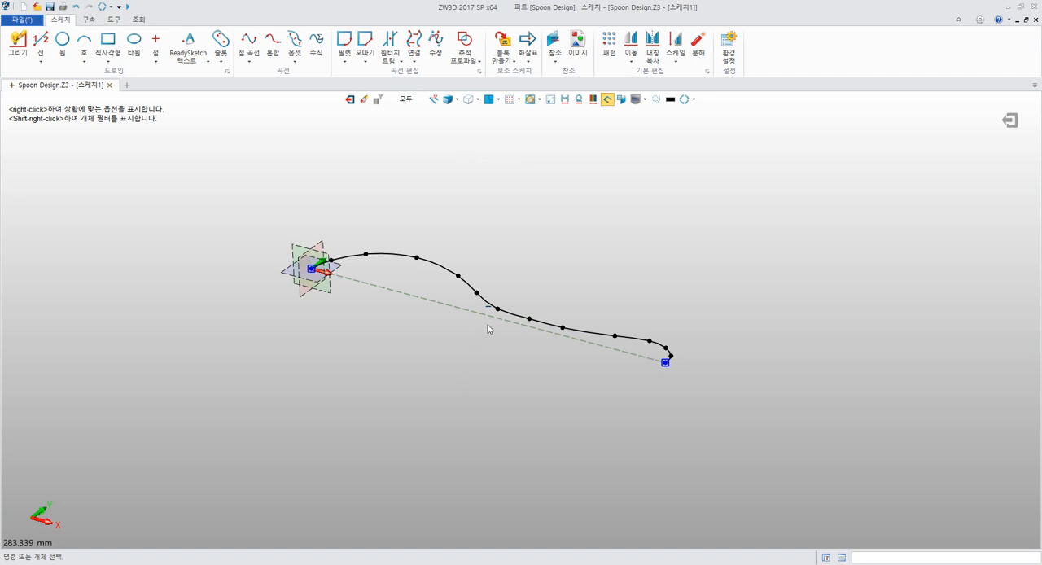
middle_drag(489, 328, 481, 365)
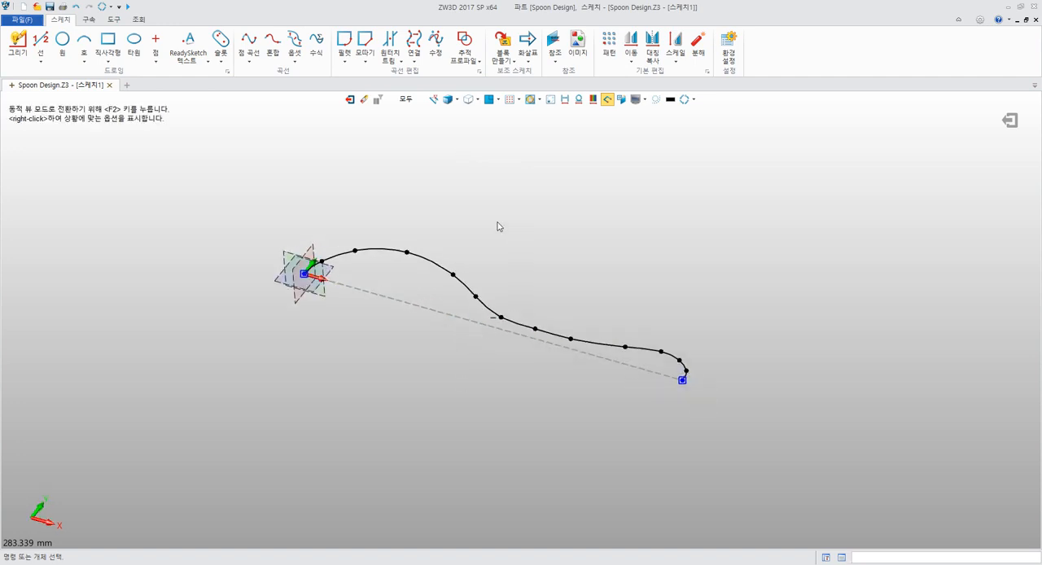
click(351, 100)
middle_drag(581, 223, 382, 222)
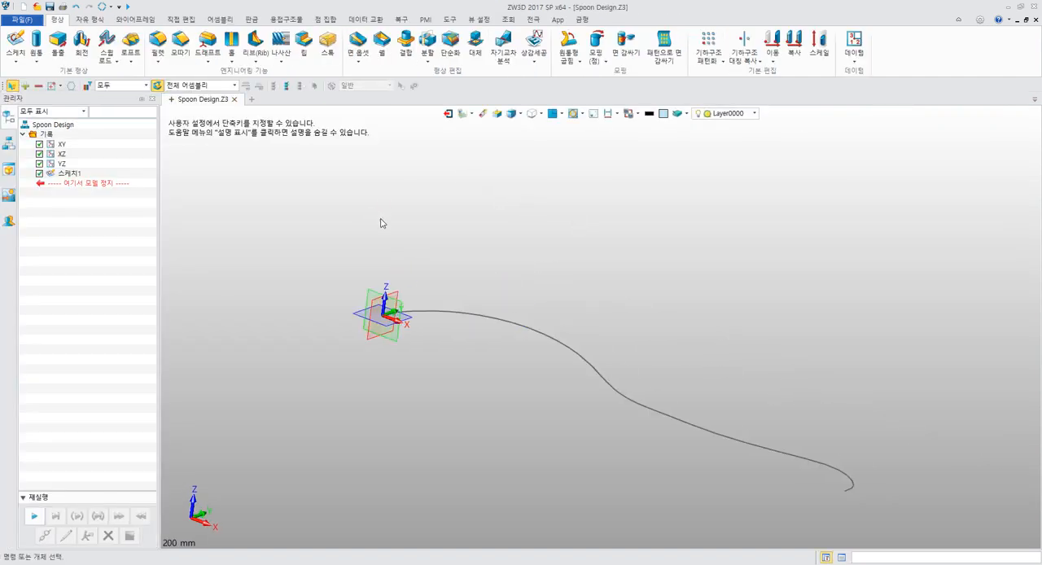
right_drag(382, 223, 386, 249)
scroll(456, 285, down, 3)
scroll(457, 285, down, 2)
Check section 4.4.5 of the PDF guide in Acrobat Reader, return to ZW3D, and start a new sketch on the XZ plane
key(alt+Tab)
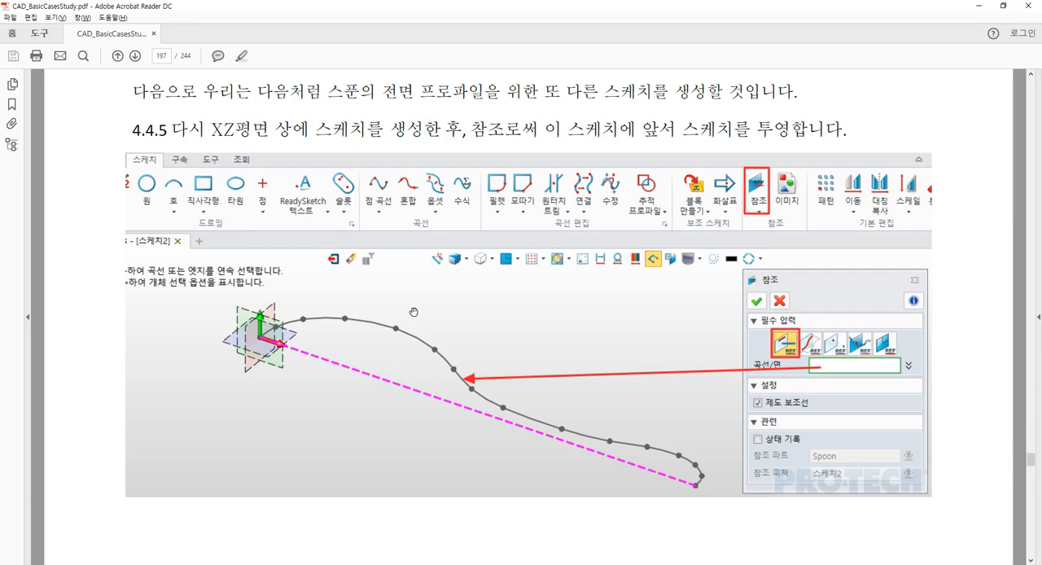
key(alt+Tab)
middle_drag(435, 215, 453, 242)
scroll(379, 229, up, 2)
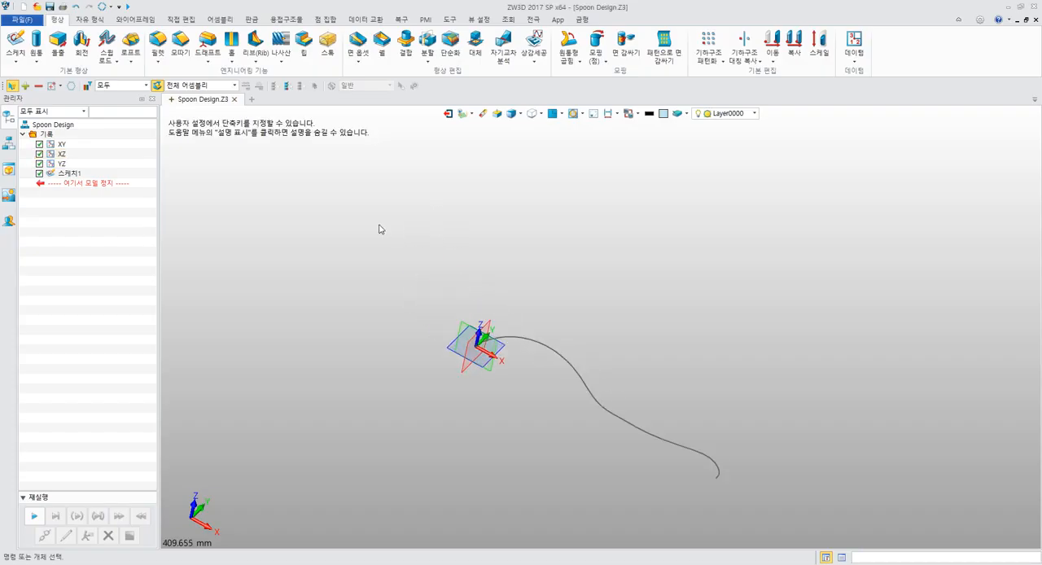
click(16, 45)
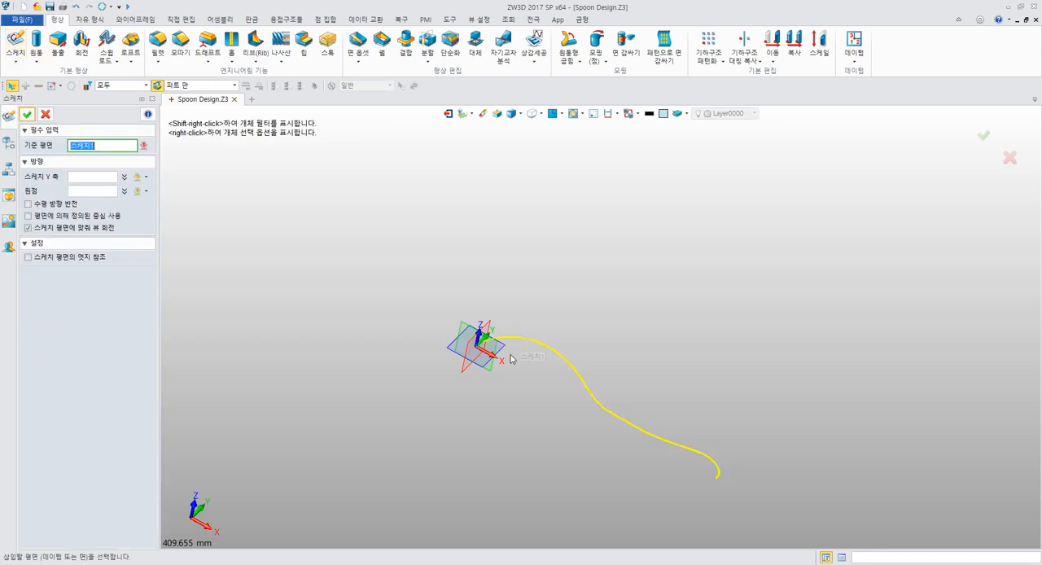
click(489, 385)
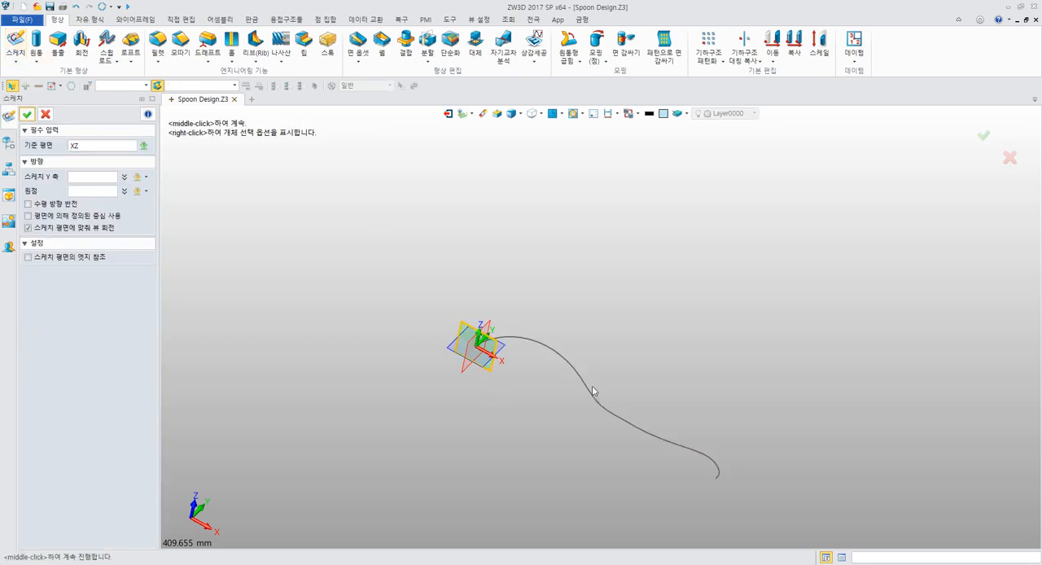
middle_click(589, 312)
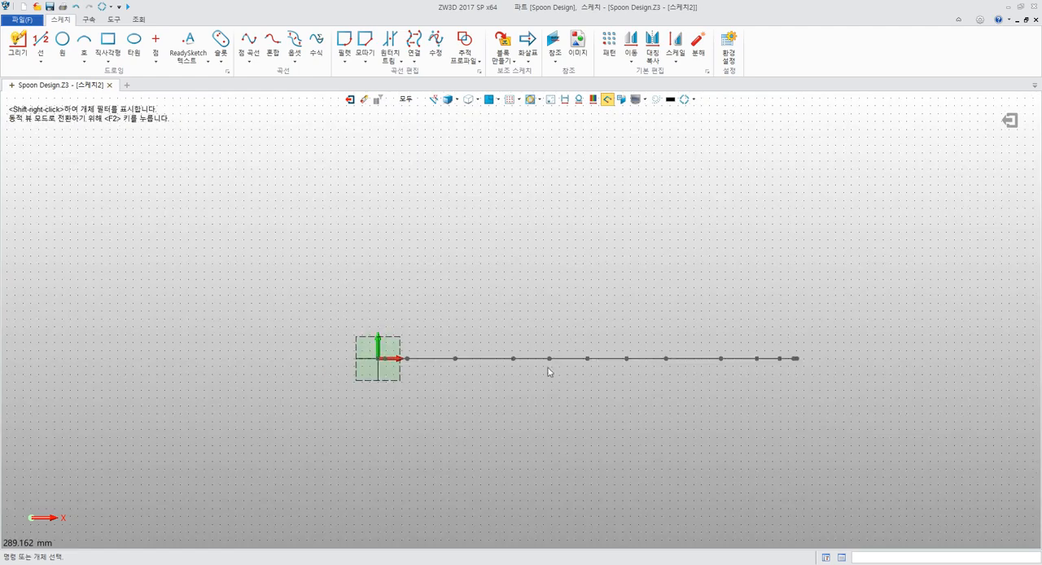
Project the upper profile curve into the XZ sketch as construction reference geometry with the Reference command
drag(426, 340, 660, 435)
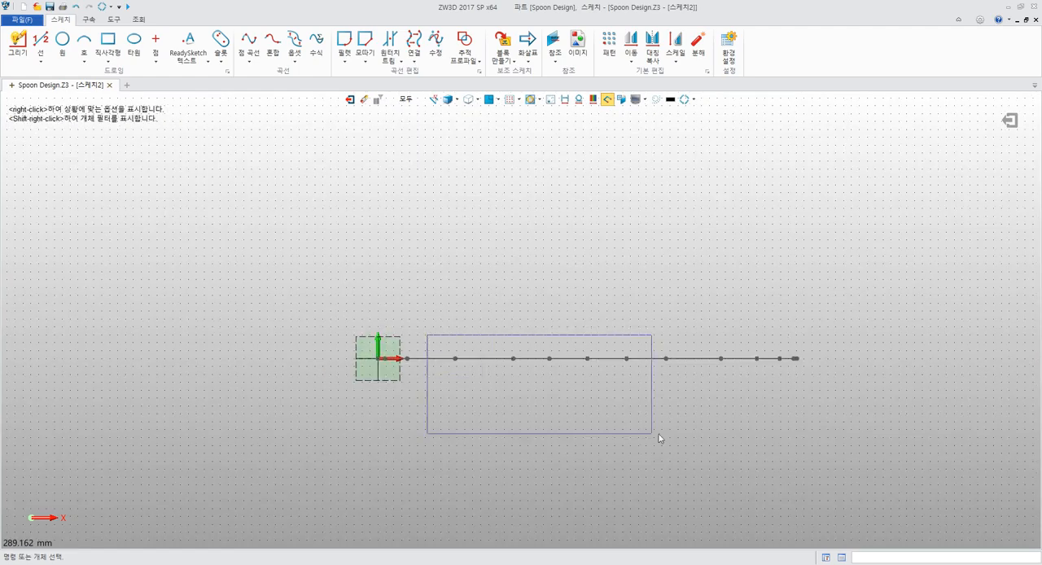
drag(519, 339, 691, 433)
drag(644, 301, 804, 397)
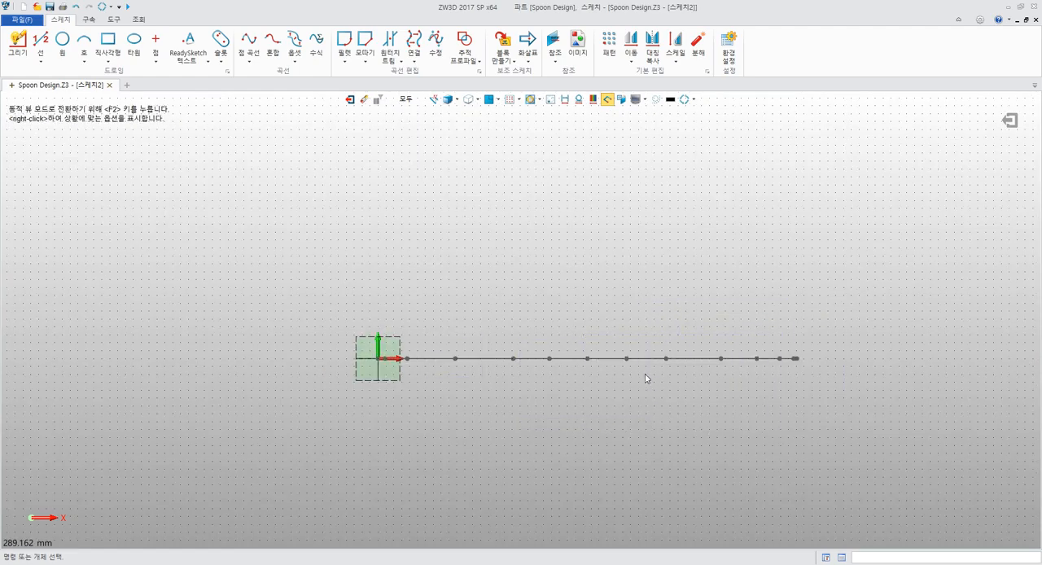
middle_drag(702, 277, 548, 275)
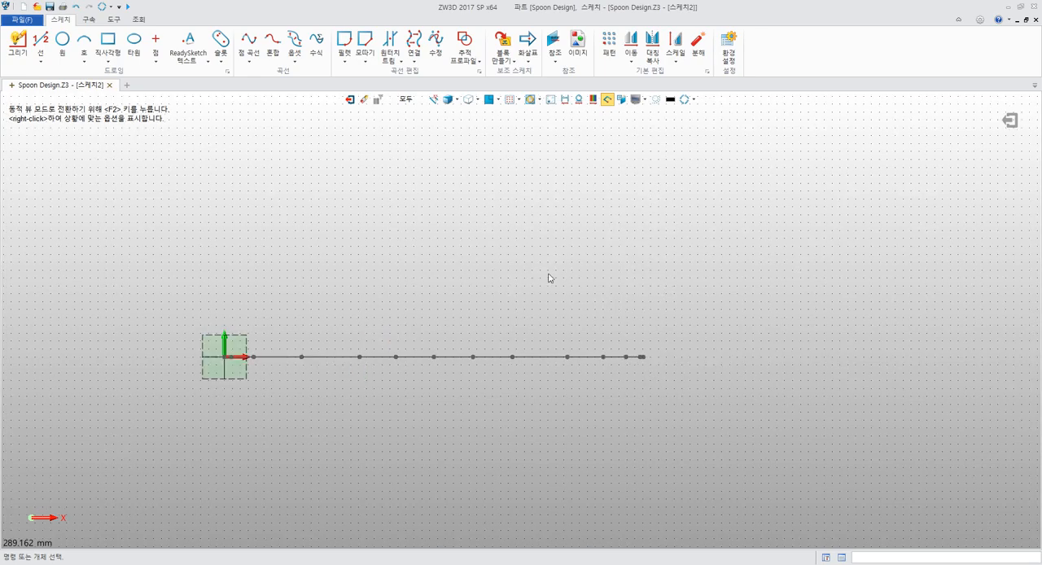
click(554, 43)
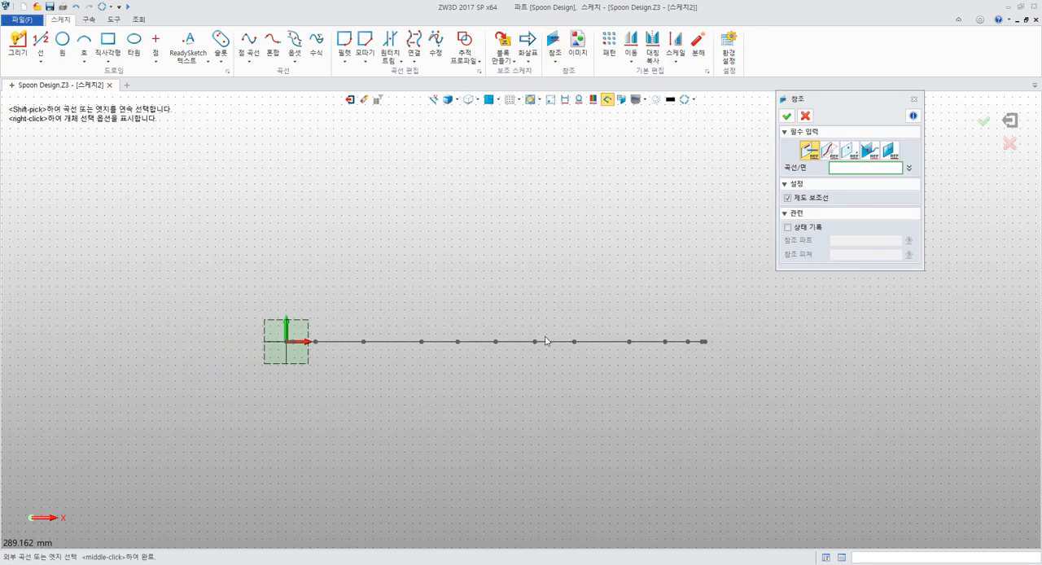
click(547, 342)
mouse_move(591, 252)
right_down()
mouse_move(535, 239)
mouse_move(477, 309)
right_up()
scroll(480, 303, up, 5)
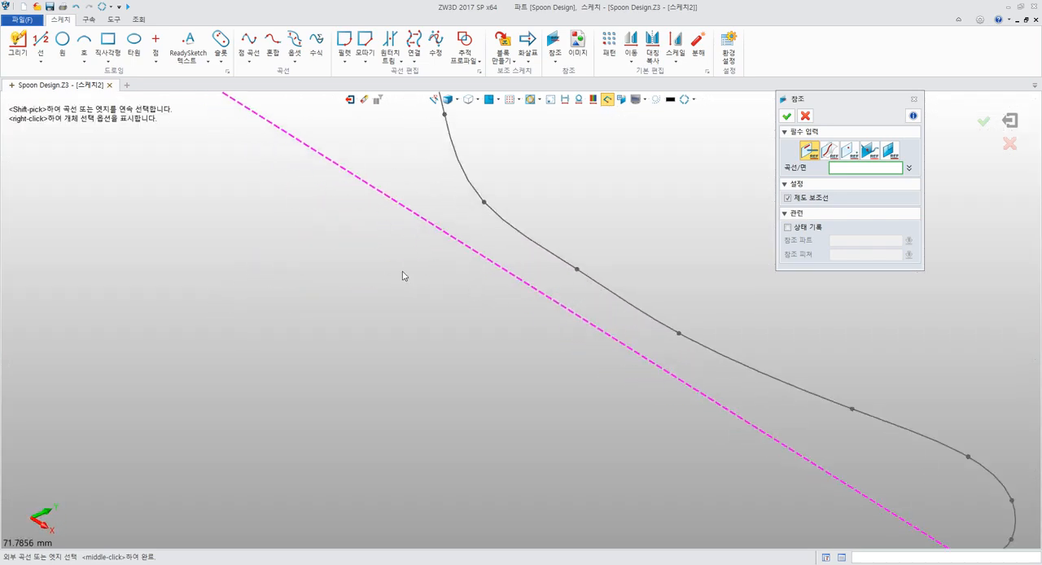
click(805, 115)
Compare the projected reference line with the upper profile curve in plane view and in a tilted view
middle_drag(660, 204, 678, 300)
click(488, 99)
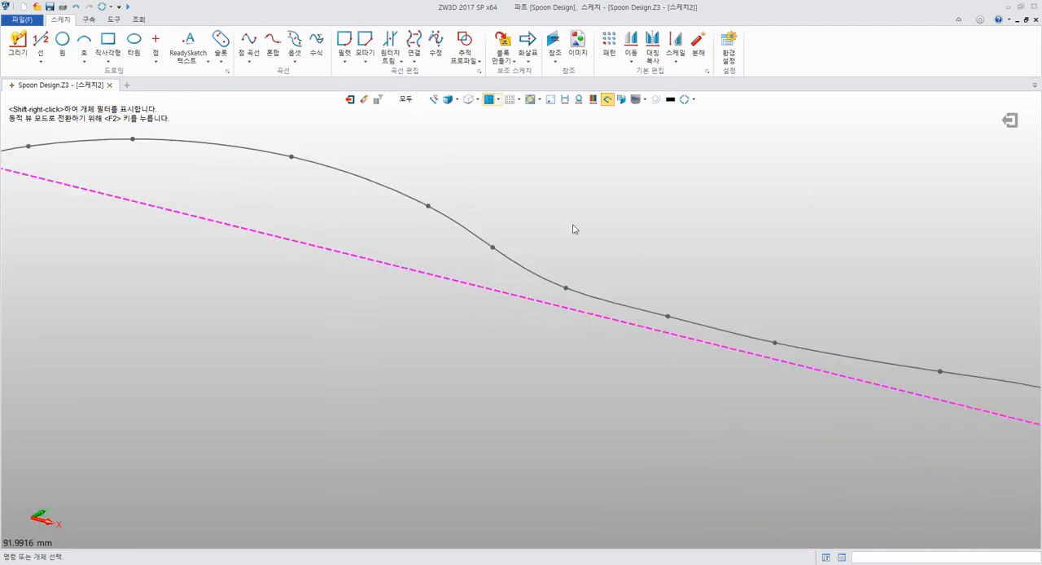
click(497, 100)
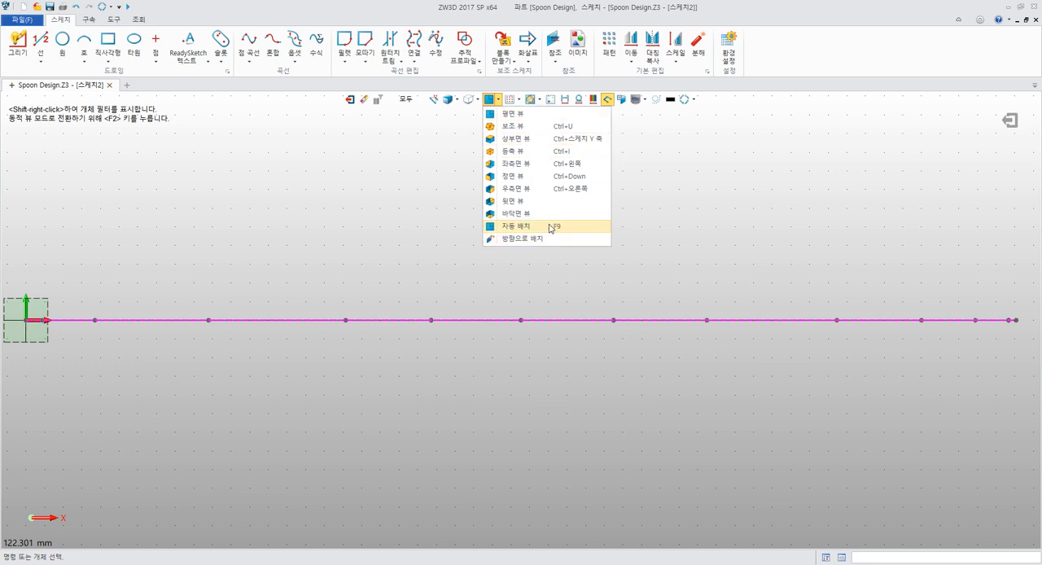
click(550, 228)
scroll(561, 230, down, 3)
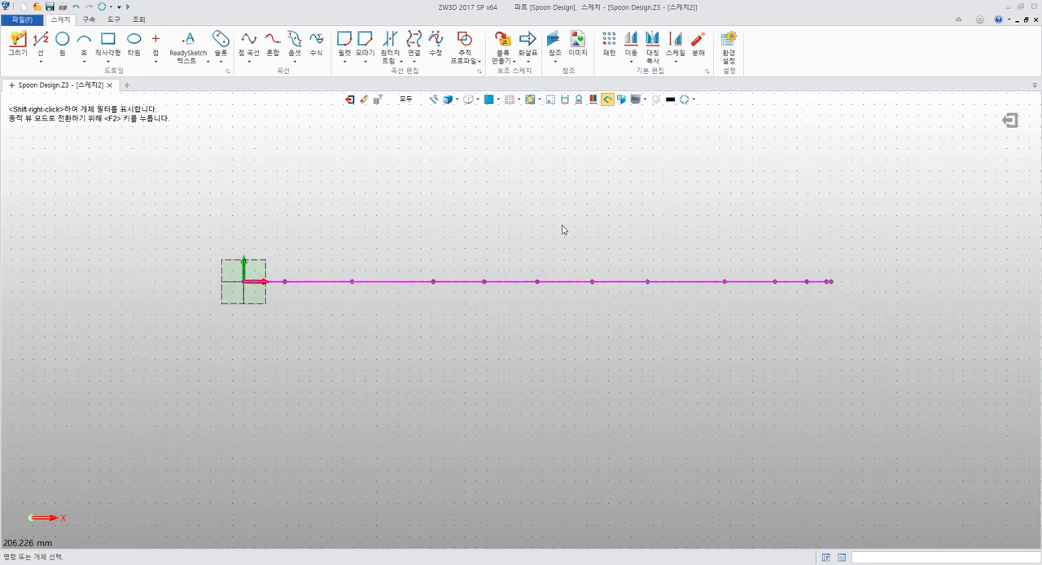
middle_drag(561, 225, 564, 239)
right_drag(546, 210, 510, 244)
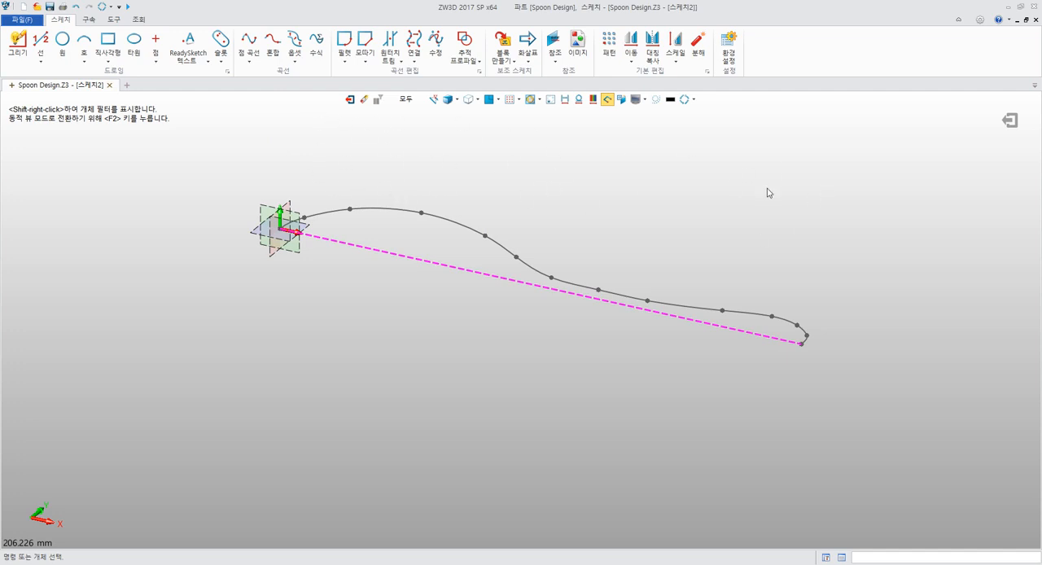
Hide the geometry outside the sketch to inspect the projected line alone, show it again, and restore the plane view
click(550, 99)
click(550, 100)
click(550, 99)
middle_drag(523, 161, 519, 223)
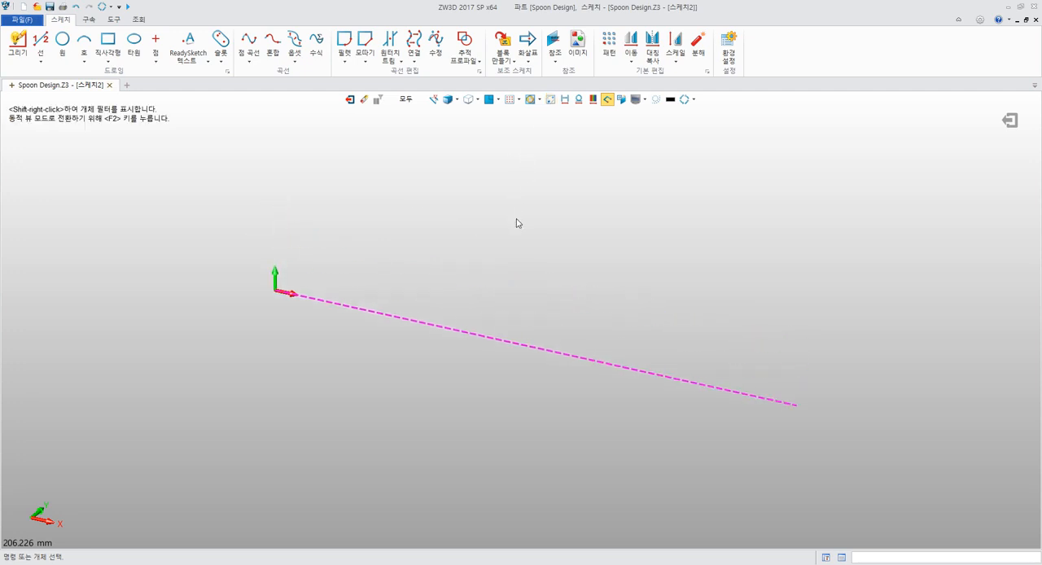
mouse_move(519, 223)
right_down()
mouse_move(527, 177)
mouse_move(540, 183)
mouse_move(515, 201)
right_up()
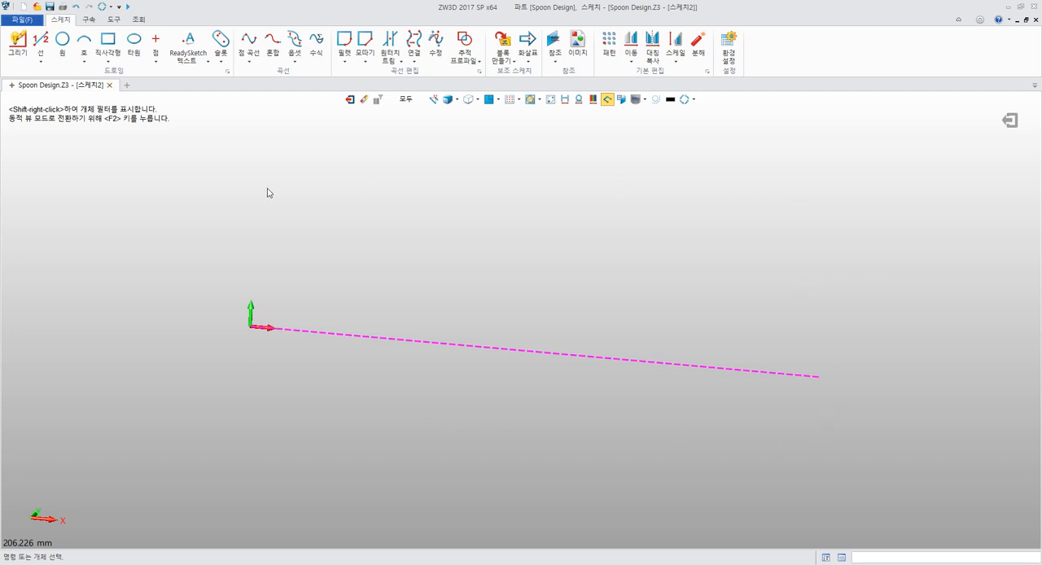
right_drag(322, 189, 309, 208)
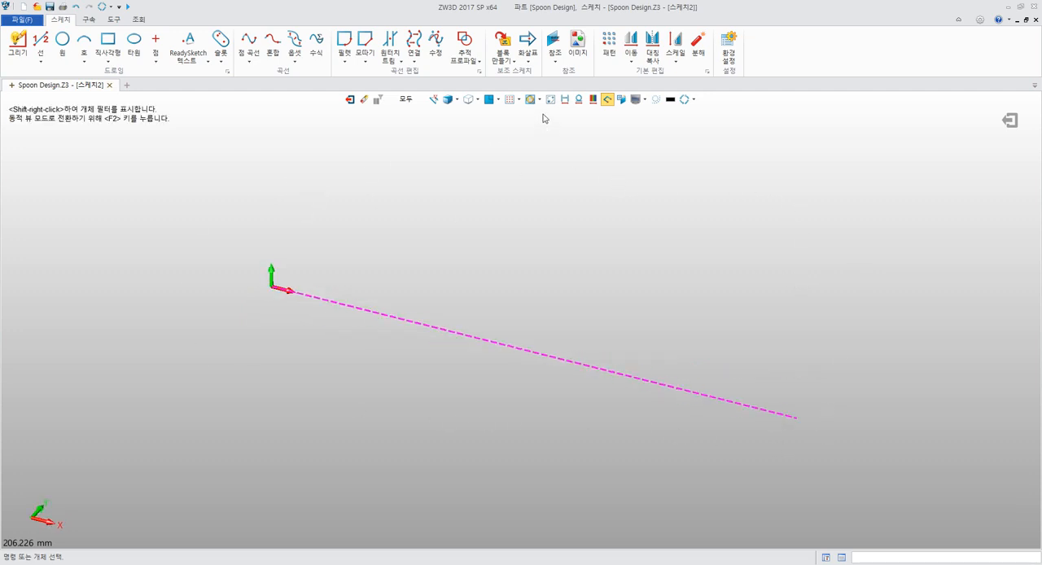
click(551, 102)
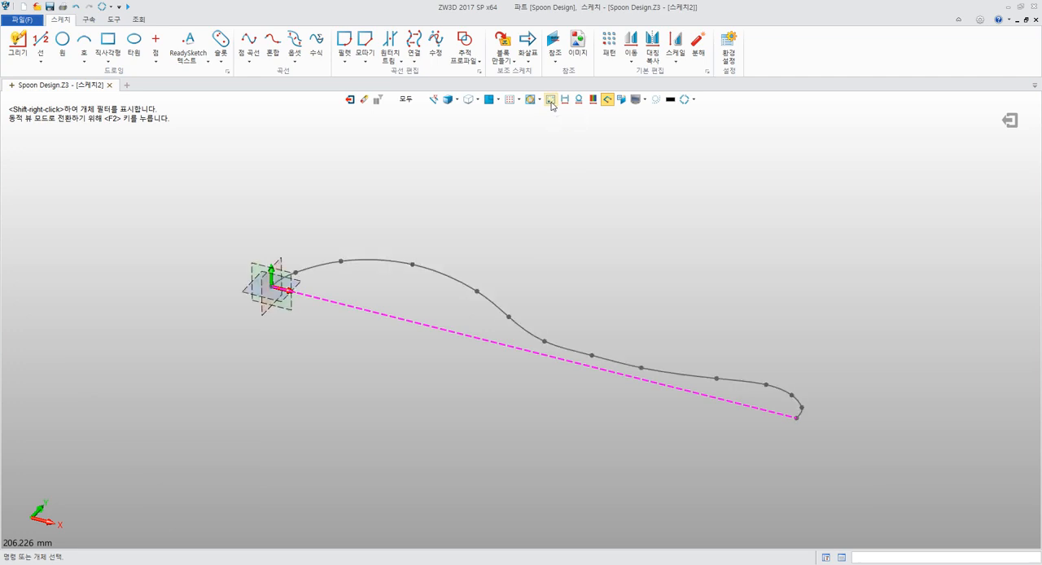
right_drag(540, 162, 489, 114)
click(490, 100)
Review the Reference settings against section 4.4.5 of the PDF guide in Acrobat Reader and in the ZW3D sketch
key(alt+Tab)
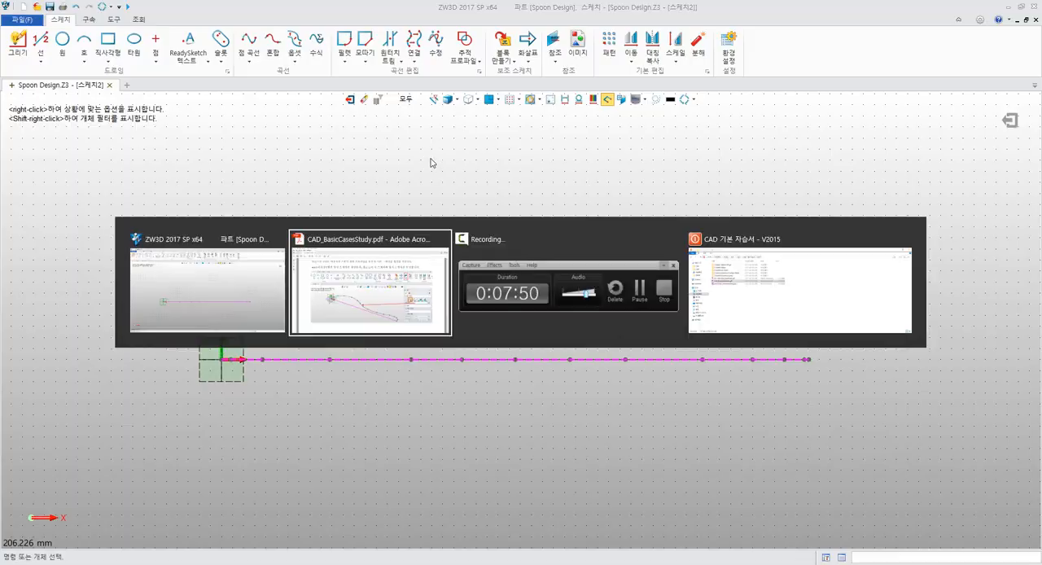
scroll(495, 220, down, 4)
scroll(498, 220, down, 1)
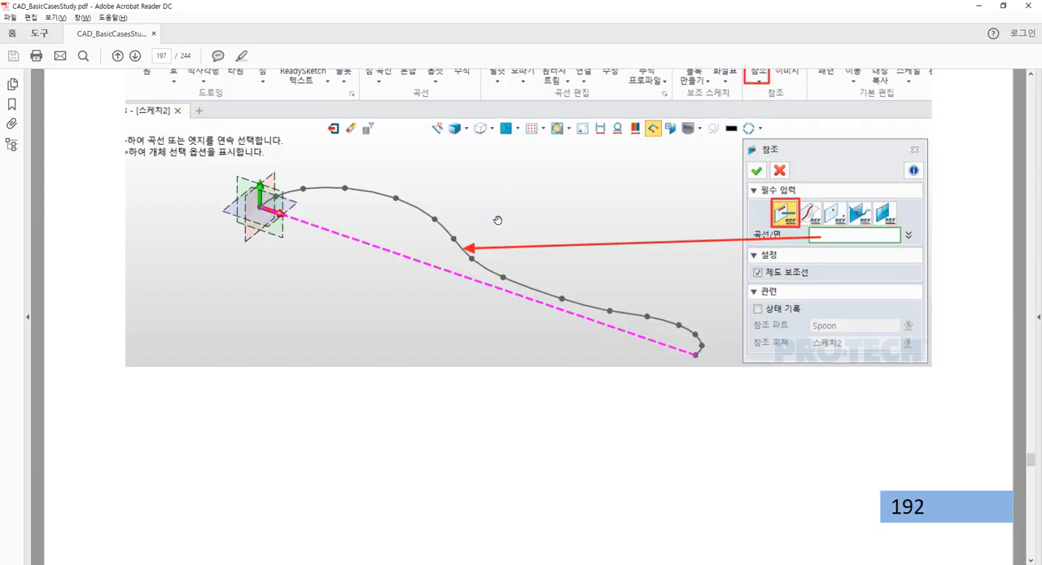
key(alt+Tab)
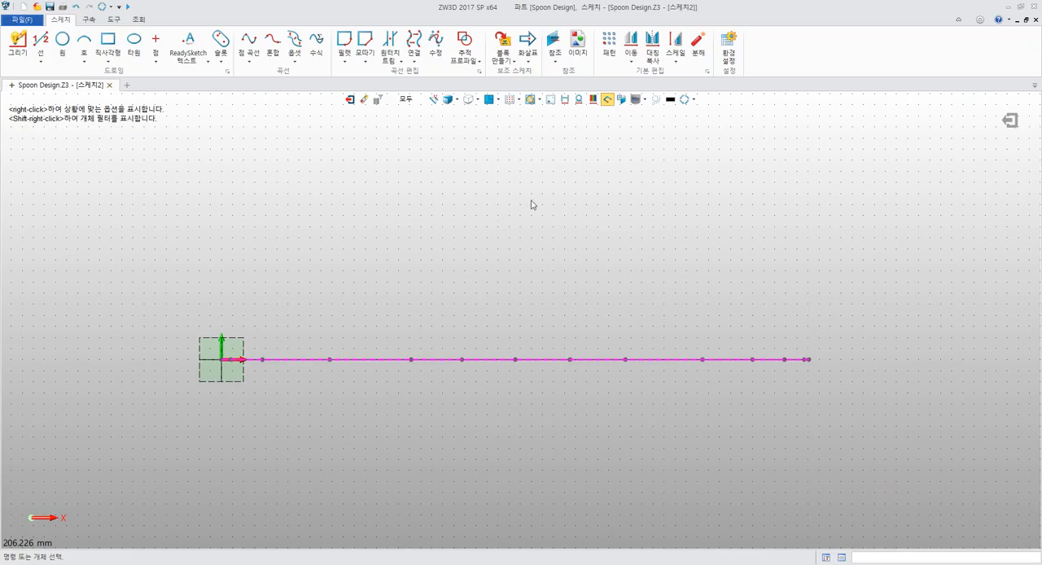
click(554, 46)
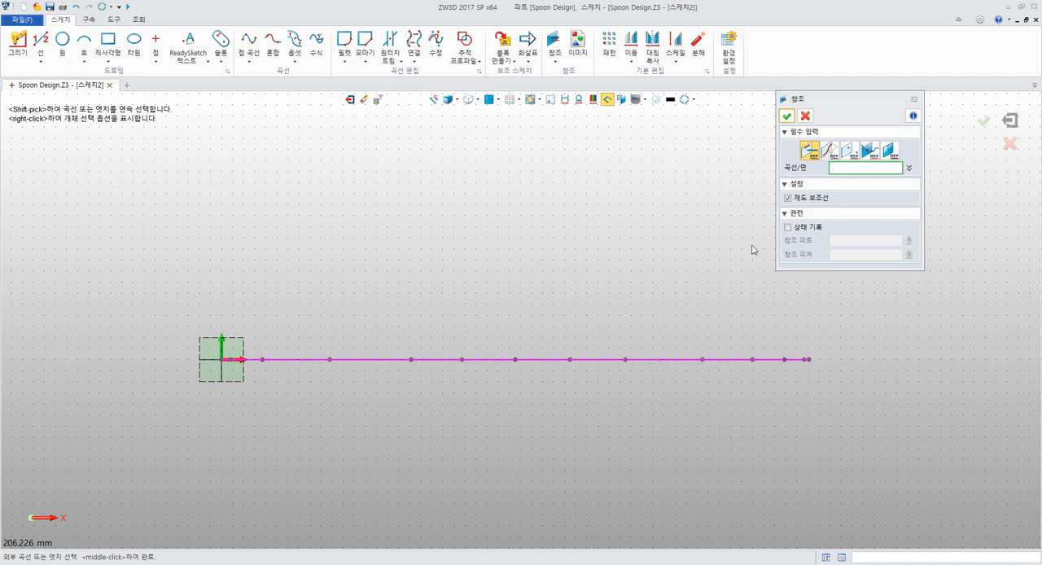
click(810, 151)
click(806, 116)
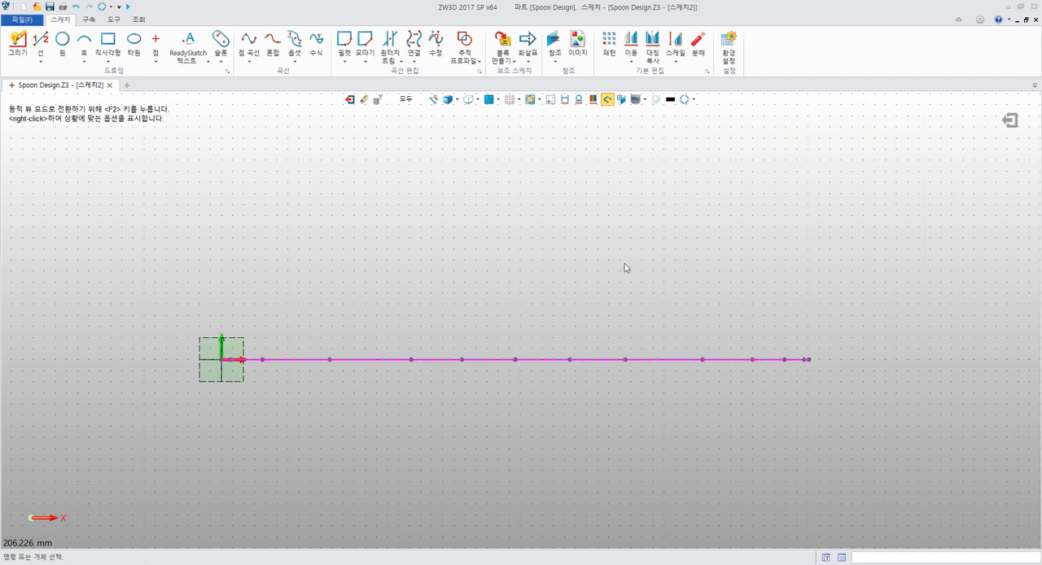
Switch to the PDF guide in Acrobat Reader, read section 4.4.6 on inserting the spoon's front-view image, and return to ZW3D
key(alt+Tab)
scroll(570, 334, down, 10)
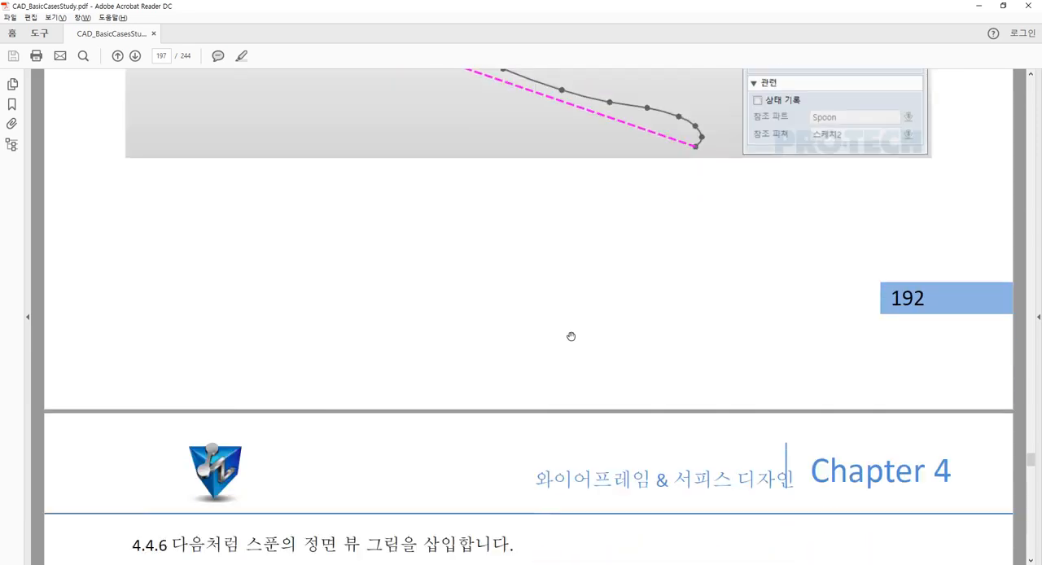
scroll(570, 337, down, 4)
scroll(570, 340, up, 1)
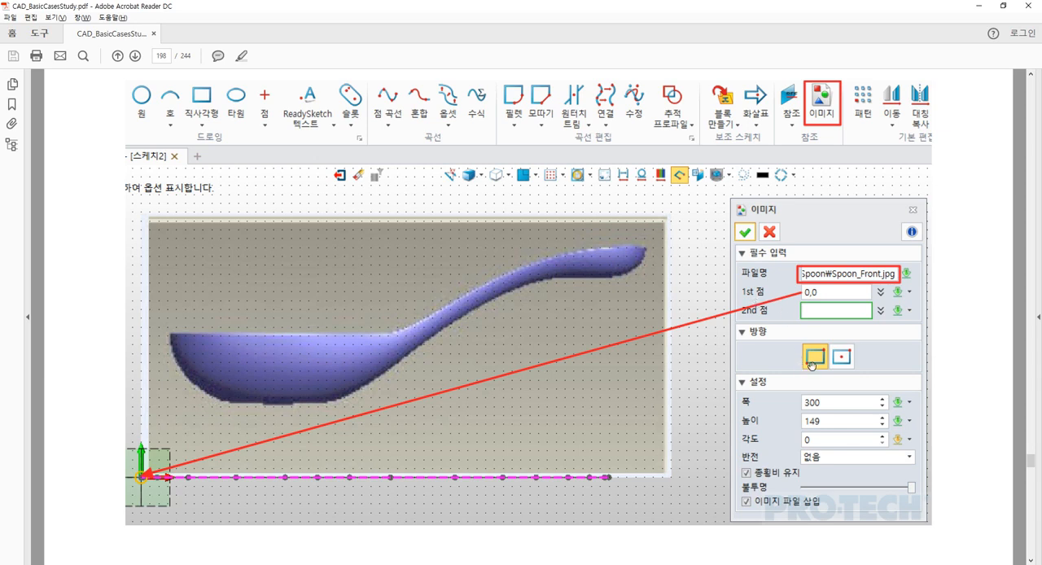
scroll(822, 352, down, 1)
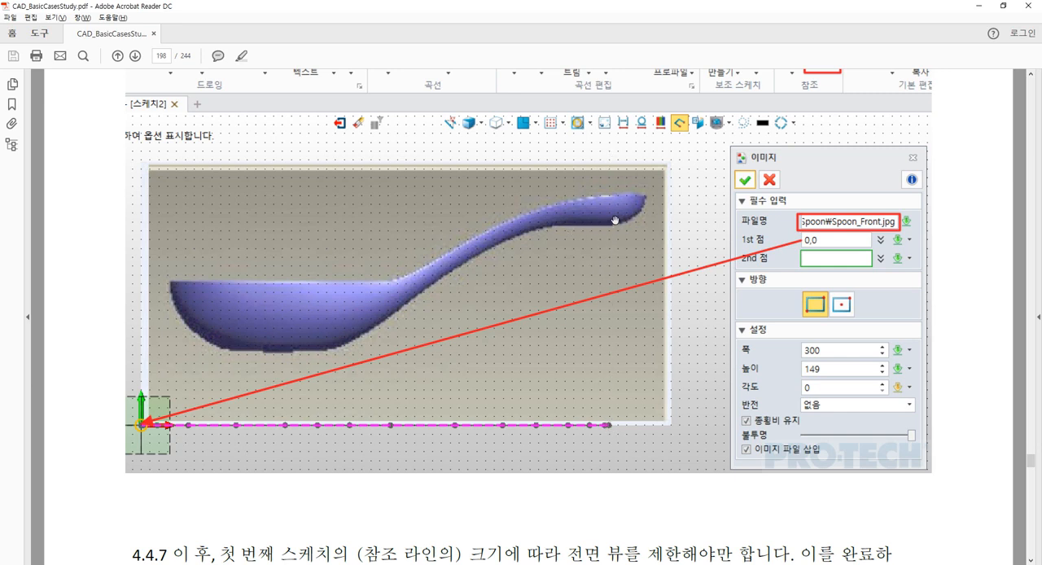
scroll(658, 296, down, 2)
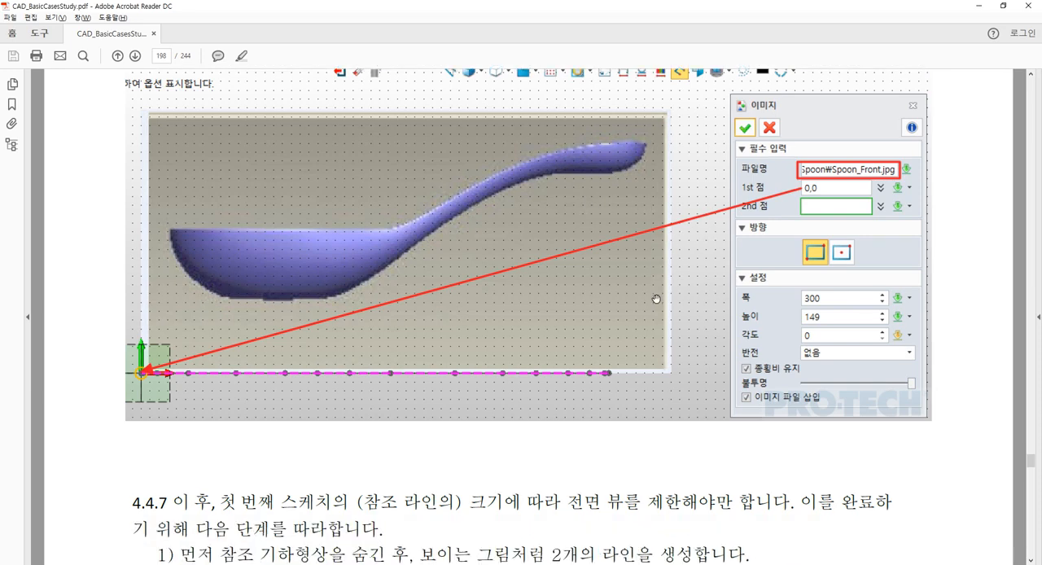
scroll(656, 299, up, 3)
key(alt+Tab)
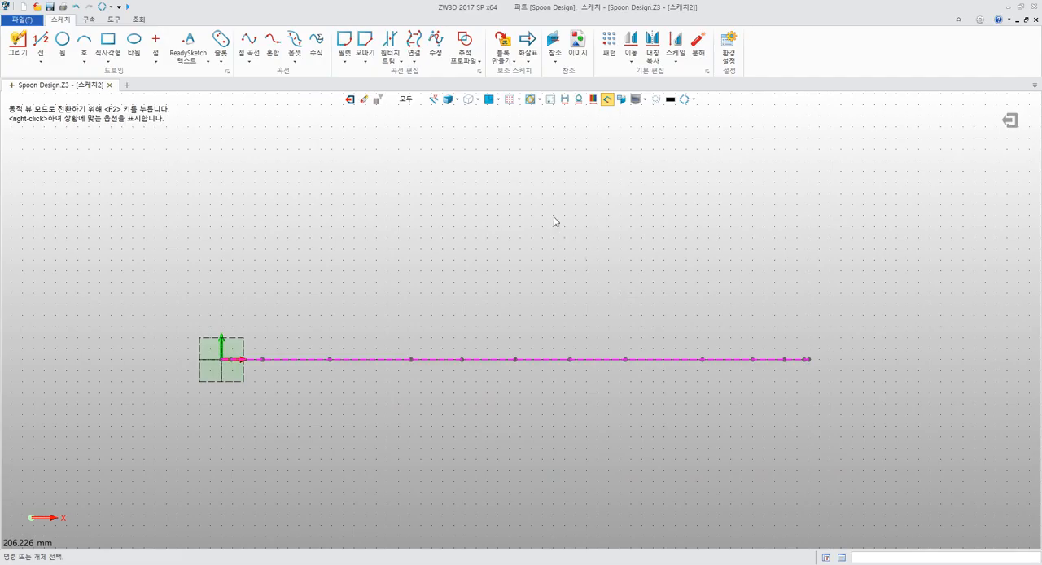
Insert the Spoon_Front.jpg image into the sketch with its first corner at the origin (0,0)
click(578, 47)
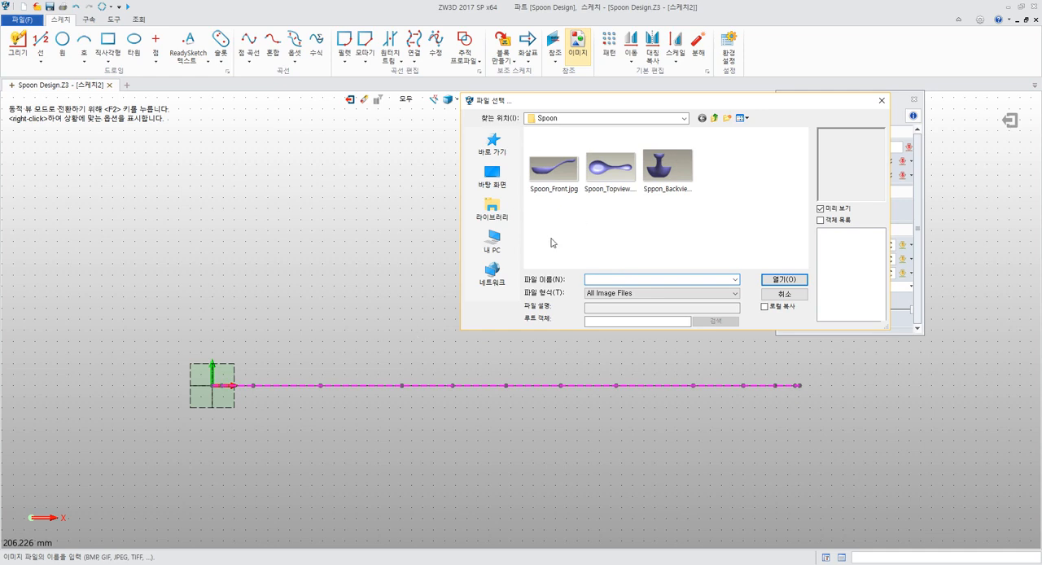
click(561, 175)
click(770, 280)
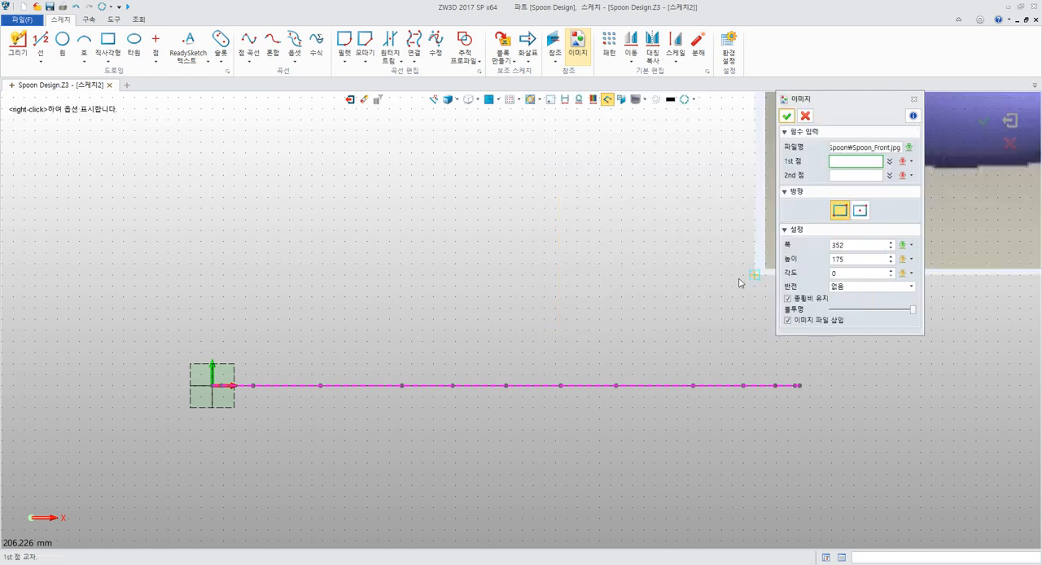
click(212, 387)
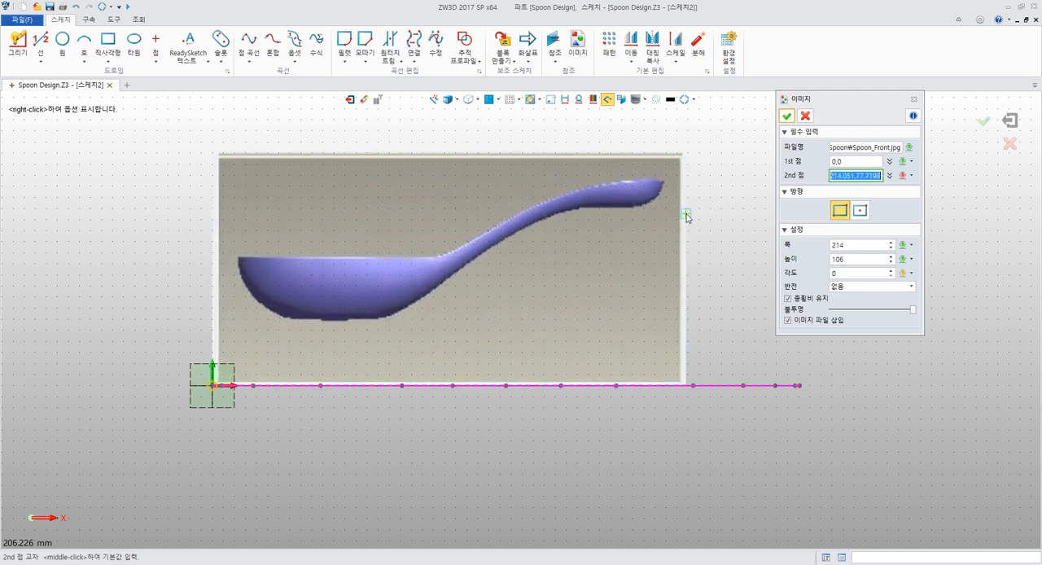
Set the Spoon_Front.jpg image's width to 300 with its aspect ratio kept, and finish placing it in the sketch
middle_drag(687, 158, 364, 294)
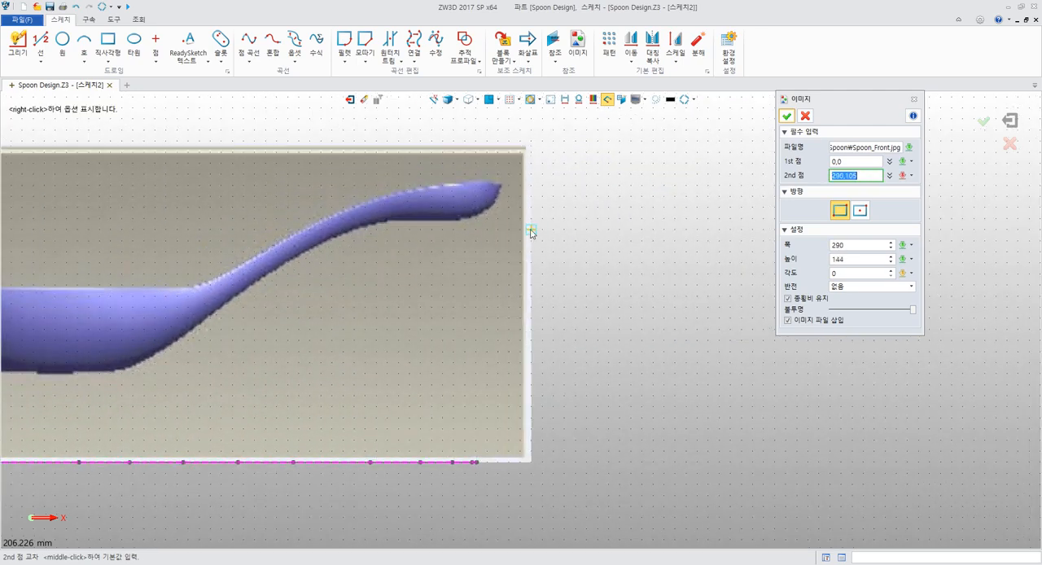
click(843, 246)
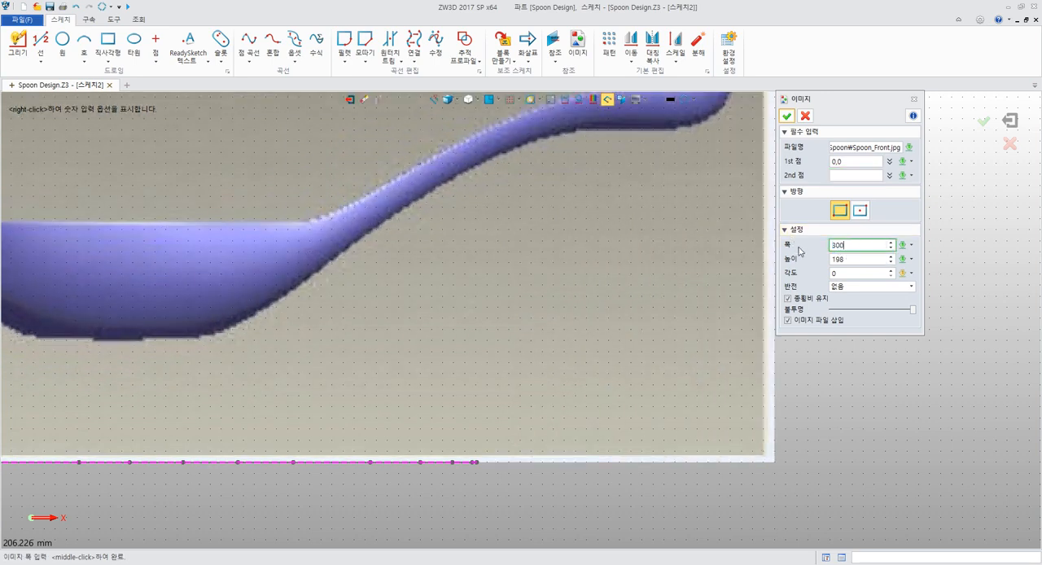
key(Return)
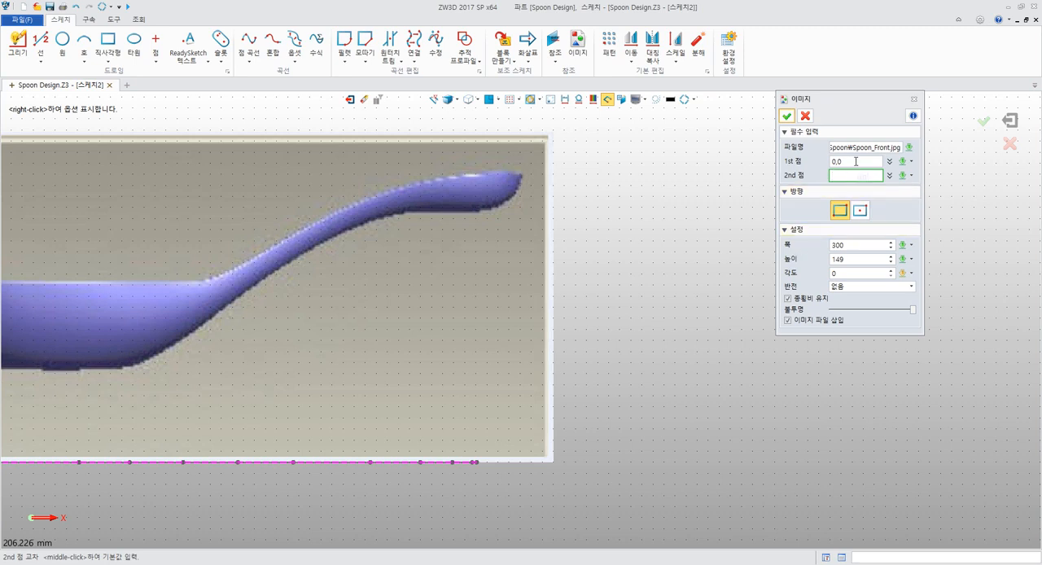
click(879, 245)
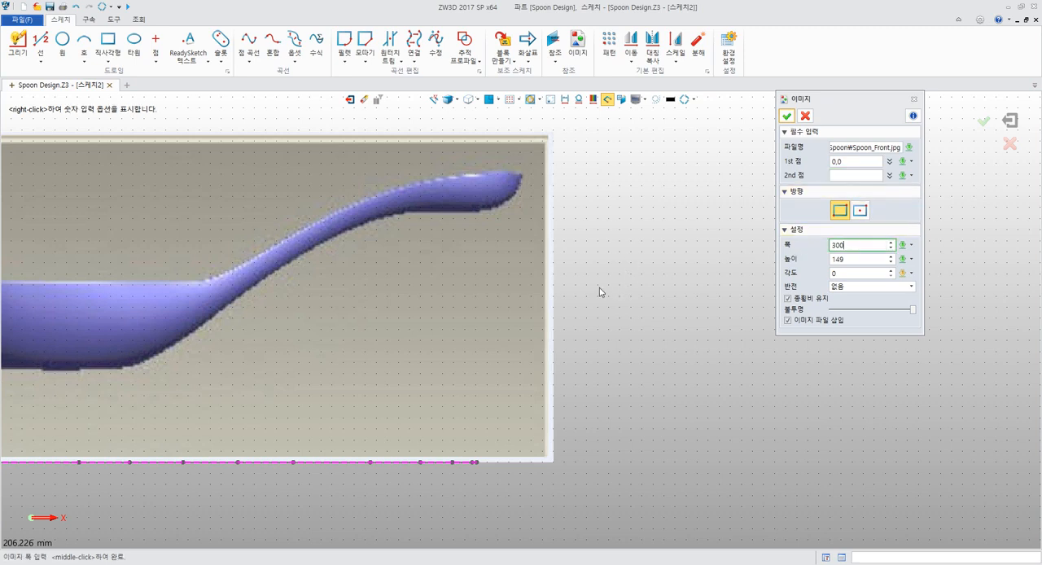
middle_drag(600, 288, 704, 270)
scroll(704, 270, down, 2)
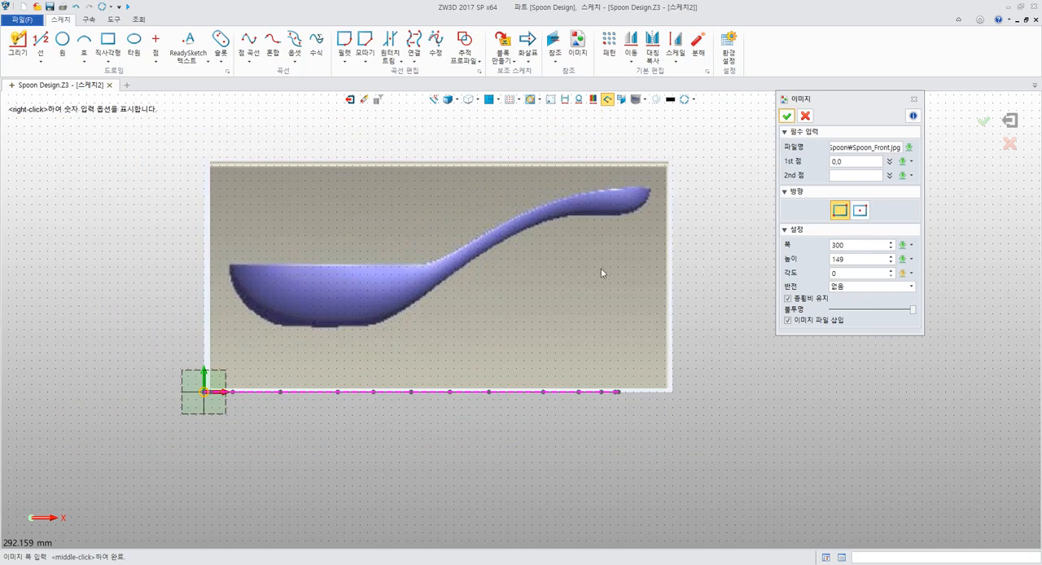
click(792, 119)
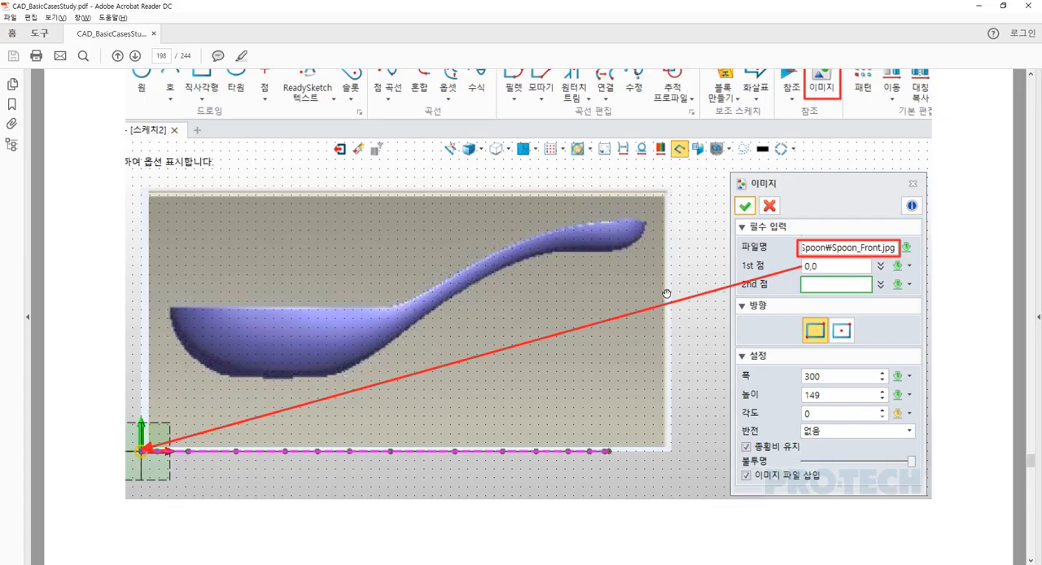
Read in the PDF guide in Acrobat Reader how to draw the two lines bounding the spoon bowl, and return to ZW3D
scroll(666, 293, down, 10)
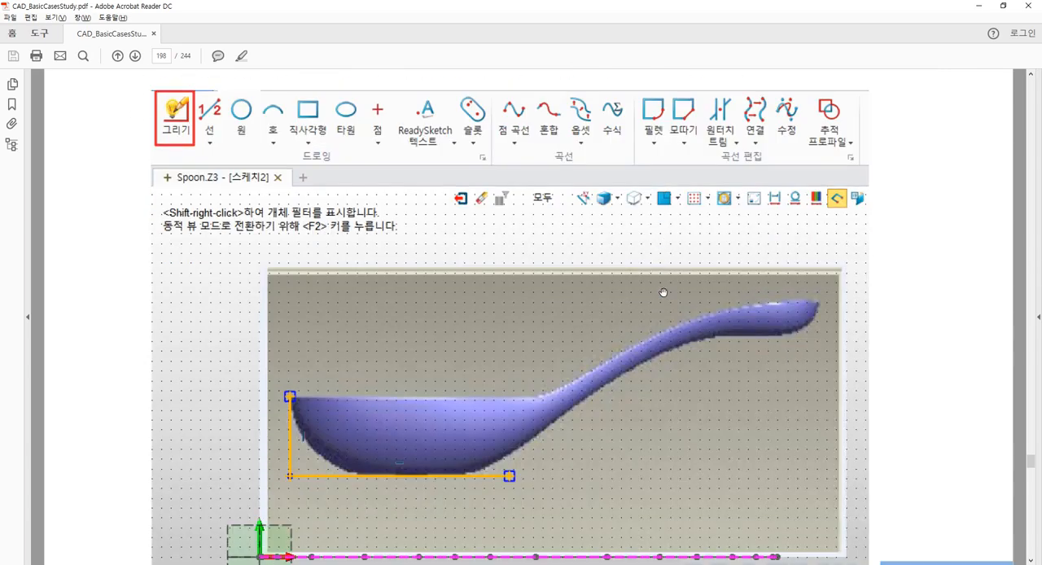
scroll(663, 292, down, 1)
scroll(651, 287, down, 6)
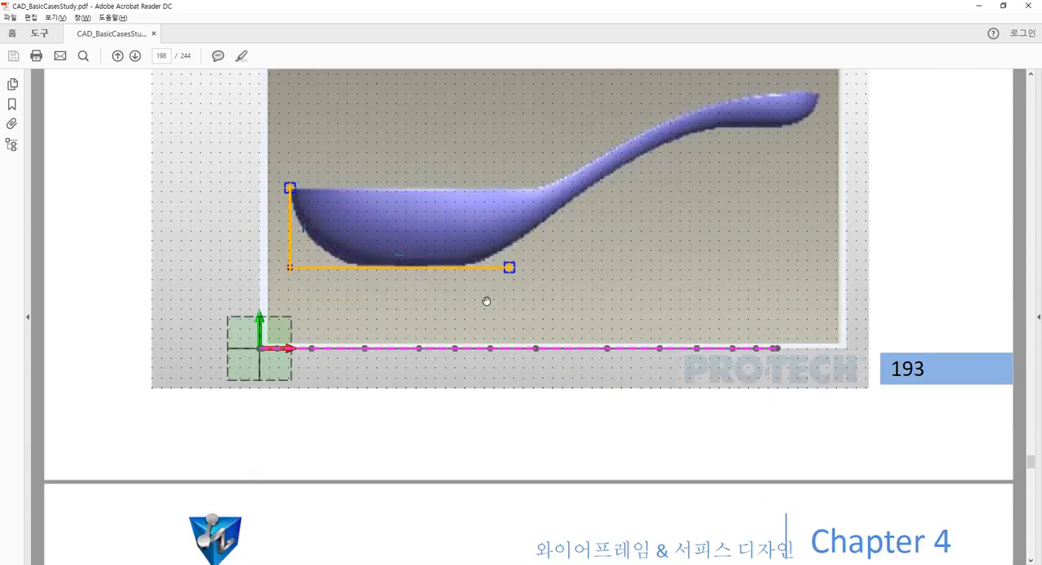
ctrl+scroll(423, 295, up, 2)
ctrl+scroll(418, 296, up, 1)
ctrl+scroll(419, 296, down, 1)
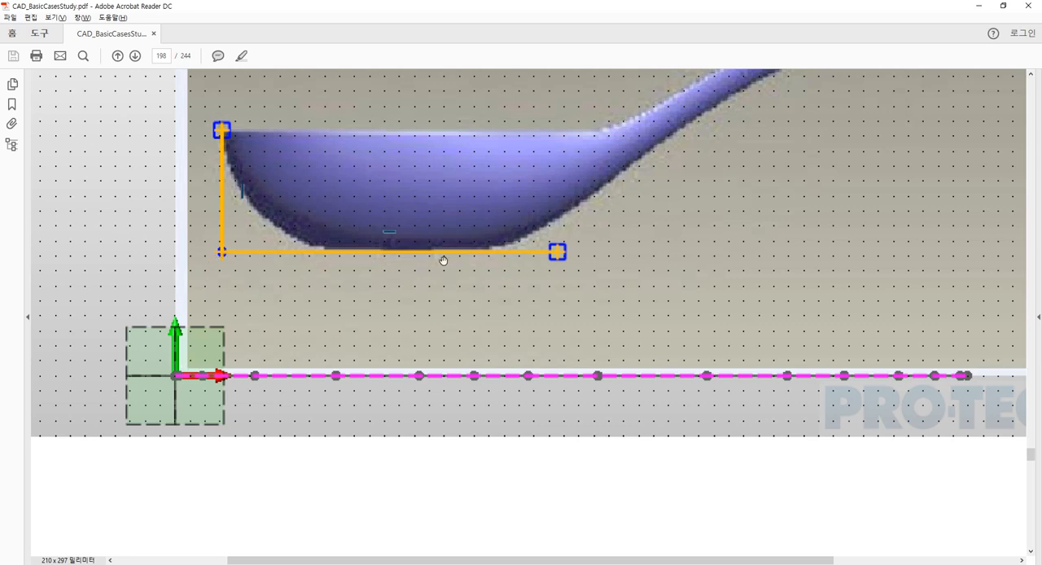
key(alt+Tab)
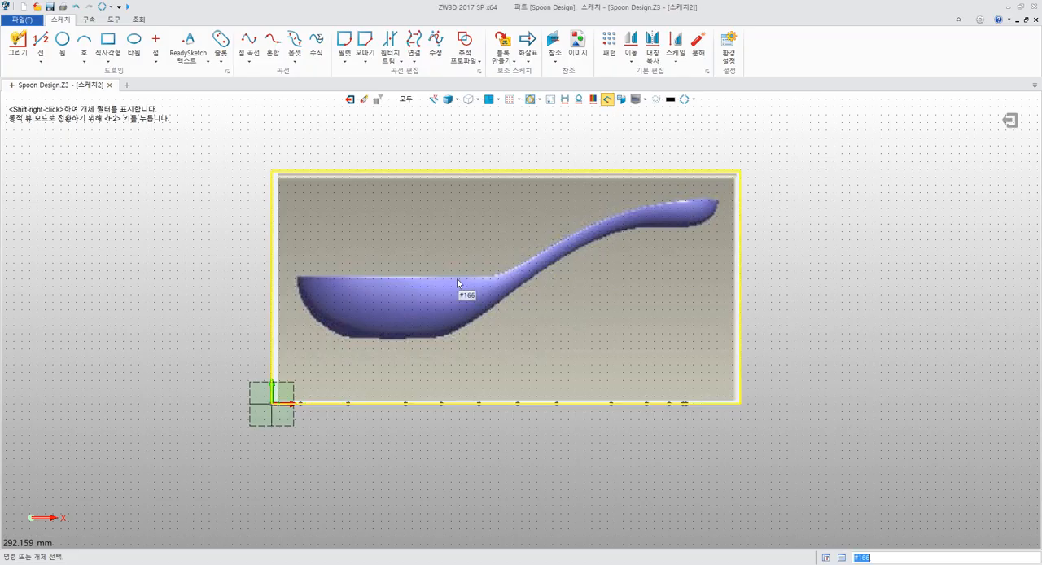
Draw a vertical line about 41 mm long with the Draw tool from the bowl's outer rim corner down to its underside level
middle_drag(419, 261, 546, 239)
scroll(537, 237, up, 3)
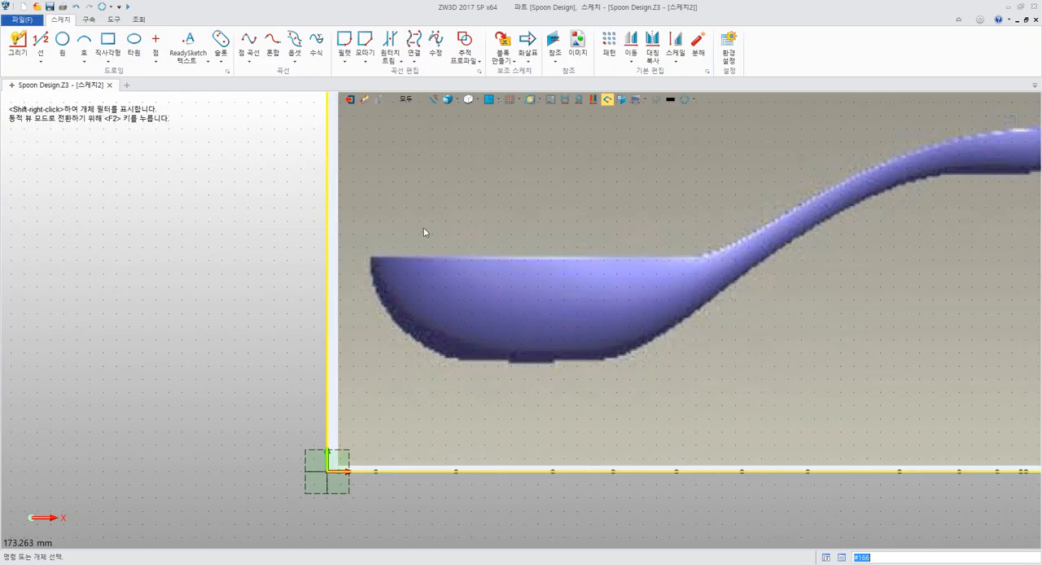
click(27, 57)
scroll(333, 241, up, 6)
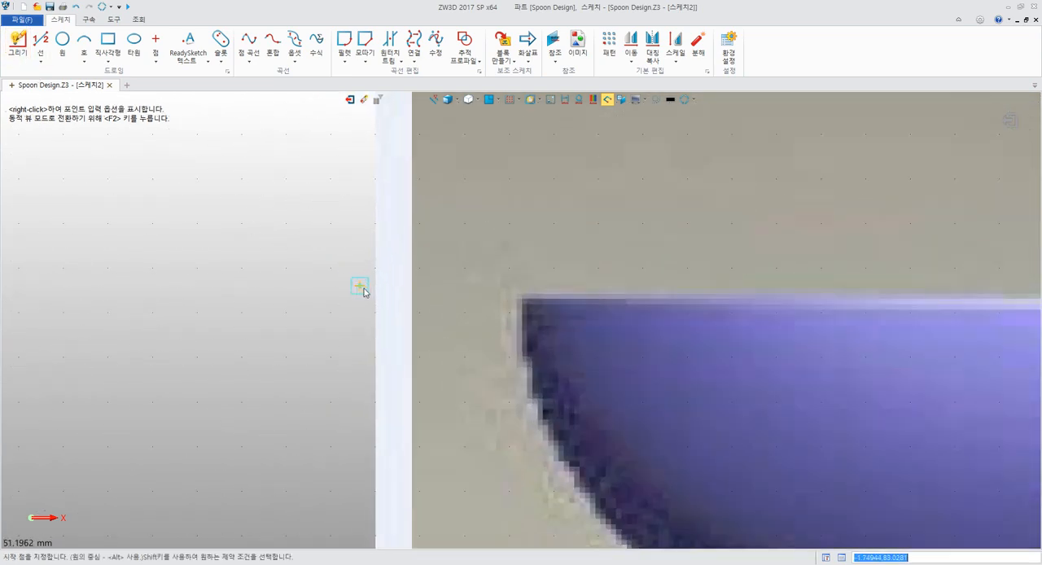
middle_drag(480, 315, 386, 274)
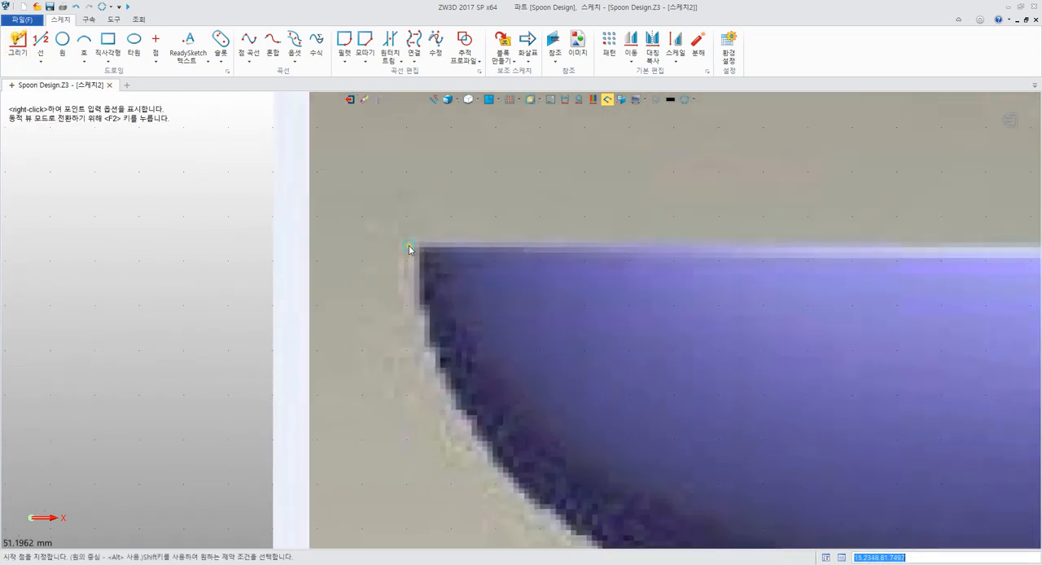
click(408, 249)
scroll(400, 348, down, 5)
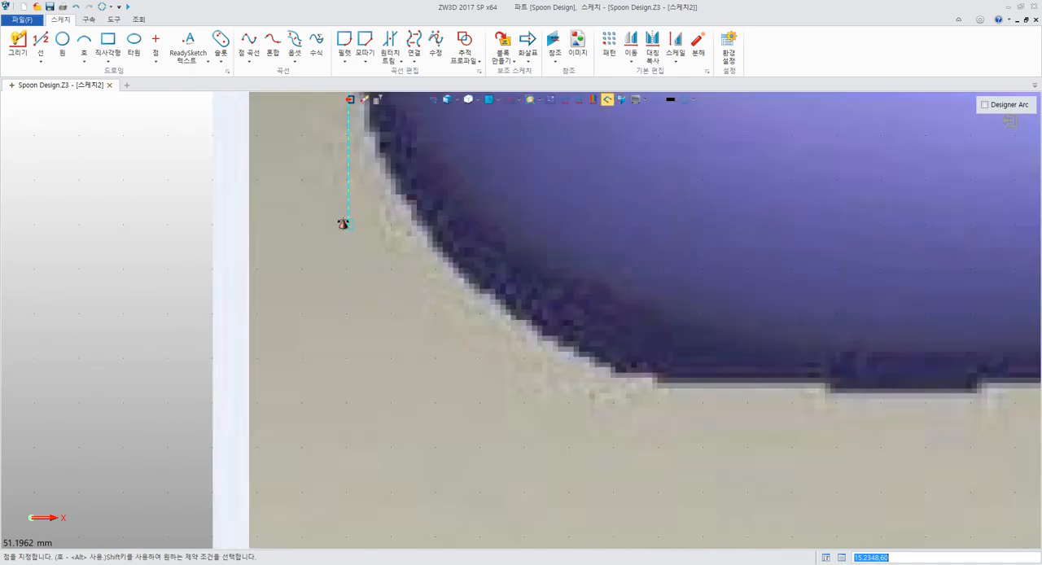
scroll(367, 298, down, 2)
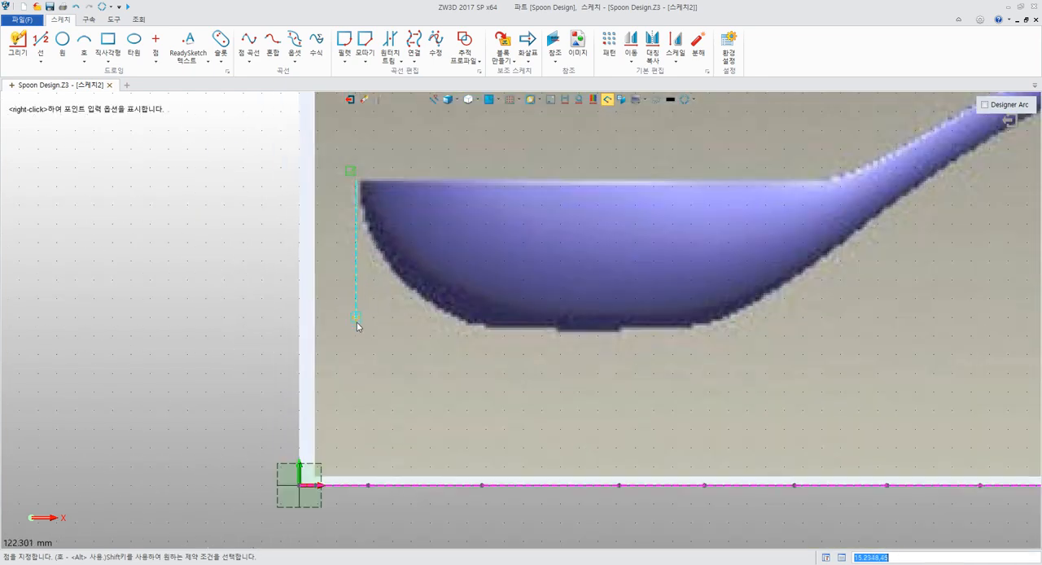
scroll(356, 322, up, 4)
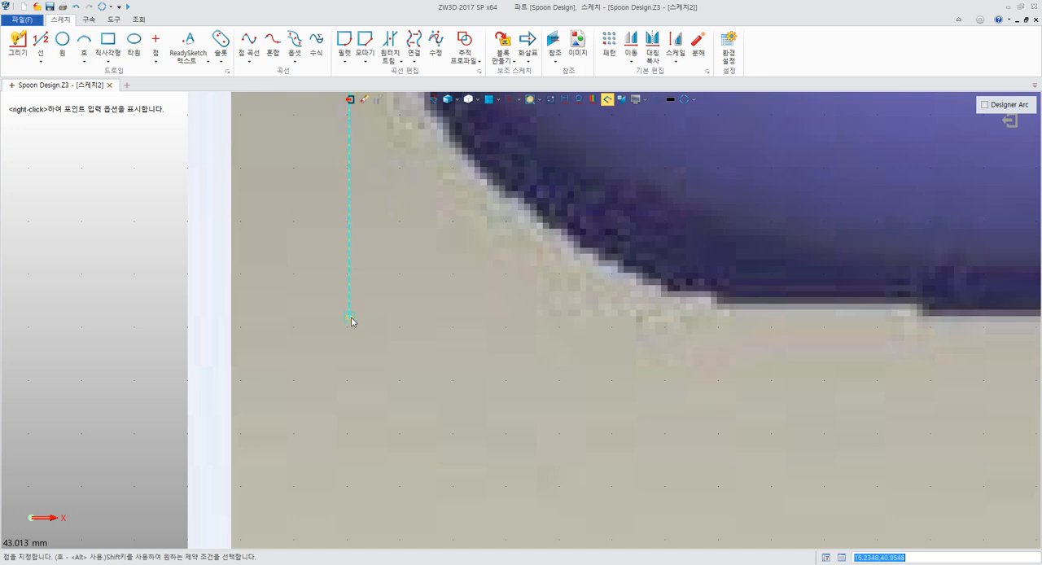
click(350, 318)
Continue with a horizontal line along the bowl's underside, running past its flat base toward the handle, and end the Draw command
middle_drag(738, 324, 184, 322)
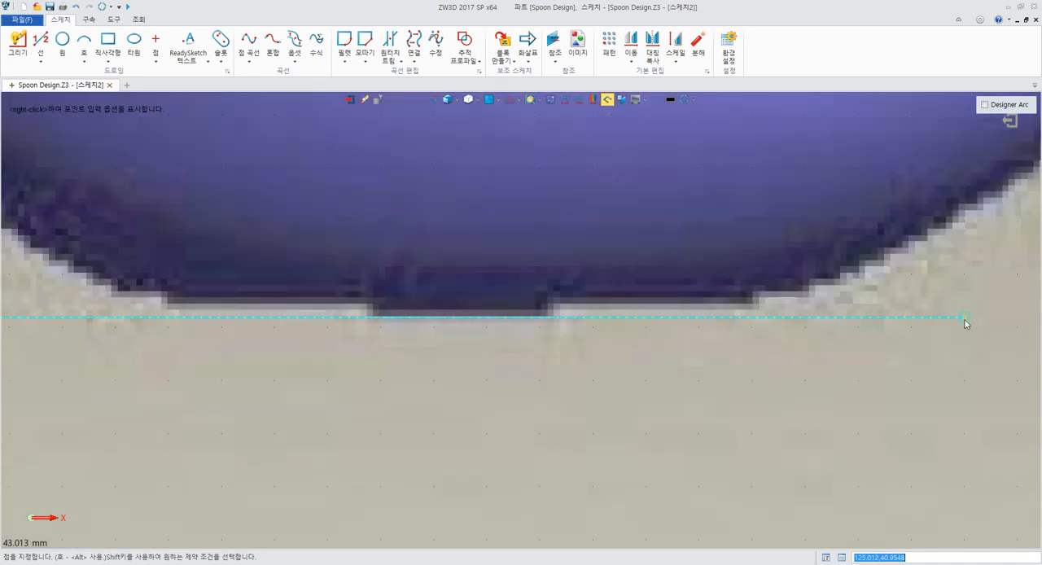
scroll(969, 323, down, 4)
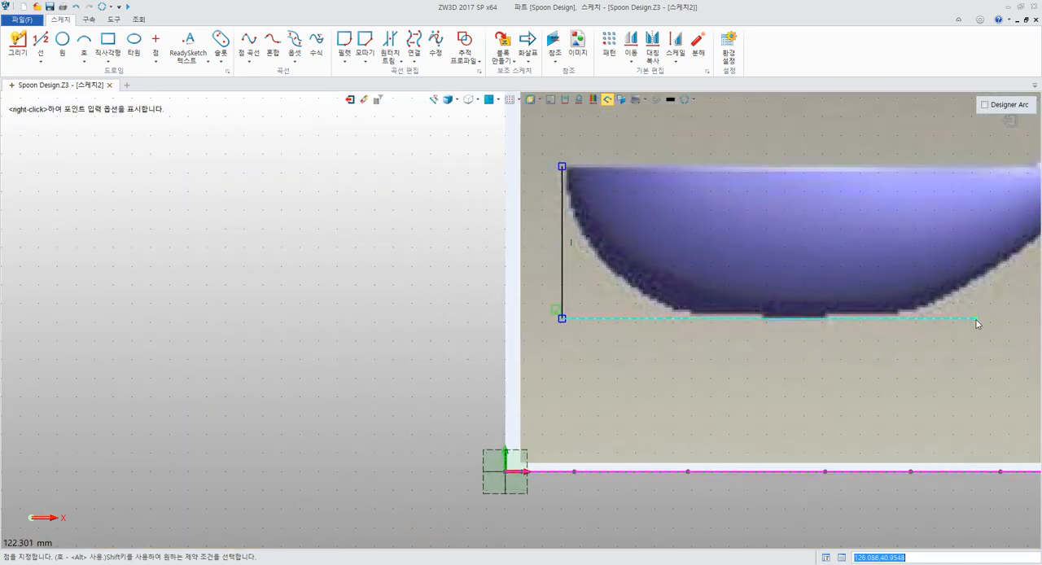
click(991, 318)
key(Escape)
middle_drag(401, 350, 228, 333)
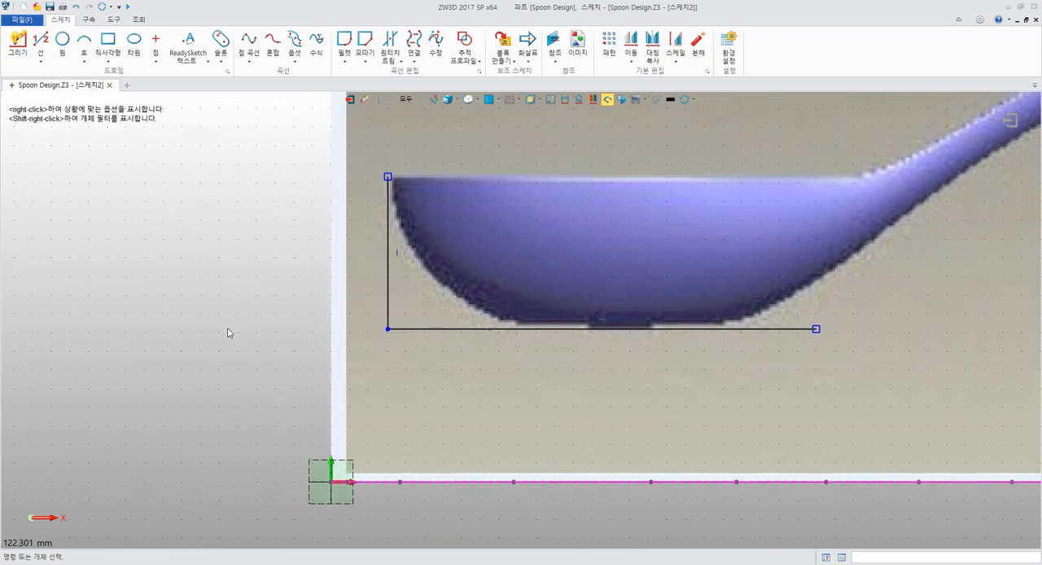
Switch to the PDF guide in Acrobat Reader, read how to move the image and two lines to the origin, and return to ZW3D
key(alt+Tab)
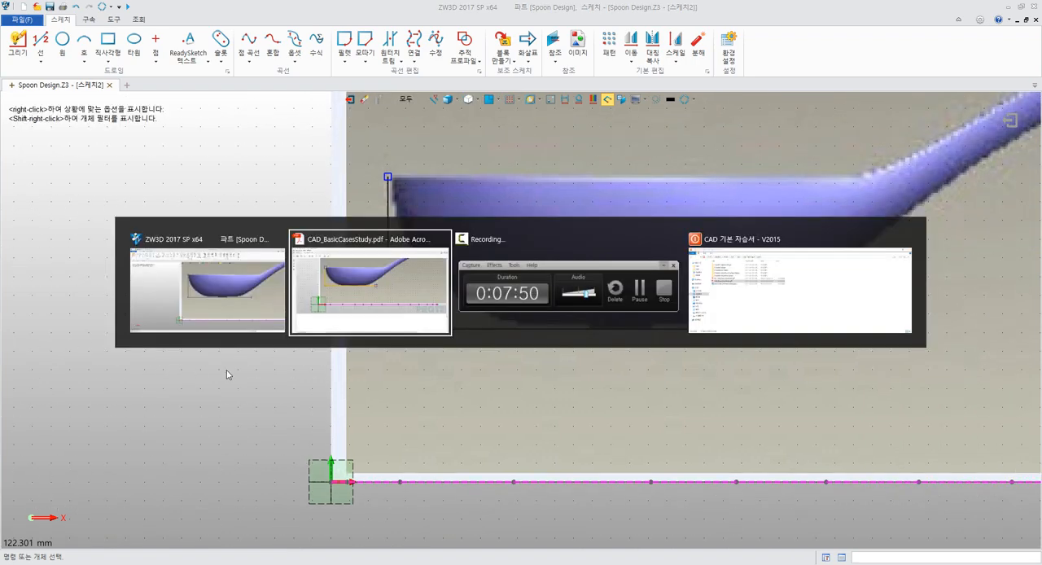
scroll(300, 335, down, 8)
scroll(298, 333, down, 1)
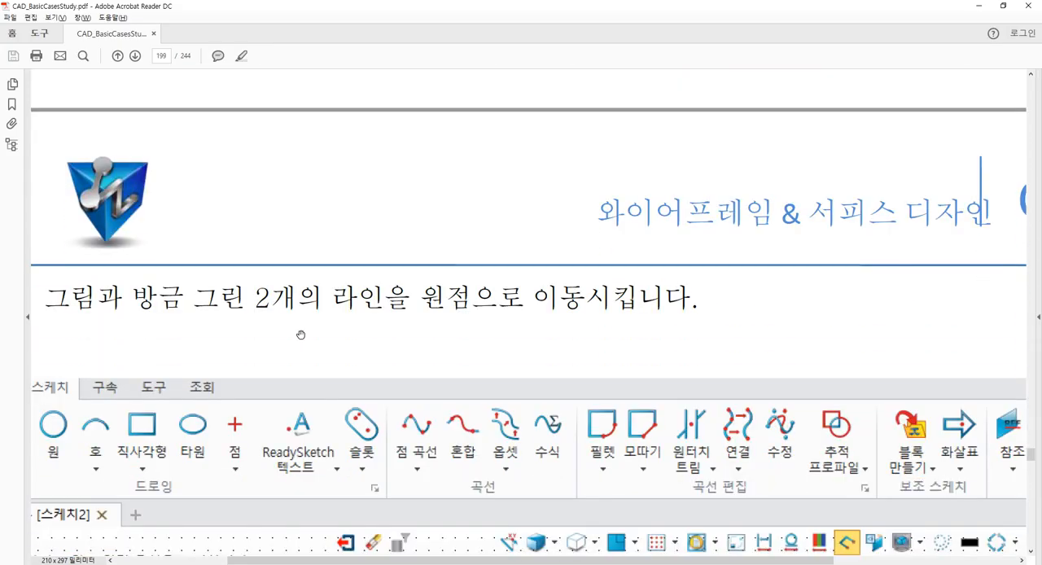
ctrl+scroll(298, 333, down, 2)
scroll(372, 333, down, 4)
scroll(422, 338, down, 2)
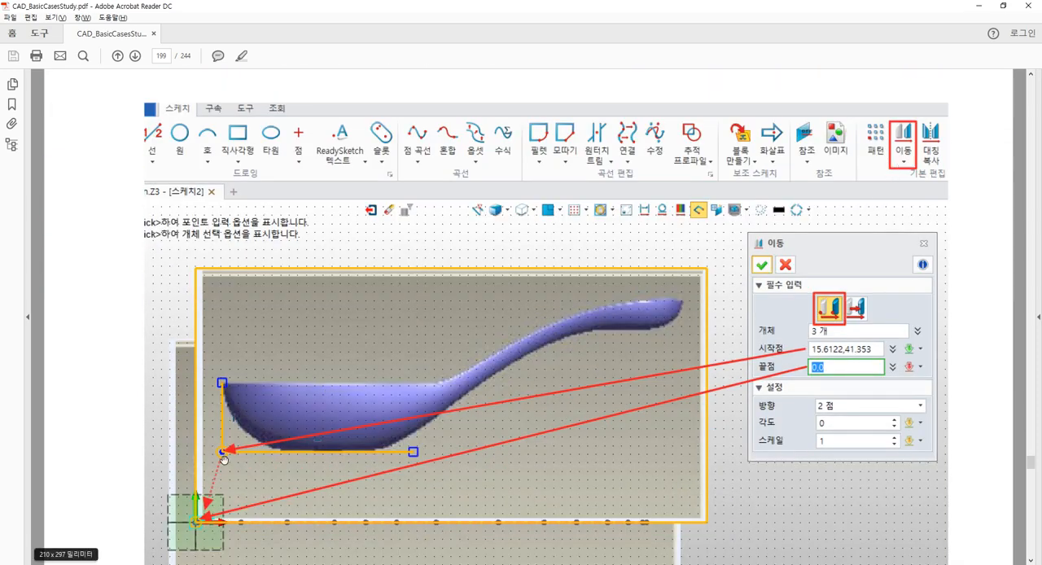
scroll(219, 449, down, 2)
scroll(234, 392, down, 1)
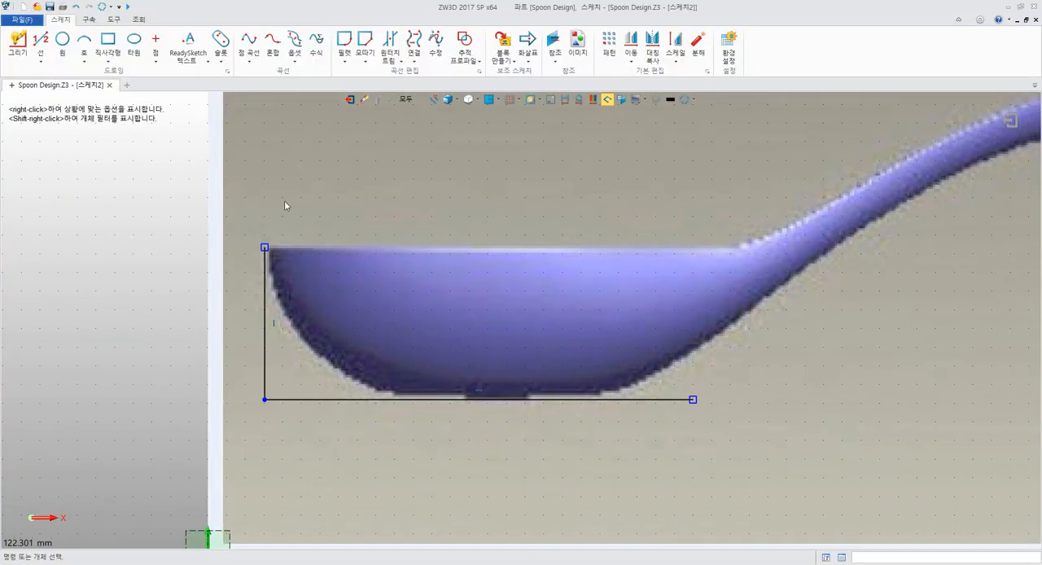
Move the spoon image and both lines point to point, from the lines' shared corner to the origin (0,0)
click(631, 45)
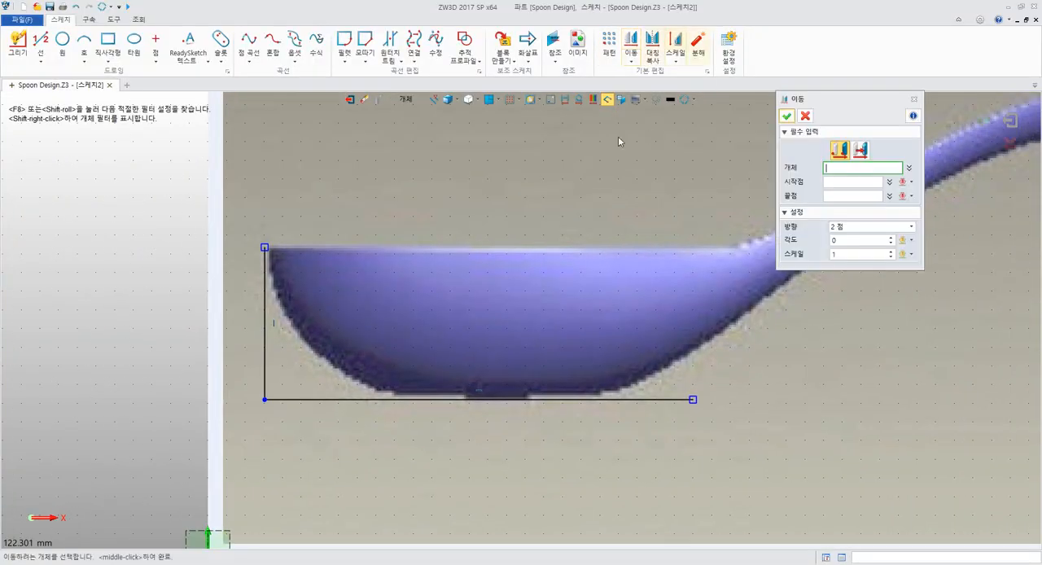
scroll(607, 137, down, 3)
middle_drag(607, 143, 445, 231)
click(435, 231)
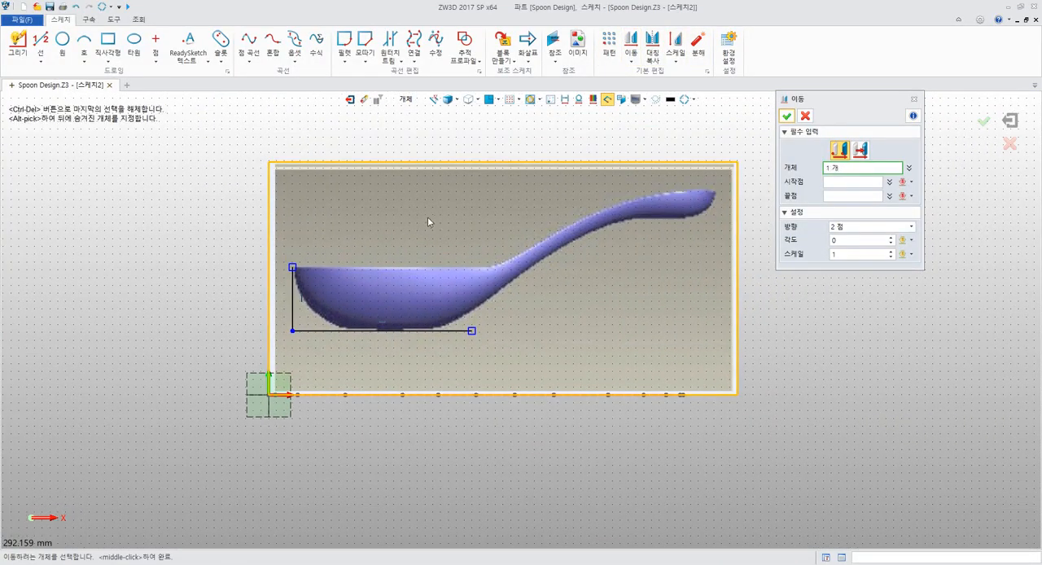
click(292, 287)
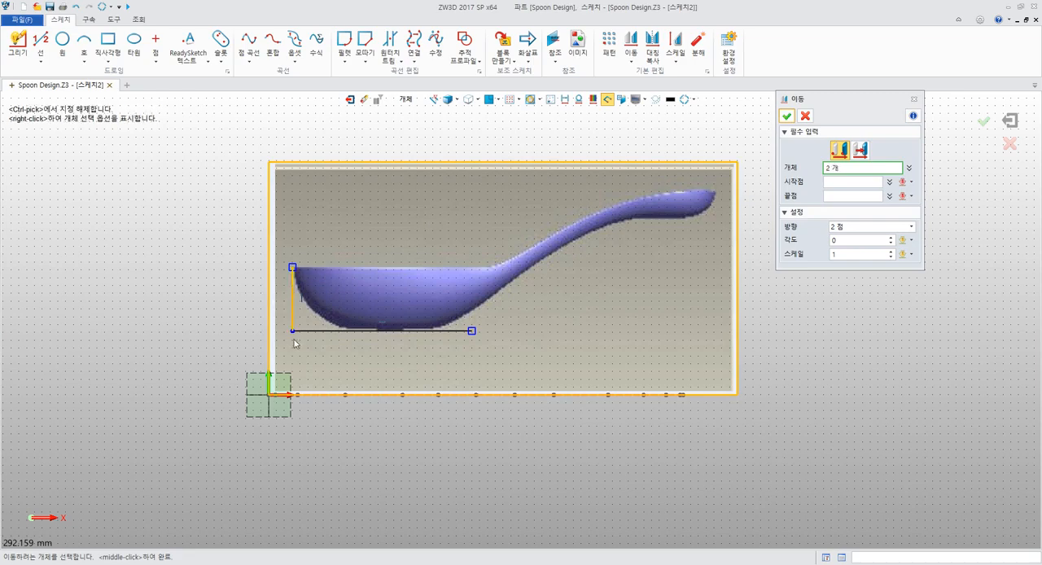
click(324, 331)
click(863, 183)
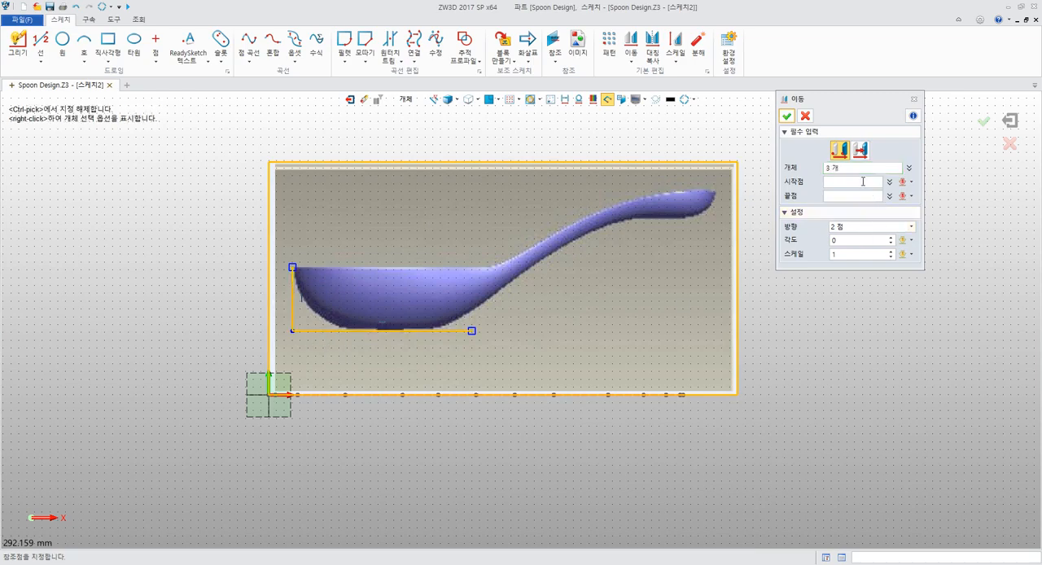
click(293, 332)
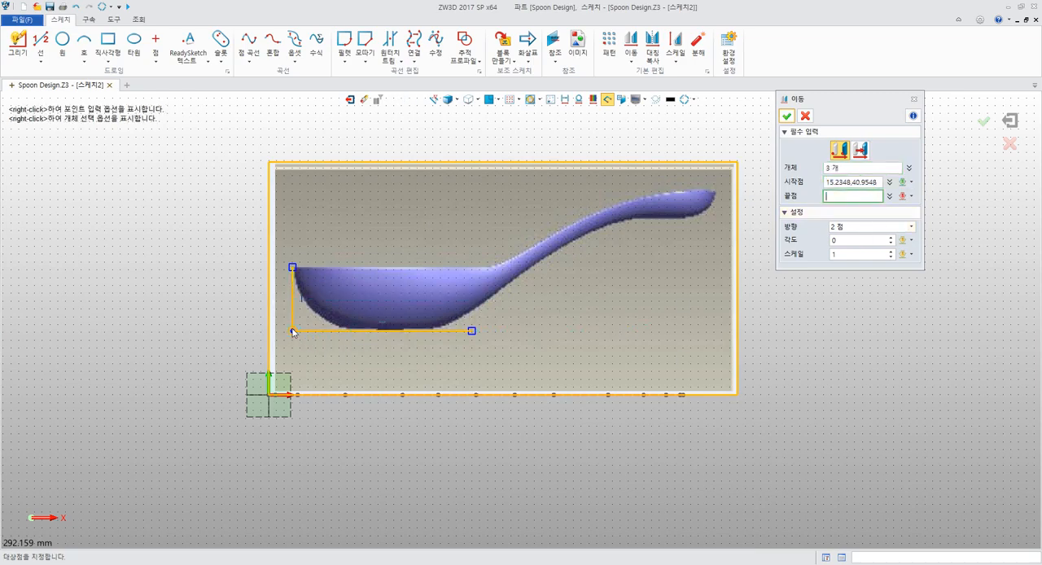
text(305,-45)
middle_drag(744, 456, 719, 325)
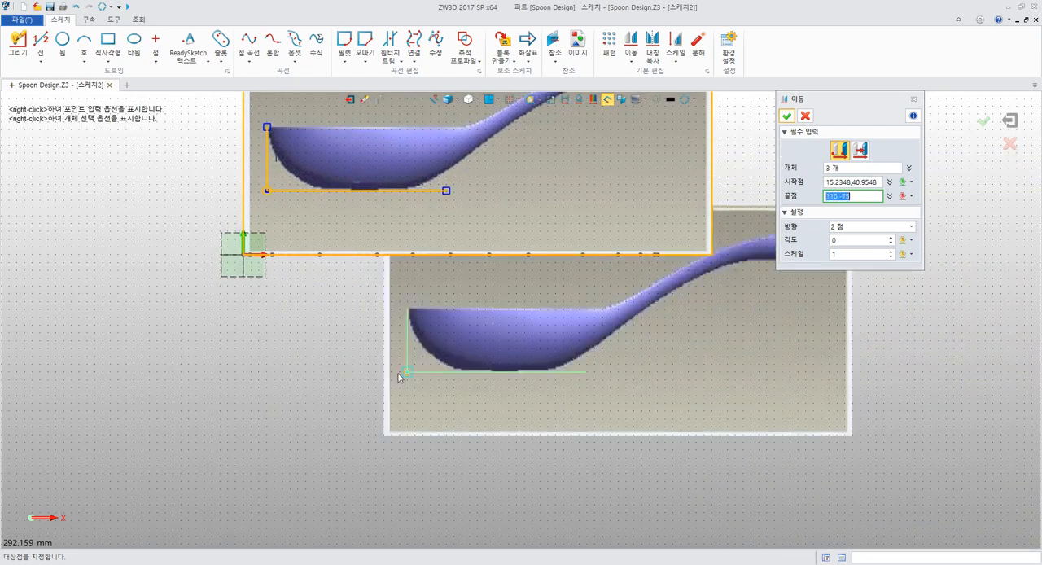
click(244, 256)
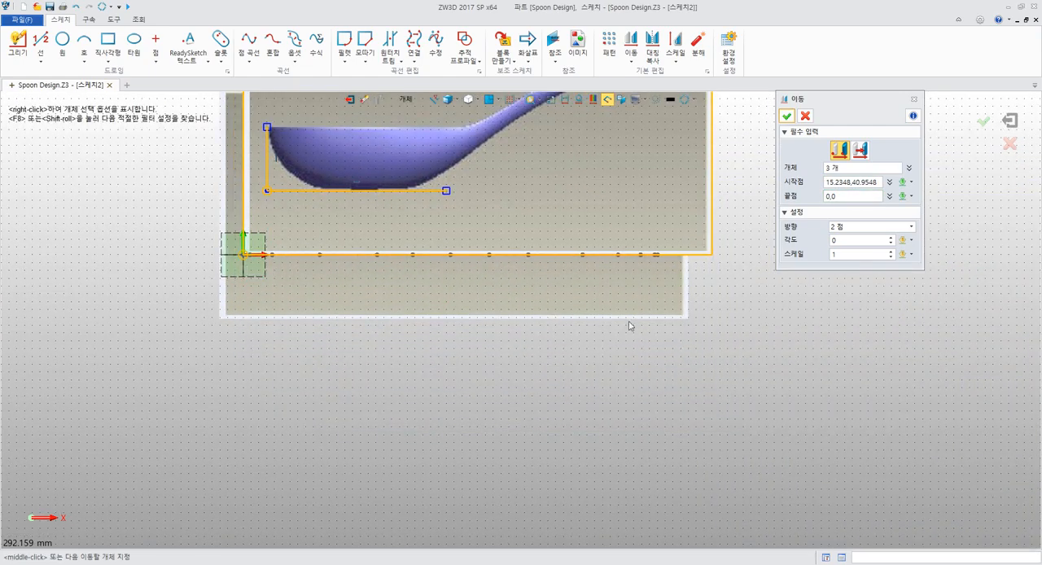
click(786, 115)
middle_drag(744, 198, 723, 310)
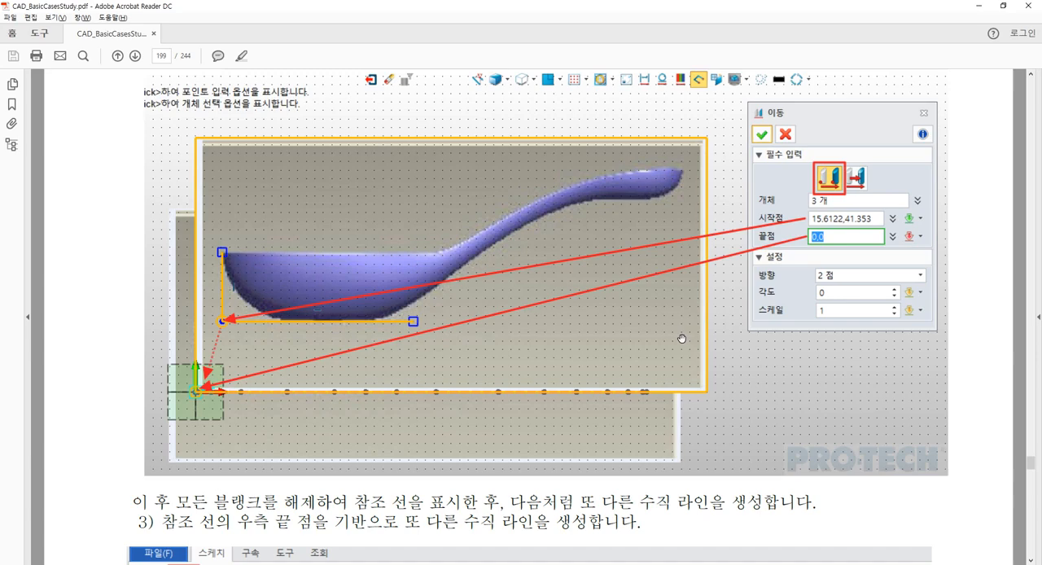
Switch to the PDF guide in Acrobat Reader and read step 3 on drawing the vertical line at the reference line's end
scroll(679, 337, down, 10)
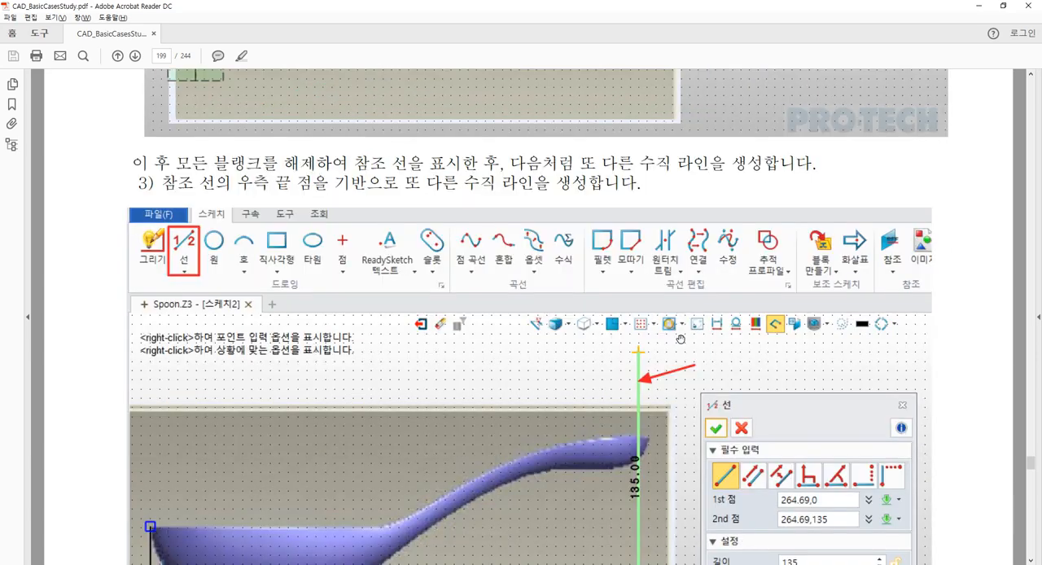
scroll(680, 337, down, 2)
scroll(670, 338, up, 1)
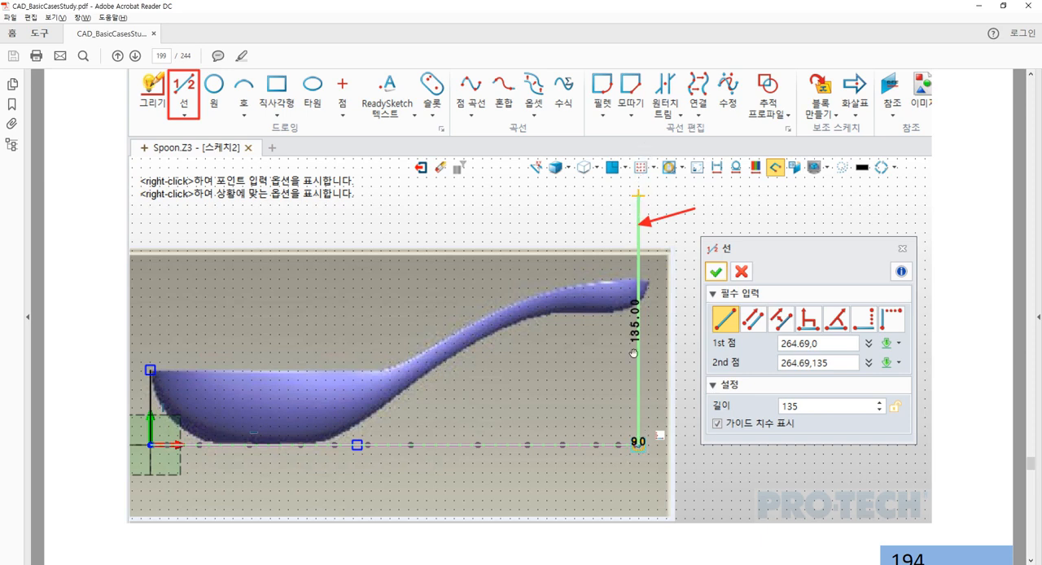
Switch back to ZW3D and draw a vertical line about 116.5 mm long upward from the handle-side end of the horizontal line
key(alt+Tab)
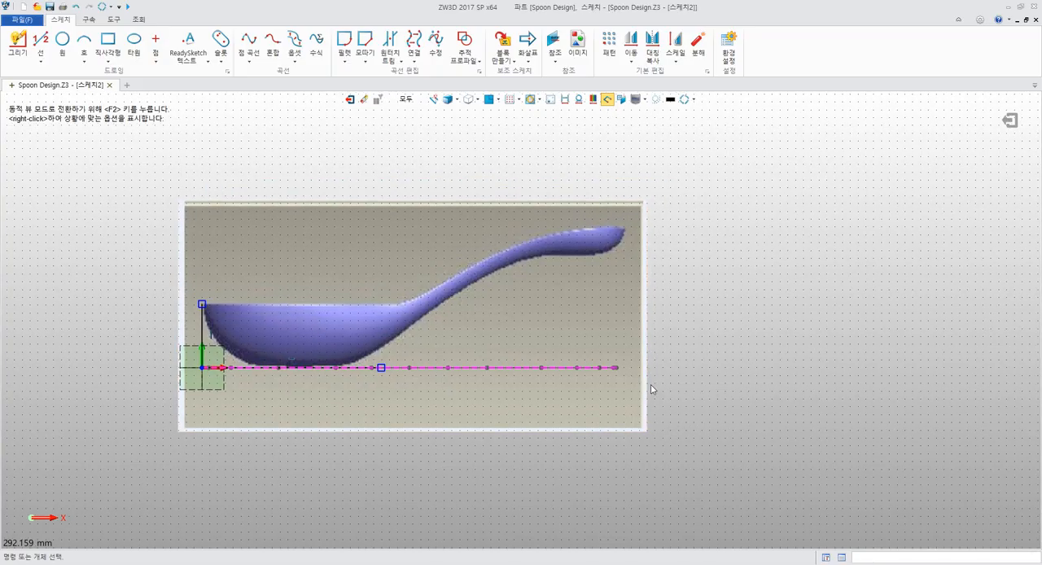
click(40, 41)
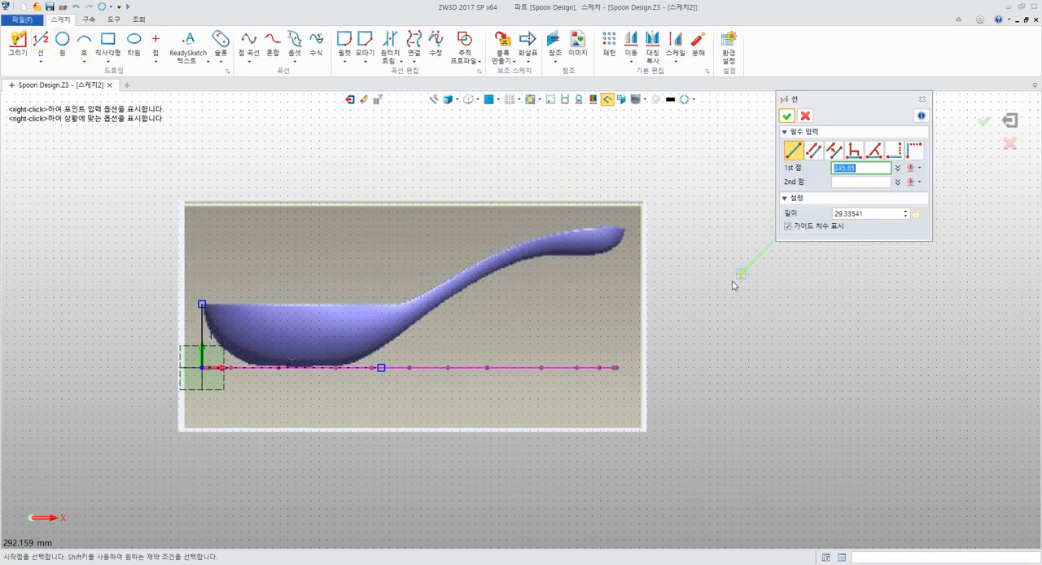
click(617, 369)
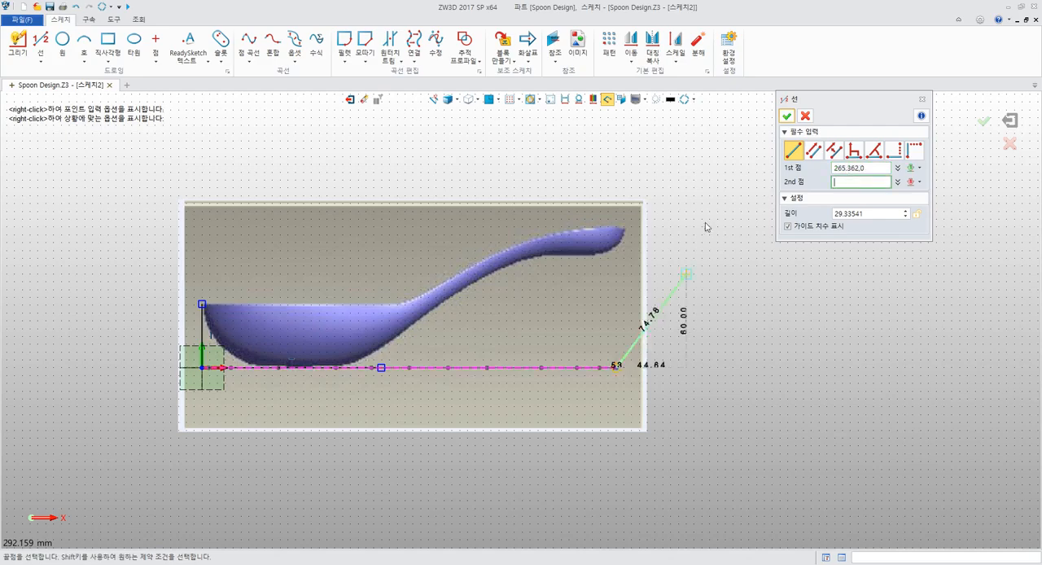
scroll(667, 244, up, 3)
scroll(666, 282, up, 5)
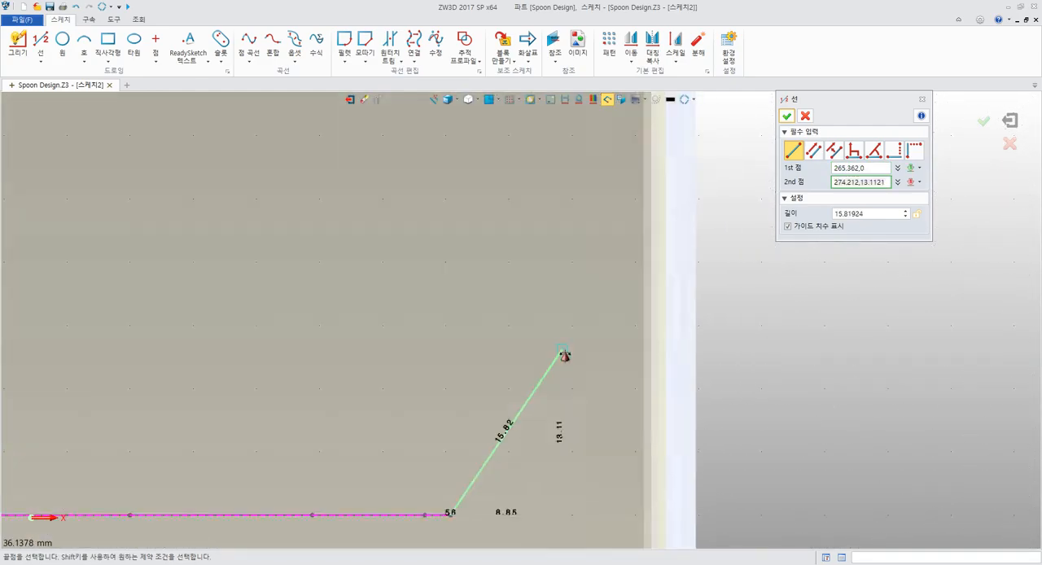
scroll(563, 342, down, 5)
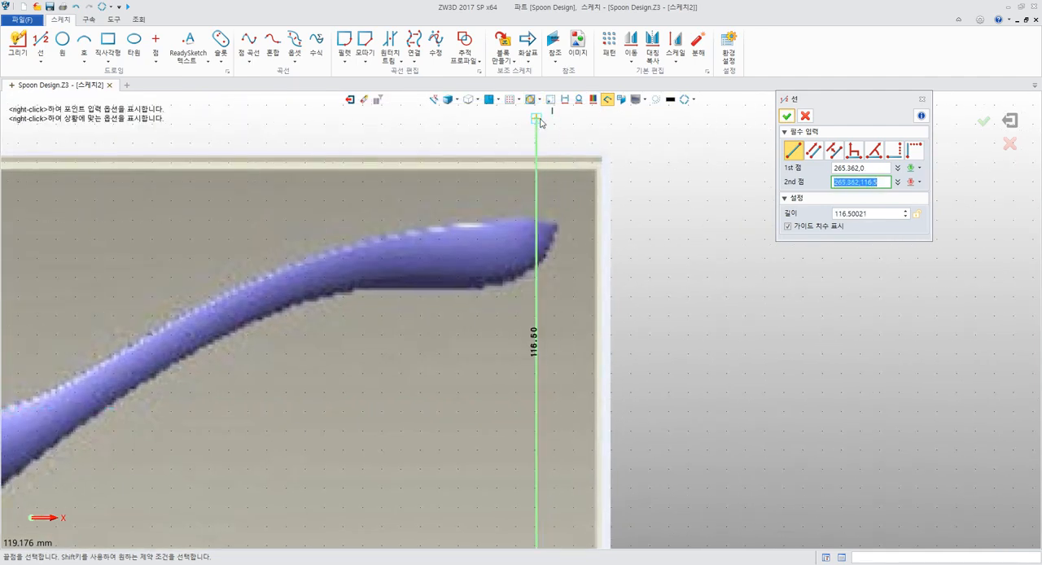
click(539, 120)
middle_click(631, 138)
middle_drag(638, 213, 744, 170)
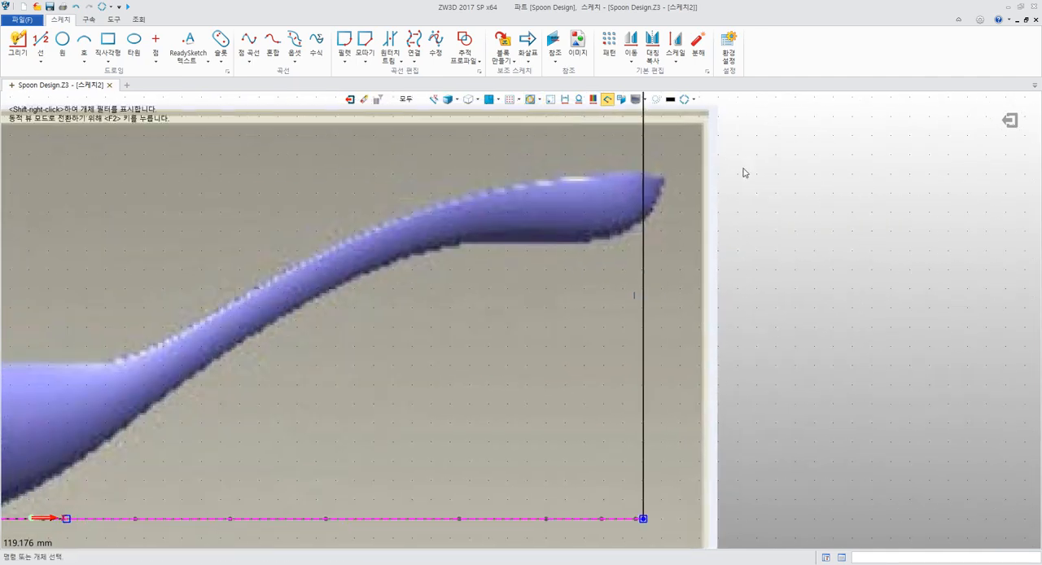
scroll(746, 170, down, 3)
scroll(748, 175, down, 2)
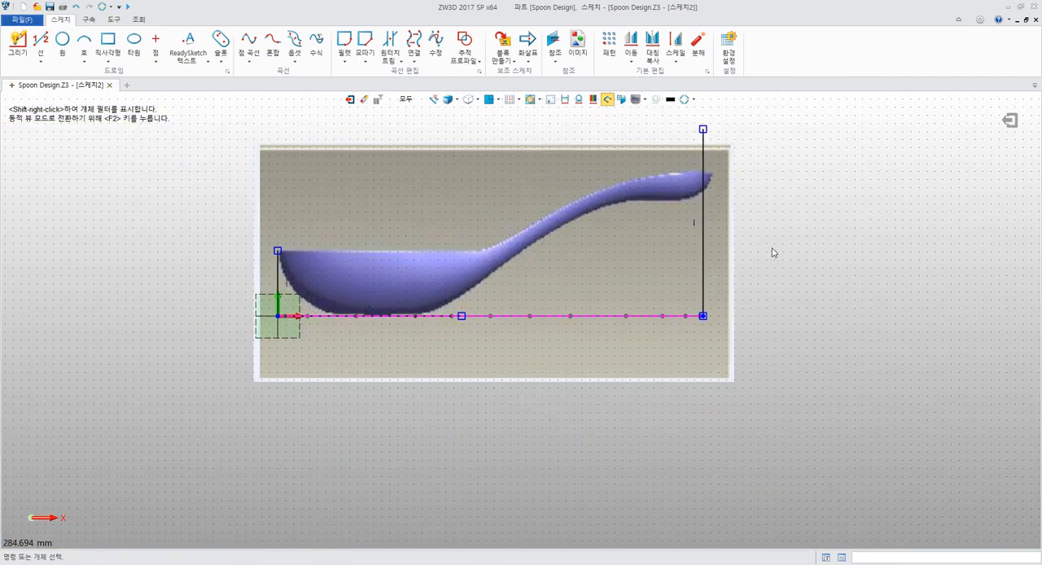
scroll(774, 253, up, 5)
middle_drag(760, 158, 654, 323)
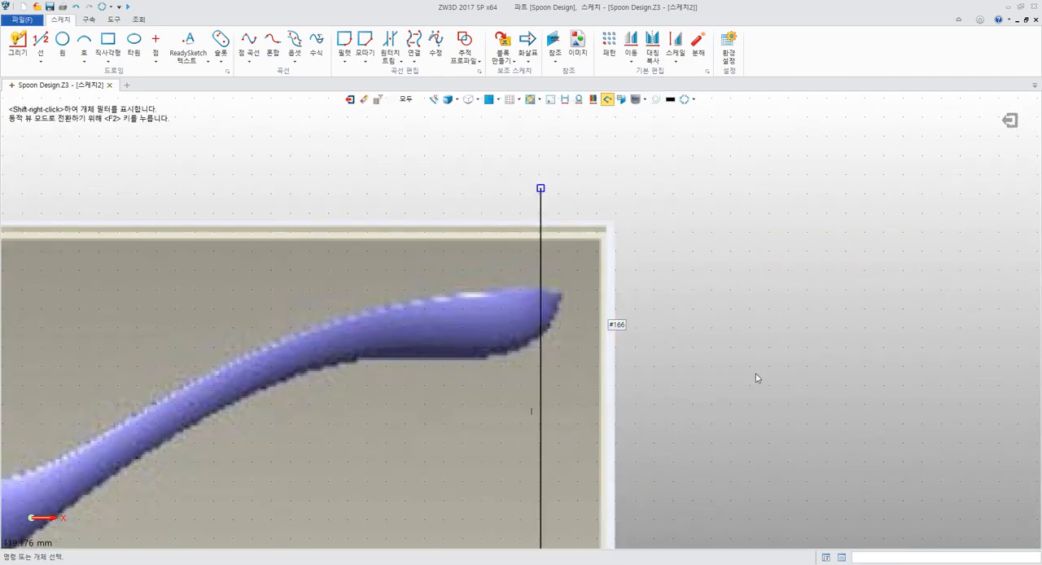
scroll(756, 374, down, 5)
Switch to the PDF guide in Acrobat Reader and read step 4 on resizing the spoon image with its aspect ratio kept
key(alt+Tab)
scroll(756, 373, down, 3)
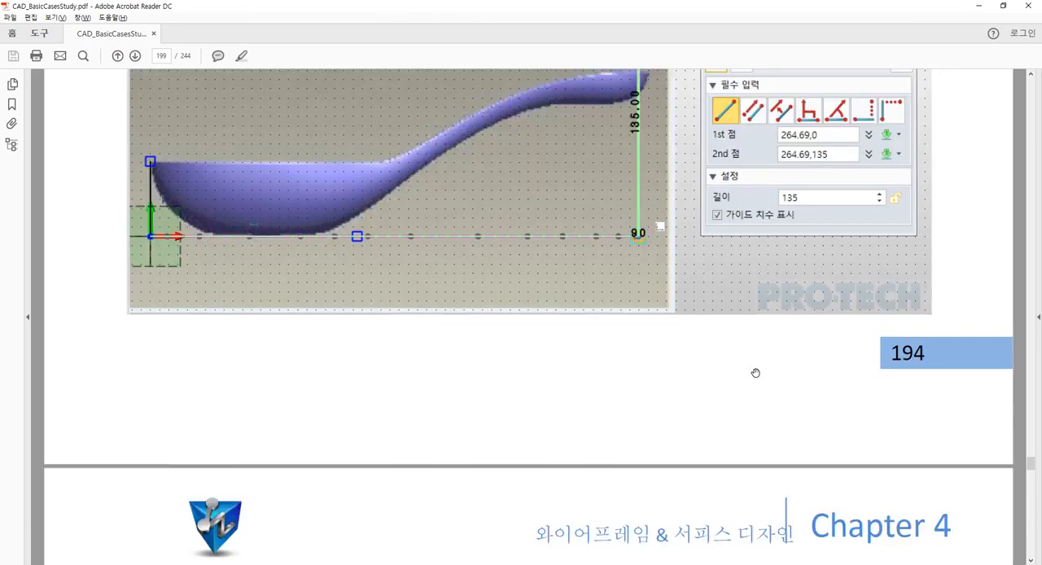
scroll(755, 373, down, 5)
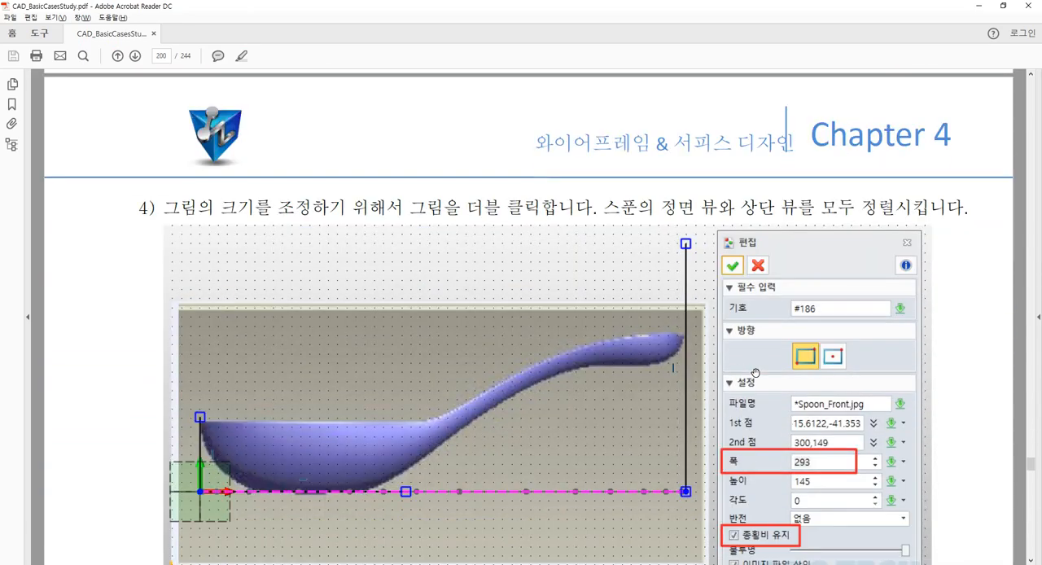
scroll(756, 373, down, 2)
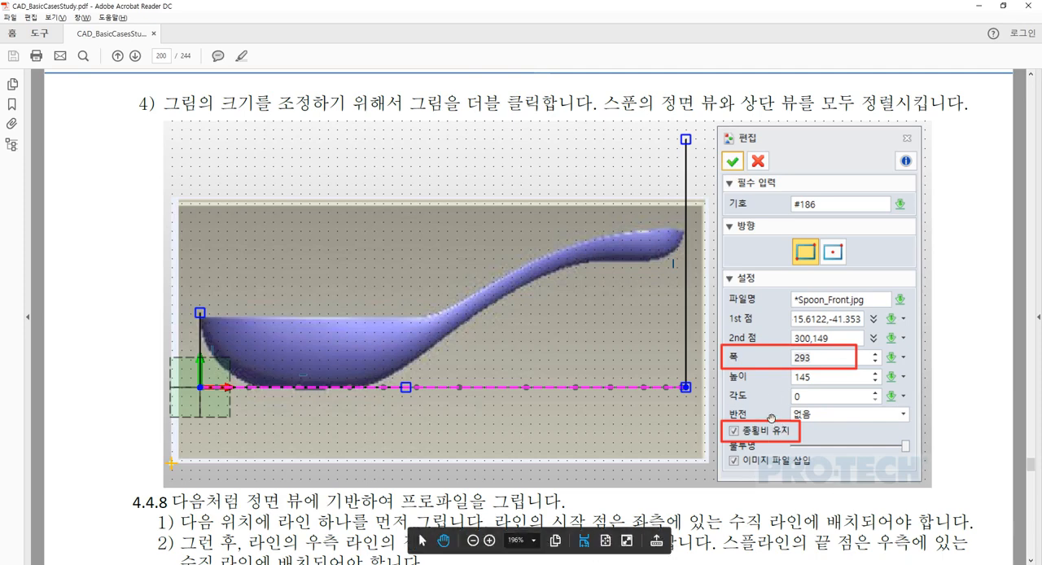
Return to ZW3D, set the front-view image's width to 294 with the aspect ratio kept, and check the spoon's ends against both vertical lines
key(alt+Tab)
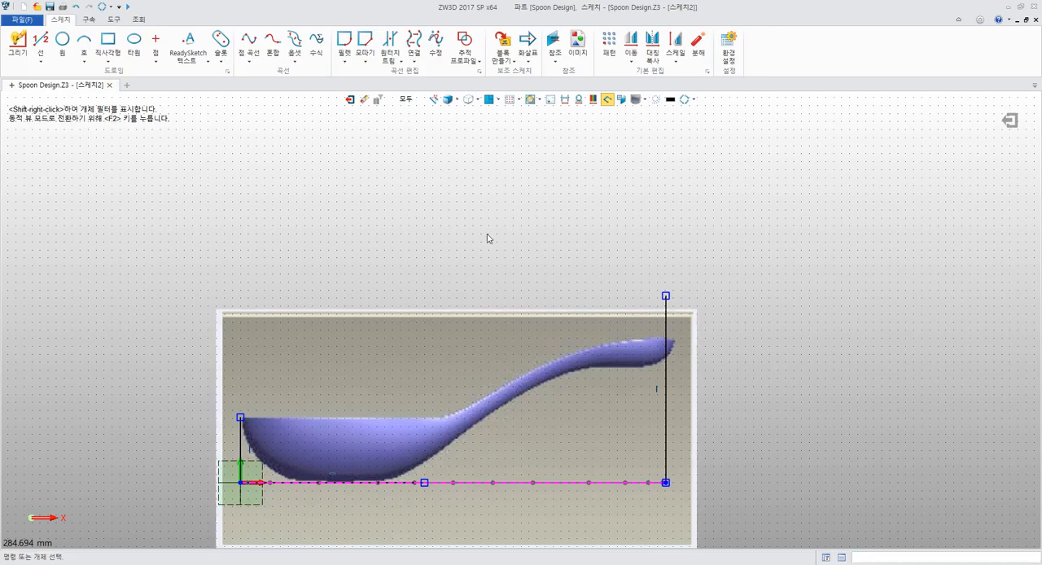
middle_drag(487, 235, 481, 153)
double_click(405, 294)
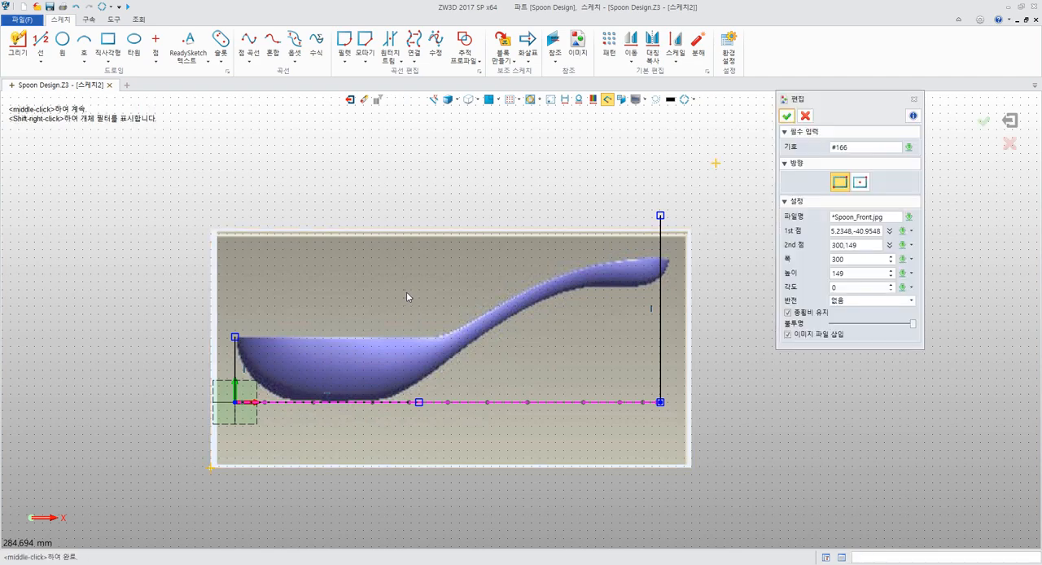
click(860, 257)
scroll(726, 268, up, 4)
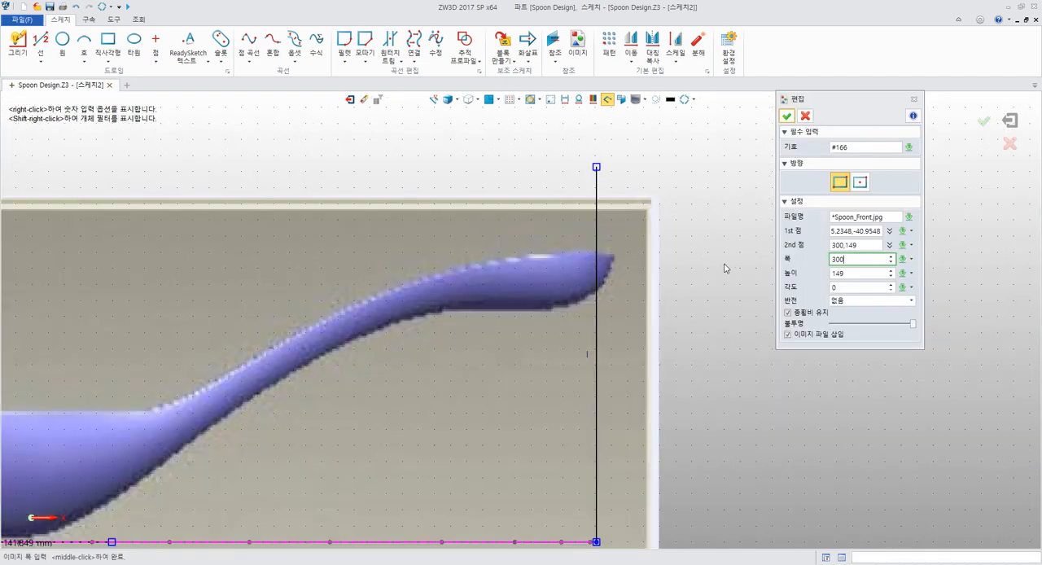
scroll(857, 260, down, 5)
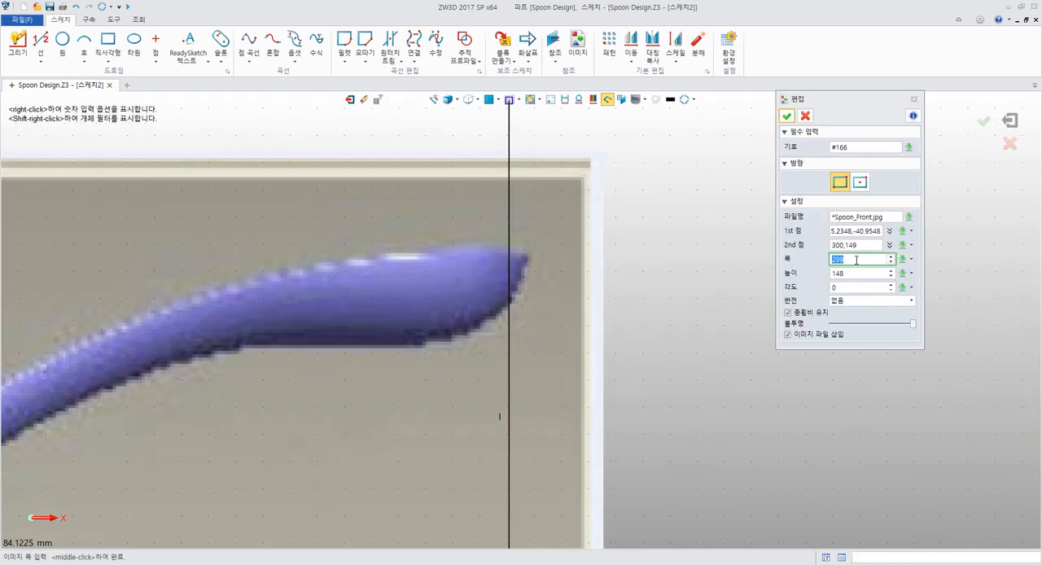
scroll(856, 259, down, 1)
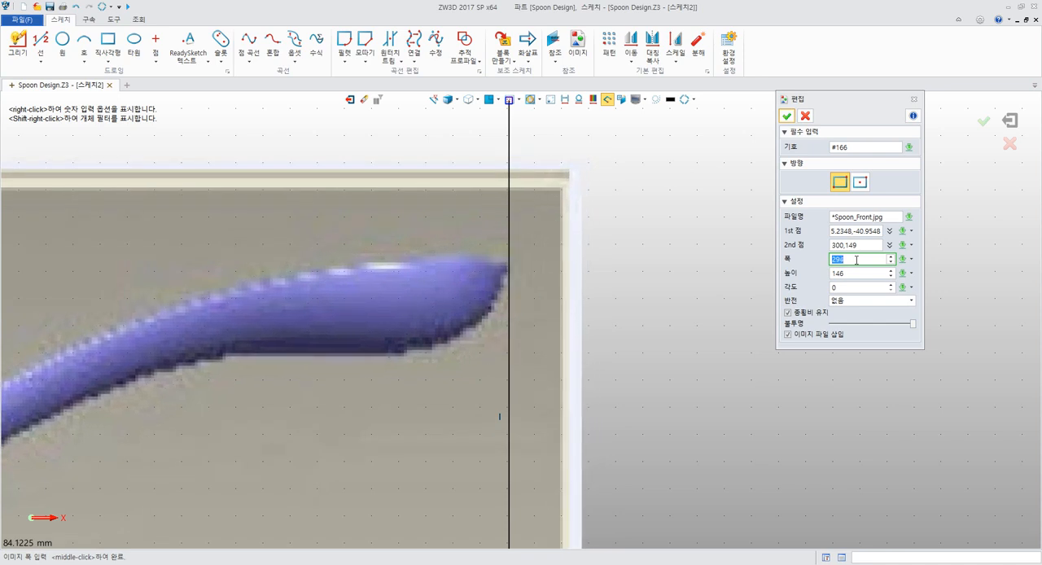
scroll(856, 259, up, 1)
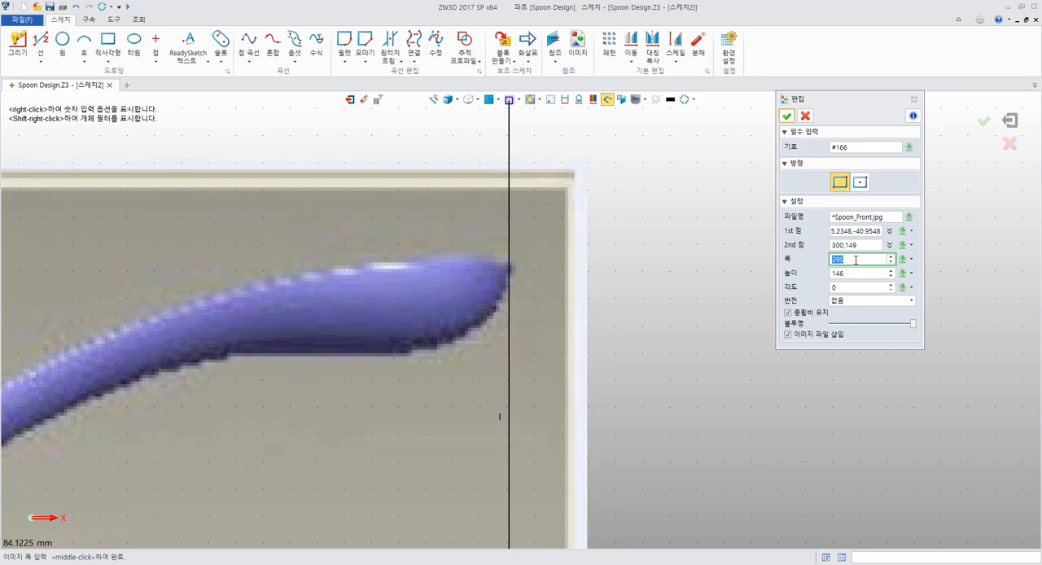
scroll(856, 260, down, 1)
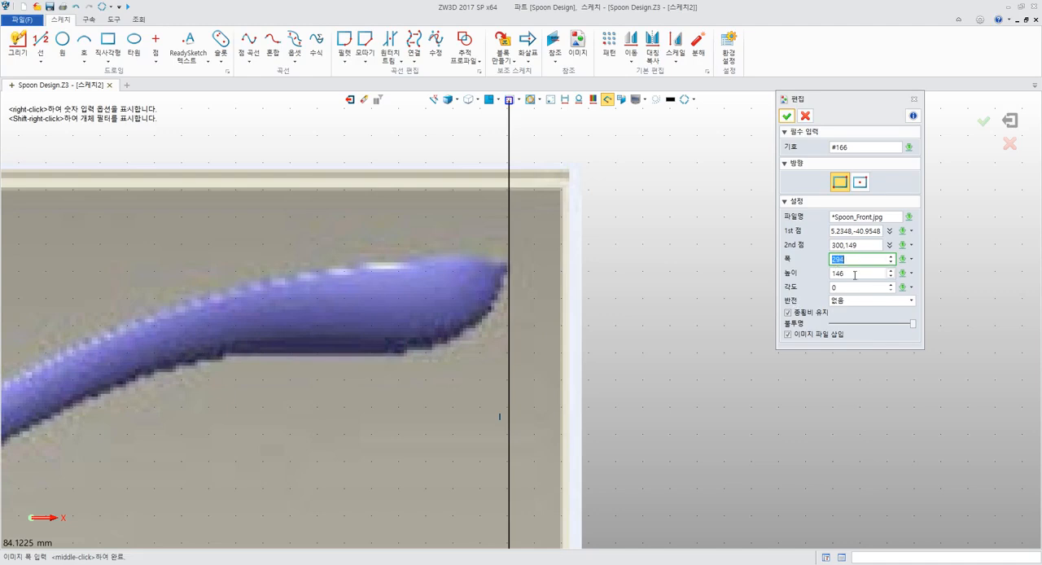
click(787, 116)
scroll(757, 308, down, 4)
scroll(339, 373, up, 12)
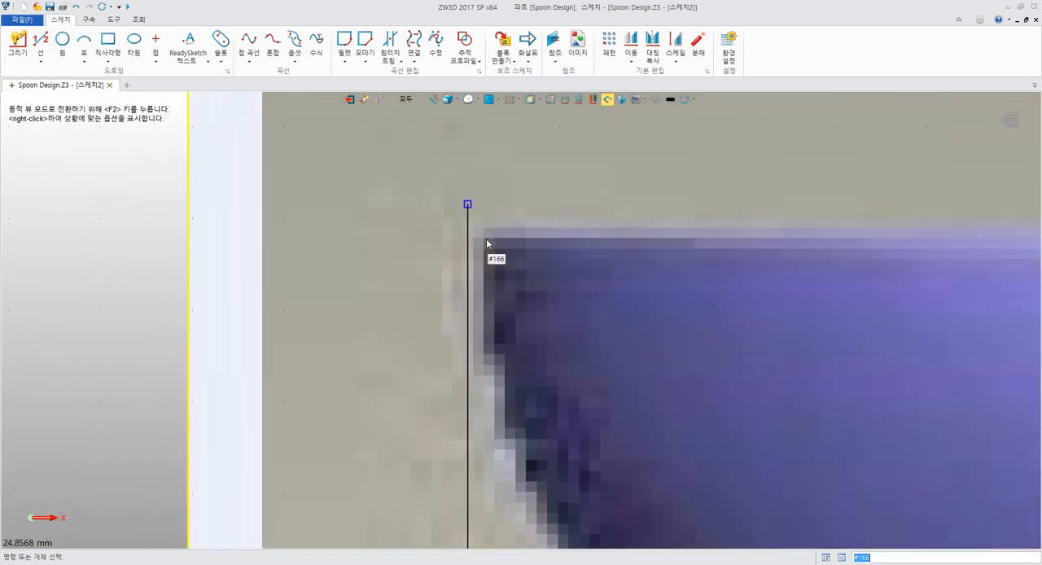
scroll(570, 359, down, 3)
scroll(629, 333, down, 6)
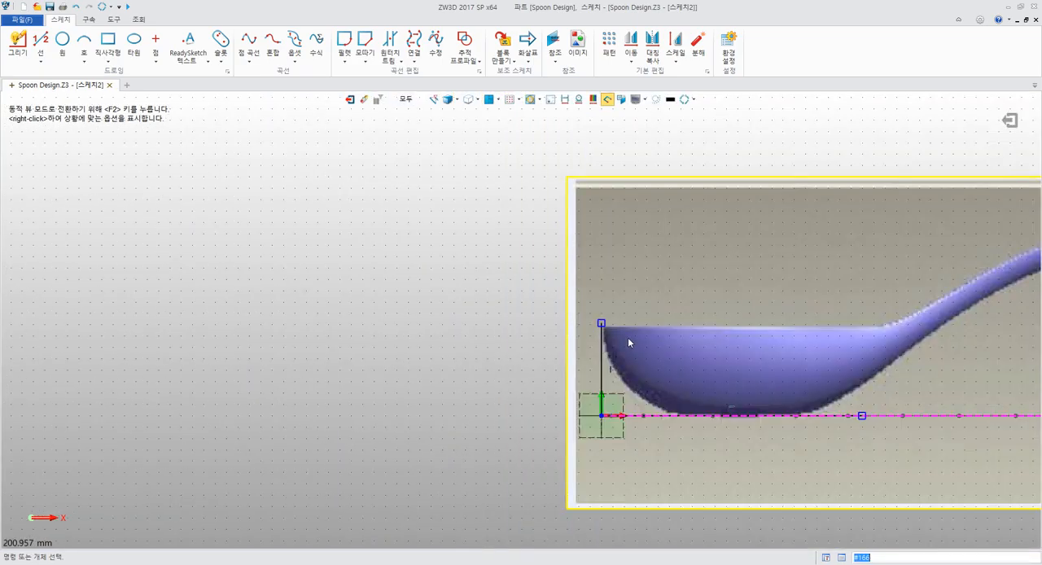
middle_drag(733, 340, 632, 339)
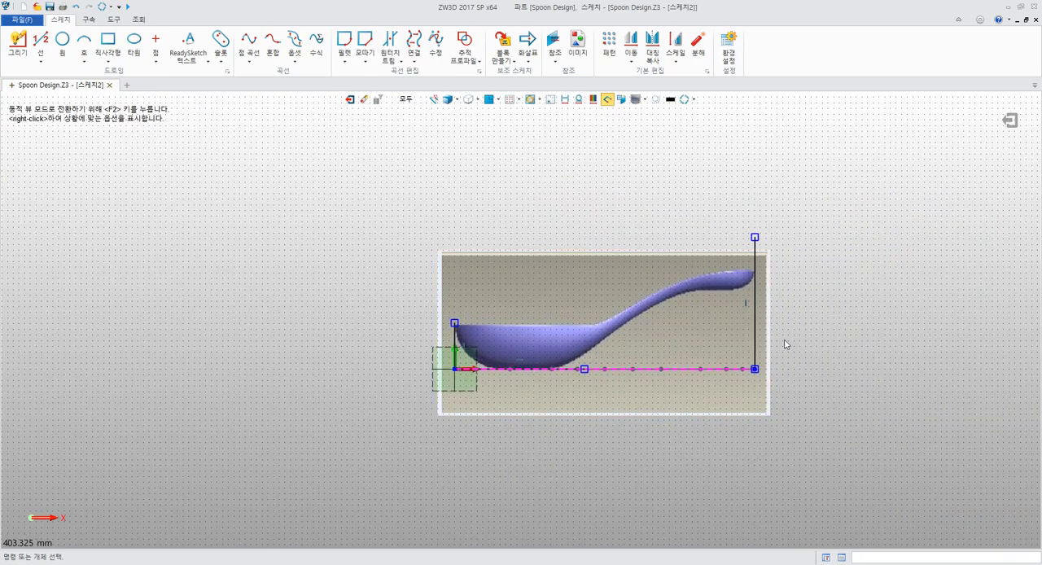
scroll(779, 342, up, 4)
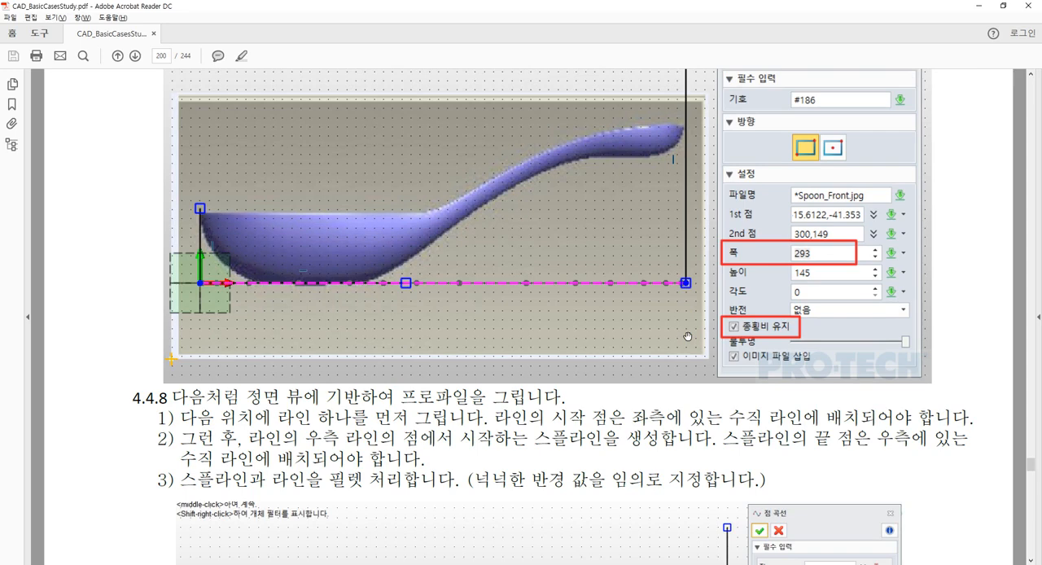
Switch to the PDF guide, read section 4.4.8 on drawing the profile, and examine where line 1 starts on the bowl-side vertical line
scroll(688, 336, down, 8)
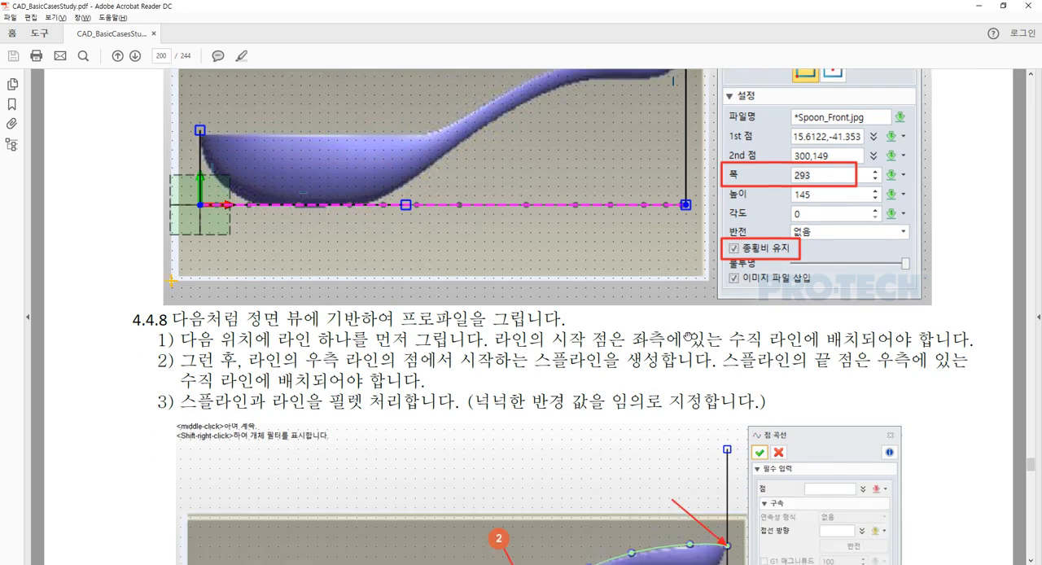
scroll(688, 336, down, 2)
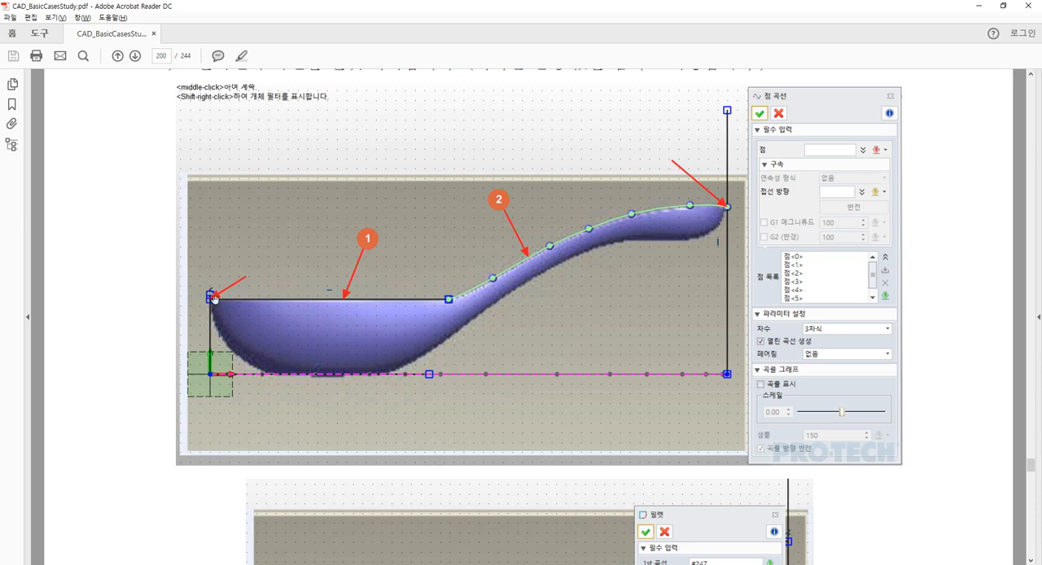
scroll(216, 301, up, 3)
scroll(228, 358, down, 3)
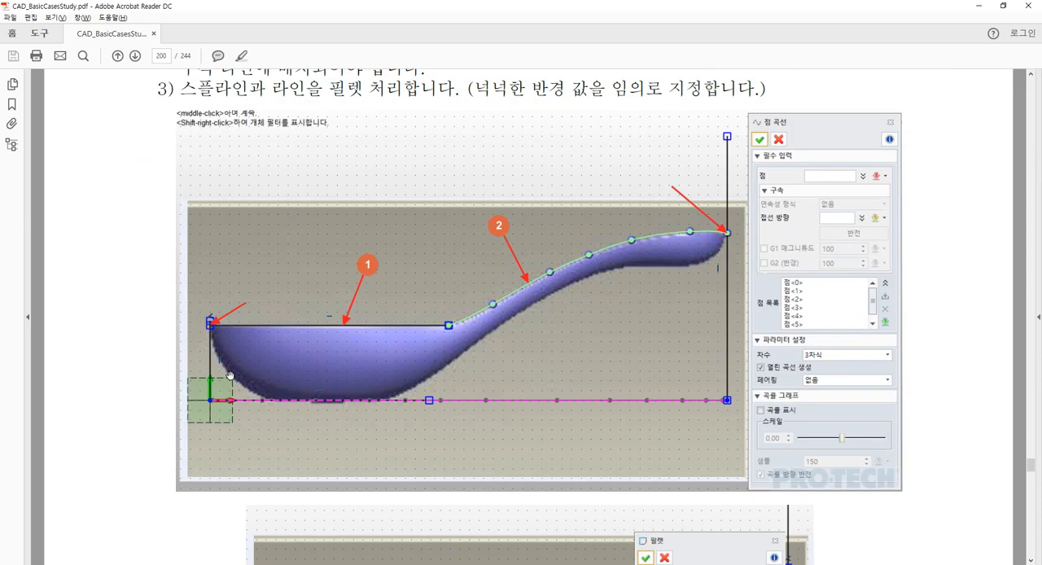
ctrl+scroll(231, 375, up, 3)
scroll(232, 391, up, 3)
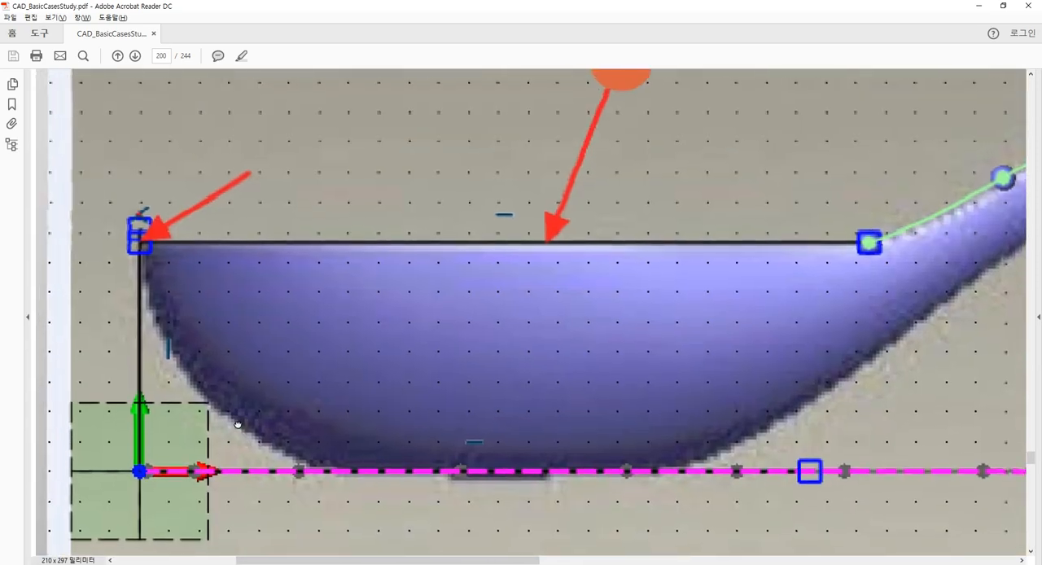
ctrl+scroll(177, 282, up, 5)
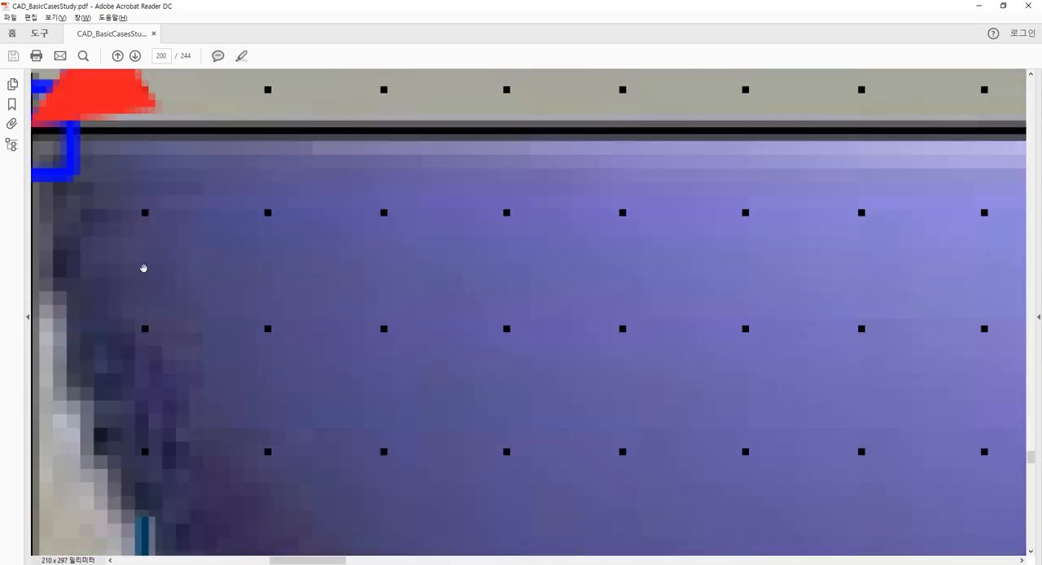
drag(144, 268, 344, 379)
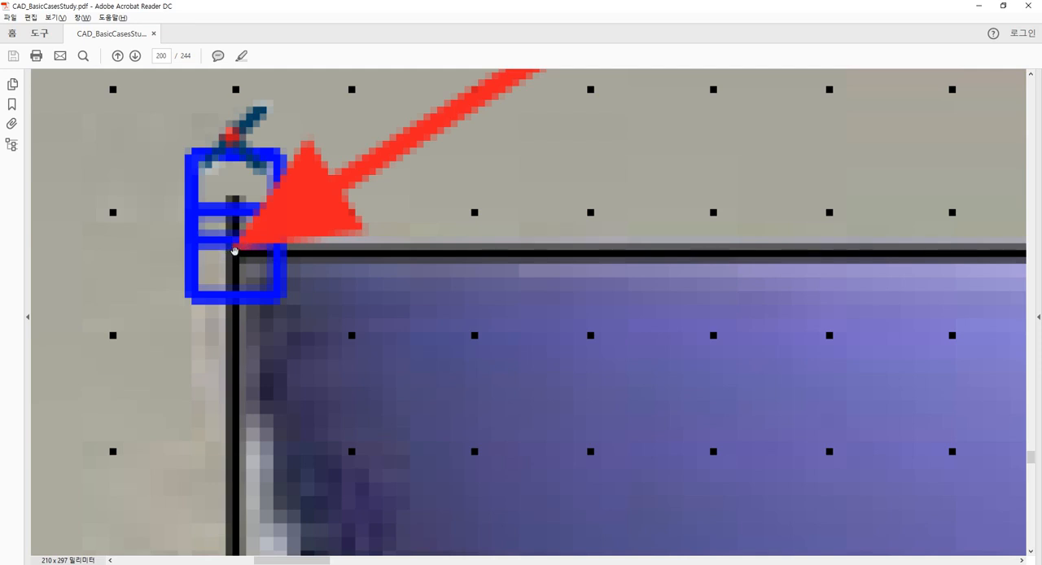
scroll(235, 250, down, 2)
ctrl+scroll(234, 249, down, 1)
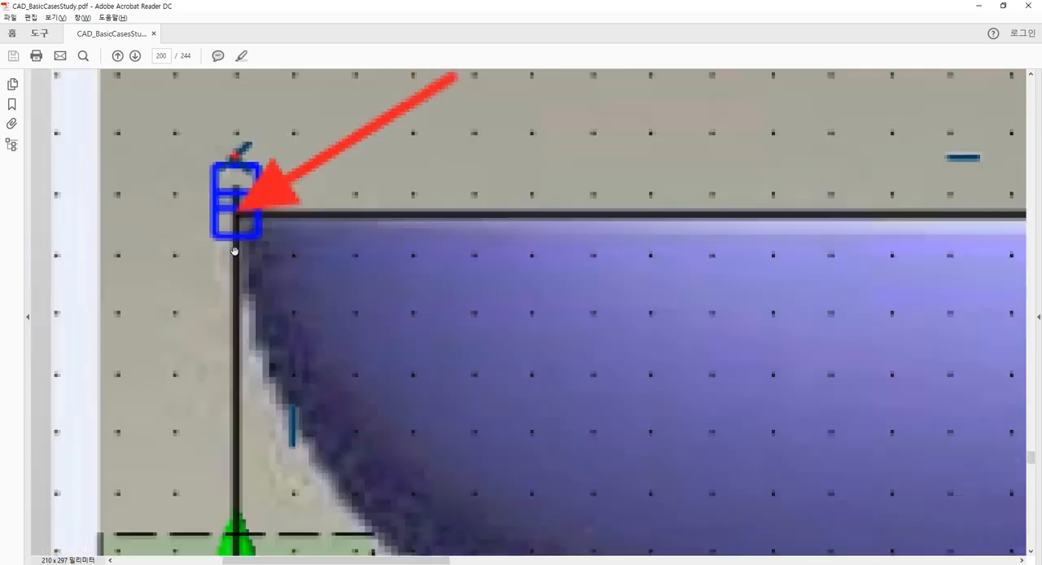
ctrl+scroll(235, 250, down, 3)
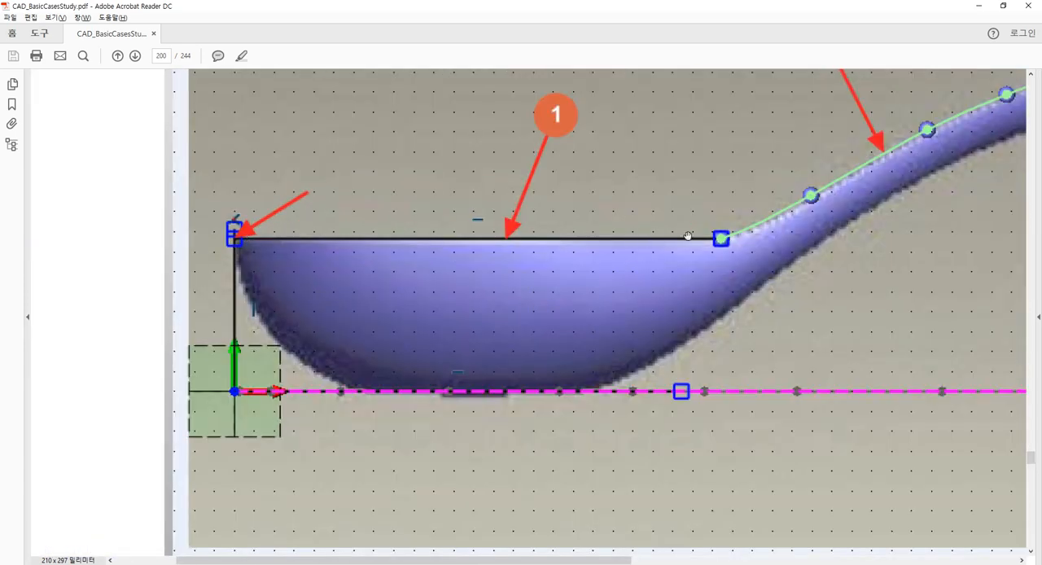
Examine in the guide's figure how spline 2 follows the handle's upper edge from line 1 to the far vertical line
drag(730, 266, 276, 429)
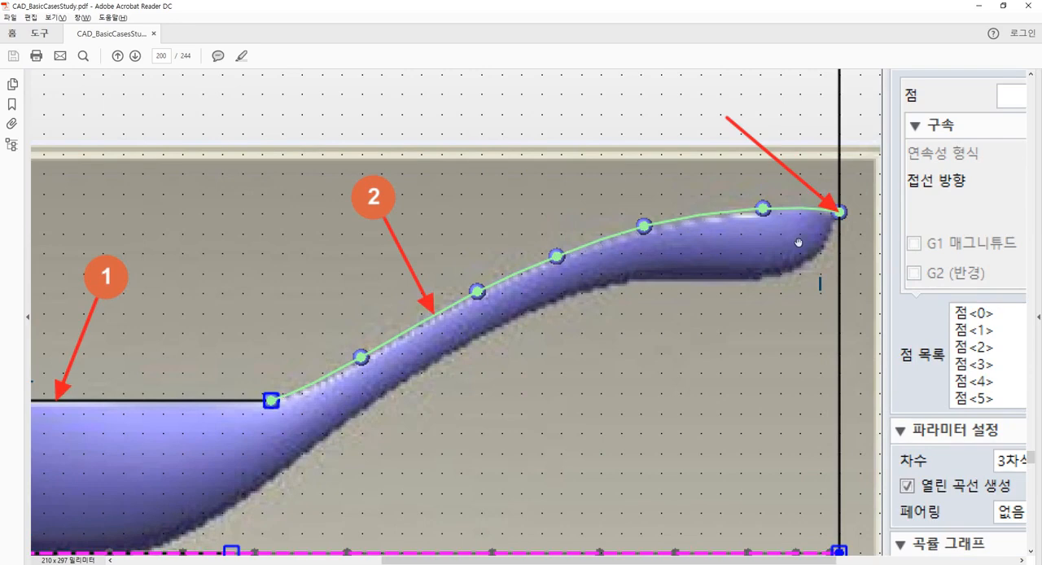
drag(799, 242, 603, 266)
ctrl+scroll(692, 268, up, 5)
drag(538, 232, 562, 357)
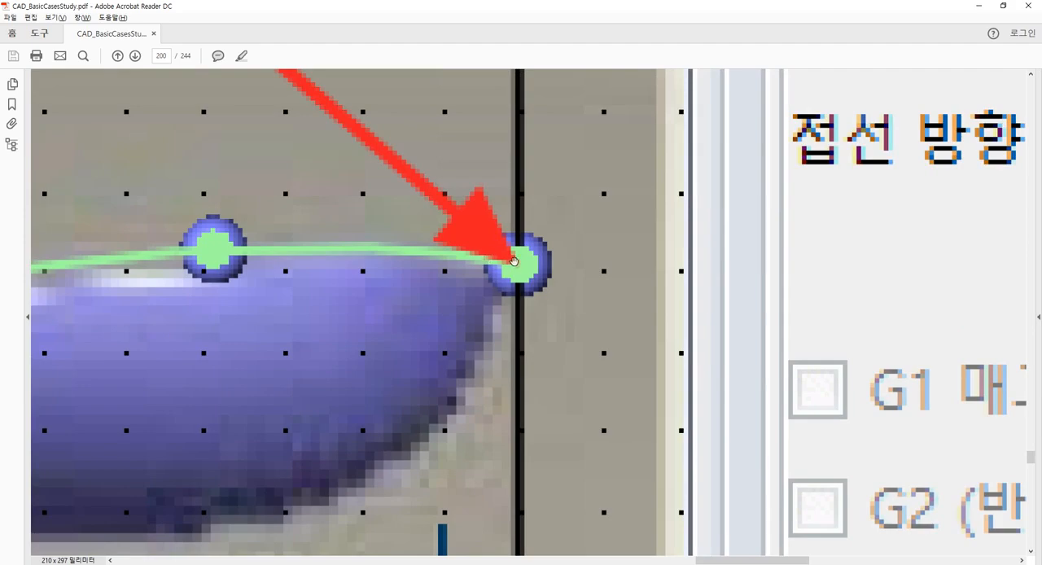
ctrl+scroll(521, 265, down, 5)
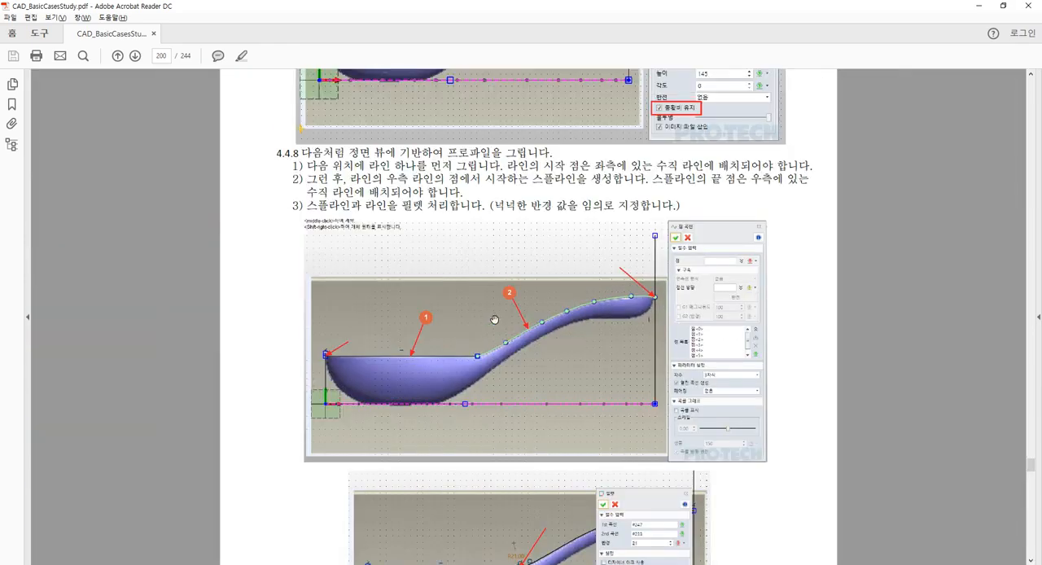
ctrl+scroll(479, 323, up, 2)
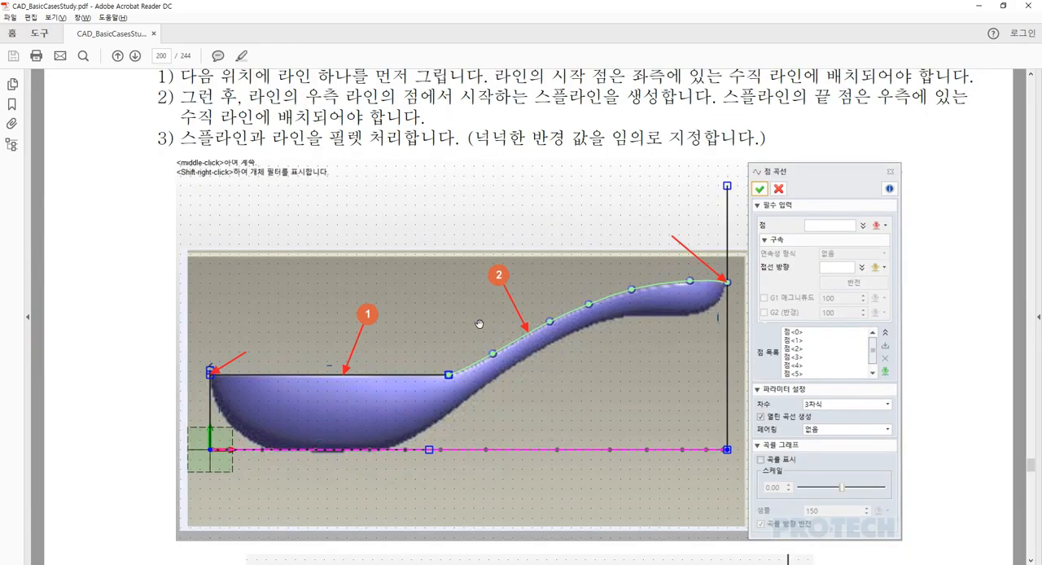
scroll(505, 324, down, 1)
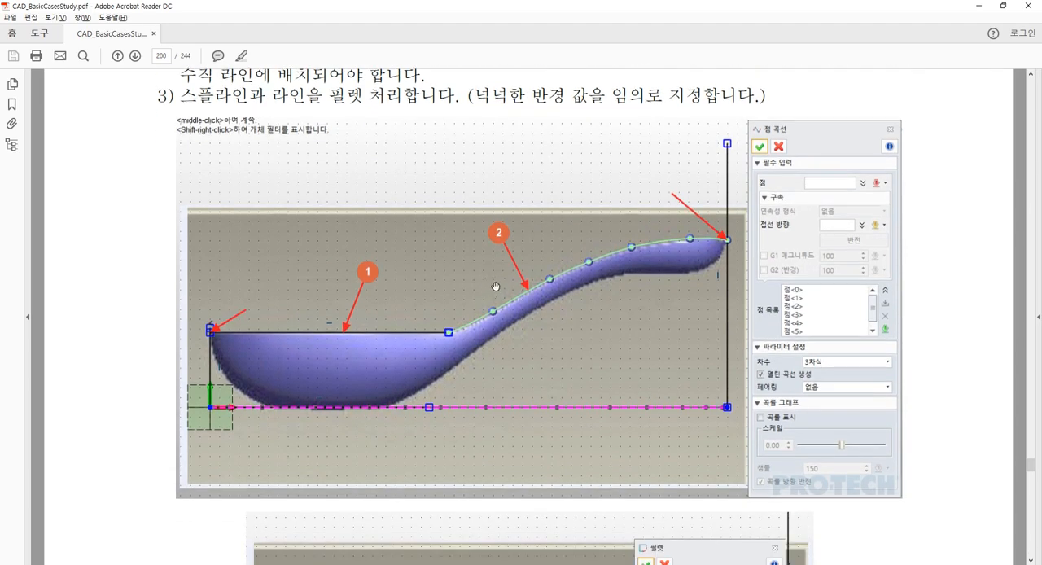
Review section 4.4.8 of the guide again and compare its line and spline instructions with the numbered profile figure
scroll(495, 287, down, 3)
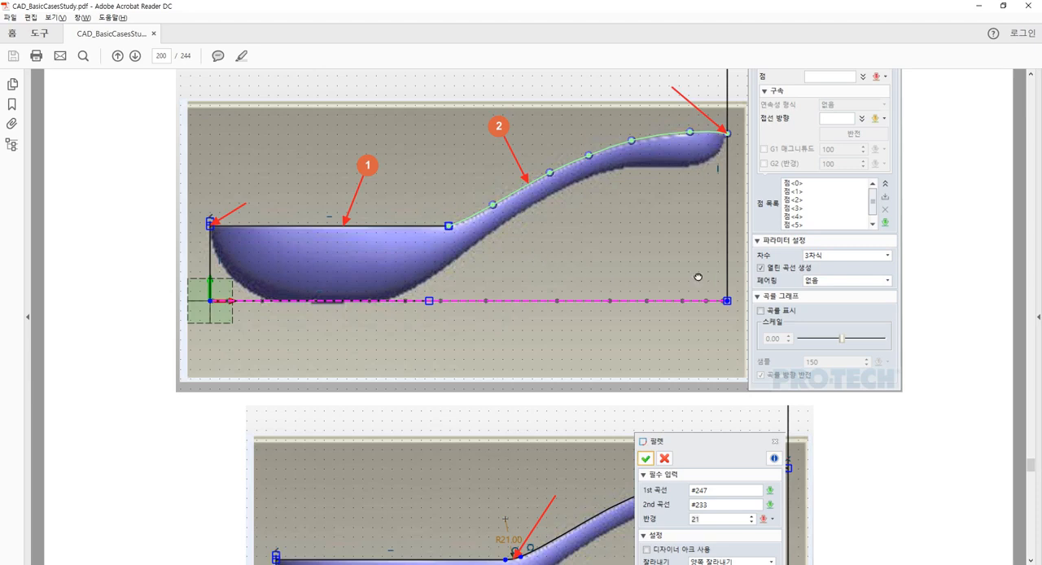
scroll(698, 277, up, 1)
scroll(655, 197, up, 4)
scroll(614, 346, up, 1)
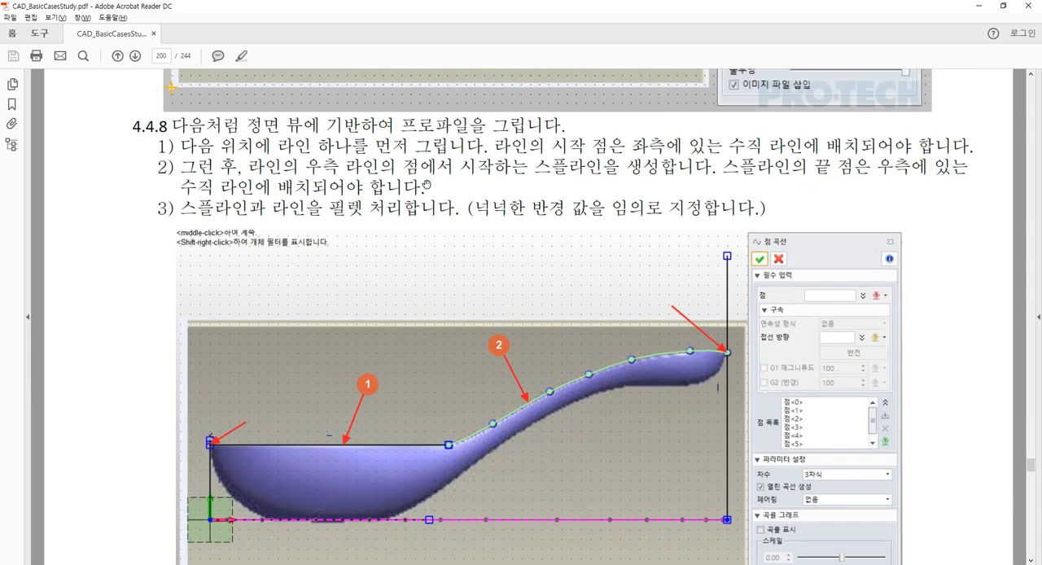
scroll(550, 243, down, 5)
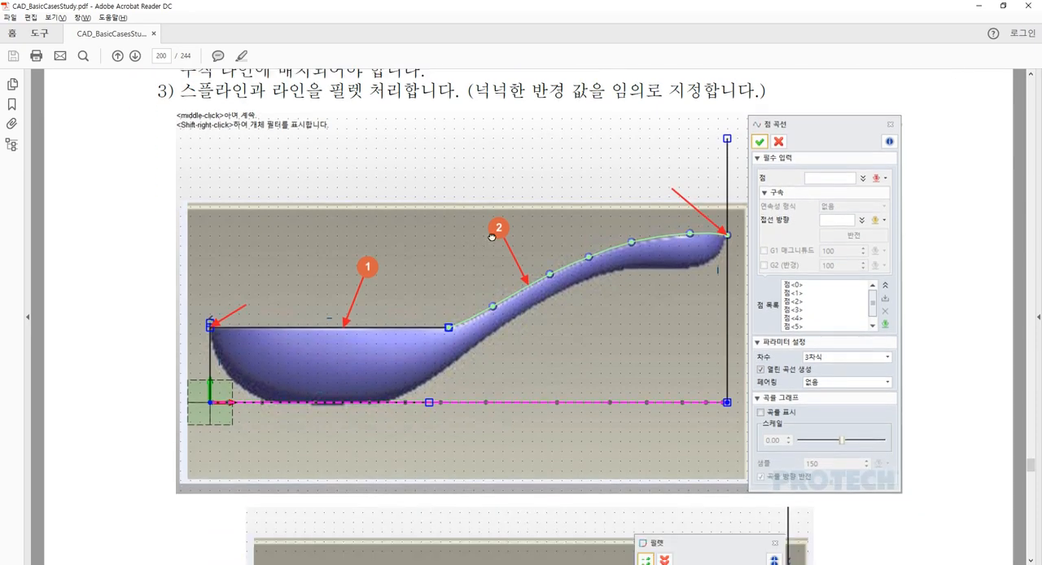
Examine the guide's second figure for the fillet joining the line and the spline, including its radius and trim settings
scroll(508, 178, down, 6)
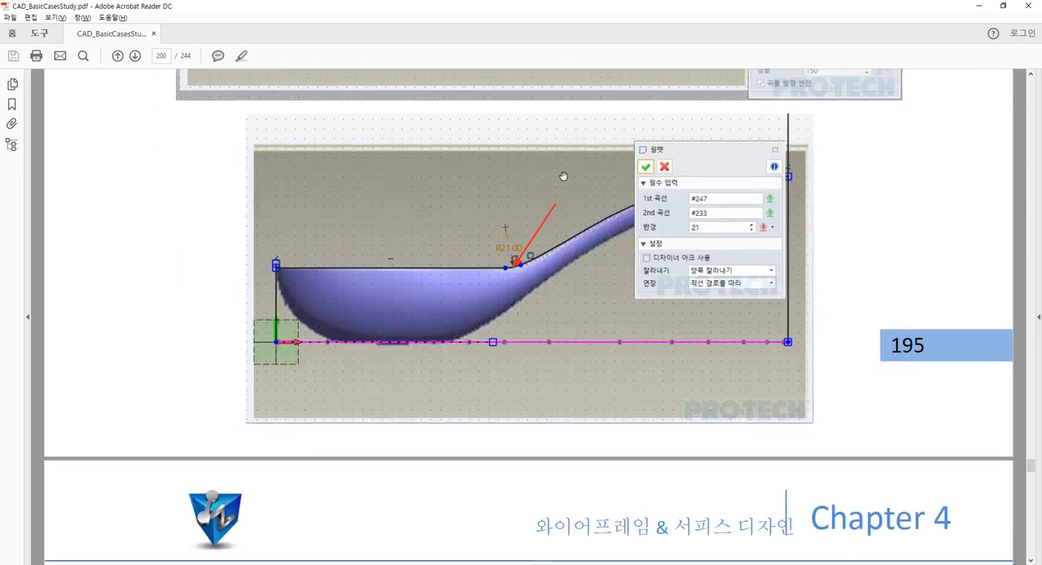
ctrl+scroll(547, 282, up, 5)
ctrl+scroll(521, 271, up, 2)
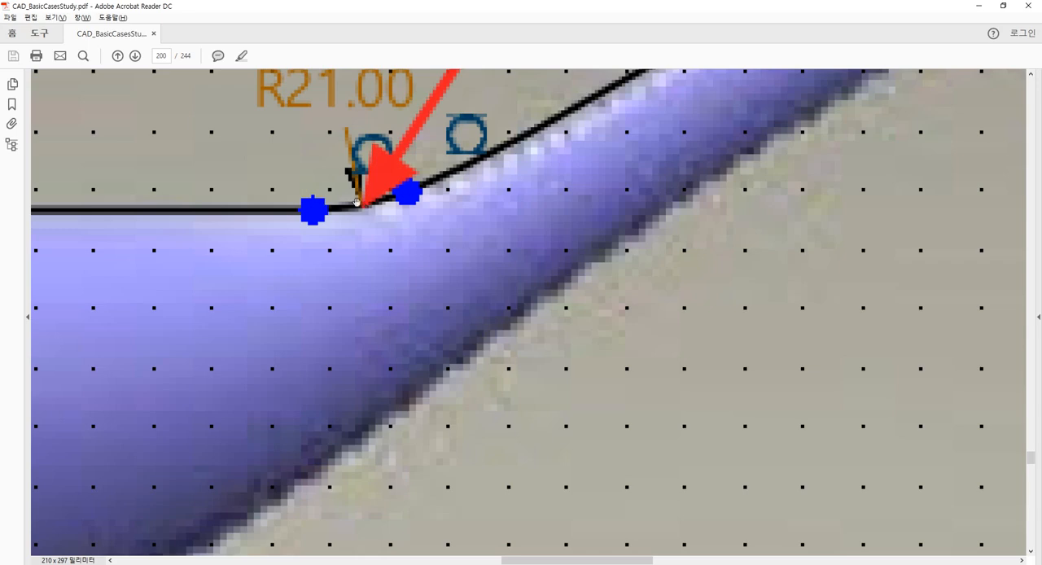
ctrl+scroll(388, 184, down, 3)
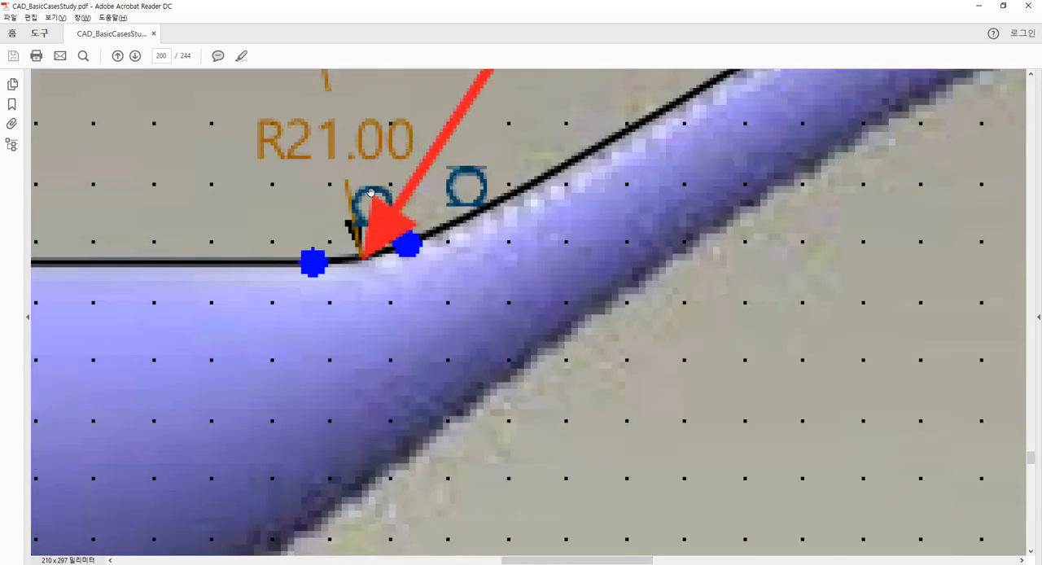
ctrl+scroll(370, 193, down, 3)
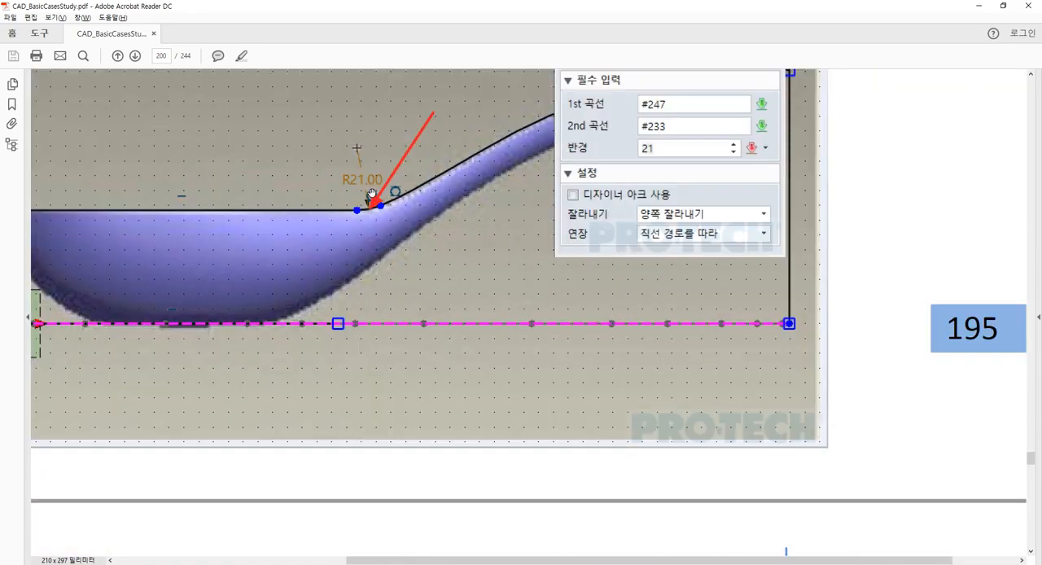
drag(458, 168, 564, 411)
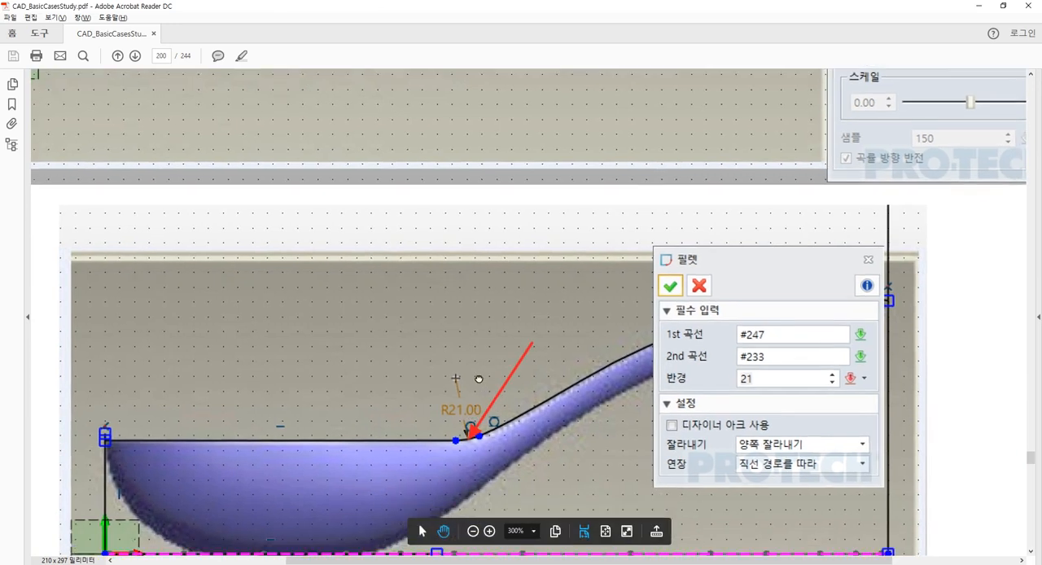
drag(479, 380, 418, 297)
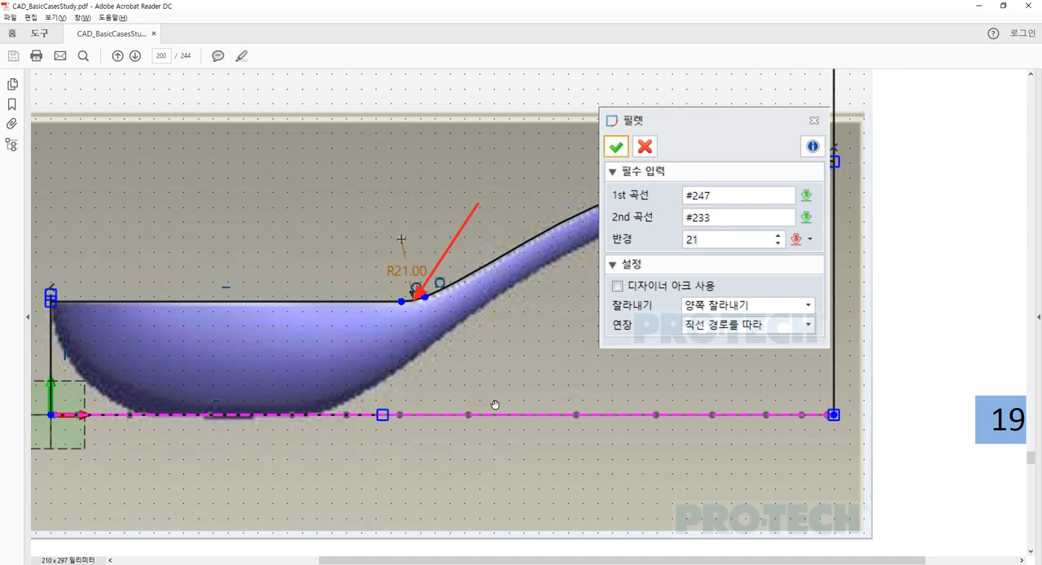
Return to ZW3D and draw a horizontal line about 126 mm long from the bowl-side vertical line along the bowl's rim to the handle
key(alt+Tab)
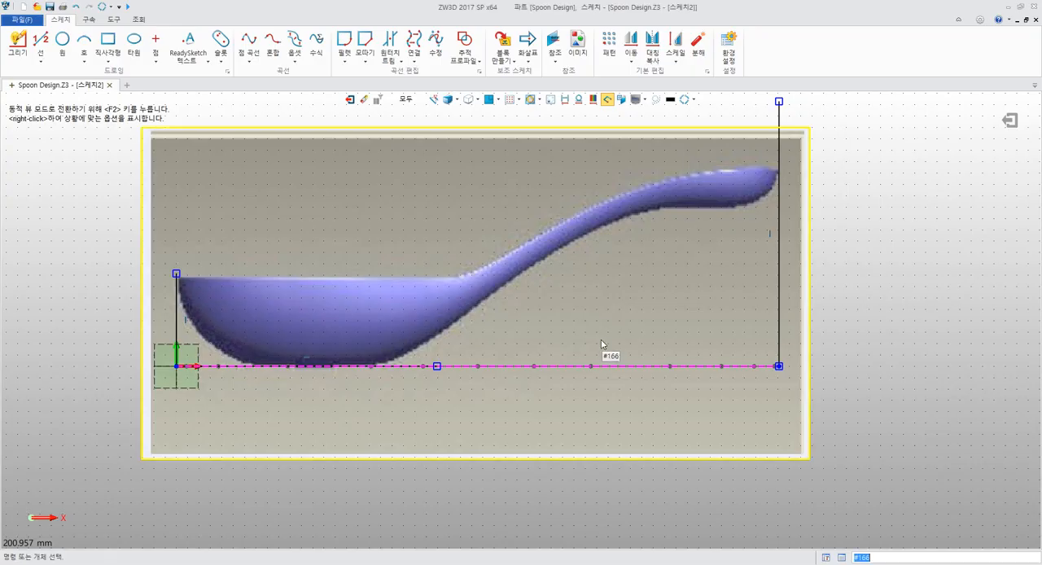
middle_drag(61, 228, 100, 242)
click(19, 40)
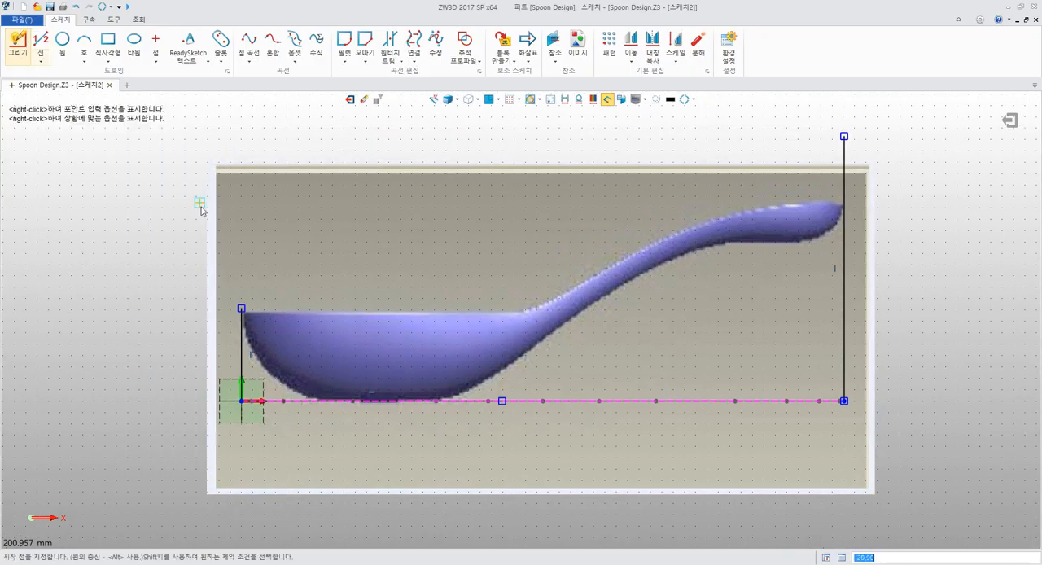
scroll(244, 236, up, 5)
mouse_move(348, 300)
middle_down()
mouse_move(358, 211)
mouse_move(381, 178)
middle_up()
scroll(379, 306, up, 5)
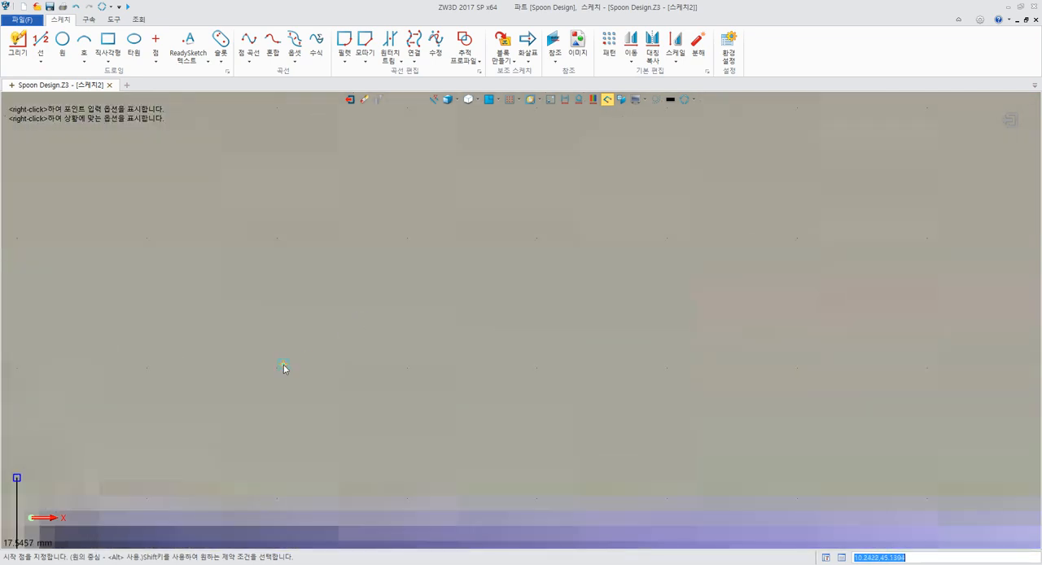
mouse_move(137, 463)
middle_down()
mouse_move(504, 287)
mouse_move(499, 209)
middle_up()
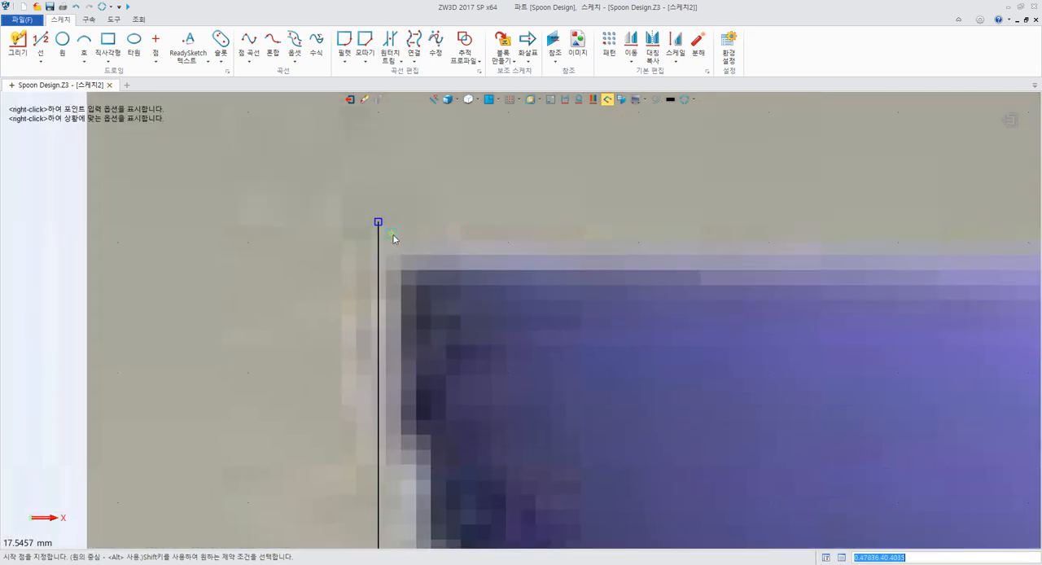
click(380, 260)
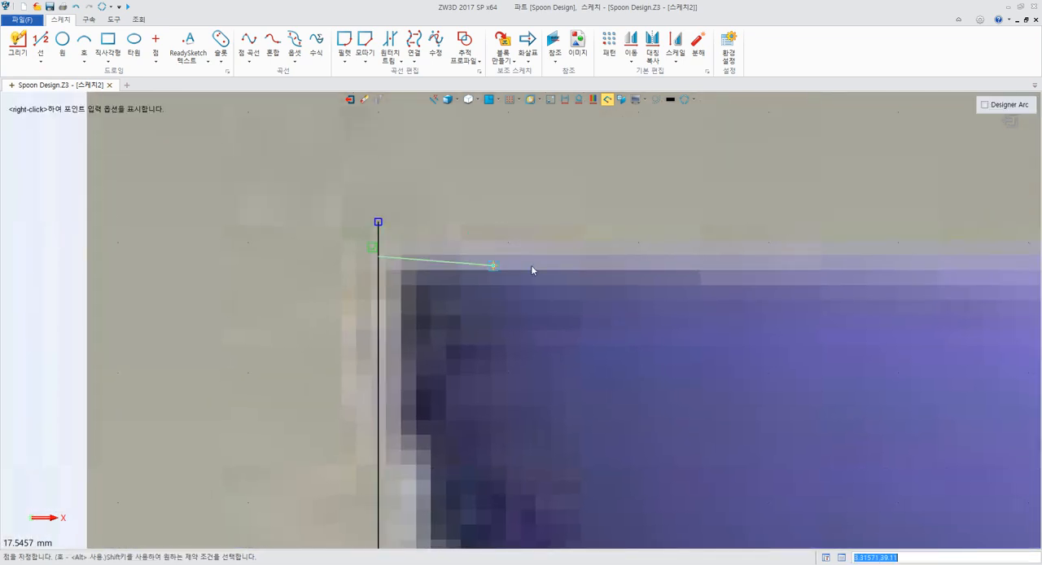
middle_drag(531, 264, 211, 261)
scroll(302, 260, down, 8)
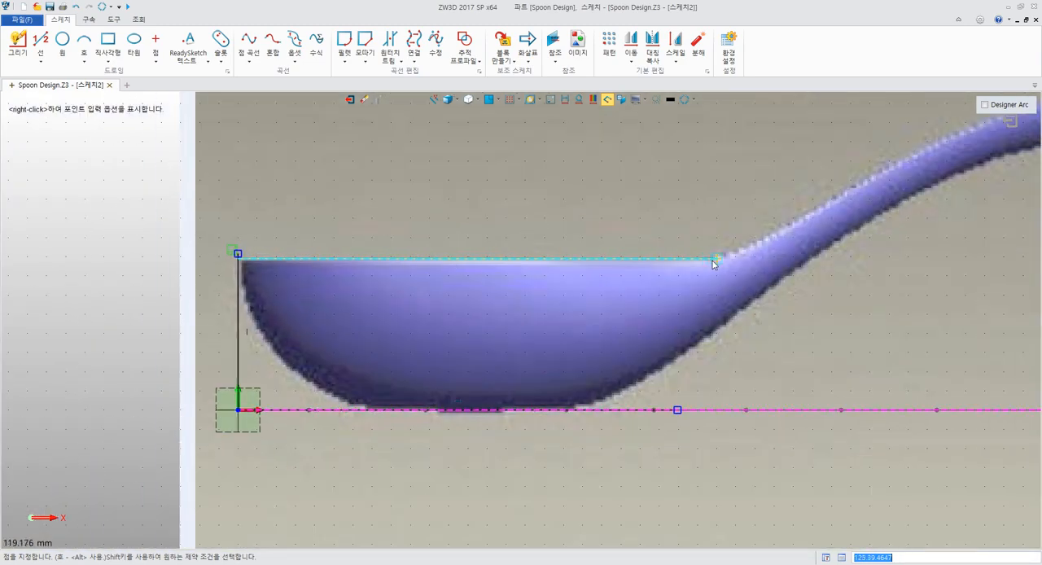
scroll(712, 261, up, 6)
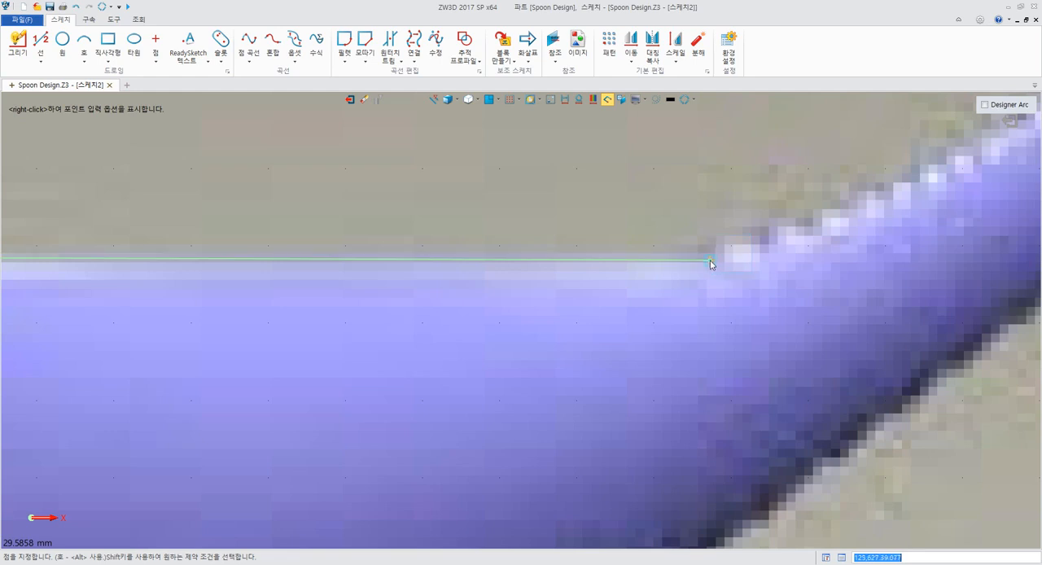
click(716, 255)
Continue from the line's end as a curve and place spline points along the upper edge of the handle's lower half
middle_drag(717, 255, 268, 351)
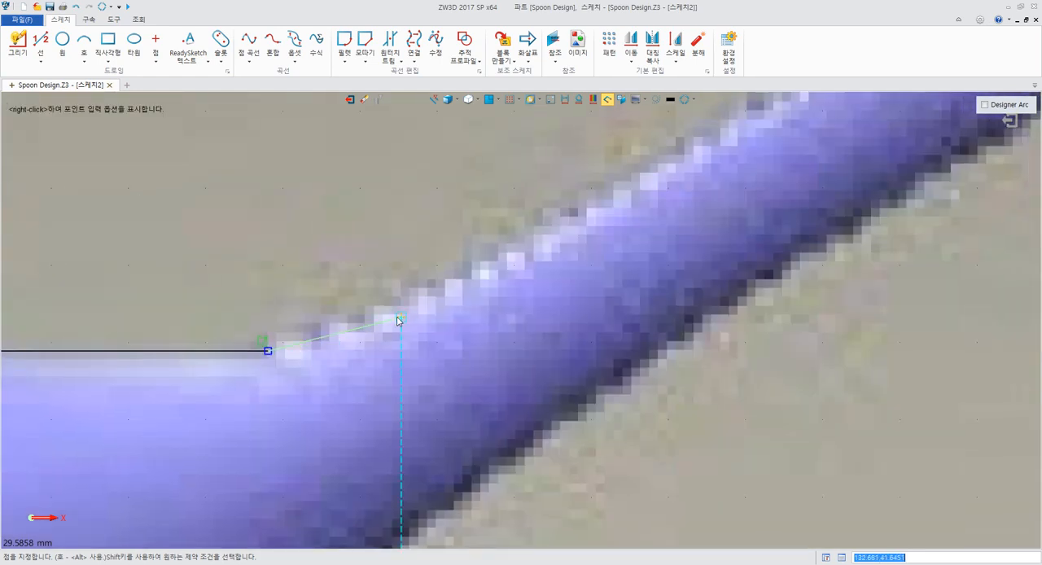
alt+click(395, 303)
click(268, 351)
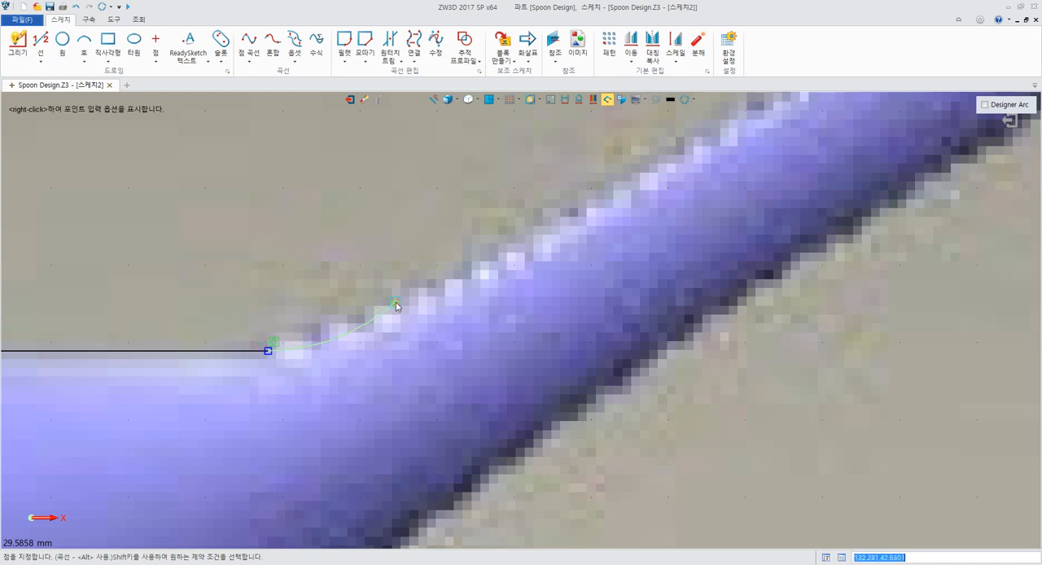
click(481, 270)
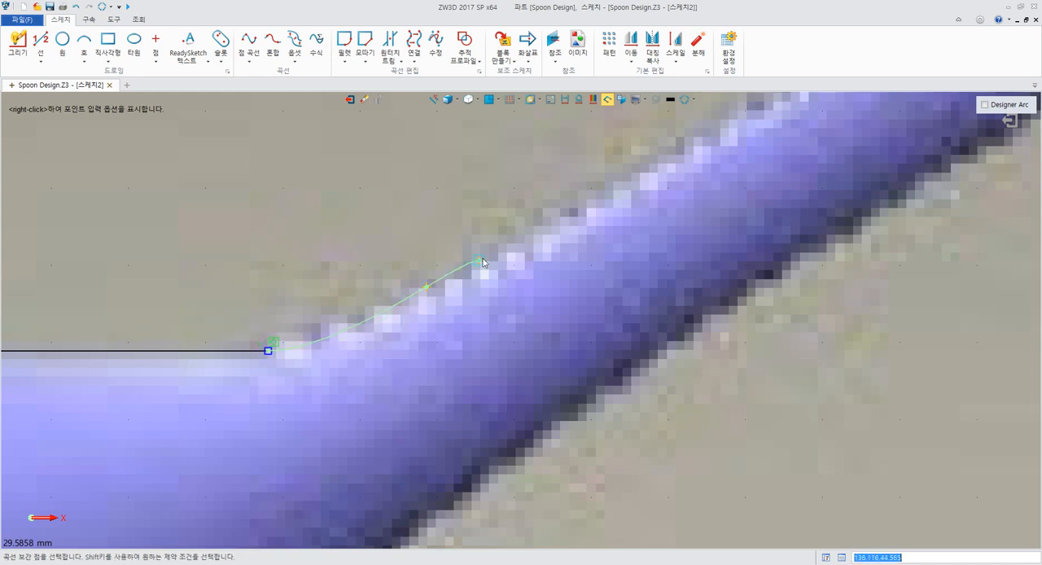
scroll(451, 252, down, 5)
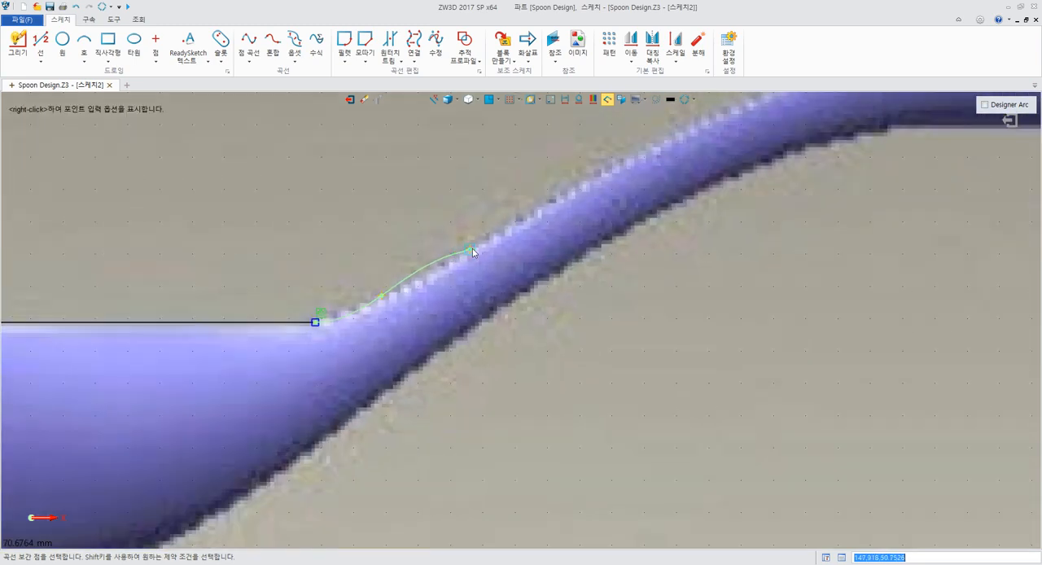
click(463, 254)
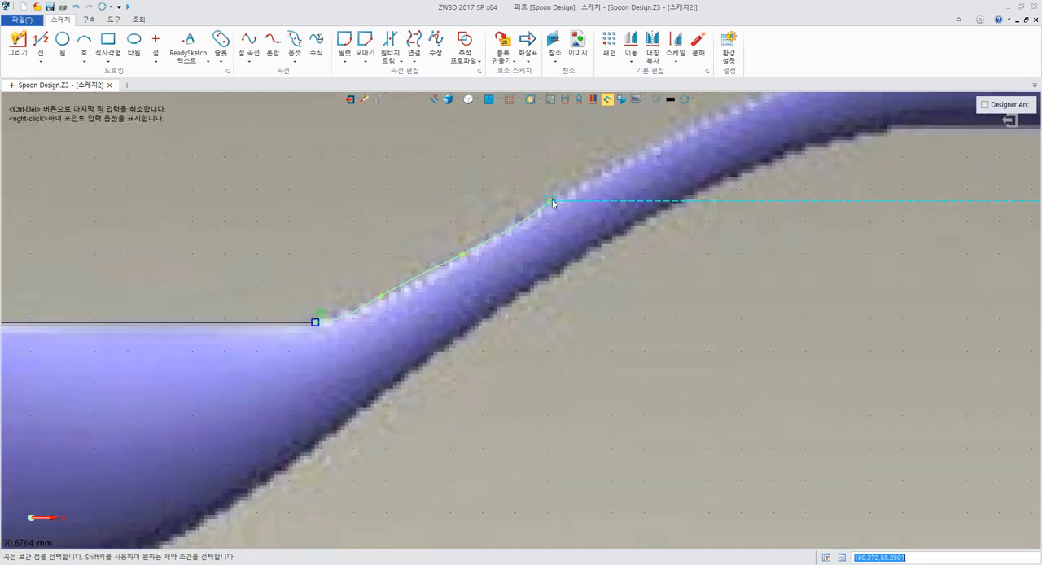
click(564, 190)
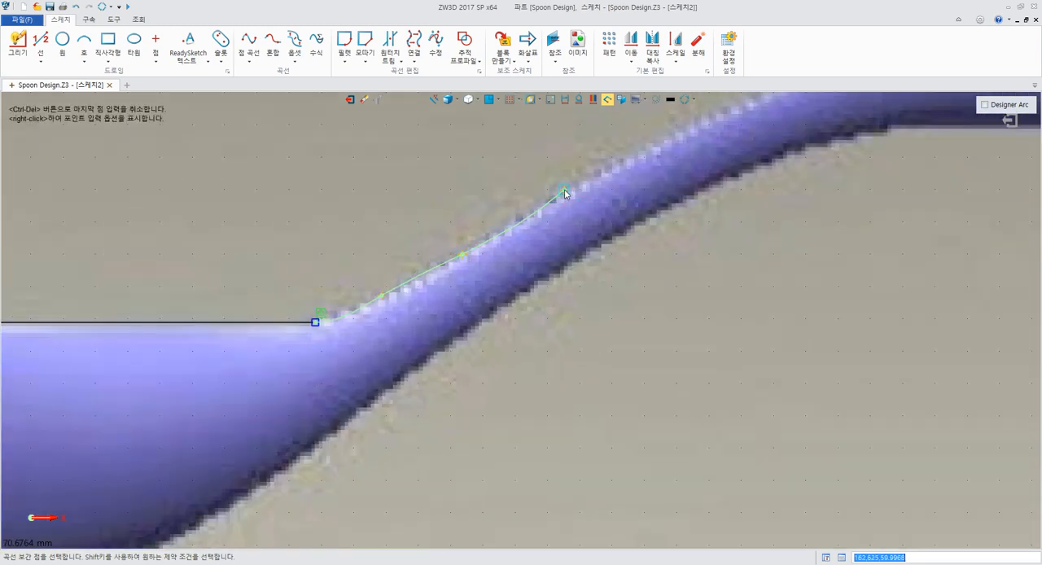
click(678, 136)
Extend the spline along the handle's upper edge to the far vertical line and finish it without an end tangent
middle_drag(704, 134, 197, 441)
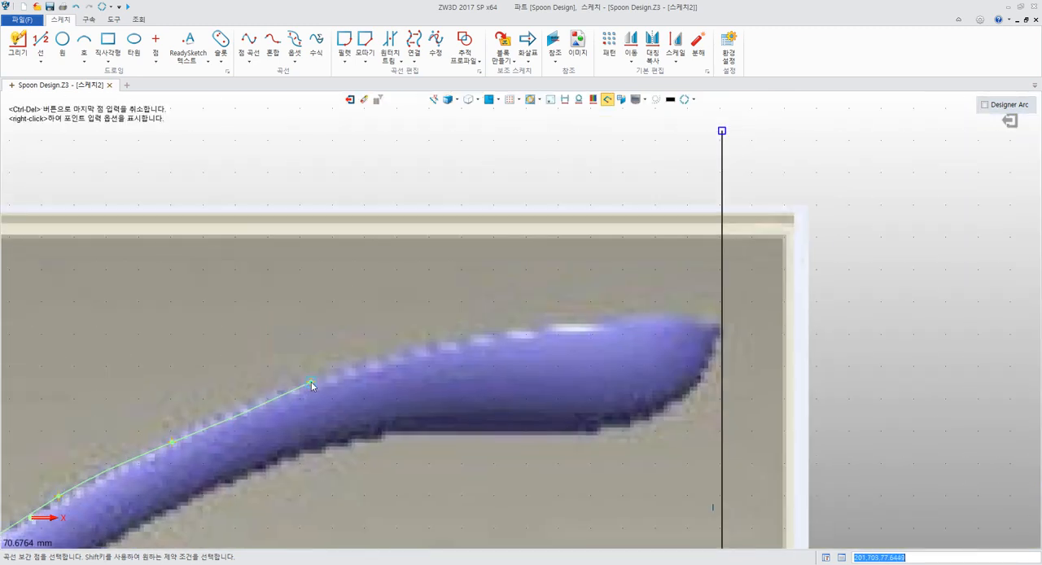
middle_drag(303, 384, 481, 294)
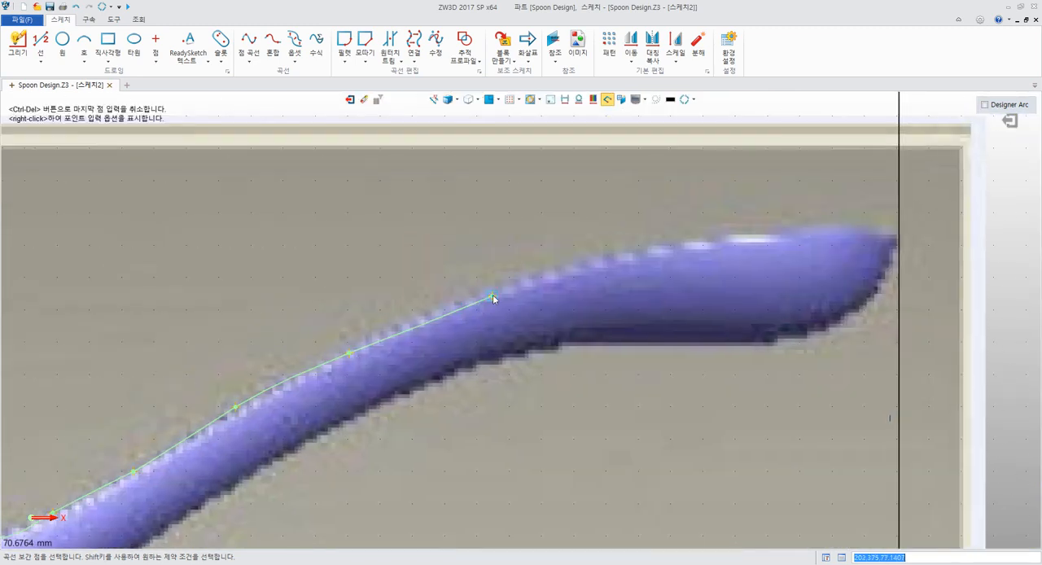
click(494, 294)
click(672, 245)
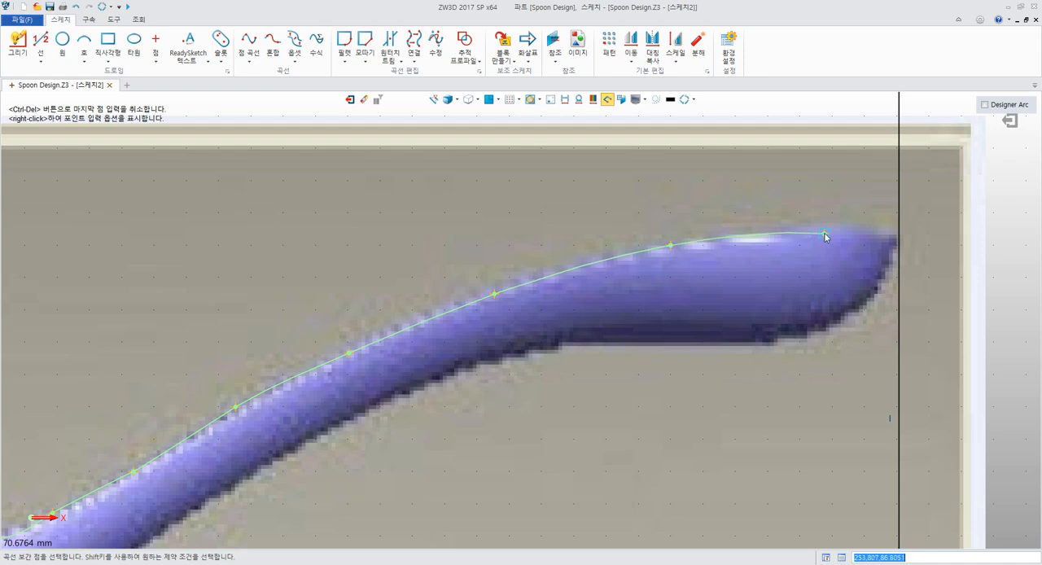
click(809, 230)
scroll(867, 238, up, 6)
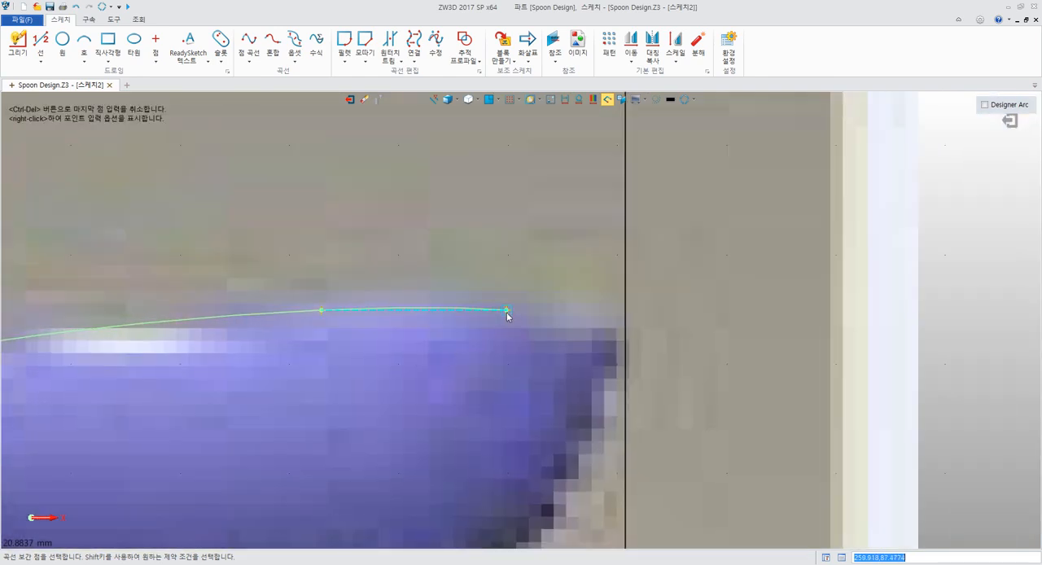
click(507, 316)
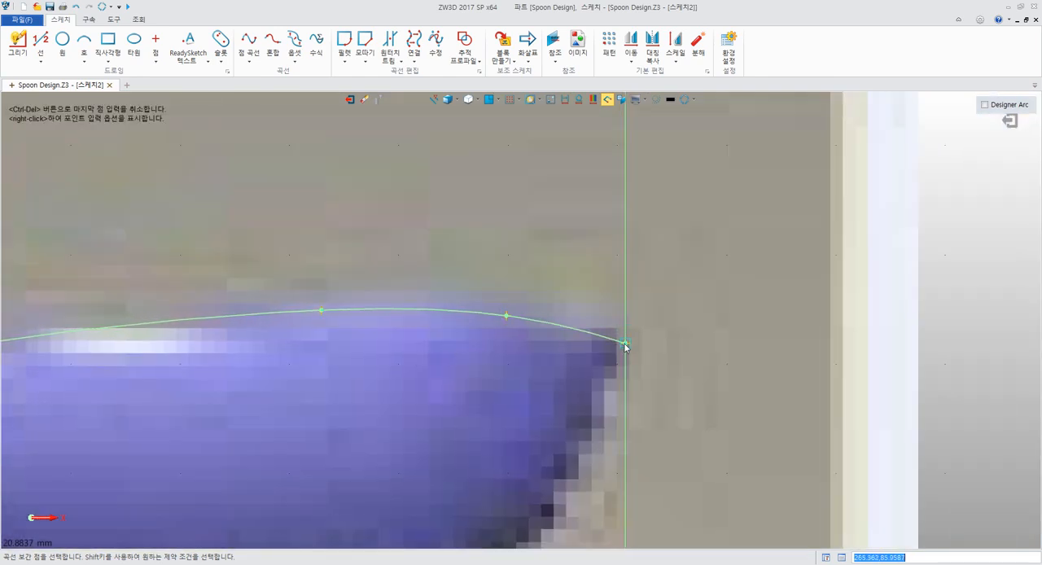
click(625, 344)
middle_click(568, 365)
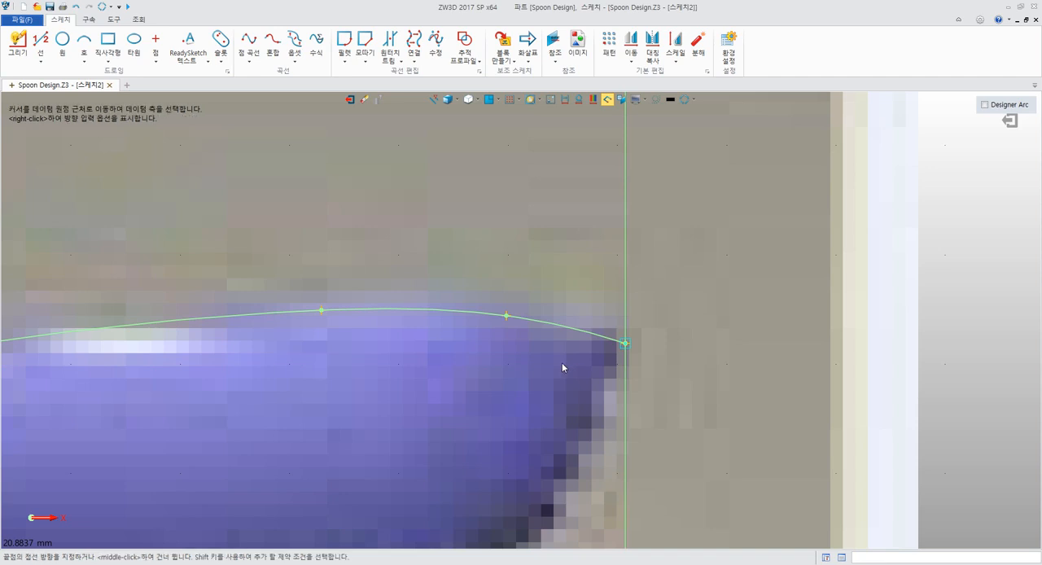
scroll(570, 350, down, 3)
scroll(557, 350, down, 2)
middle_click(557, 349)
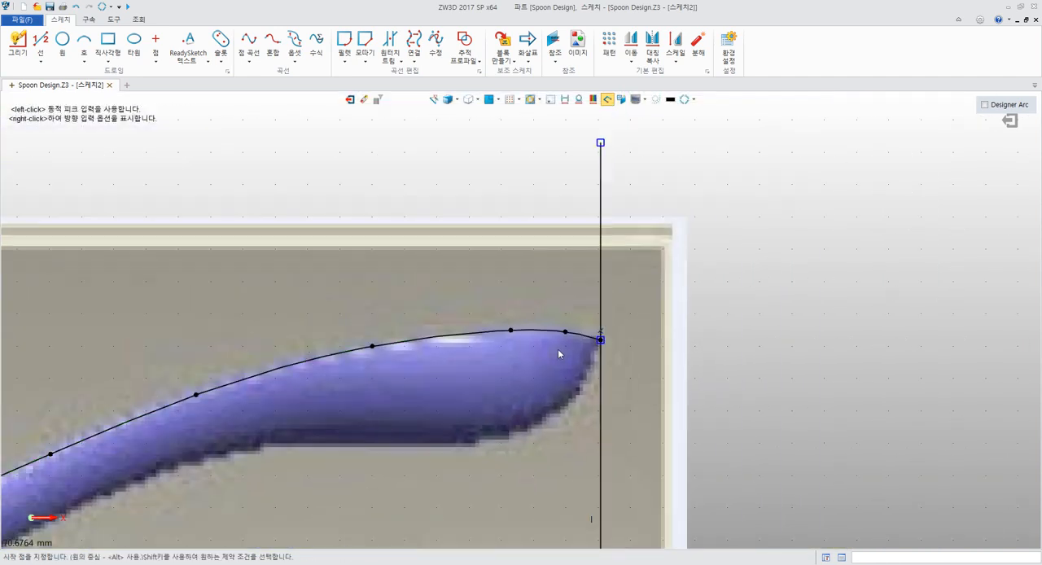
End the Draw command, open the handle spline for modification, and enlarge its dialog to show all the curvature graph options
mouse_move(473, 374)
middle_down()
mouse_move(554, 342)
mouse_move(614, 298)
middle_up()
middle_click(605, 340)
double_click(583, 307)
scroll(568, 327, down, 5)
scroll(517, 337, up, 1)
scroll(517, 338, up, 2)
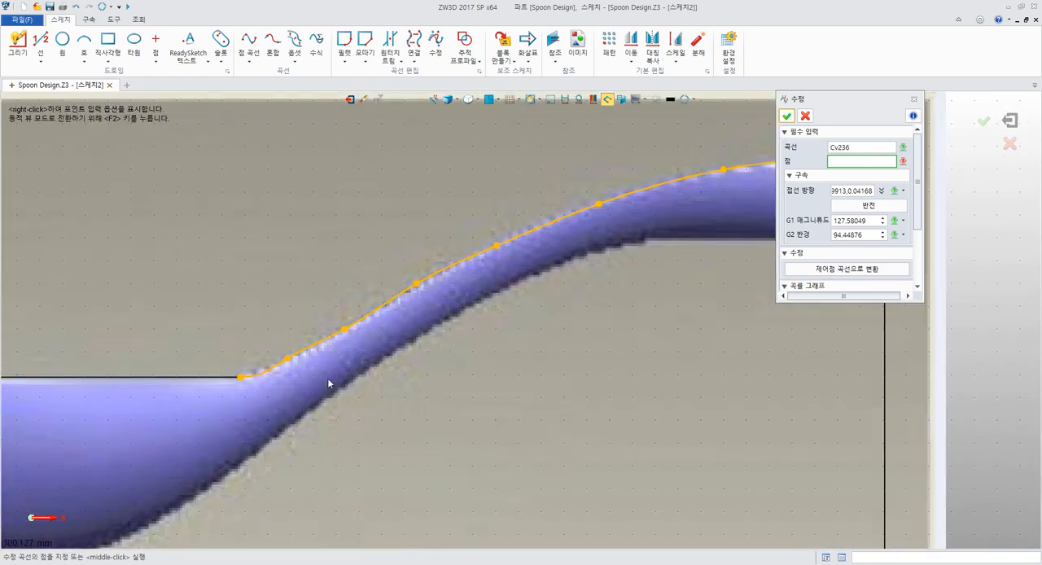
middle_drag(654, 213, 540, 284)
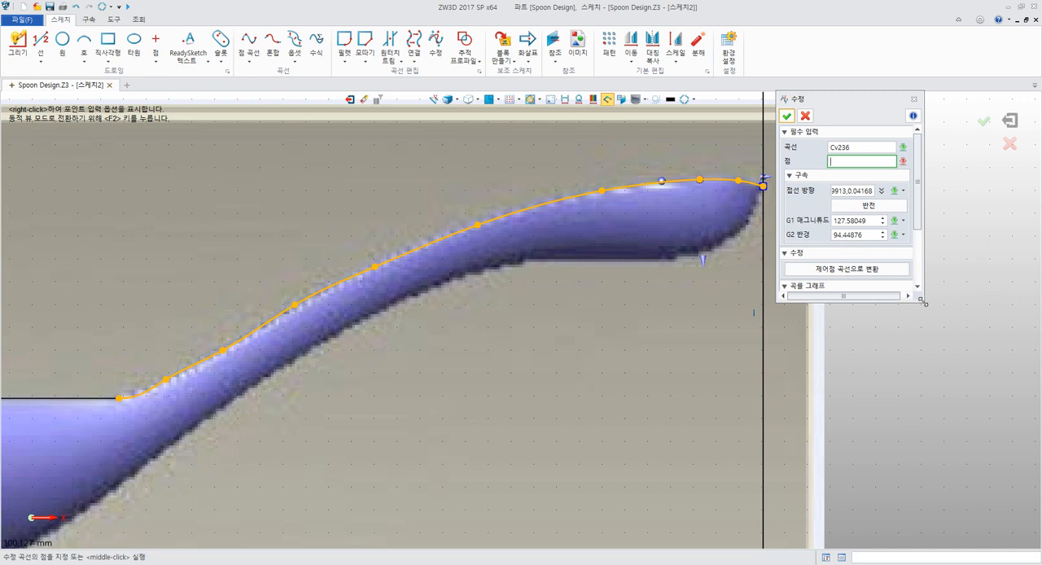
drag(923, 303, 938, 393)
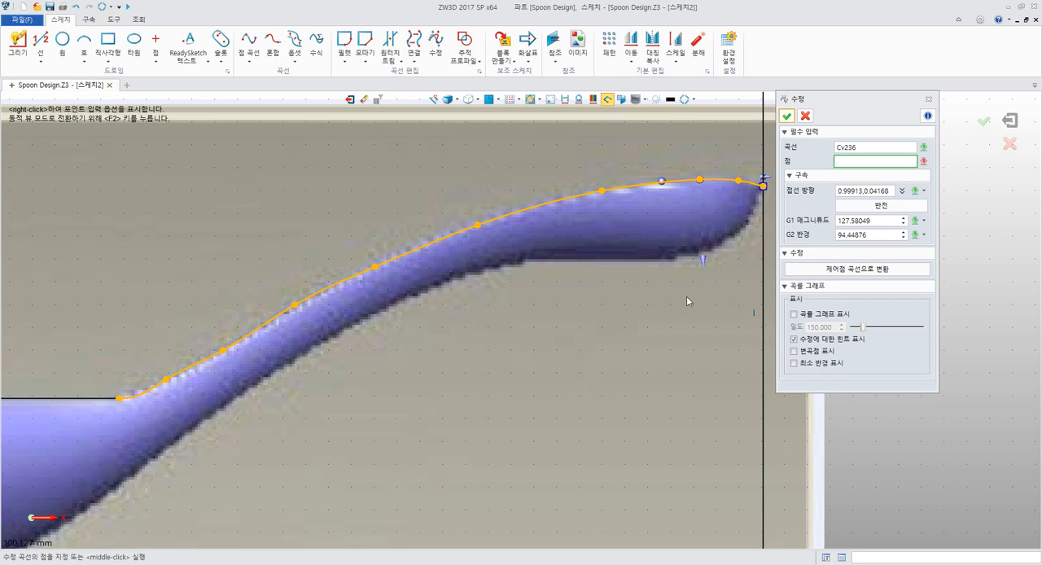
Try to adjust the handle spline's interior point nearest the bowl, and end the curve modification
middle_drag(556, 305, 567, 265)
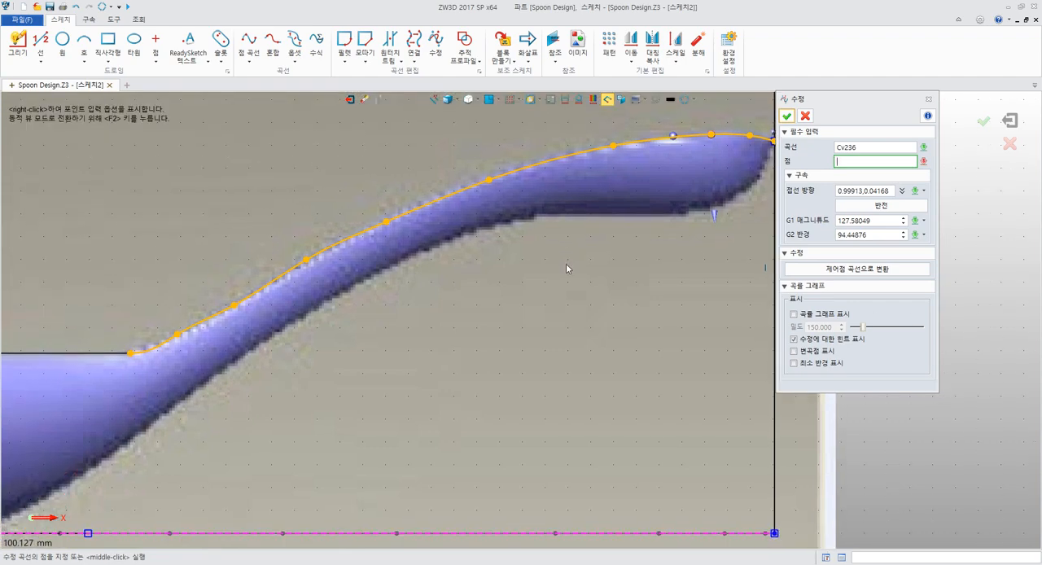
scroll(566, 263, down, 3)
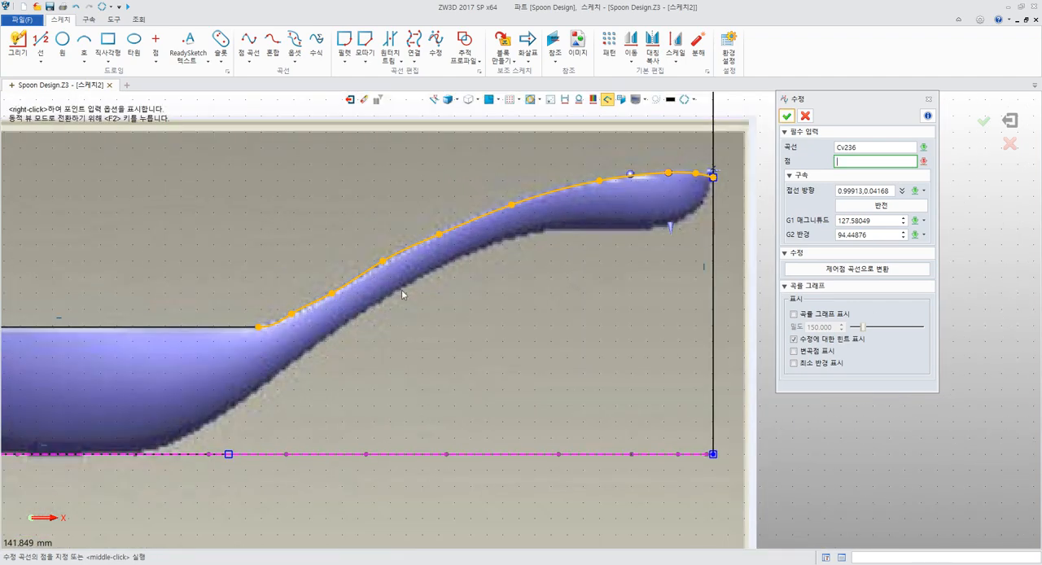
scroll(417, 286, up, 5)
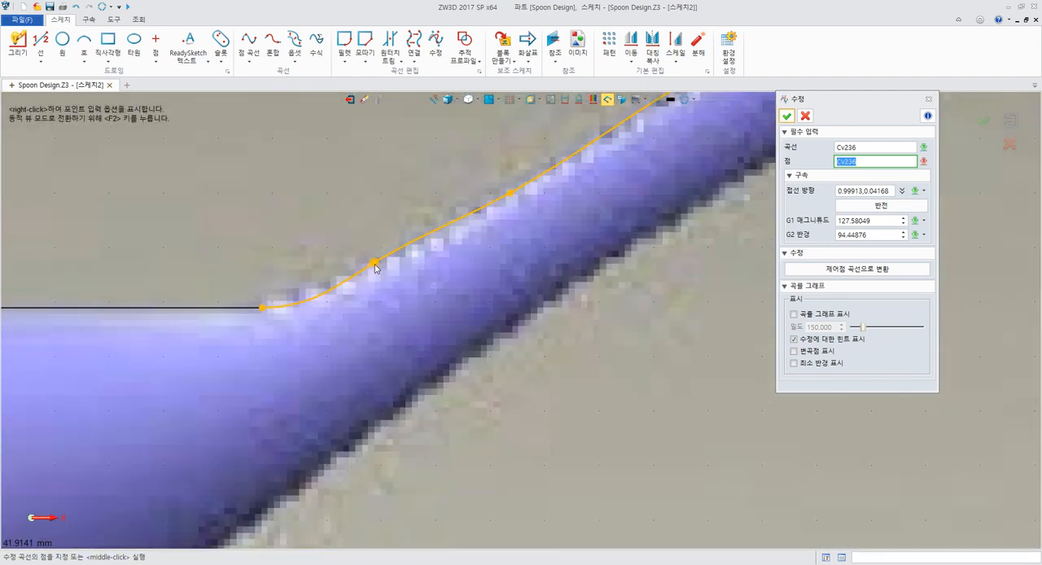
click(375, 261)
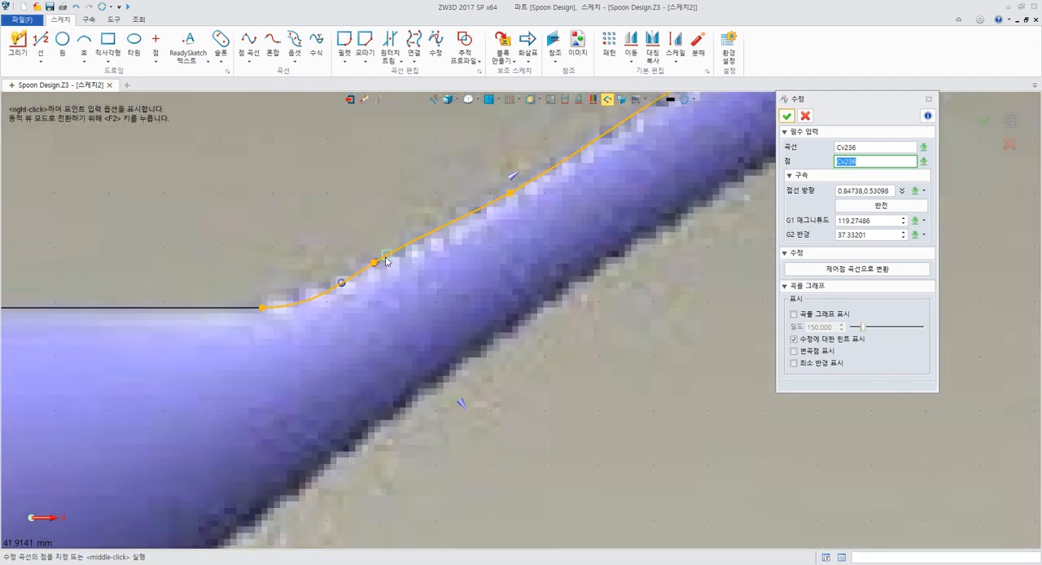
scroll(462, 242, down, 3)
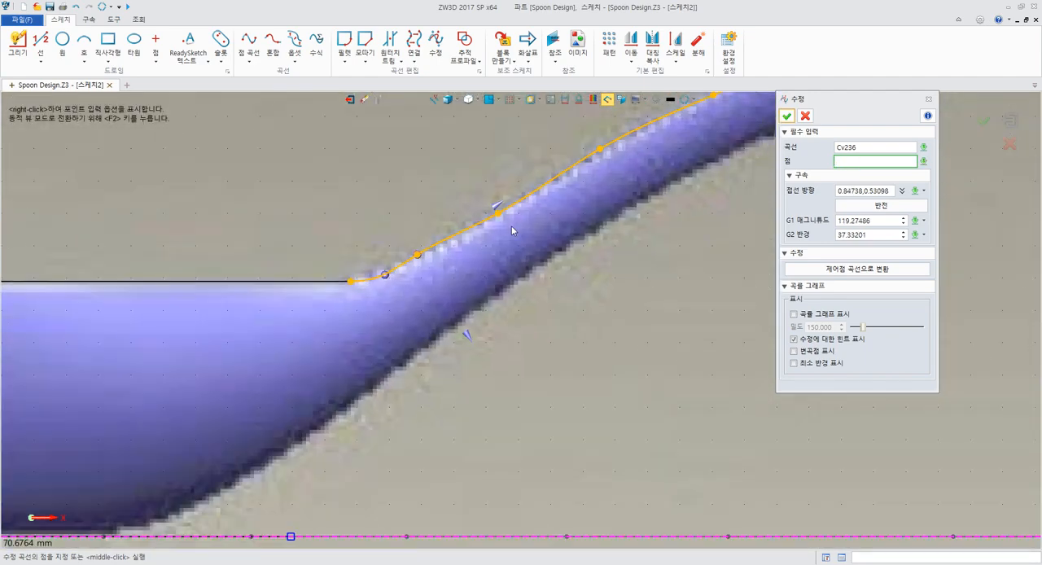
click(420, 257)
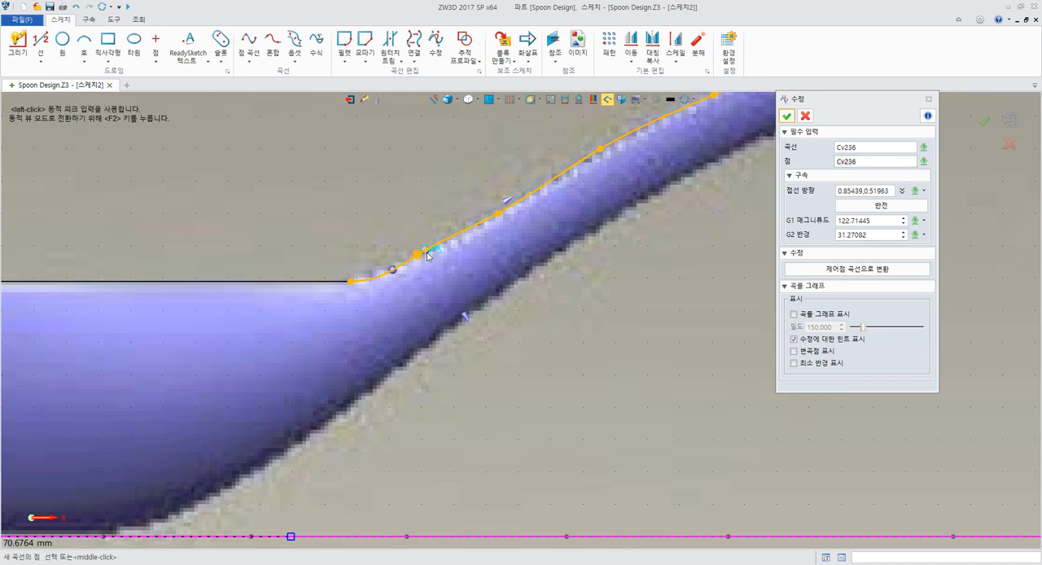
click(430, 258)
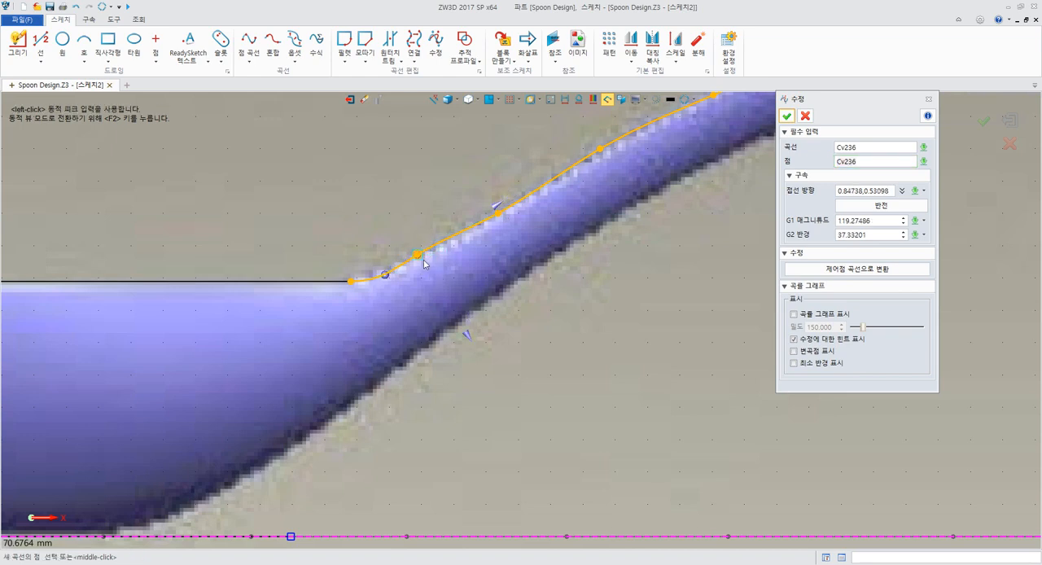
middle_click(503, 209)
scroll(595, 255, down, 5)
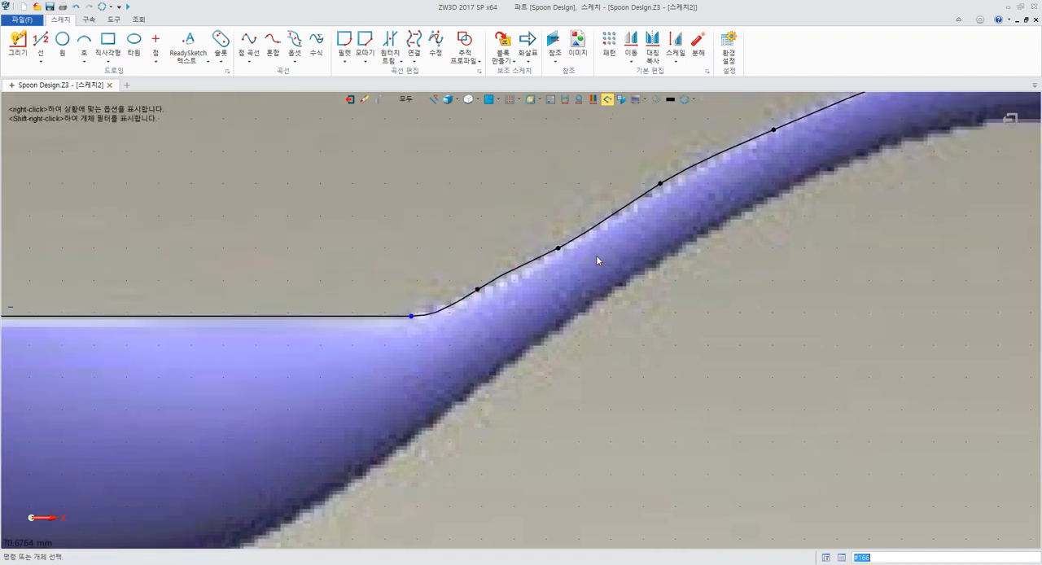
Delete the spline traced along the handle's upper edge
click(632, 217)
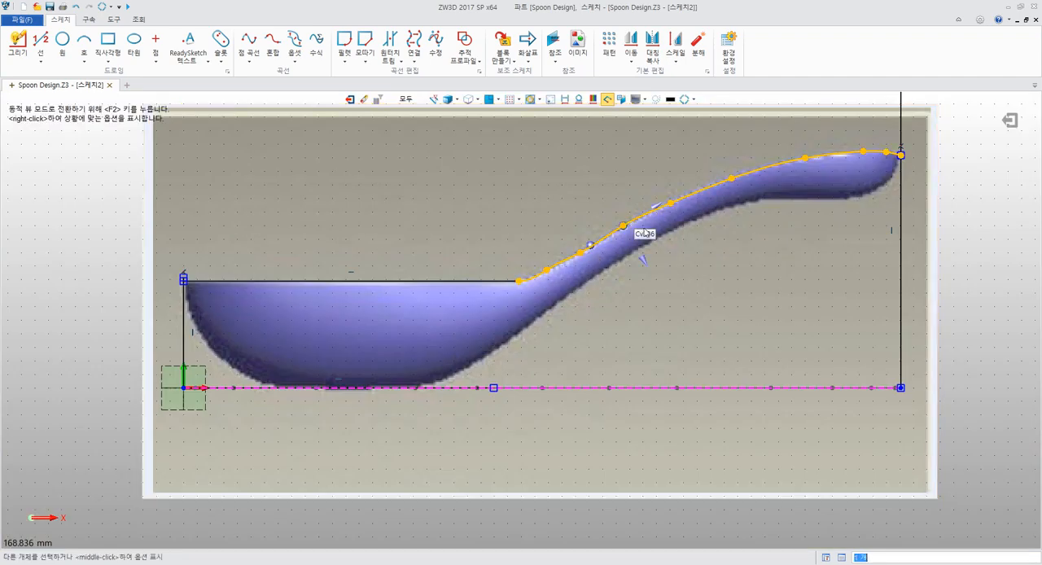
key(Delete)
middle_drag(728, 267, 600, 321)
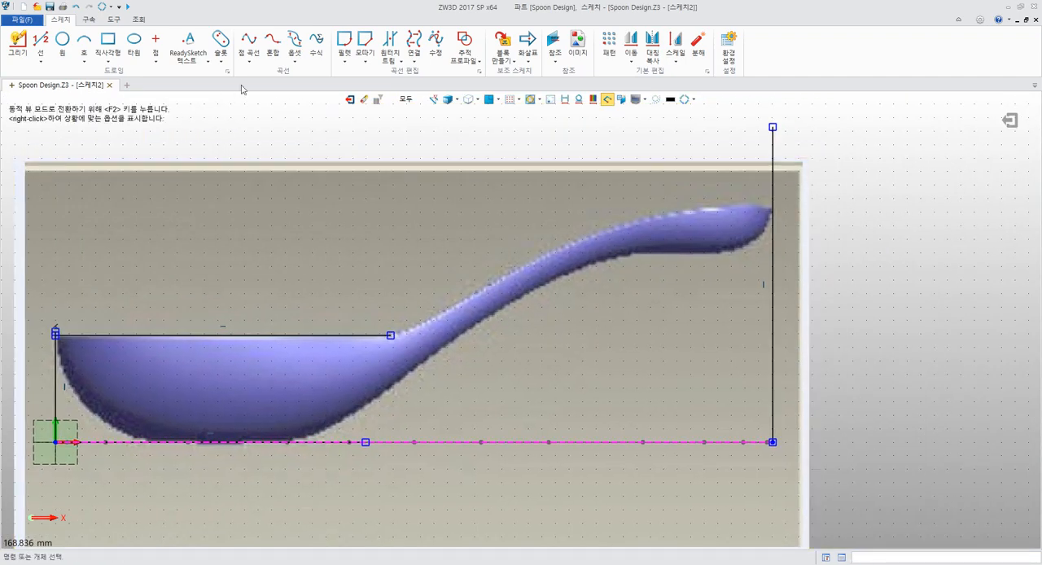
Start a point curve at the handle end of the horizontal line and place three widely spaced points up the handle's upper edge
click(249, 38)
scroll(613, 361, up, 3)
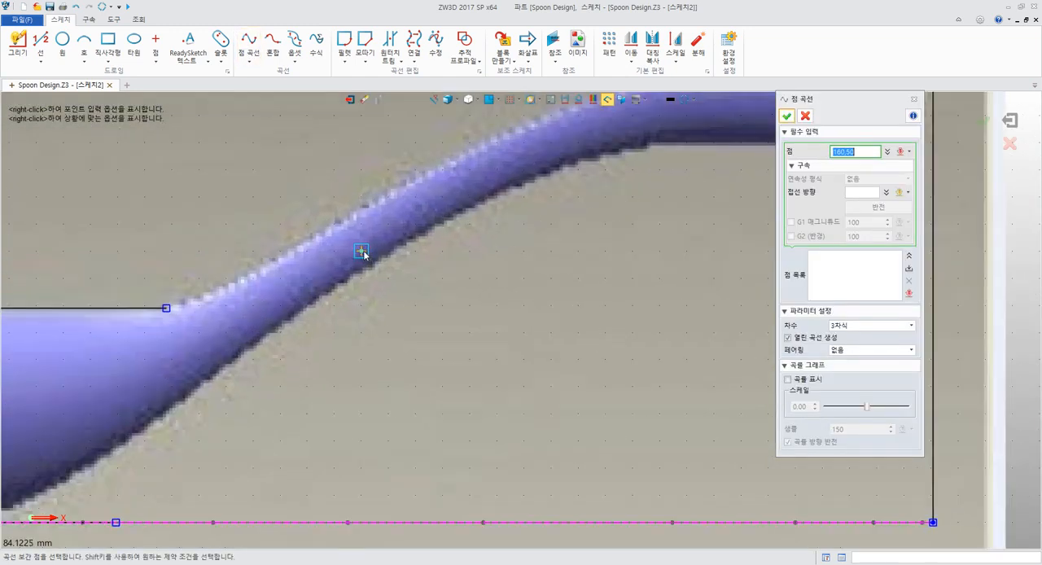
click(167, 309)
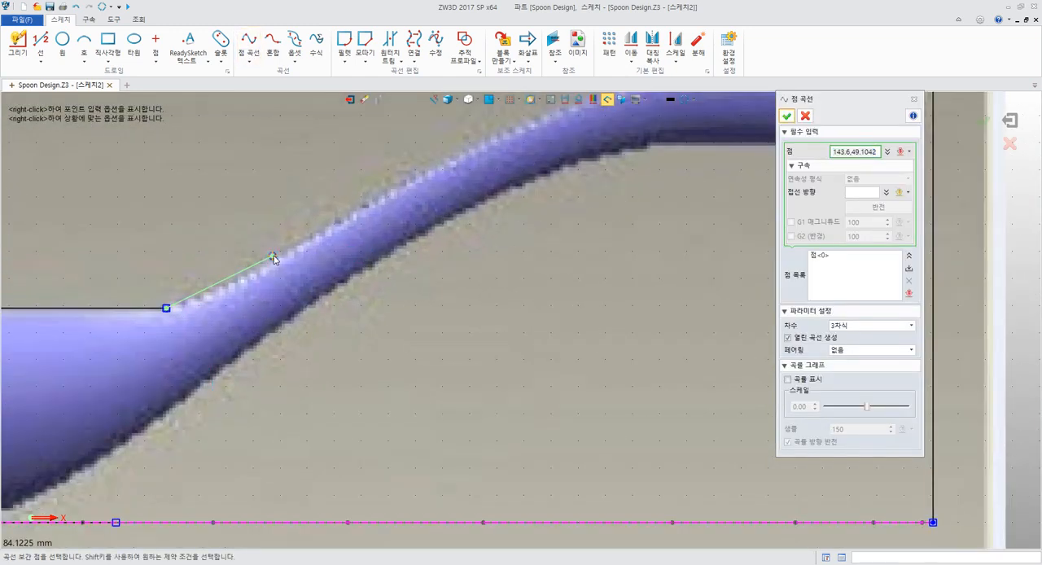
click(273, 258)
click(385, 189)
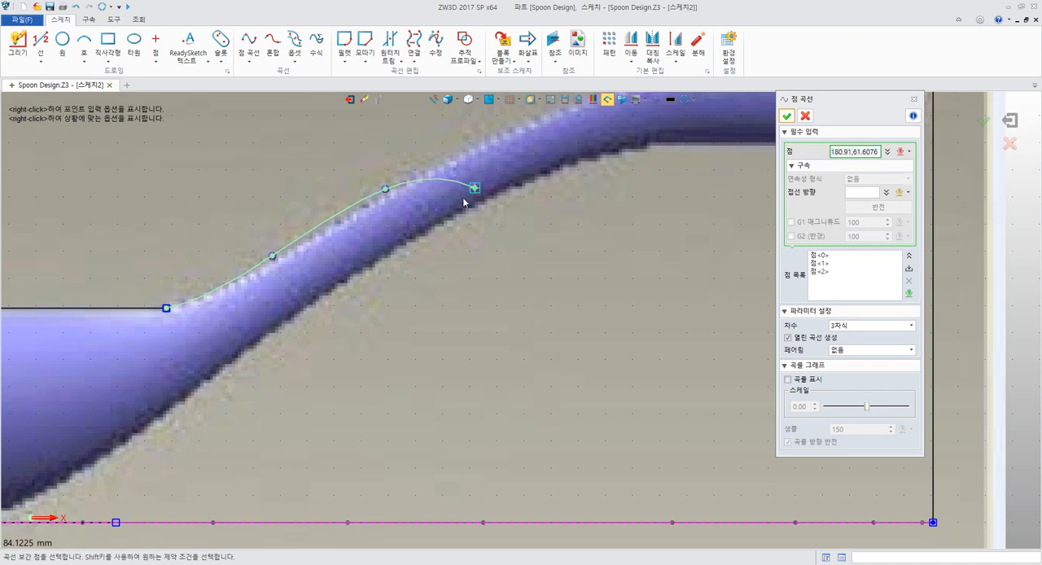
middle_drag(463, 199, 324, 301)
click(363, 242)
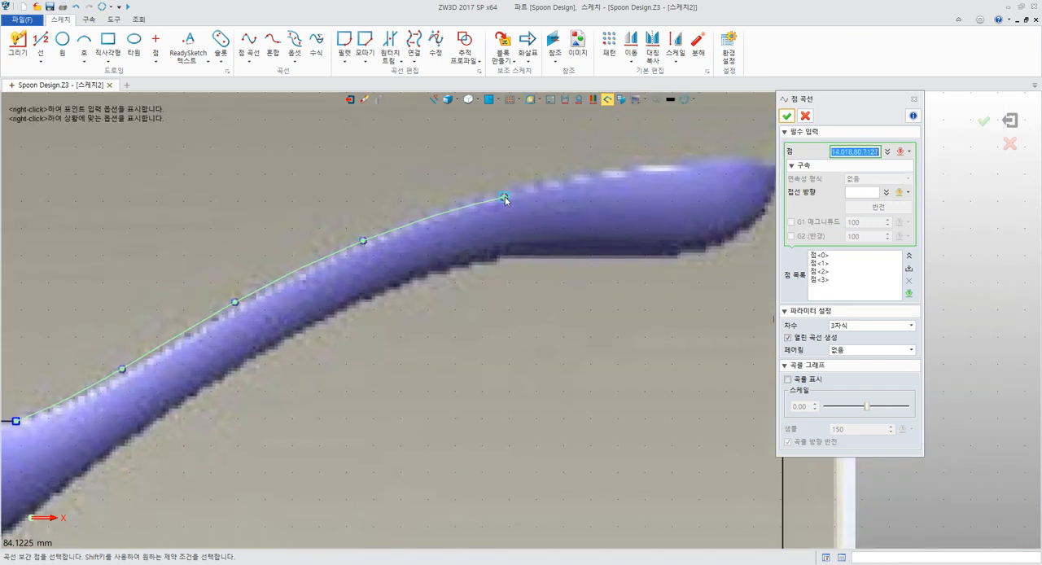
Continue the point curve along the handle's upper edge to the far vertical line and finish it
click(503, 191)
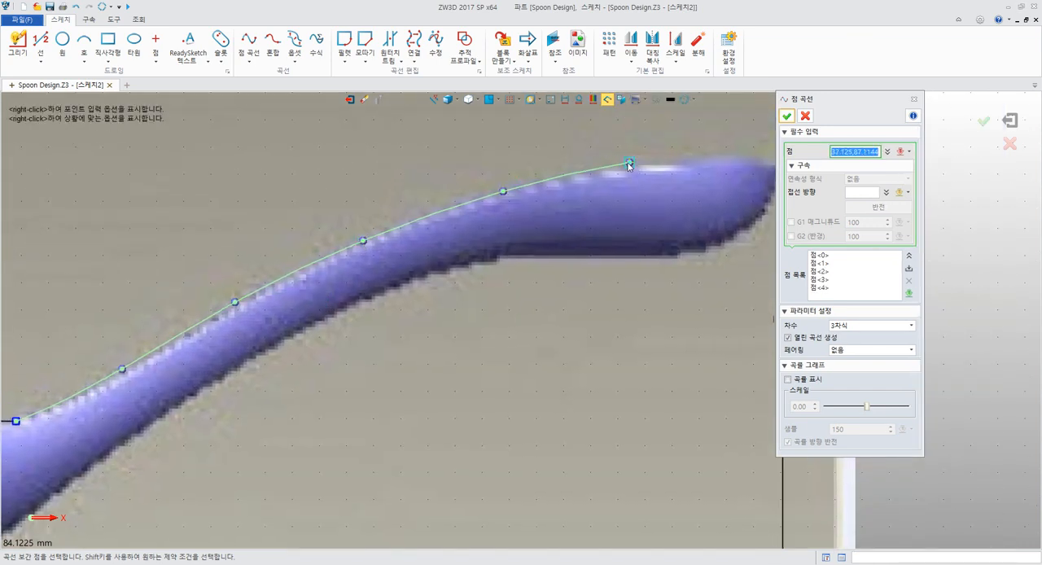
click(598, 164)
click(692, 154)
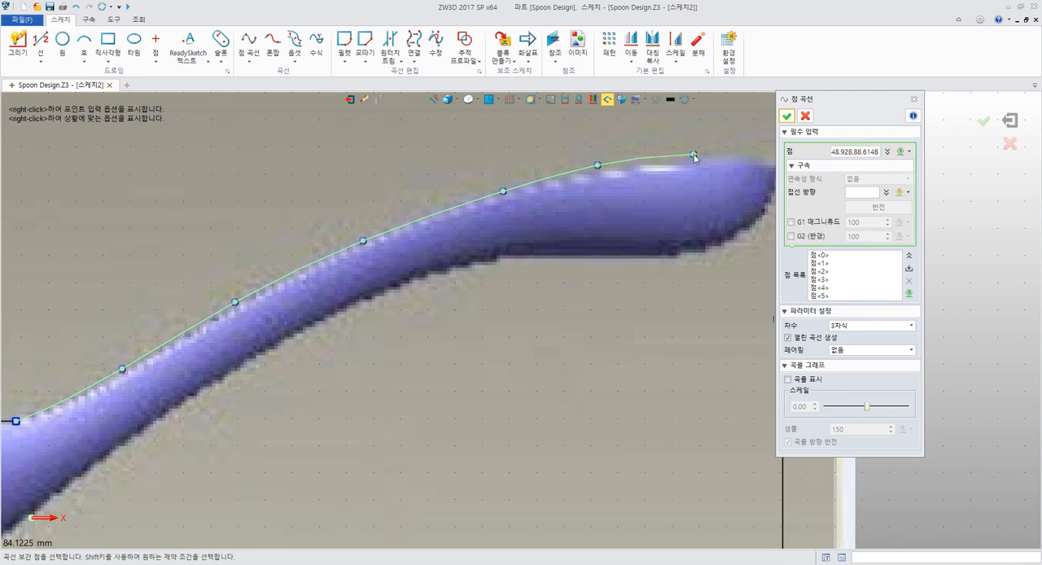
middle_drag(694, 155, 376, 208)
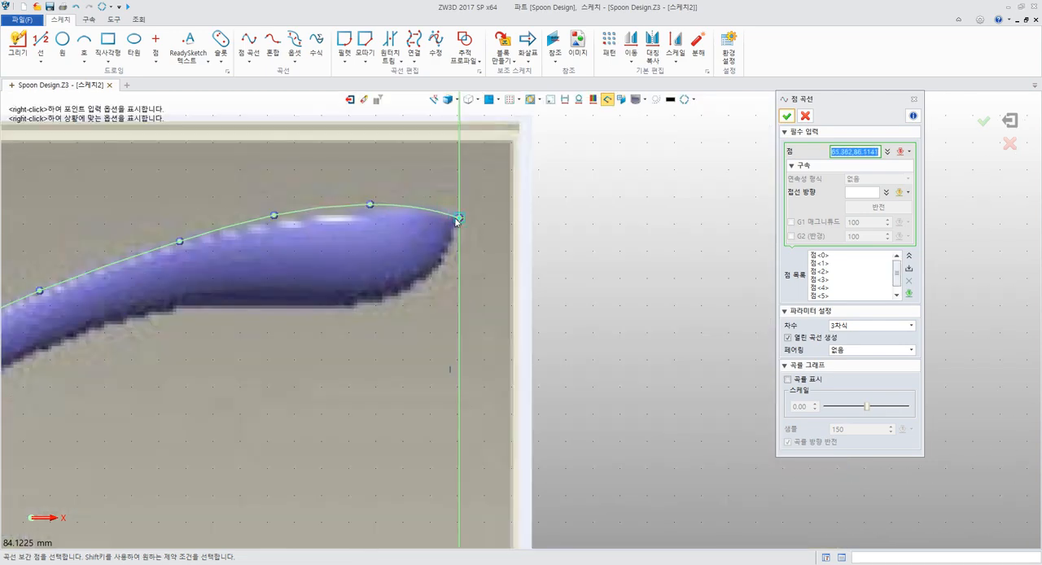
click(456, 218)
middle_drag(417, 257, 619, 209)
scroll(618, 210, down, 3)
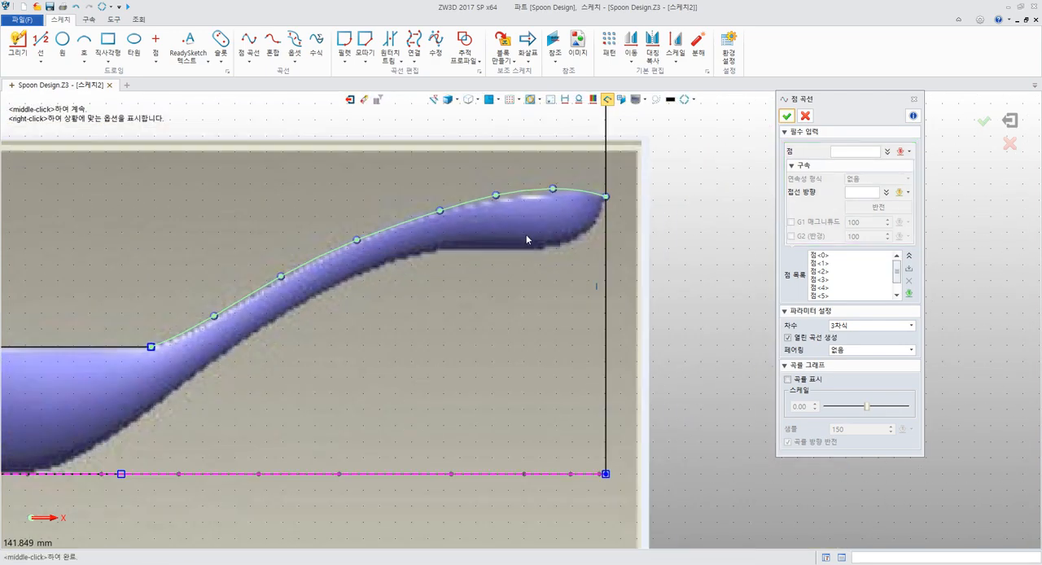
middle_click(623, 228)
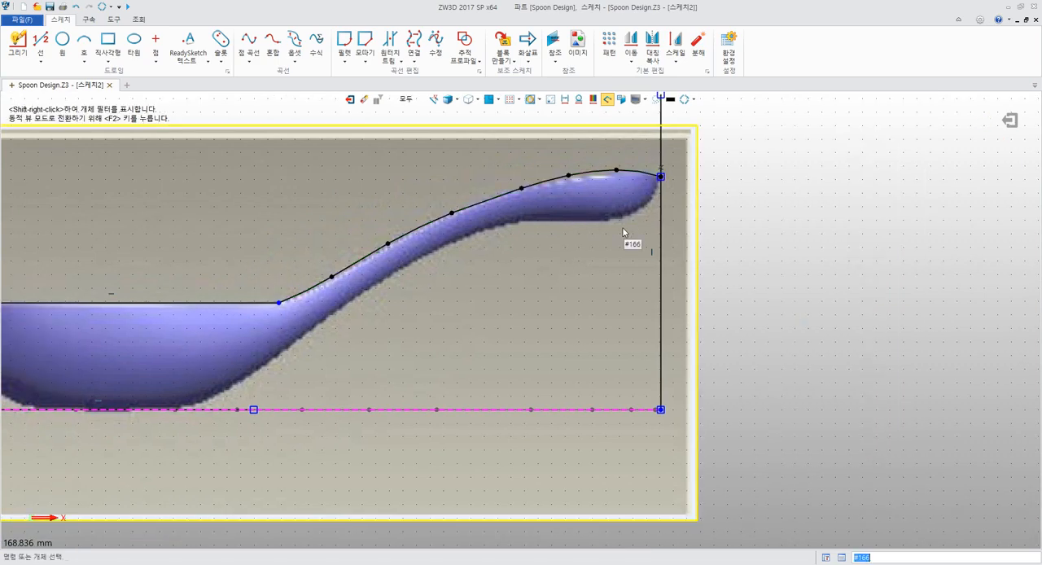
Try a fillet between the handle spline and the horizontal line at their shared endpoint, and undo it
middle_drag(623, 228, 709, 224)
scroll(678, 224, up, 2)
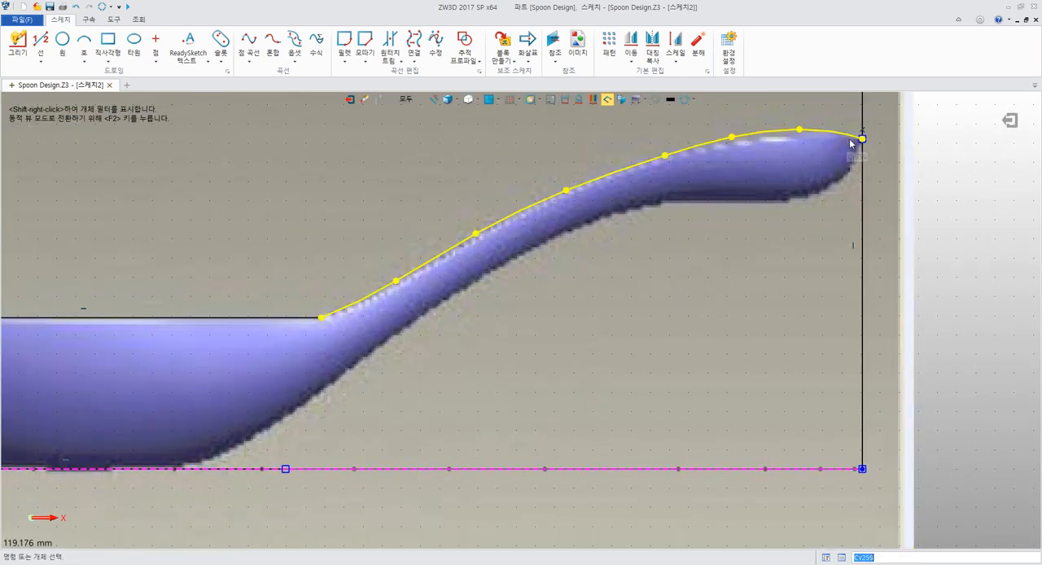
middle_drag(383, 308, 557, 270)
scroll(519, 282, up, 7)
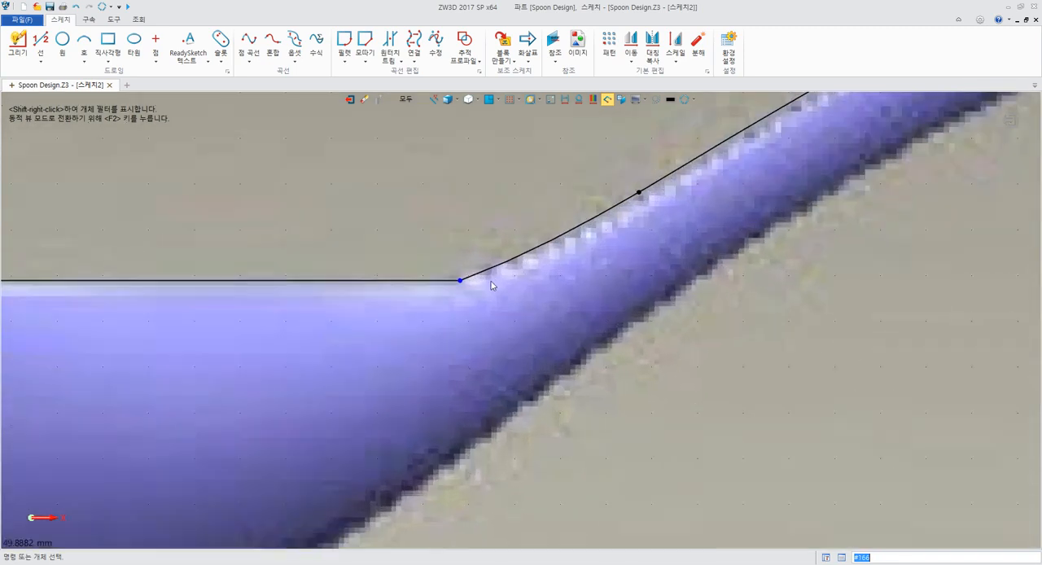
click(440, 281)
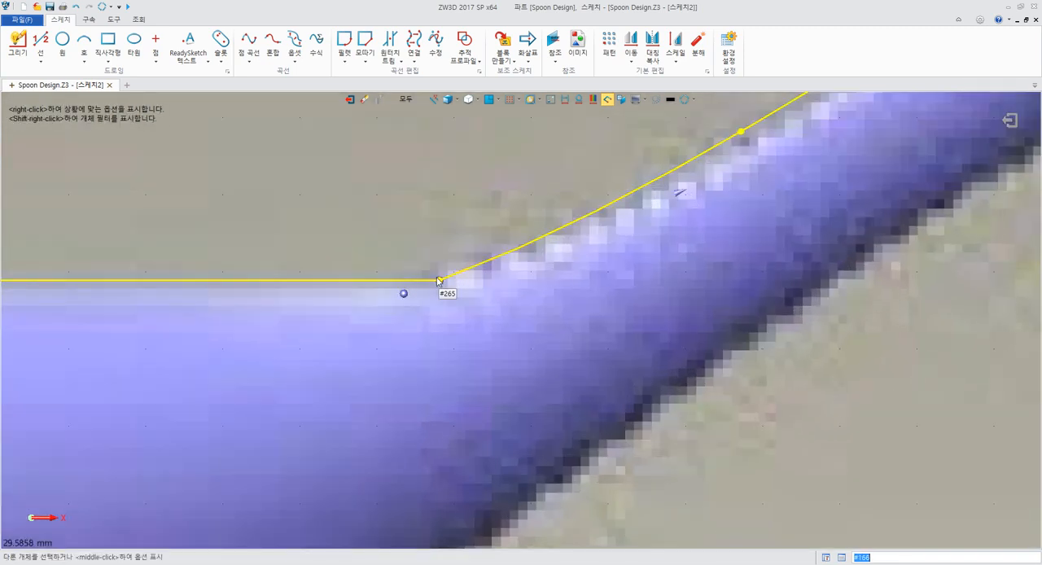
click(321, 205)
click(344, 49)
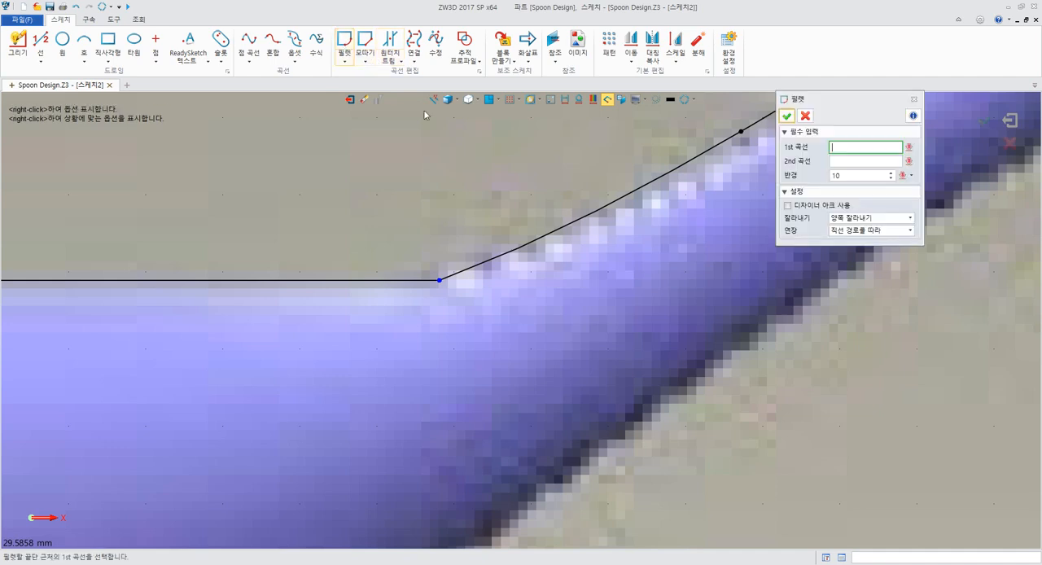
click(467, 260)
click(415, 281)
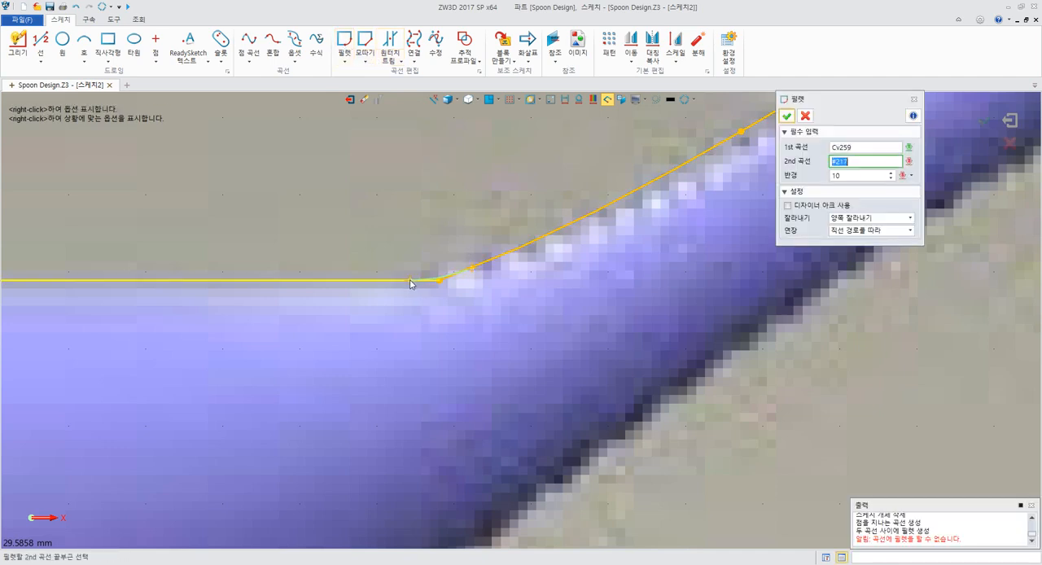
click(847, 174)
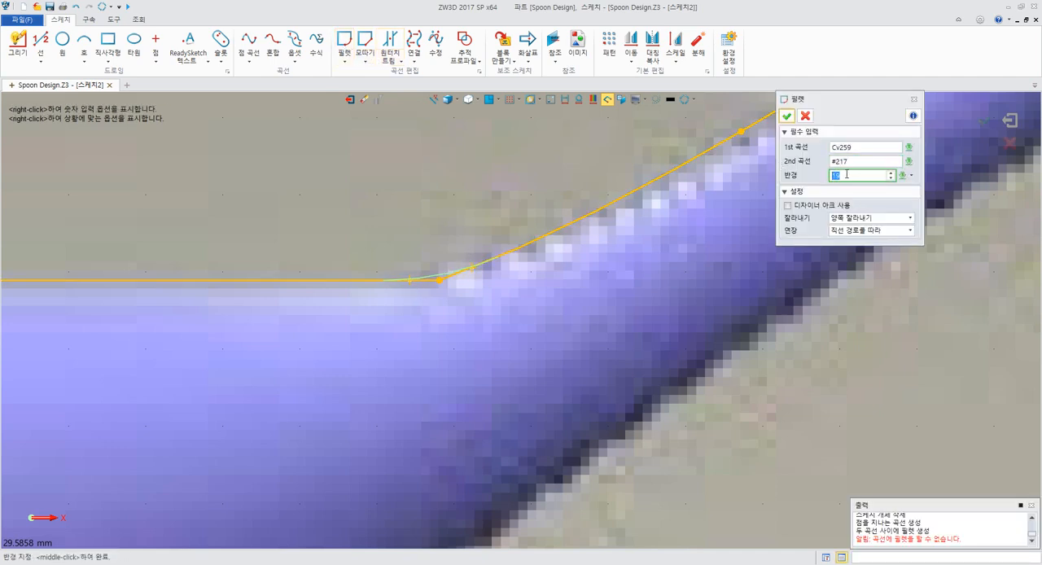
scroll(847, 174, up, 4)
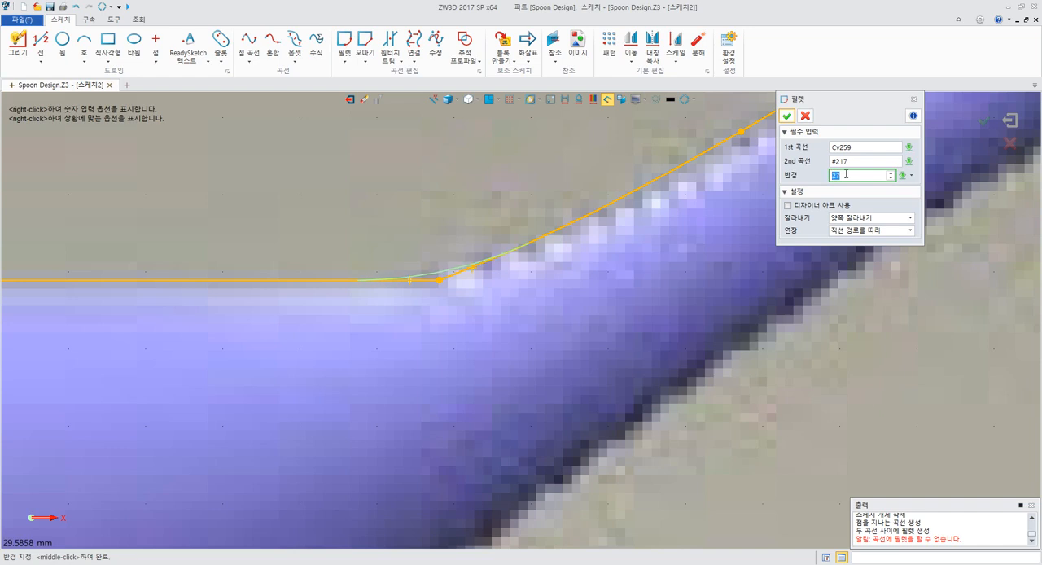
click(787, 116)
key(ctrl+z)
Fillet the corner between the horizontal rim line and the handle spline with a 19 mm radius
middle_click(584, 151)
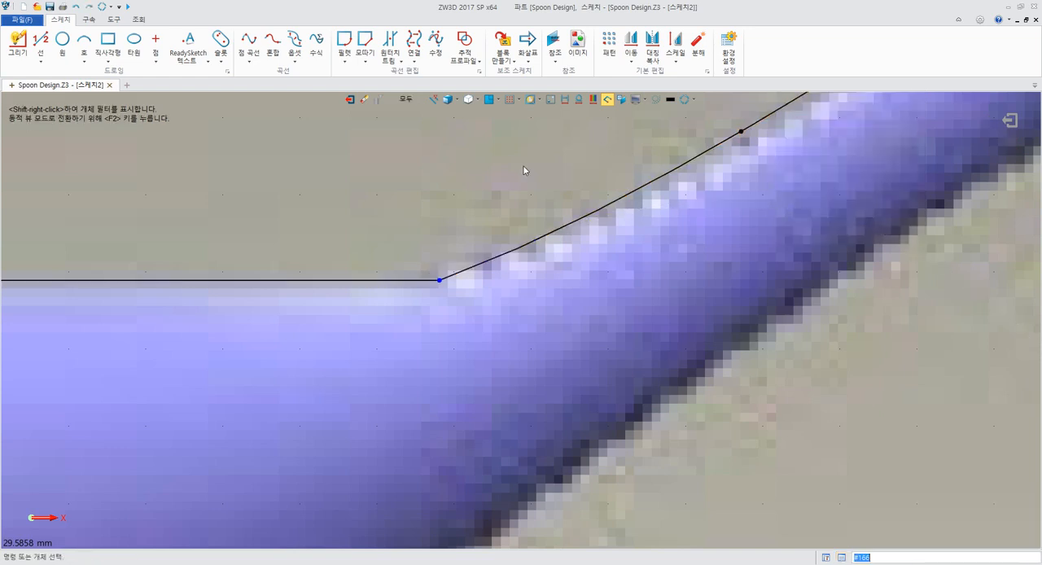
click(413, 279)
click(461, 271)
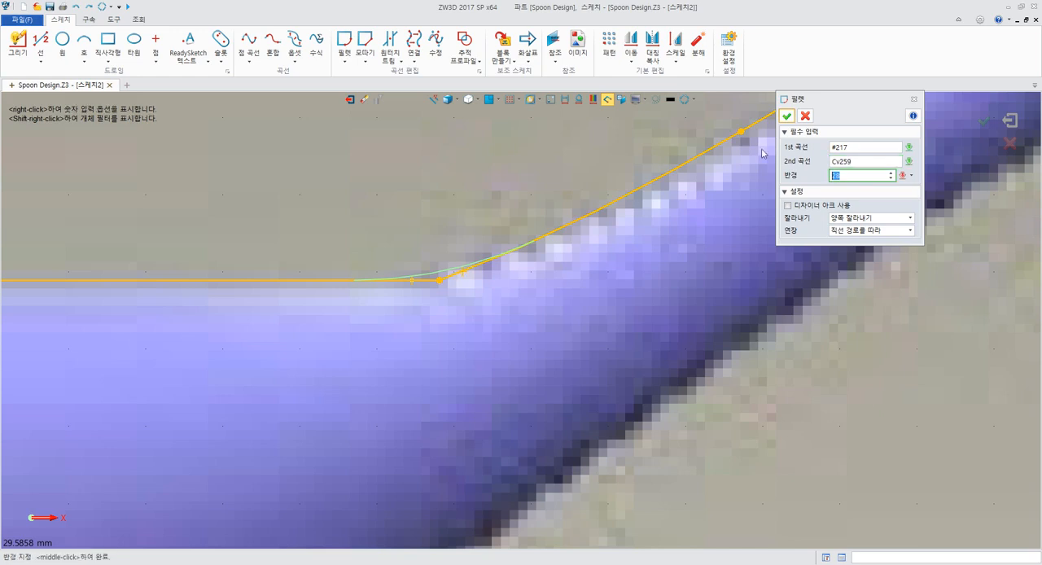
text(18)
click(785, 117)
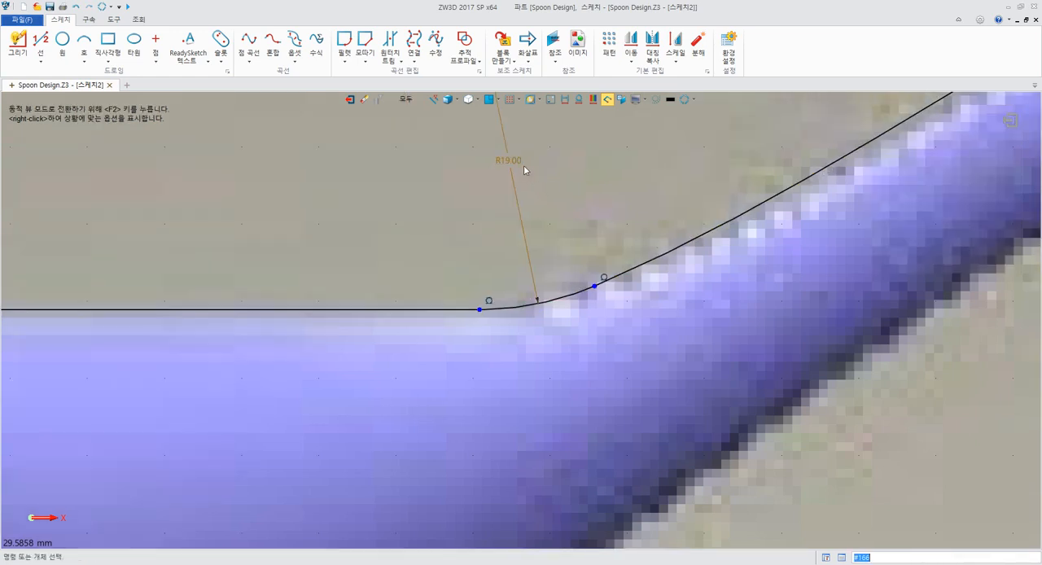
scroll(509, 139, down, 2)
double_click(506, 135)
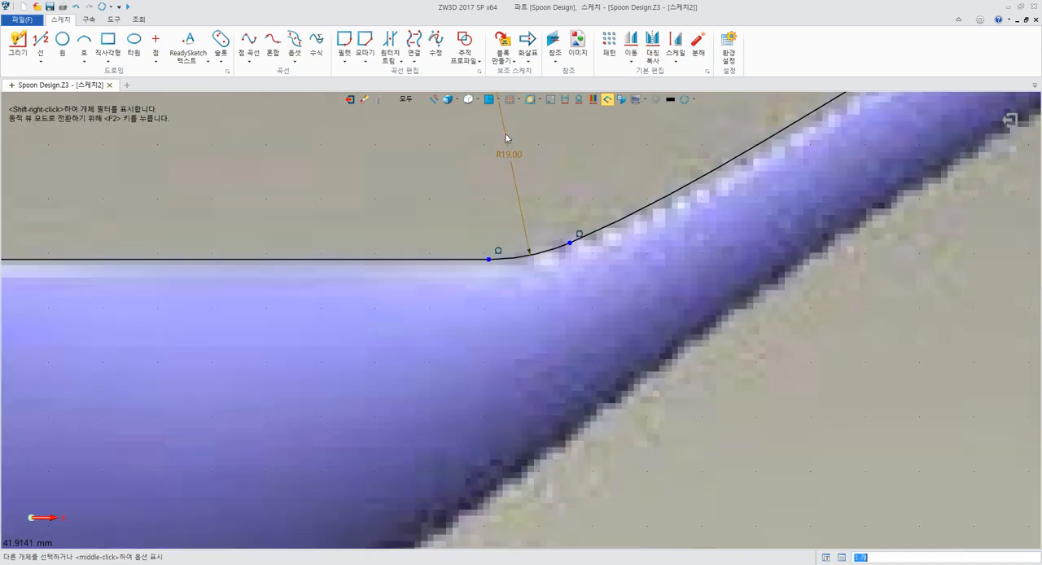
middle_click(634, 153)
scroll(632, 163, down, 6)
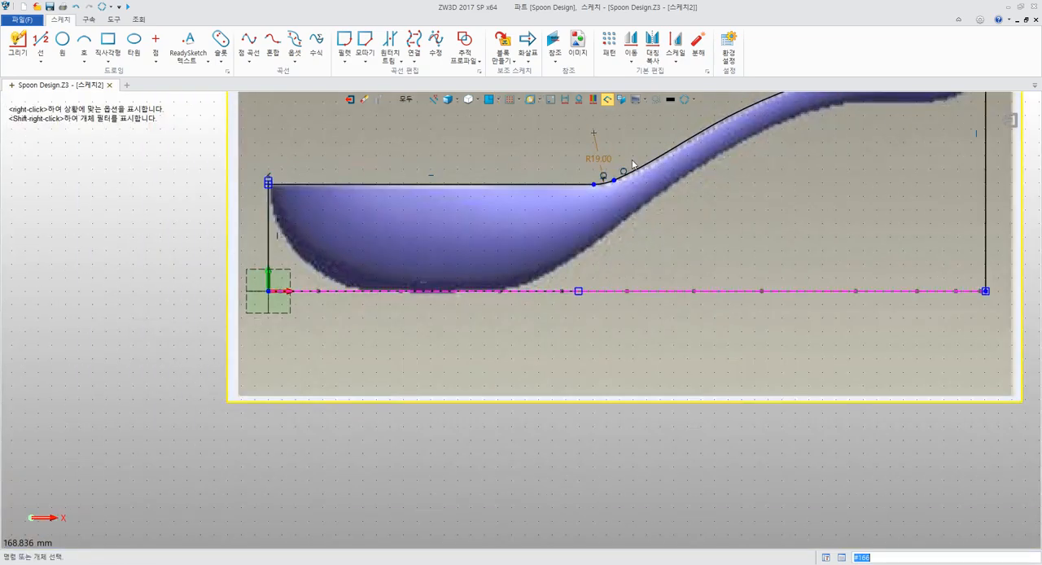
scroll(718, 160, down, 2)
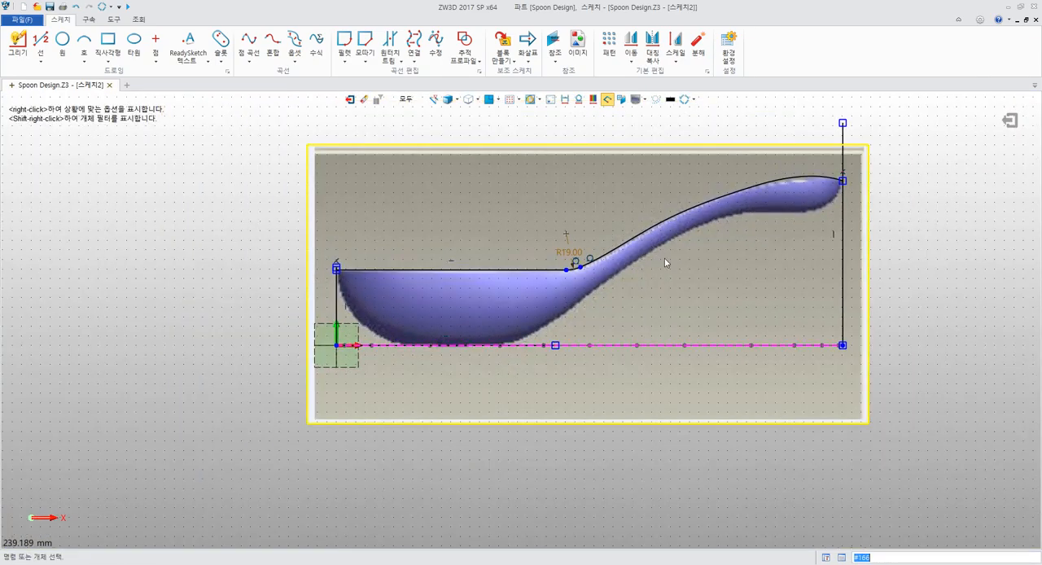
Switch to the PDF guide in Acrobat Reader, examine the fillet and curve-connecting instructions on pages 200 and 201, and return to ZW3D
key(alt+Tab)
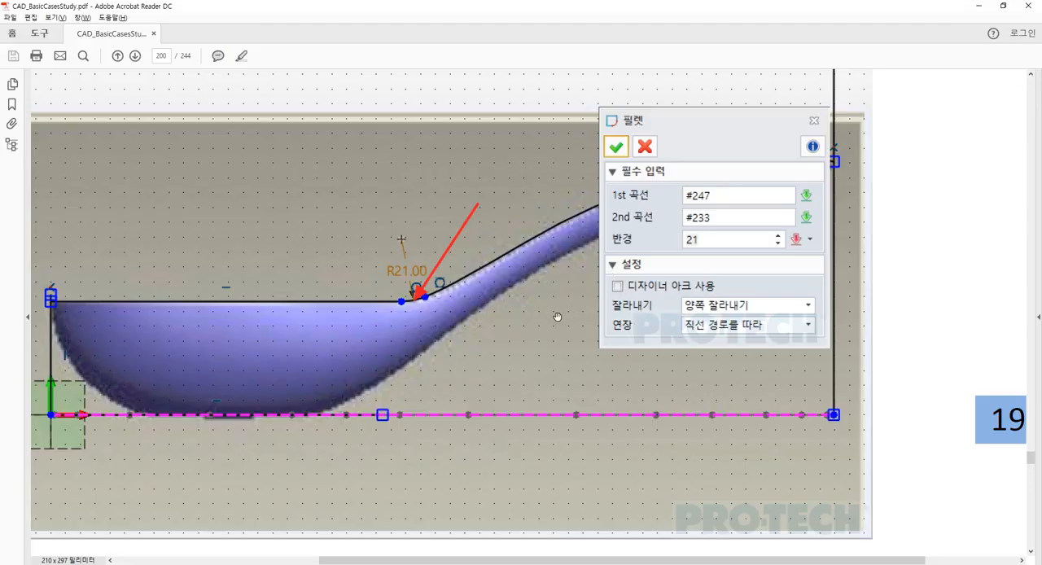
scroll(557, 315, down, 8)
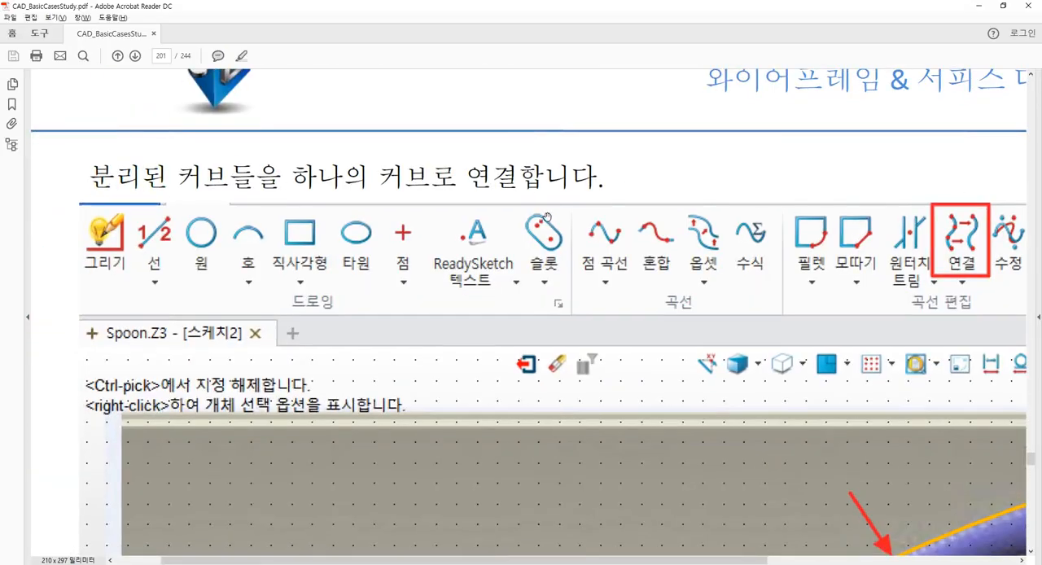
drag(780, 256, 501, 382)
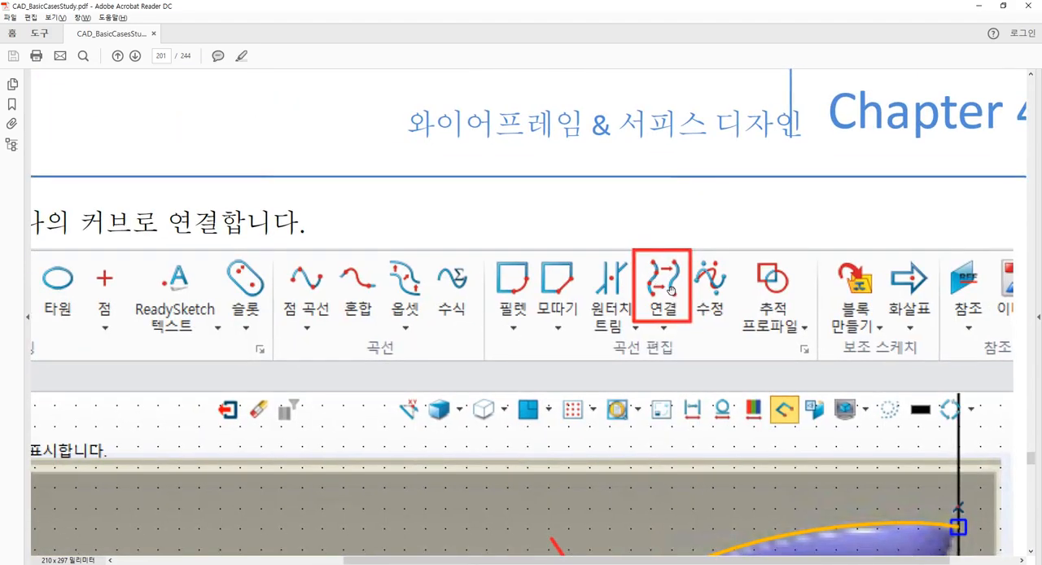
ctrl+scroll(669, 290, down, 3)
scroll(644, 304, down, 4)
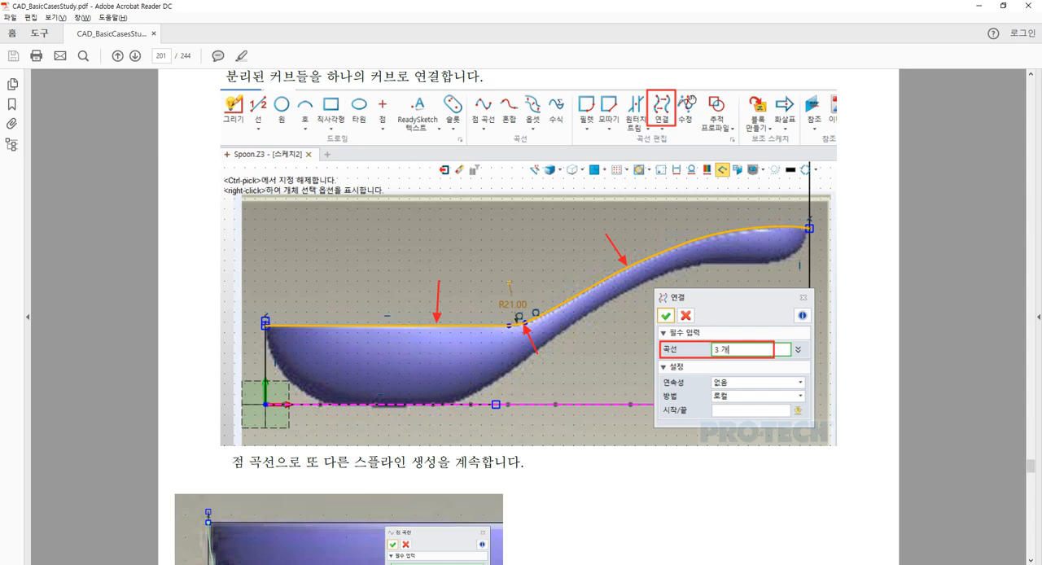
key(alt+Tab)
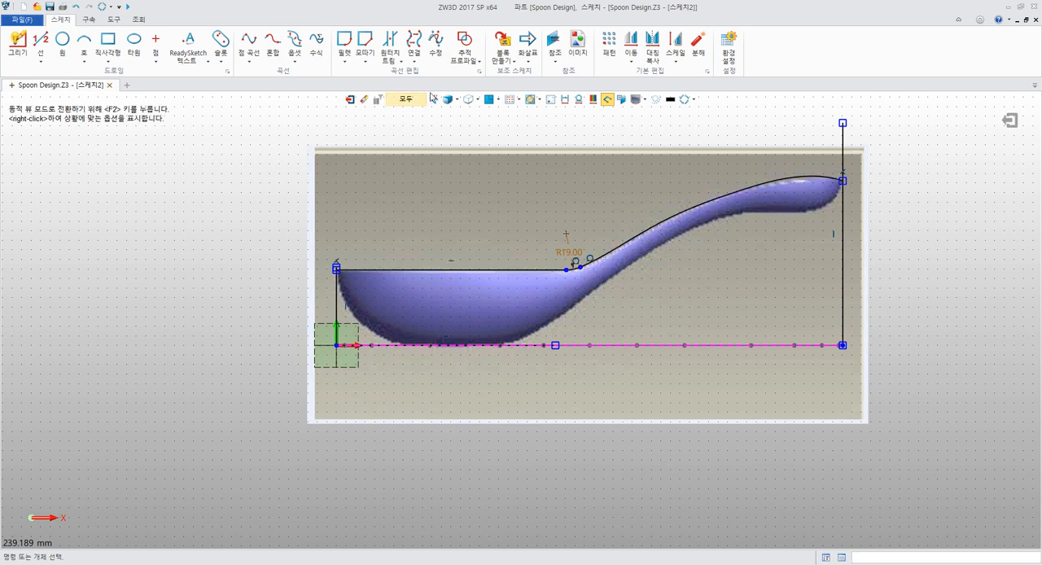
Connect the horizontal rim line, the fillet arc and the handle spline into one curve with no continuity and the local method
click(414, 40)
right_drag(551, 168, 388, 246)
click(335, 307)
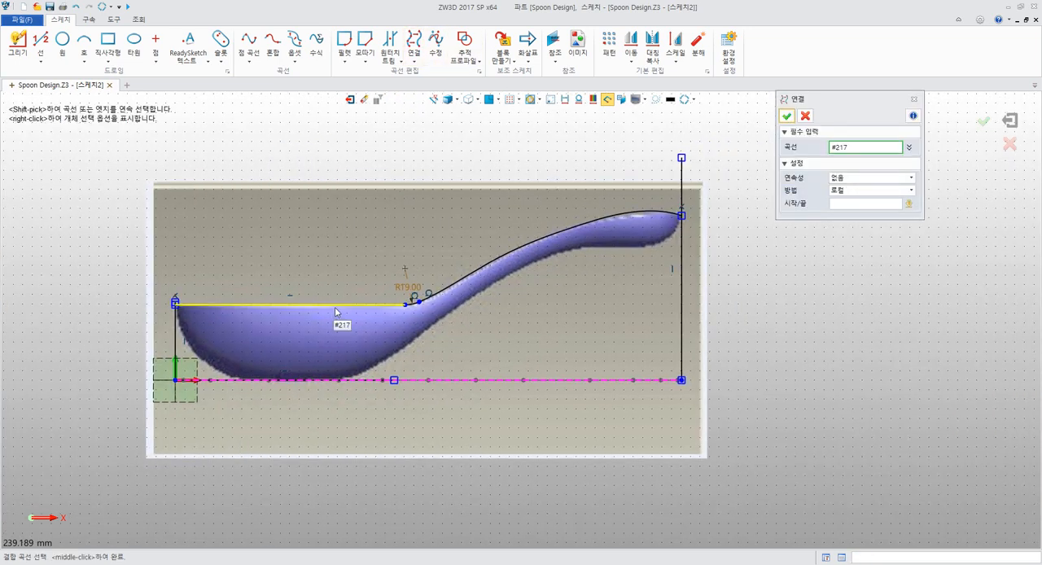
shift+click(335, 308)
middle_drag(476, 189, 522, 150)
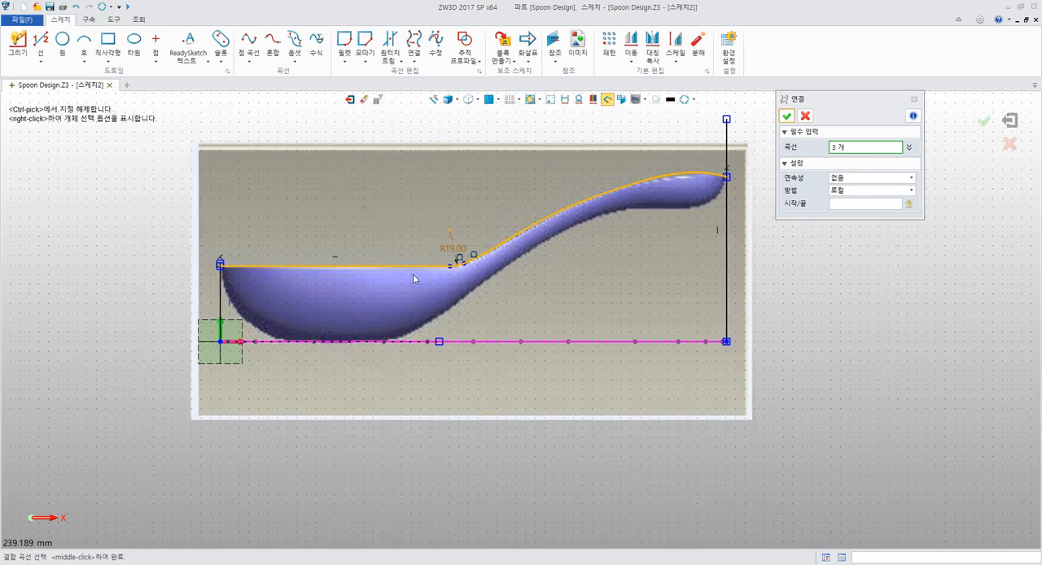
scroll(456, 267, up, 3)
scroll(456, 265, up, 2)
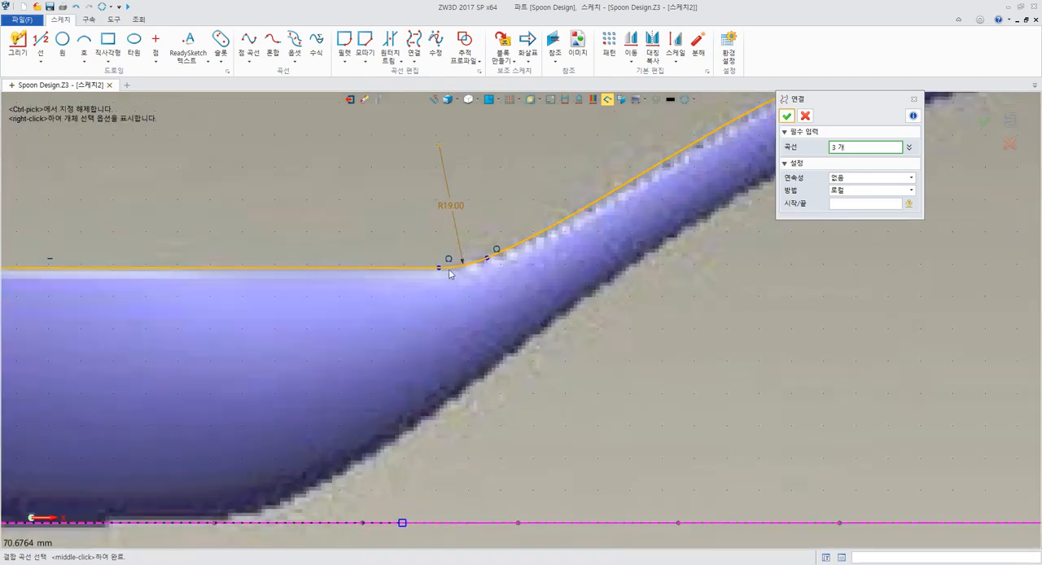
scroll(448, 272, down, 3)
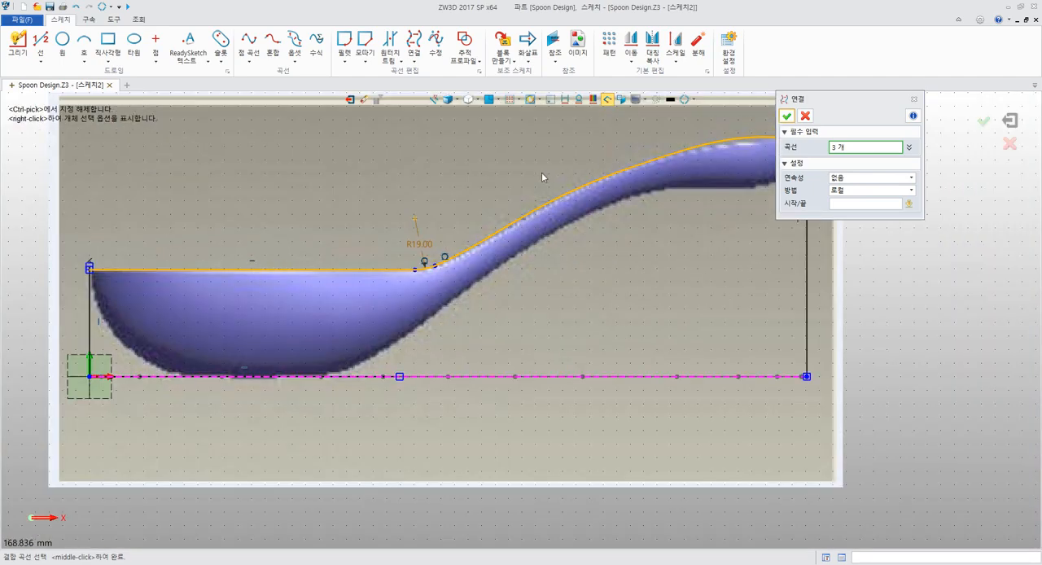
mouse_move(549, 171)
middle_down()
mouse_move(515, 215)
mouse_move(478, 198)
mouse_move(553, 199)
middle_up()
click(787, 116)
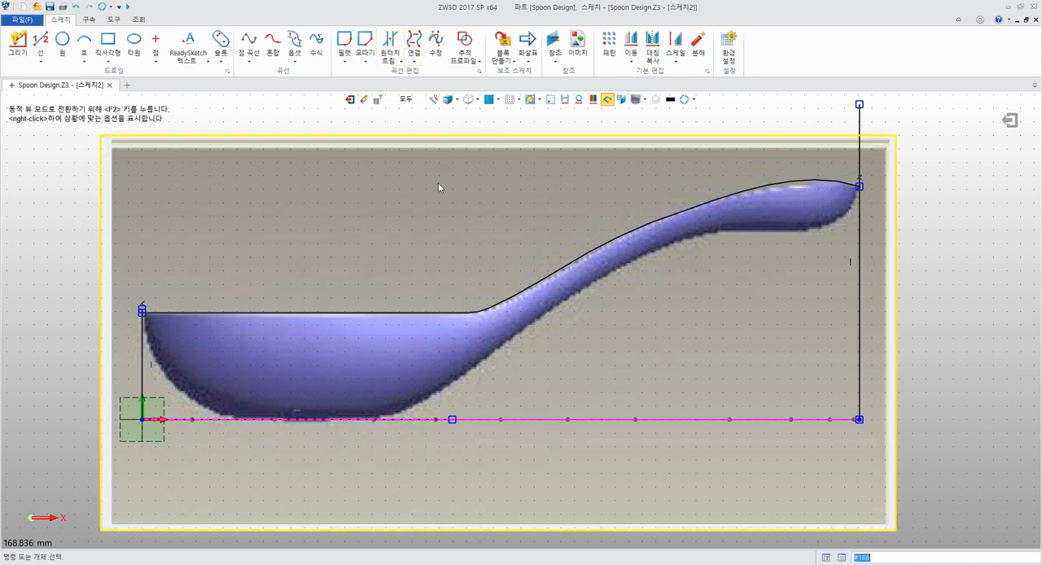
click(415, 41)
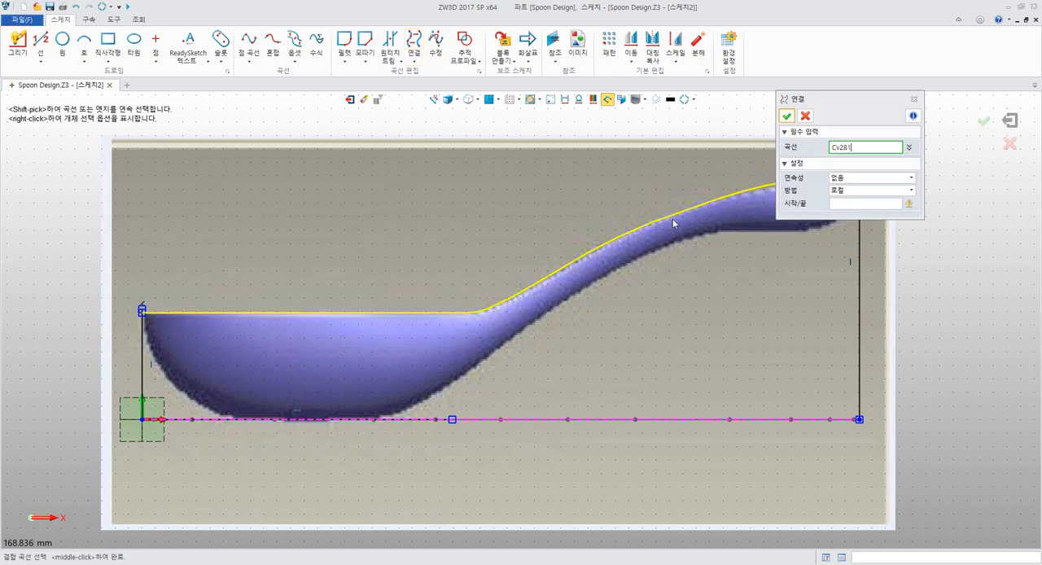
middle_click(448, 320)
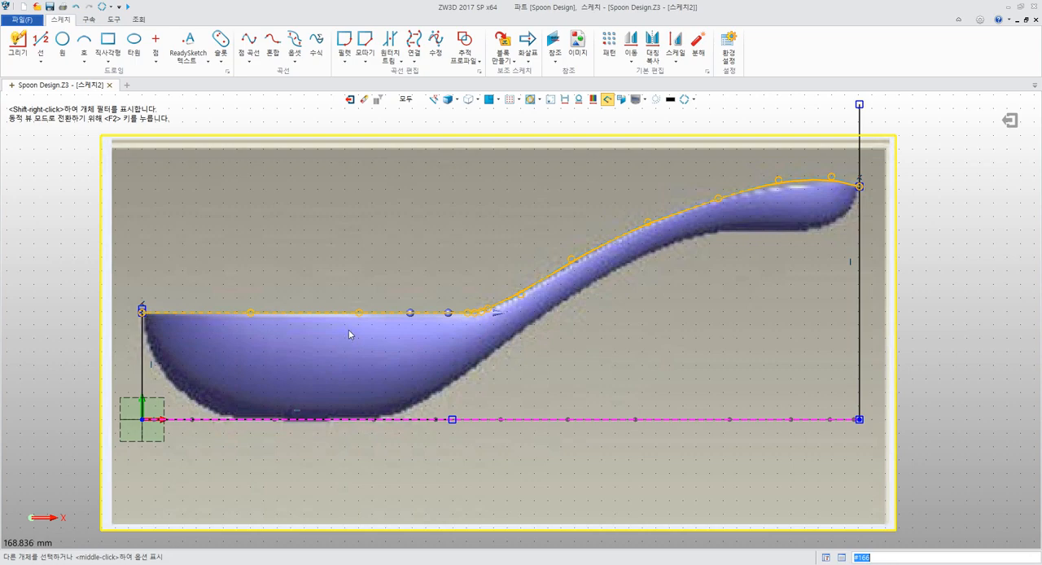
key(Escape)
Switch to the PDF guide in Acrobat Reader, examine the lower-profile spline instructions on page 201, and return to ZW3D
middle_drag(439, 240, 566, 181)
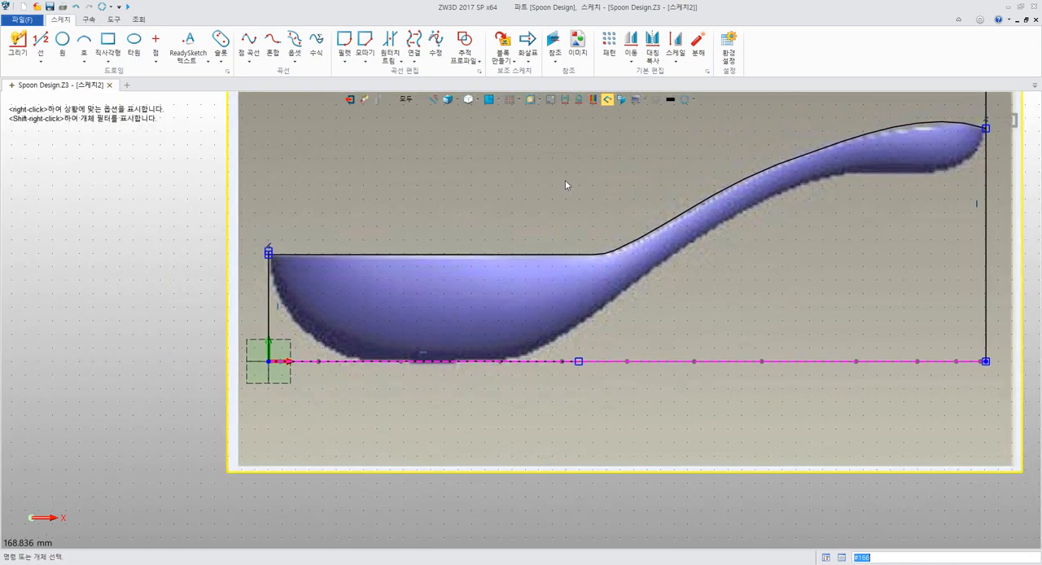
key(alt+Tab)
scroll(402, 261, down, 5)
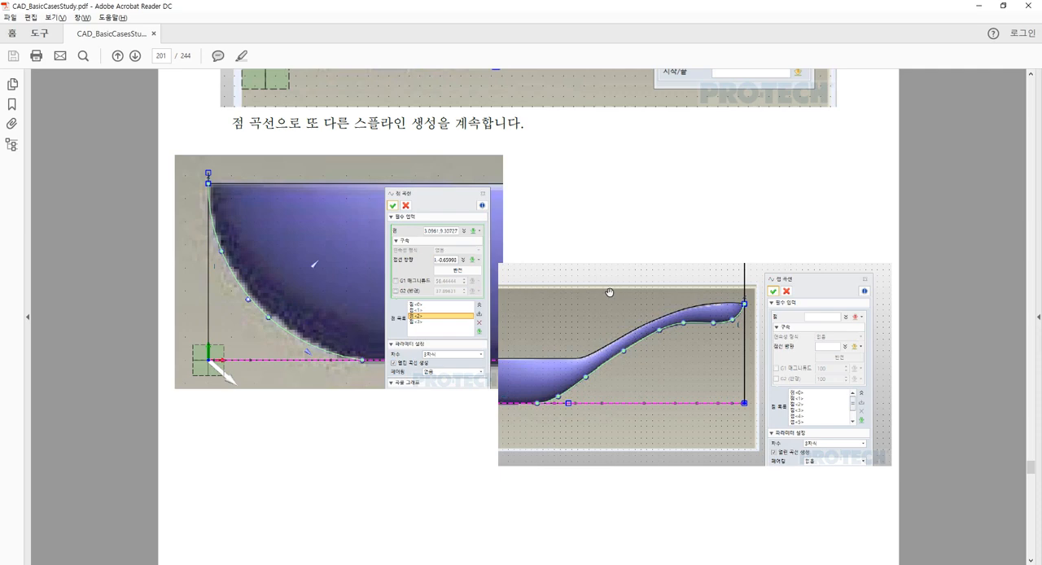
key(alt+Tab)
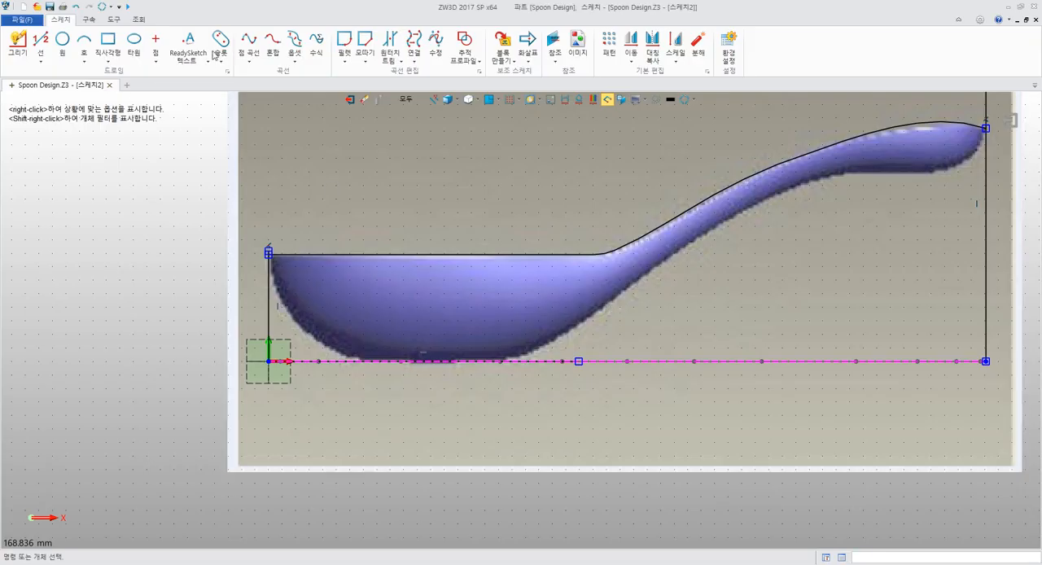
Trace the bowl's front edge with a six-point point curve from the rim line's outer endpoint down to the horizontal base line
click(248, 41)
scroll(382, 231, up, 5)
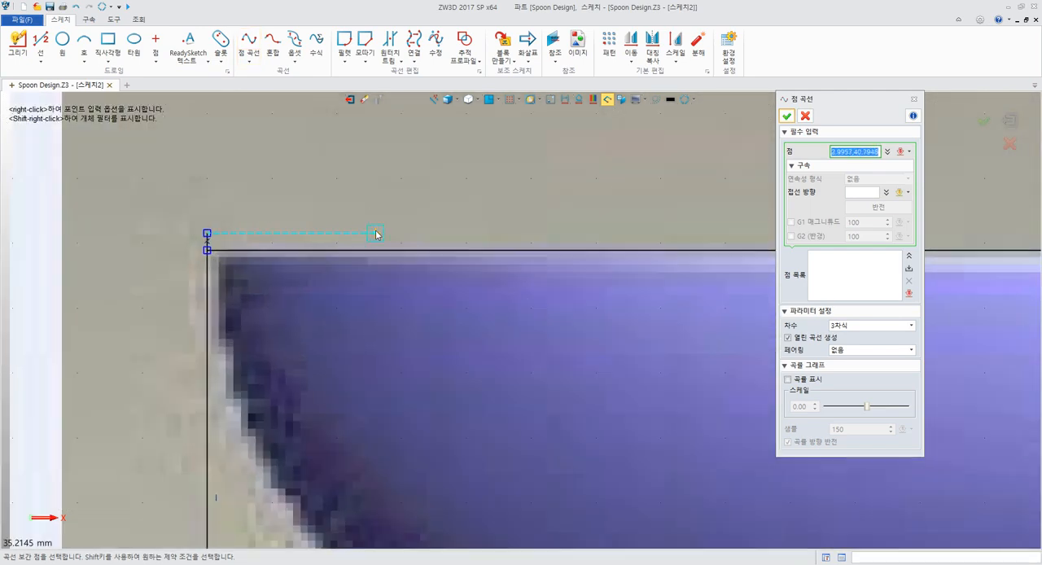
scroll(333, 234, up, 3)
middle_drag(318, 236, 498, 130)
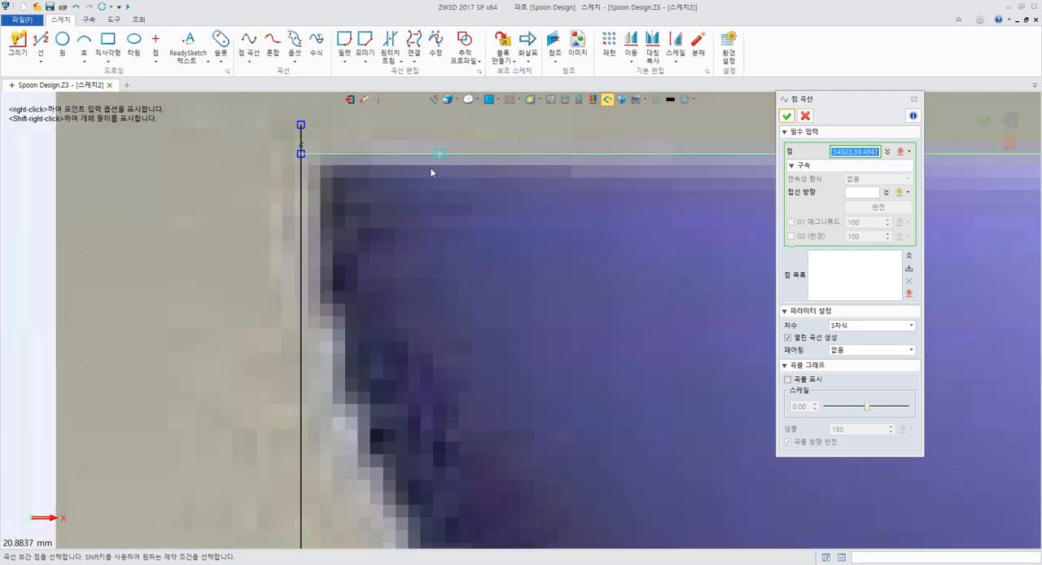
click(301, 153)
mouse_move(314, 337)
middle_down()
mouse_move(322, 295)
mouse_move(205, 180)
middle_up()
click(211, 195)
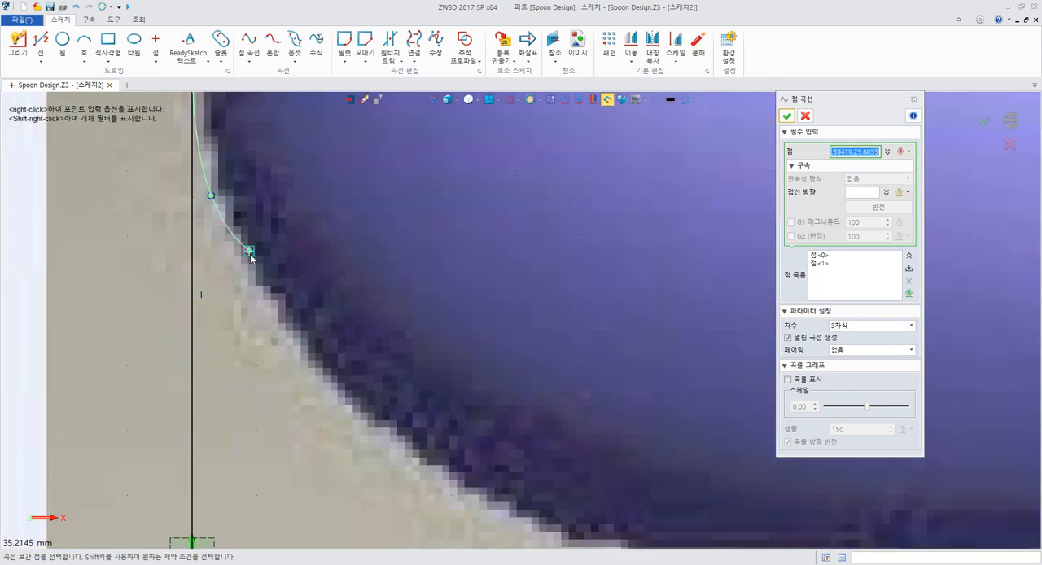
click(300, 344)
middle_drag(299, 345, 84, 208)
click(214, 328)
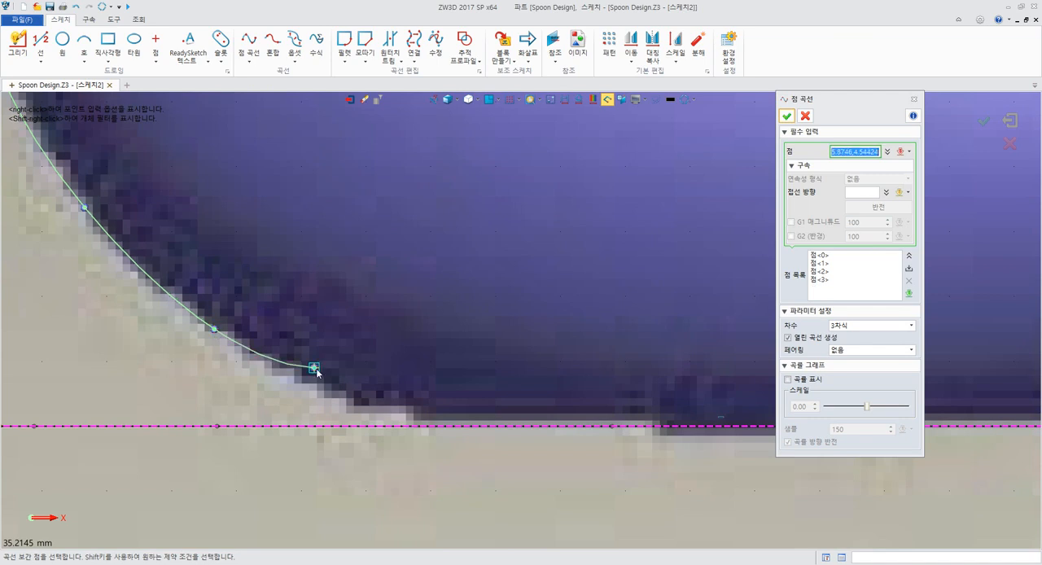
click(342, 396)
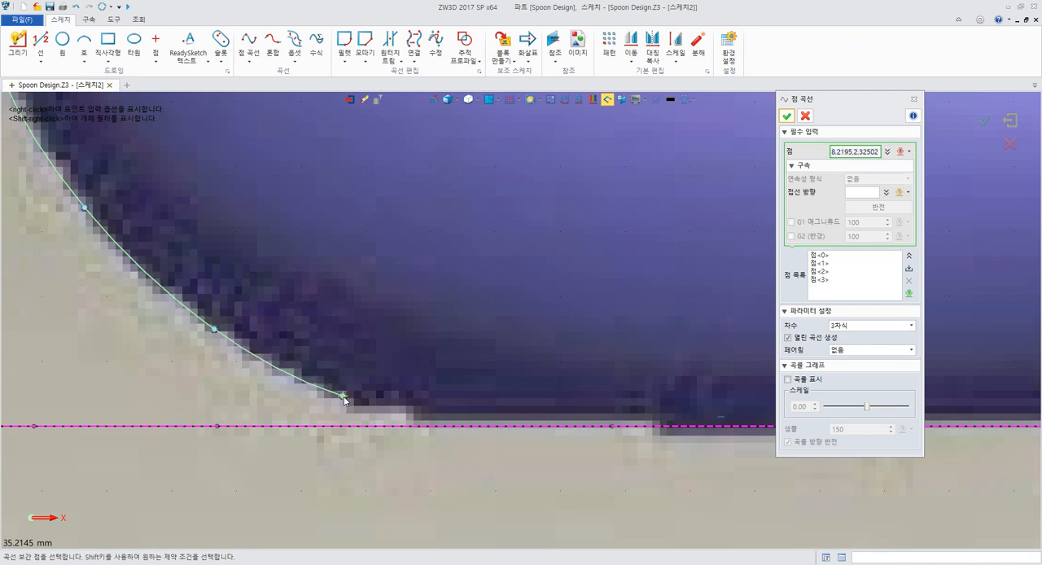
click(470, 426)
middle_click(334, 262)
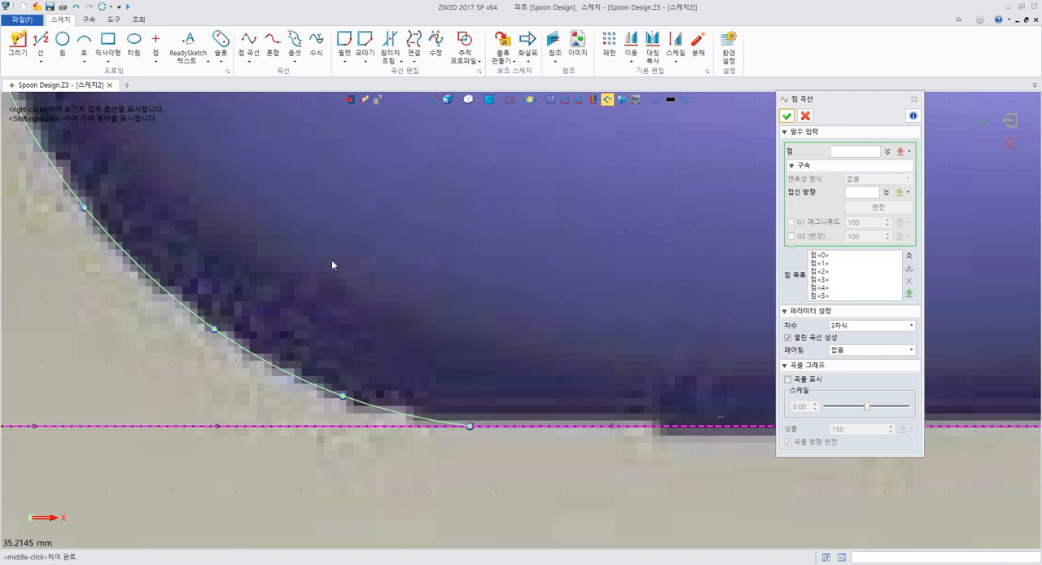
Set the tangent direction at the bowl curve's first point to the -Y axis and finish the curve
middle_drag(331, 258, 611, 304)
scroll(596, 298, down, 3)
middle_drag(636, 207, 587, 307)
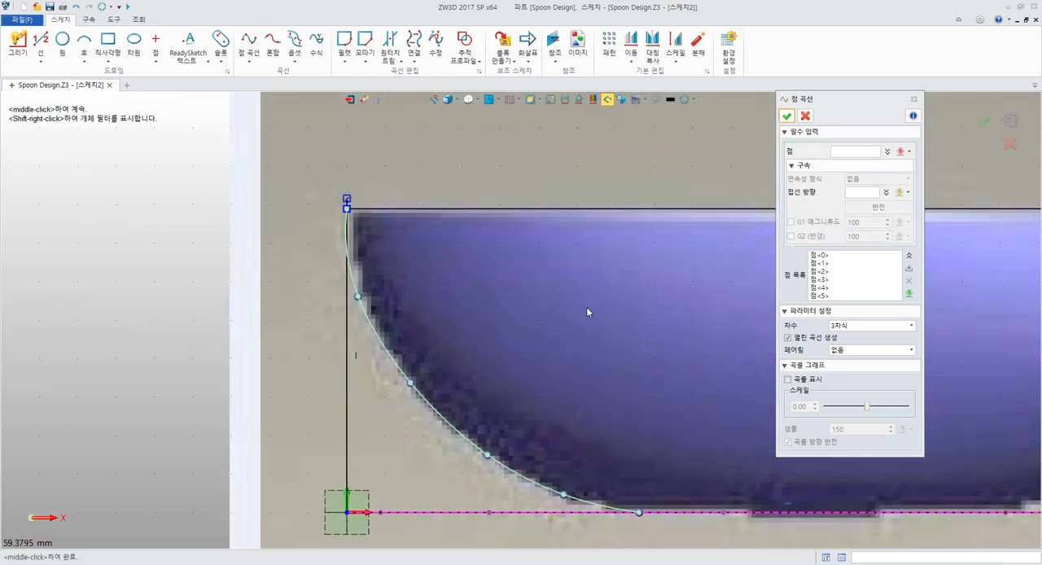
click(810, 255)
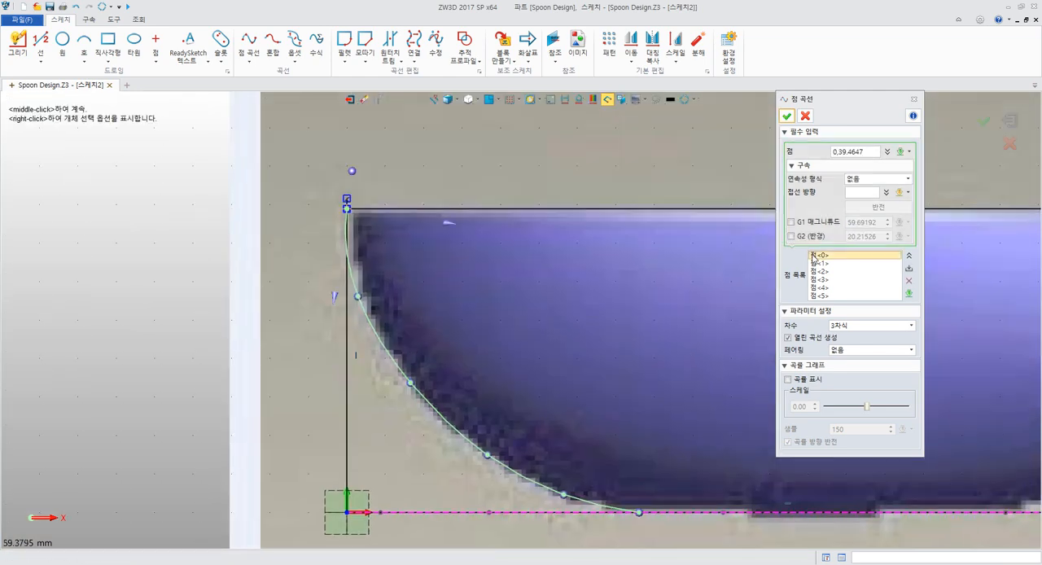
click(861, 192)
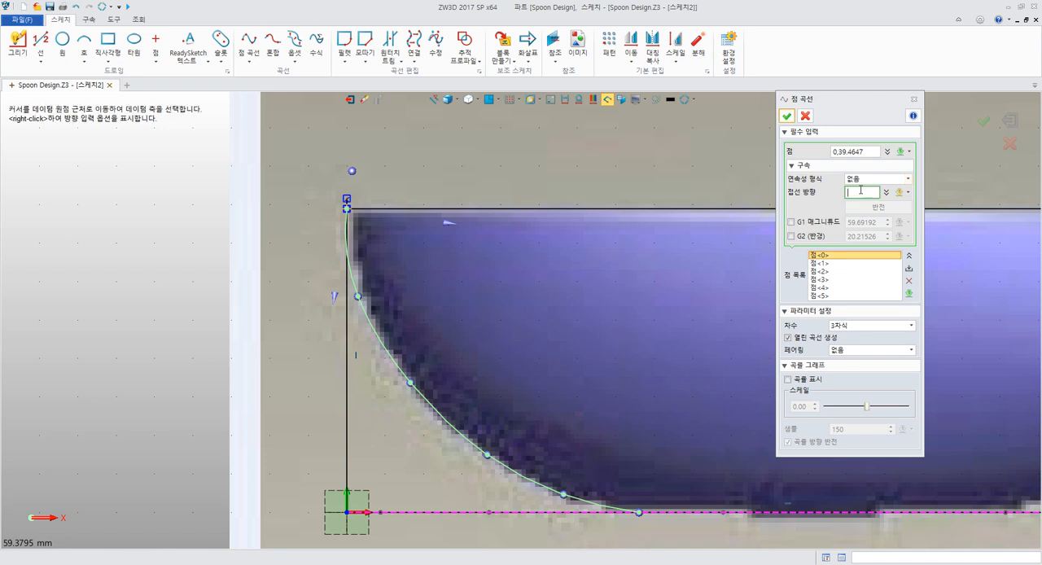
right_click(612, 157)
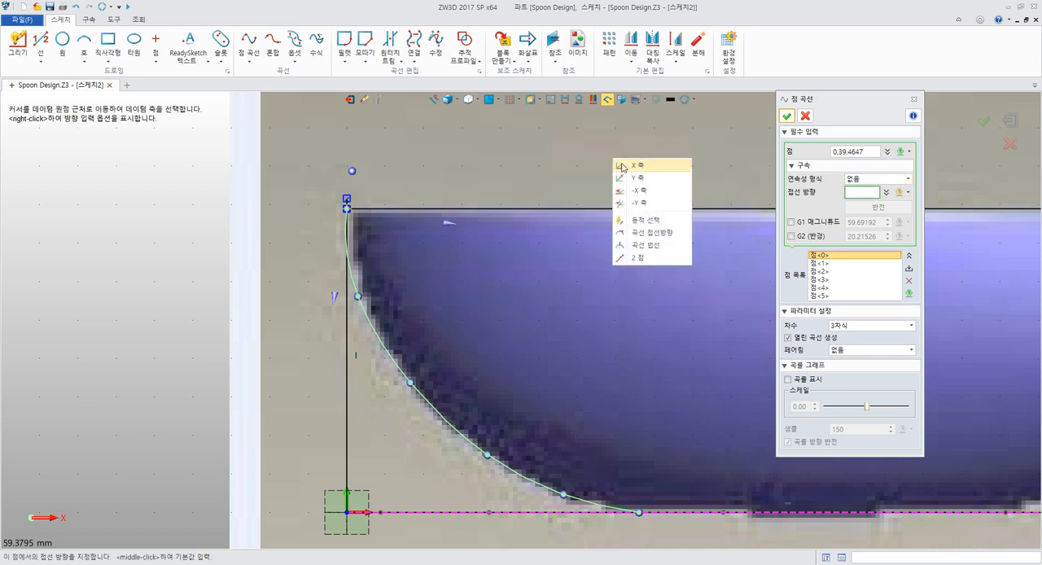
click(644, 203)
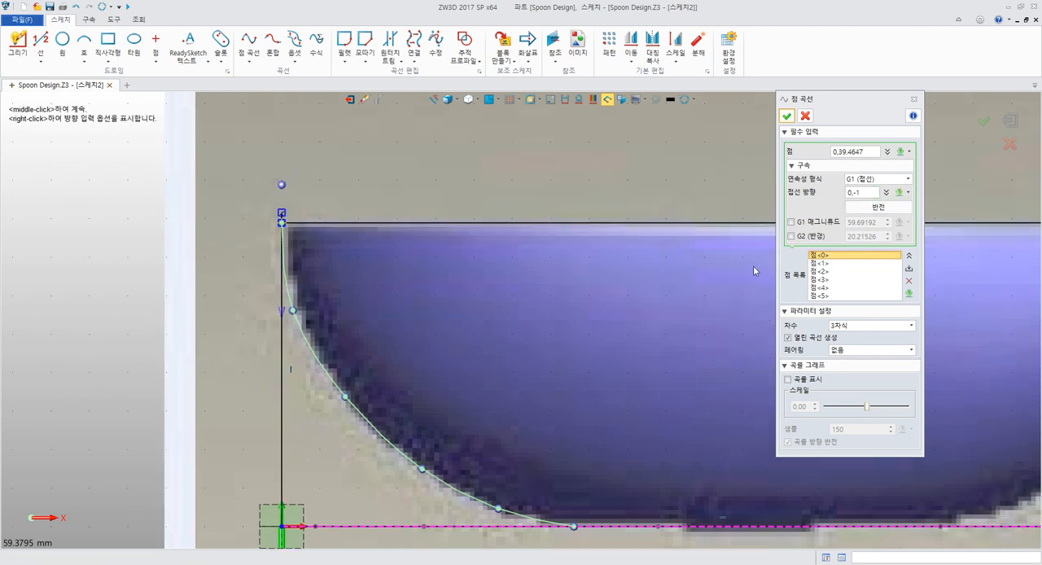
middle_drag(643, 265, 485, 194)
click(785, 117)
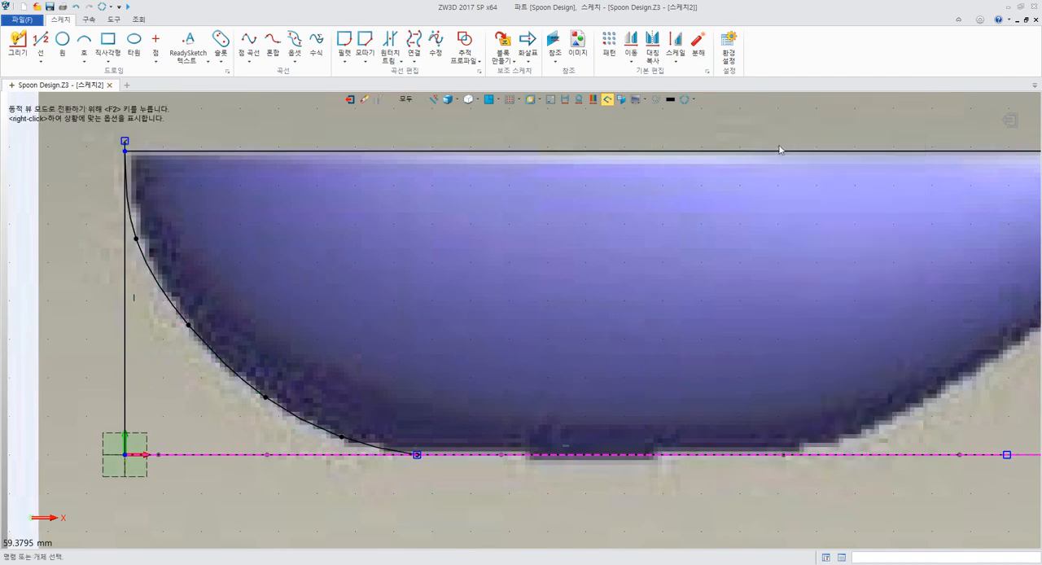
Start another point curve on the base line at about X 83 mm and add a second point on the bowl's rising edge
middle_drag(798, 220, 595, 192)
scroll(595, 191, down, 4)
scroll(76, 244, up, 1)
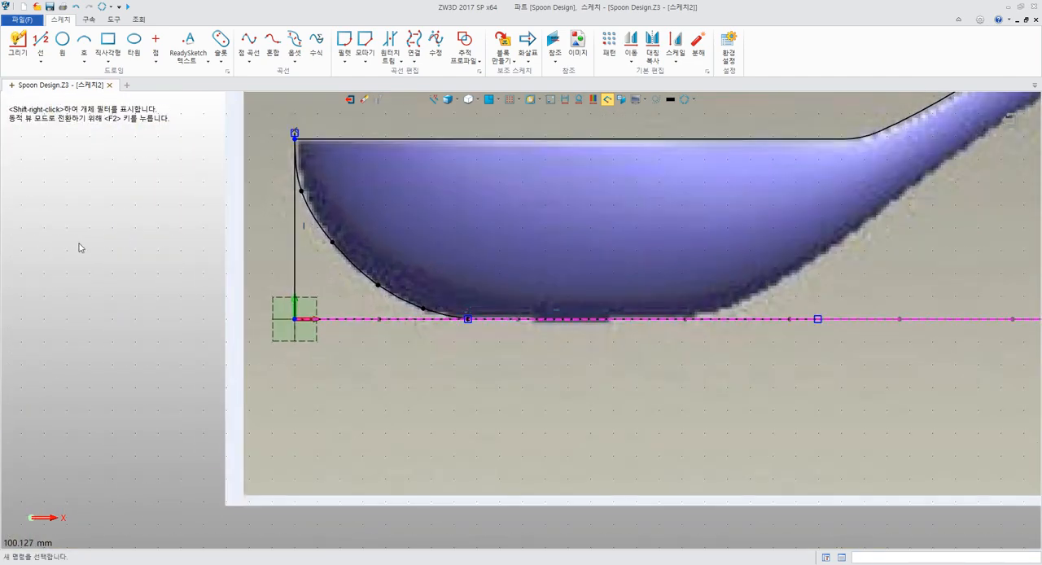
middle_click(78, 243)
middle_drag(363, 245, 185, 238)
scroll(424, 318, up, 8)
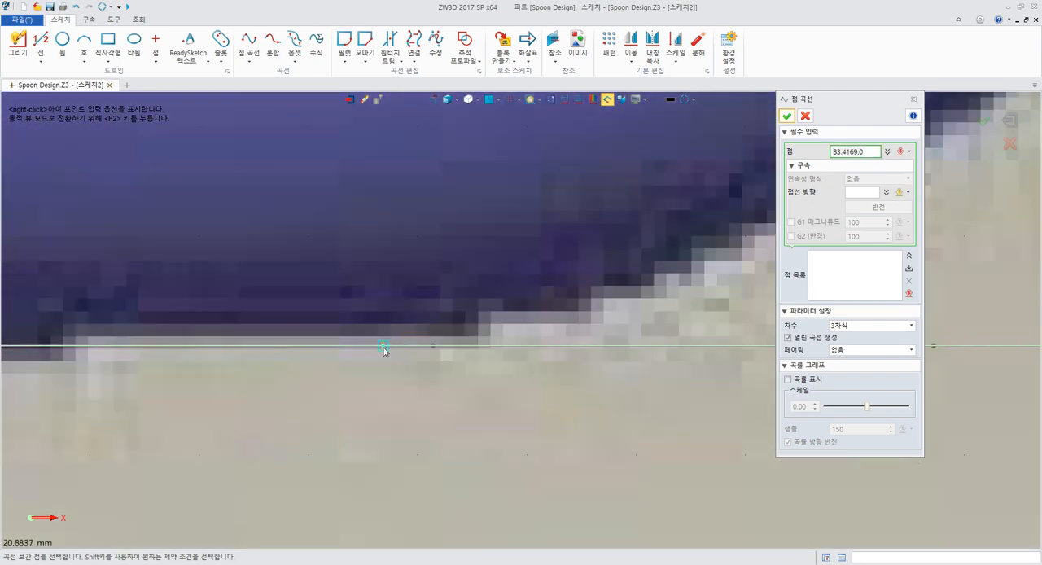
click(384, 347)
click(717, 272)
Continue the point curve with five points up the bowl's rear edge and along the handle's underside
middle_drag(716, 271, 306, 321)
scroll(306, 321, down, 8)
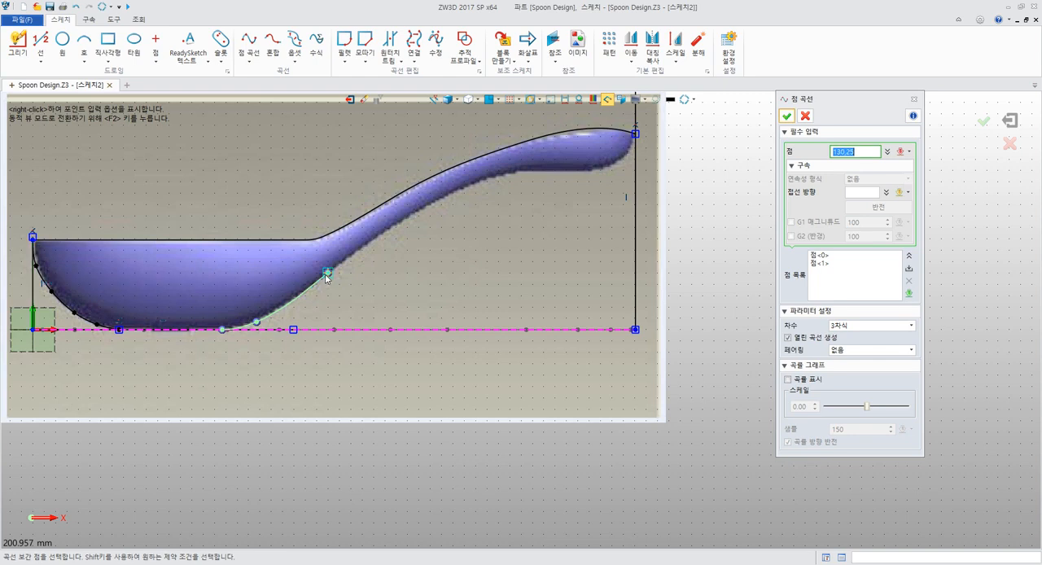
click(328, 275)
click(391, 226)
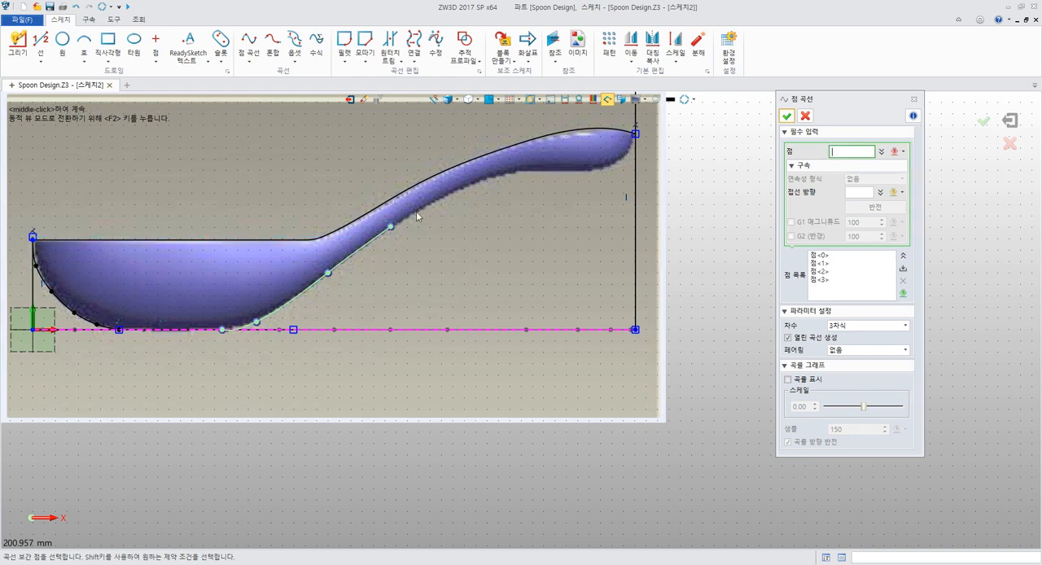
click(460, 187)
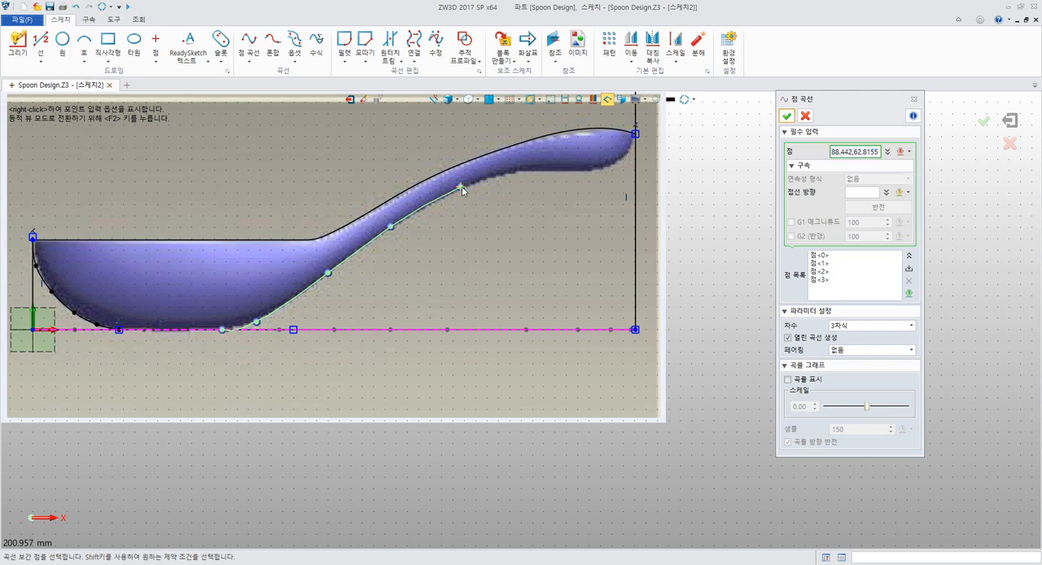
click(521, 170)
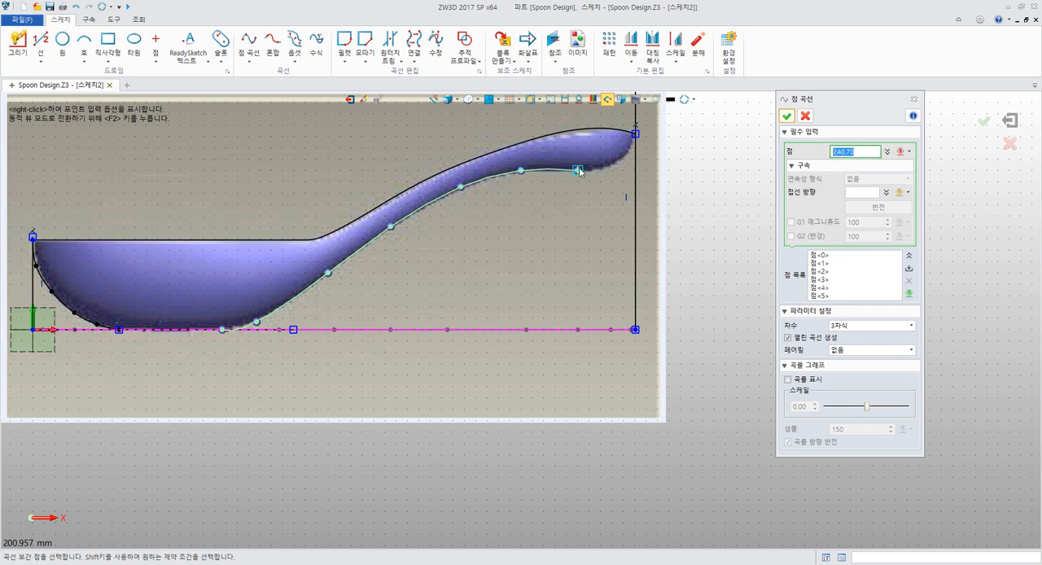
click(579, 170)
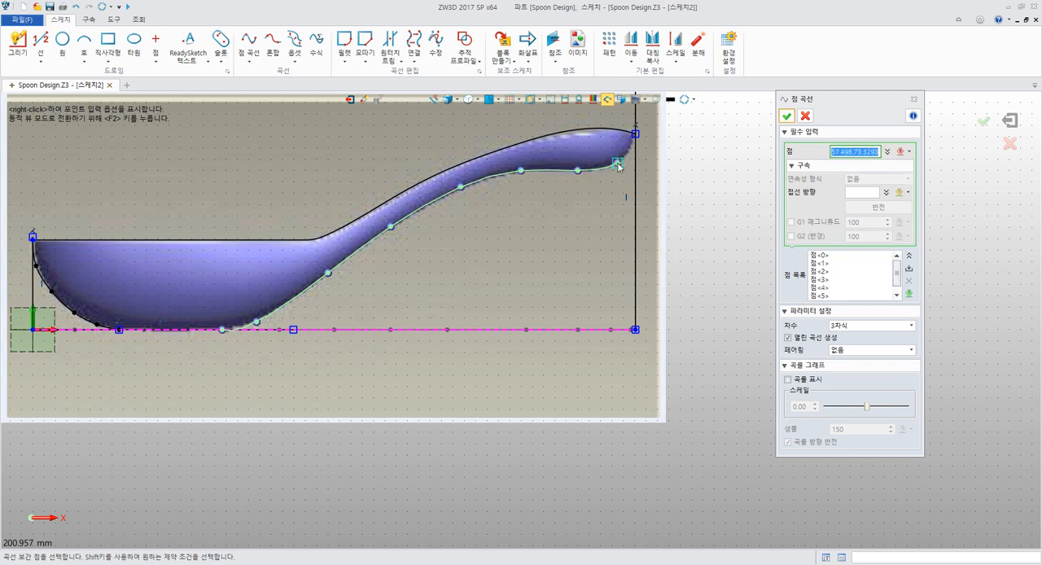
Carry the point curve around the handle's tip, end it where the upper profile meets the far vertical line, and finish it
click(618, 166)
scroll(619, 166, up, 5)
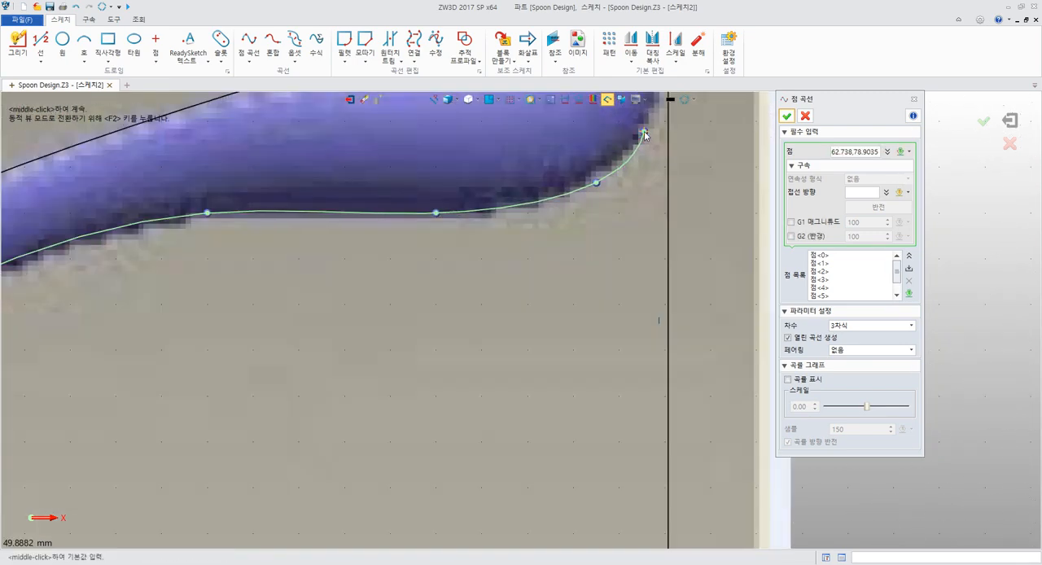
click(644, 133)
middle_drag(645, 135, 505, 264)
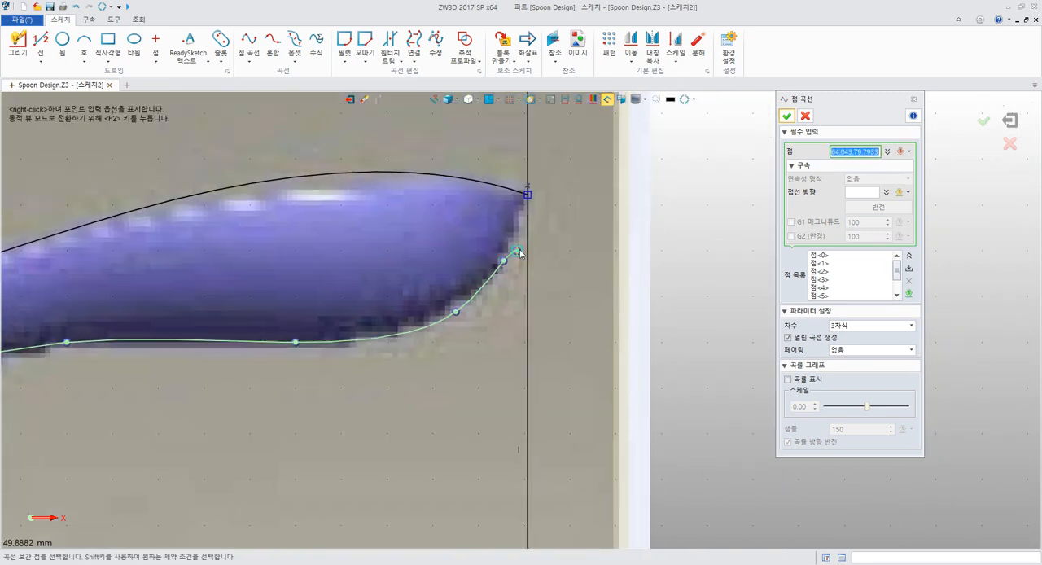
click(528, 195)
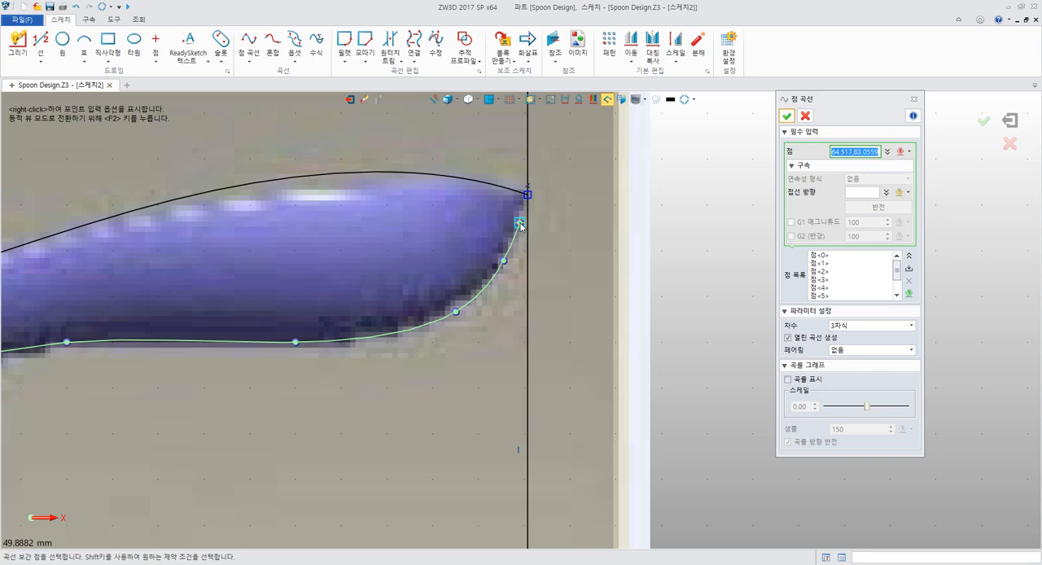
click(527, 194)
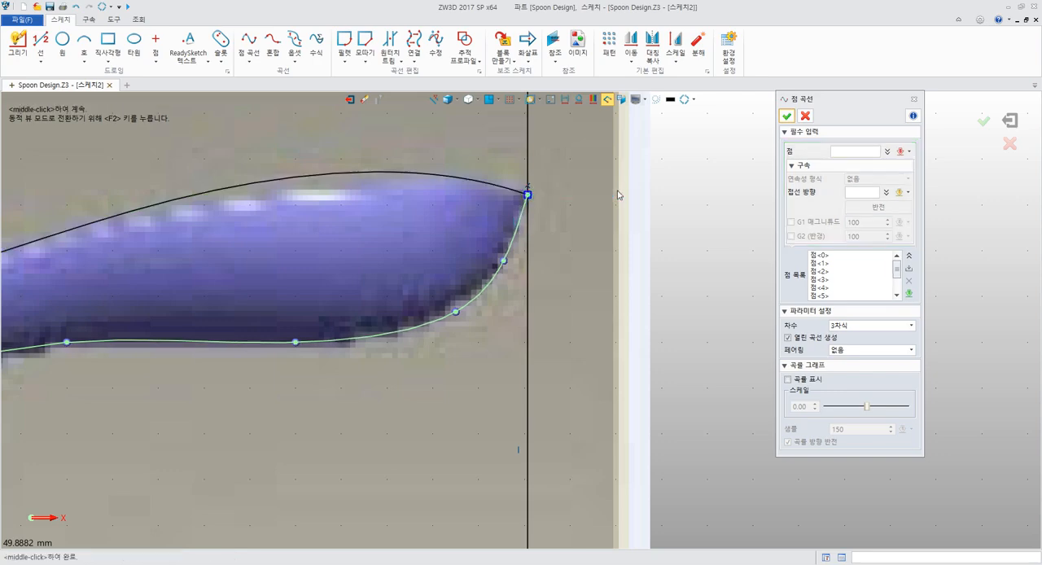
scroll(617, 195, down, 5)
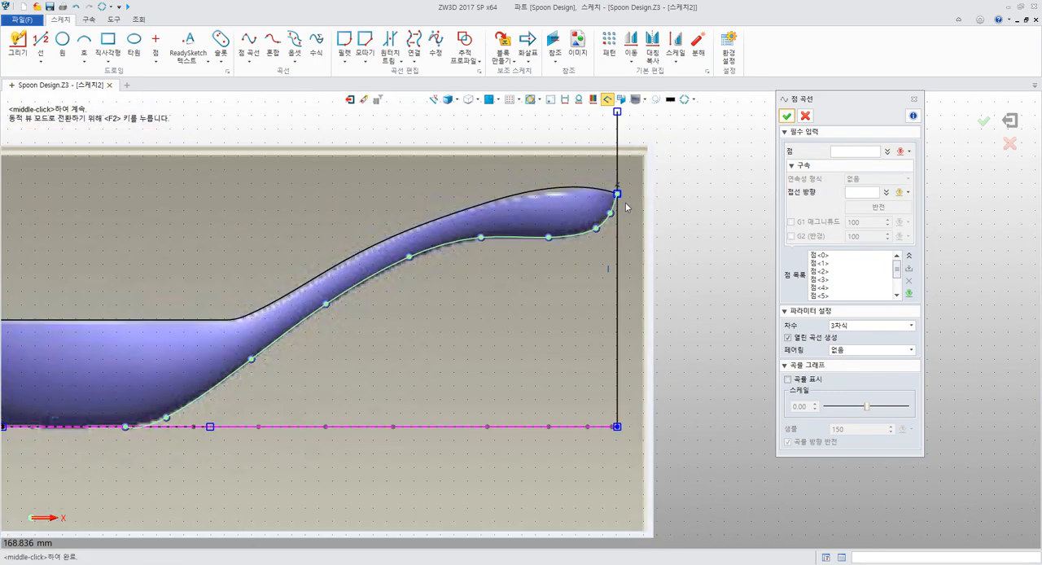
middle_click(668, 292)
middle_drag(448, 341, 730, 232)
scroll(731, 232, down, 1)
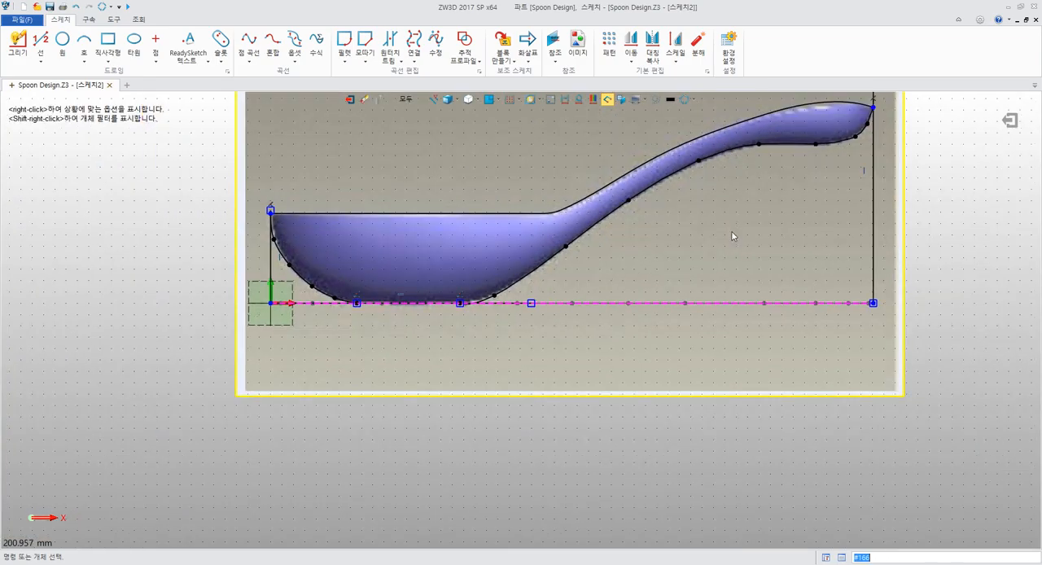
Consult the guide's page on reference lines and trimming in Acrobat Reader, and return to ZW3D to convert the far vertical line to a reference line
key(alt+Tab)
scroll(592, 376, down, 5)
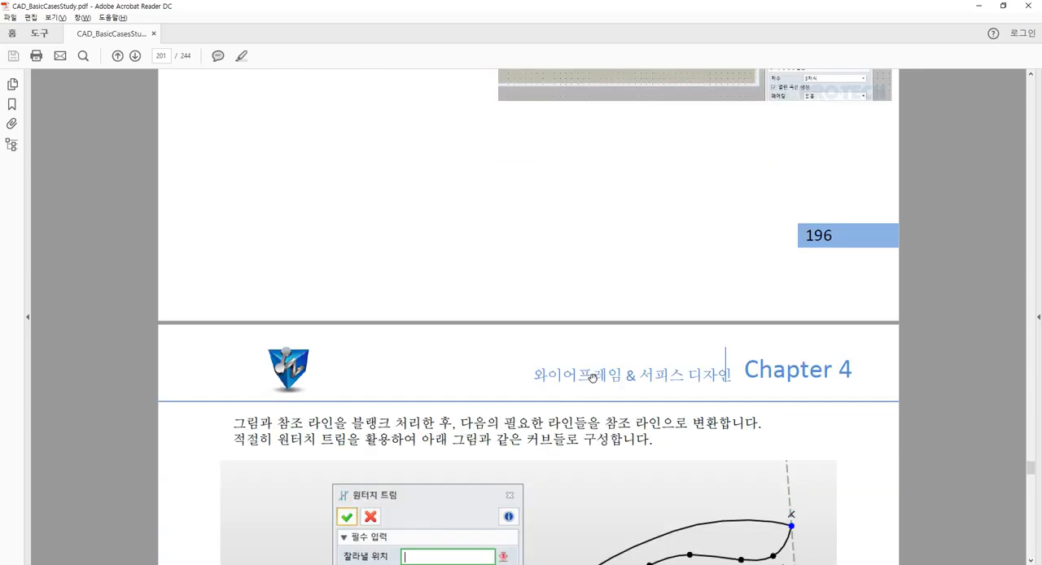
scroll(592, 376, down, 5)
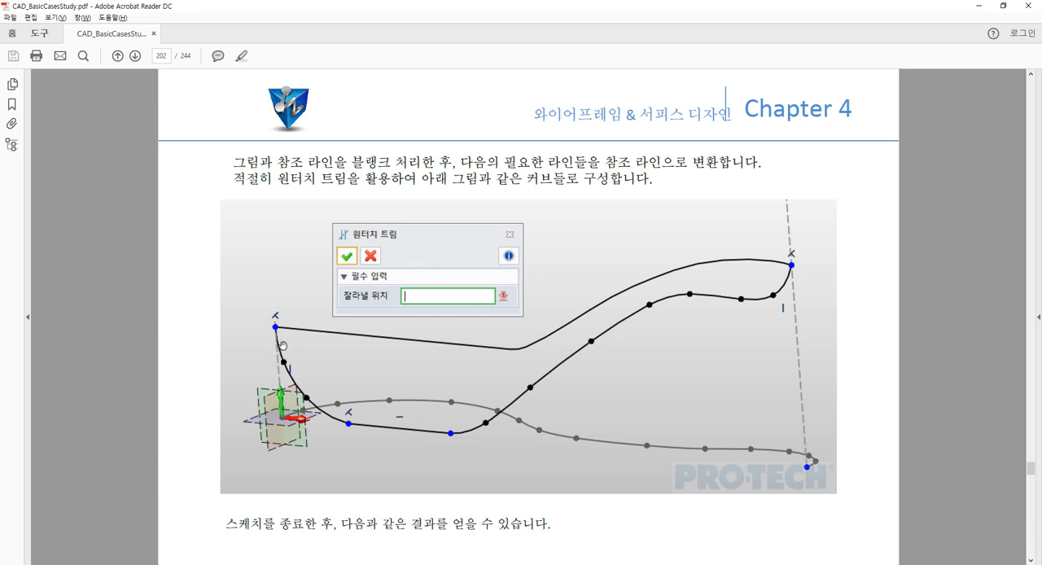
key(alt+Tab)
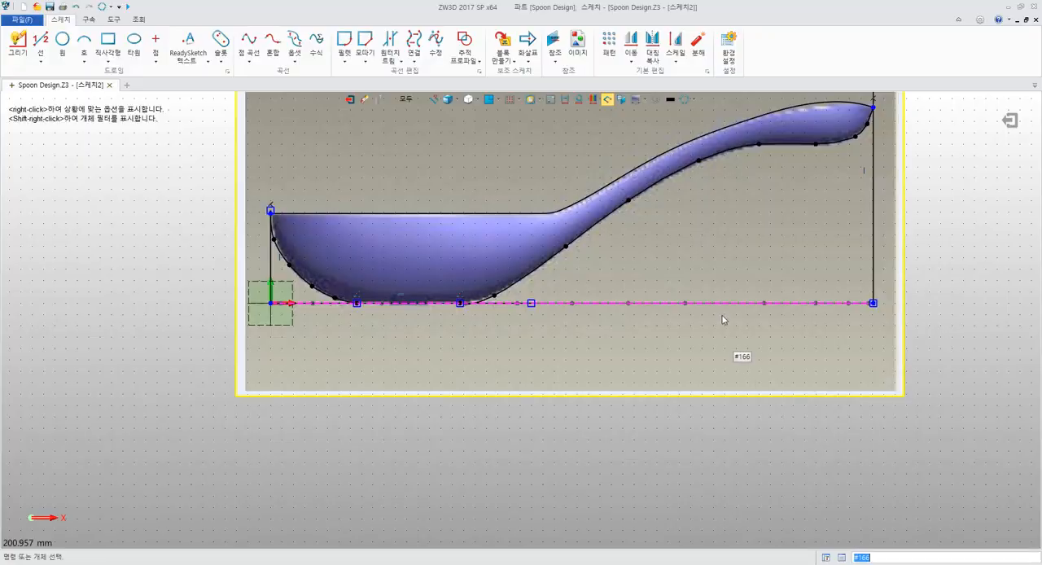
middle_drag(724, 321, 578, 400)
right_click(736, 234)
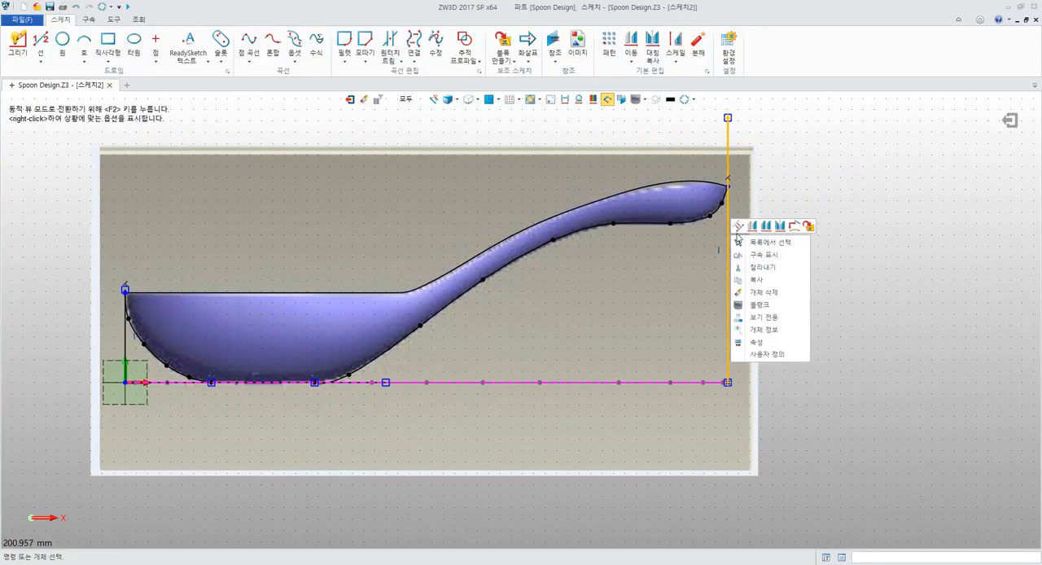
click(737, 228)
Convert the vertical line at the origin, beside the bowl's front edge, to a reference line
middle_drag(417, 395, 762, 320)
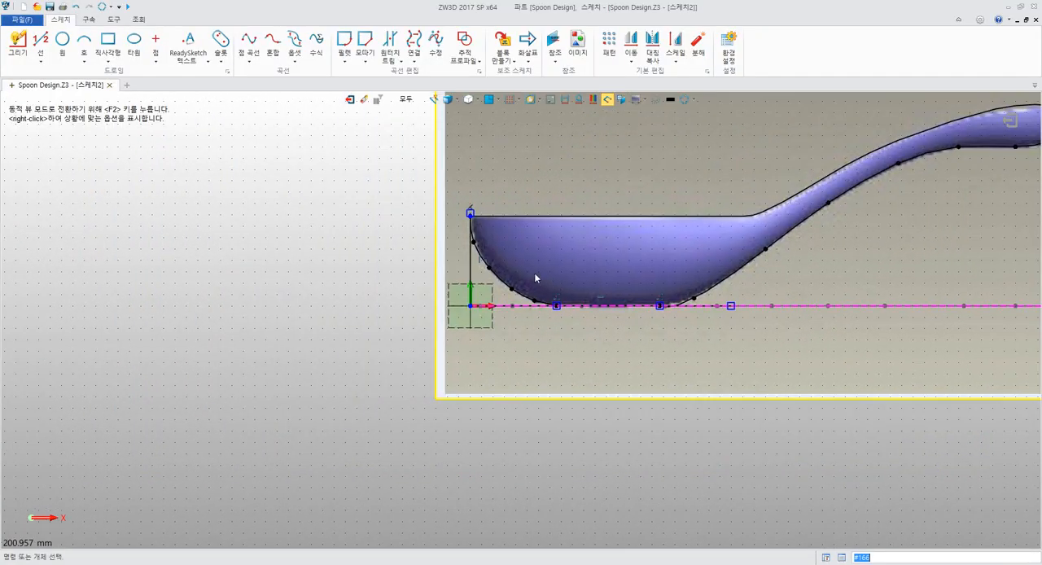
right_click(473, 255)
click(335, 267)
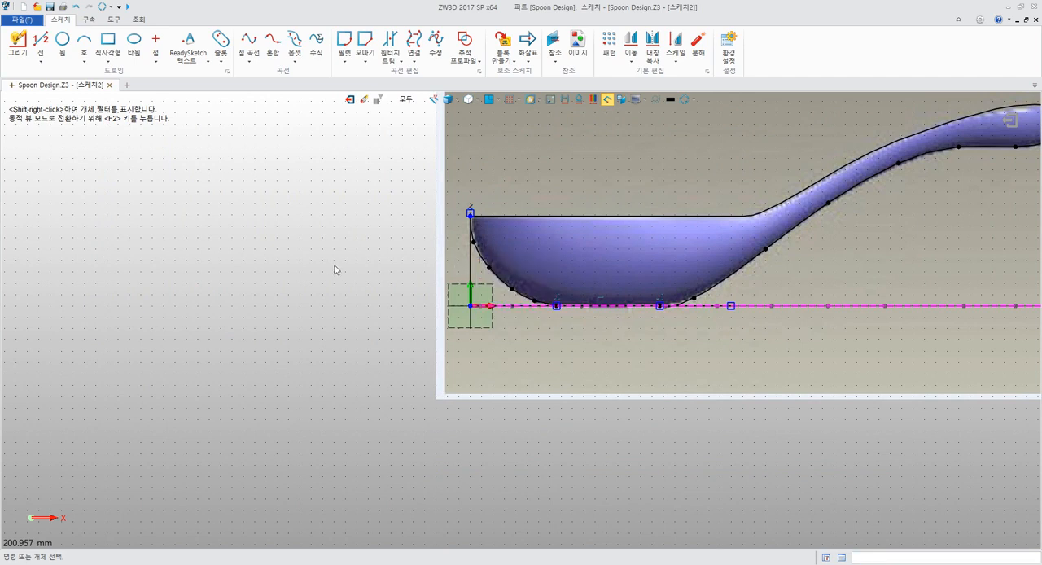
right_click(469, 261)
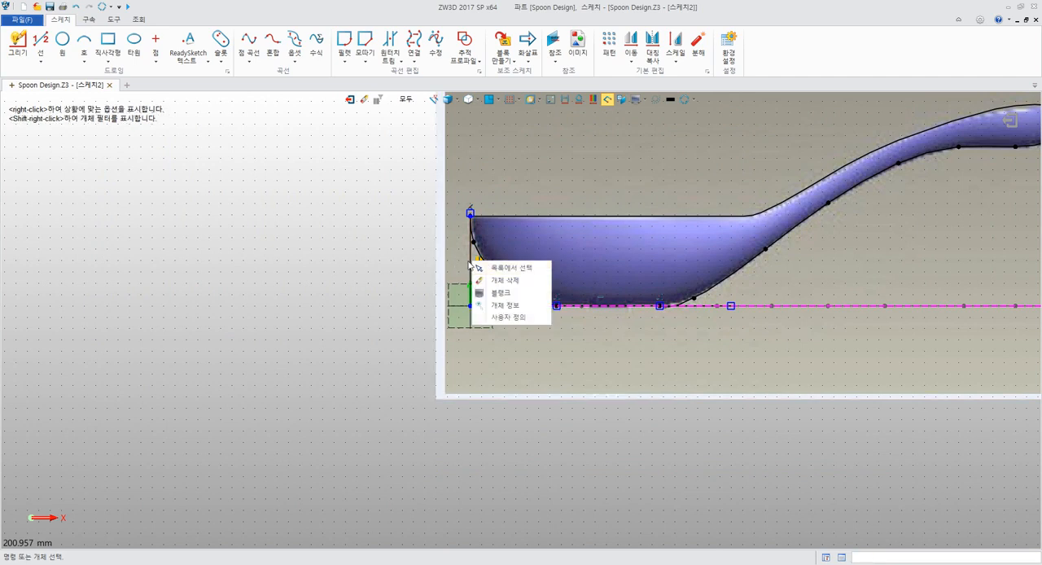
click(316, 260)
click(472, 283)
right_click(473, 283)
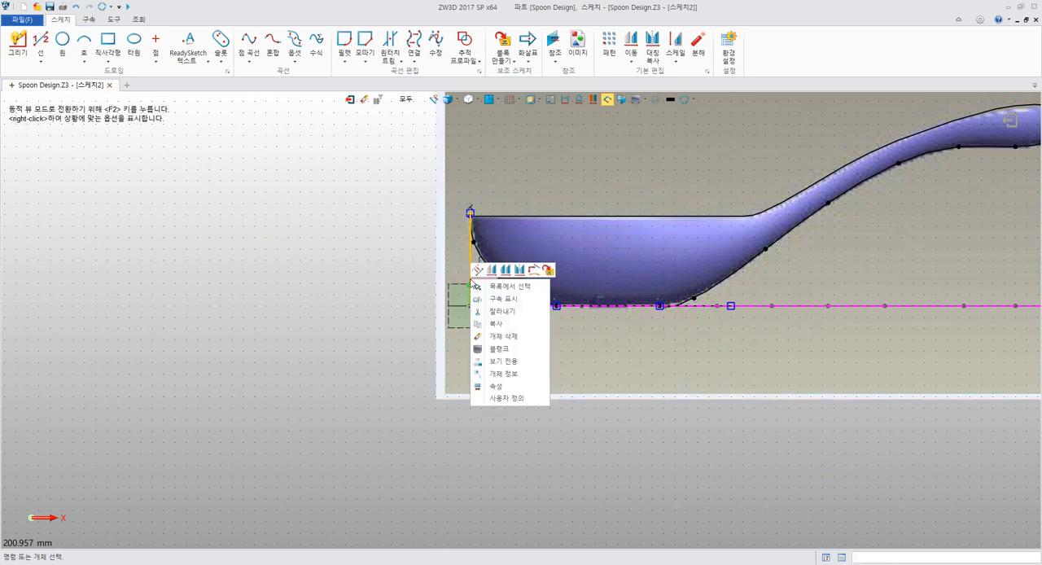
click(478, 271)
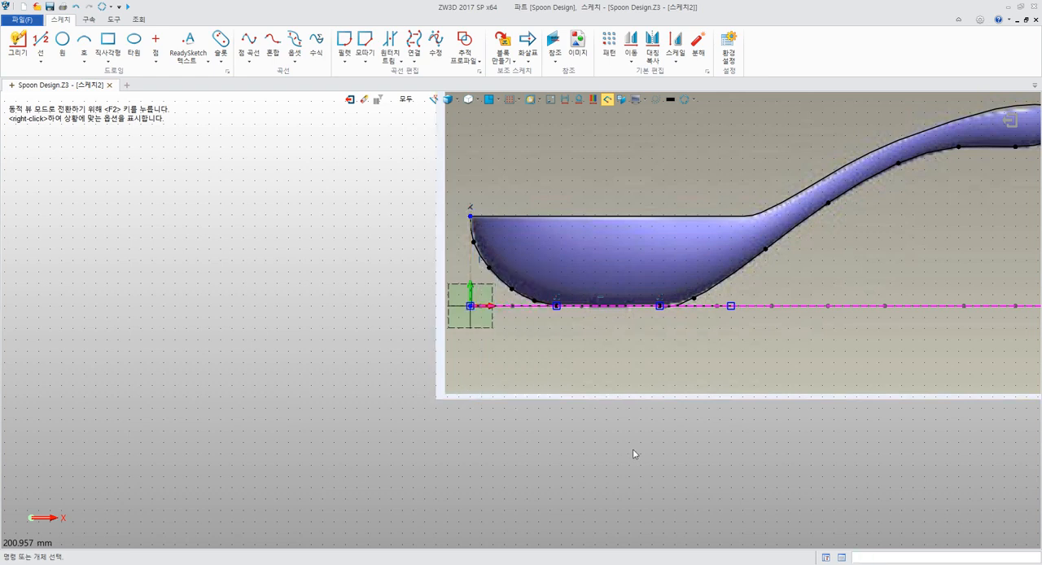
Blank the long dashed reference curve that runs along the base of the spoon
middle_drag(633, 449, 321, 473)
right_drag(602, 390, 557, 363)
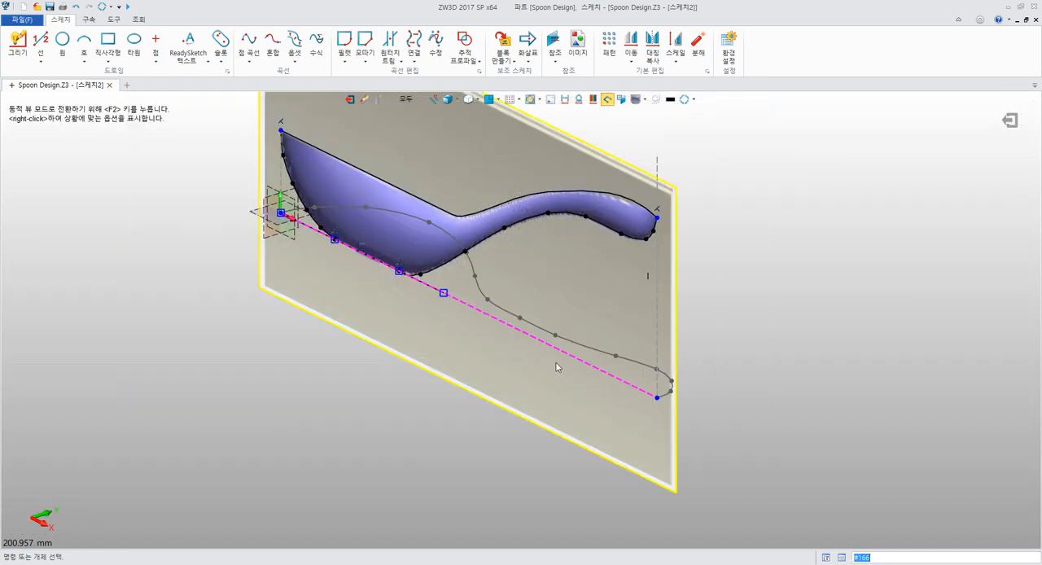
click(569, 356)
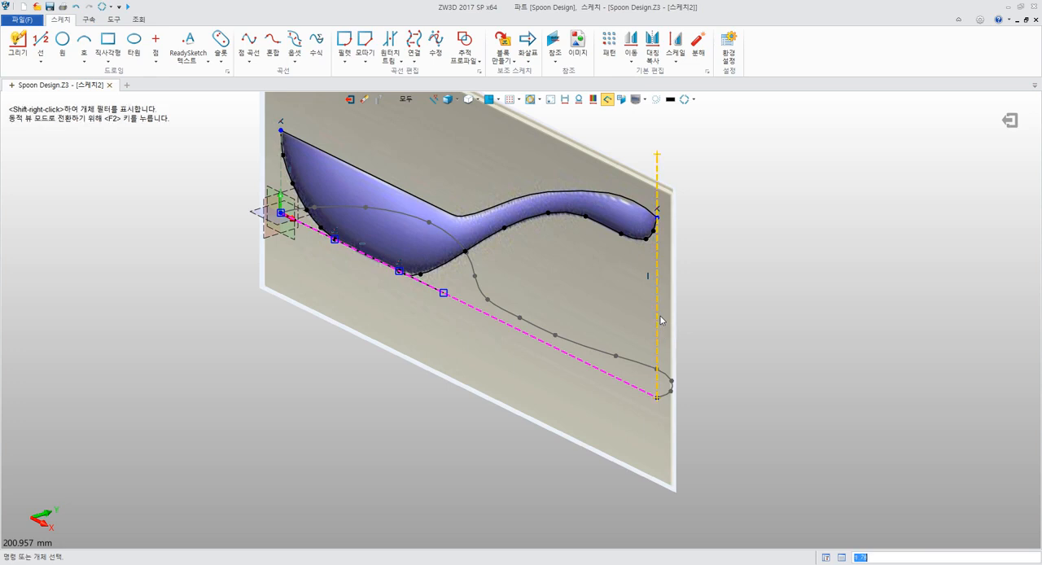
right_click(578, 363)
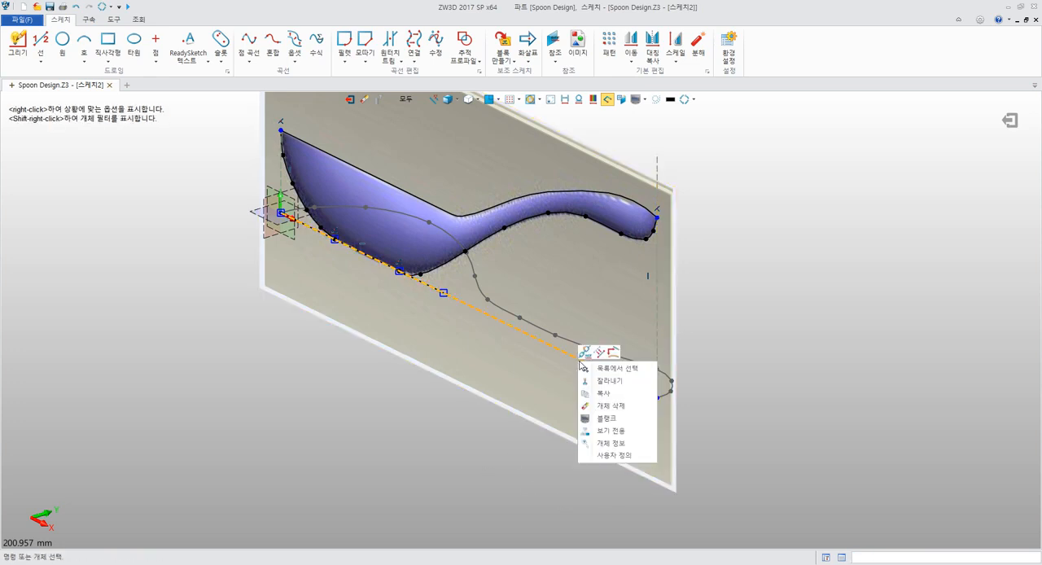
click(606, 421)
Blank the spoon's front-view background image so only the sketch curves are displayed
middle_drag(442, 432, 500, 471)
mouse_move(500, 471)
right_down()
mouse_move(516, 409)
mouse_move(497, 459)
right_up()
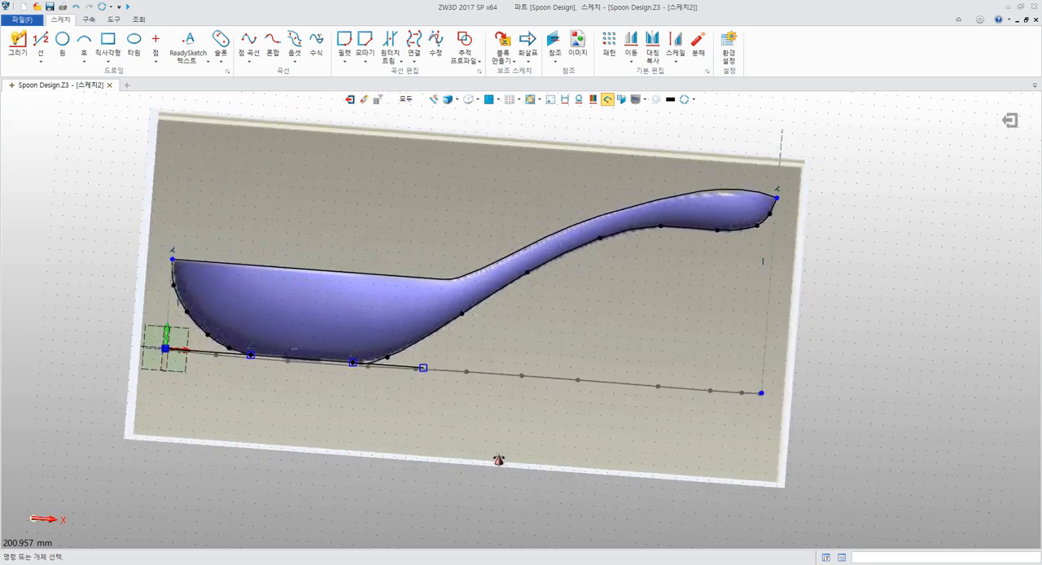
middle_drag(384, 424, 568, 374)
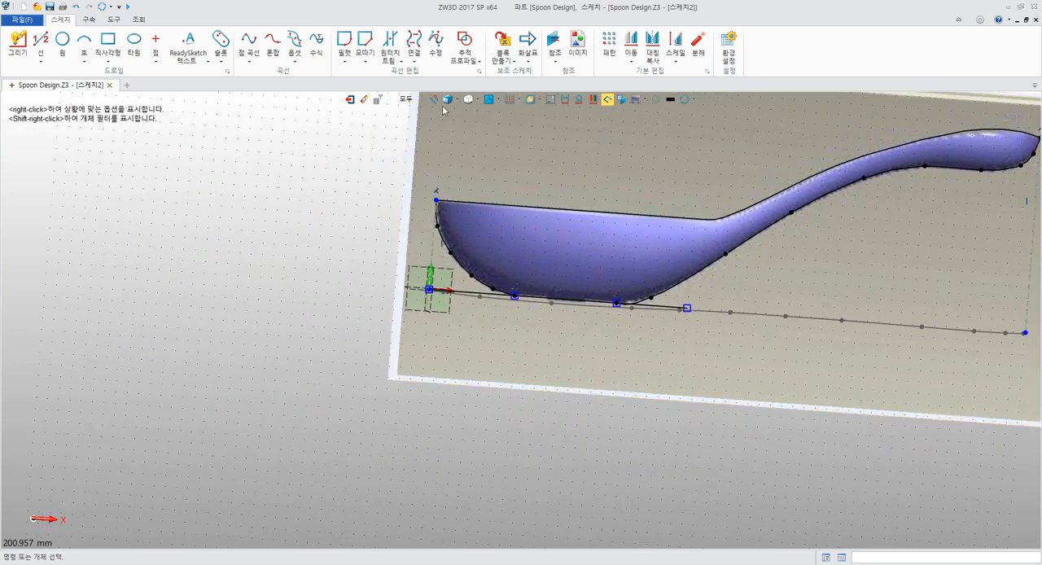
right_click(484, 131)
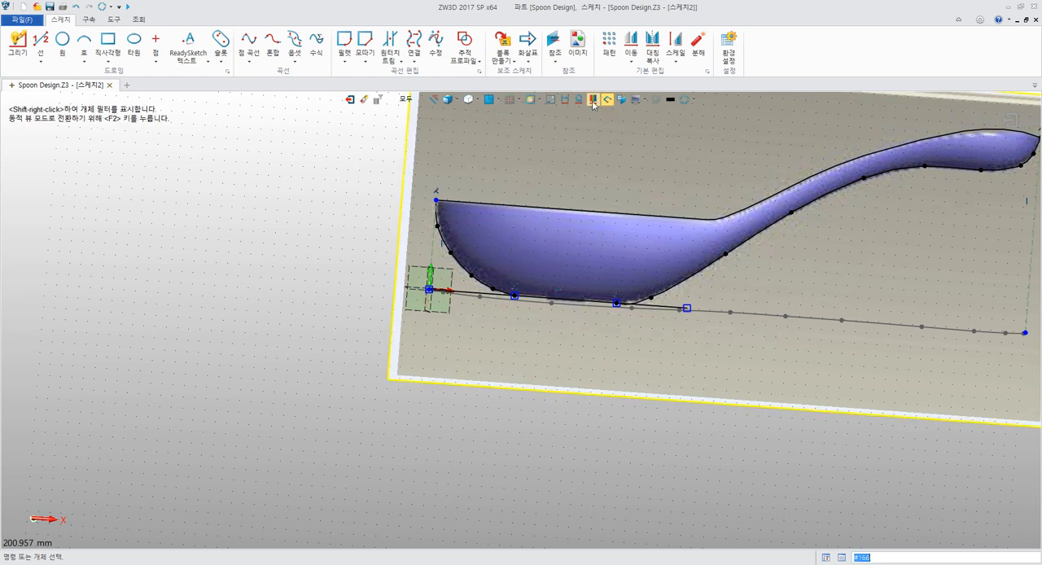
click(634, 100)
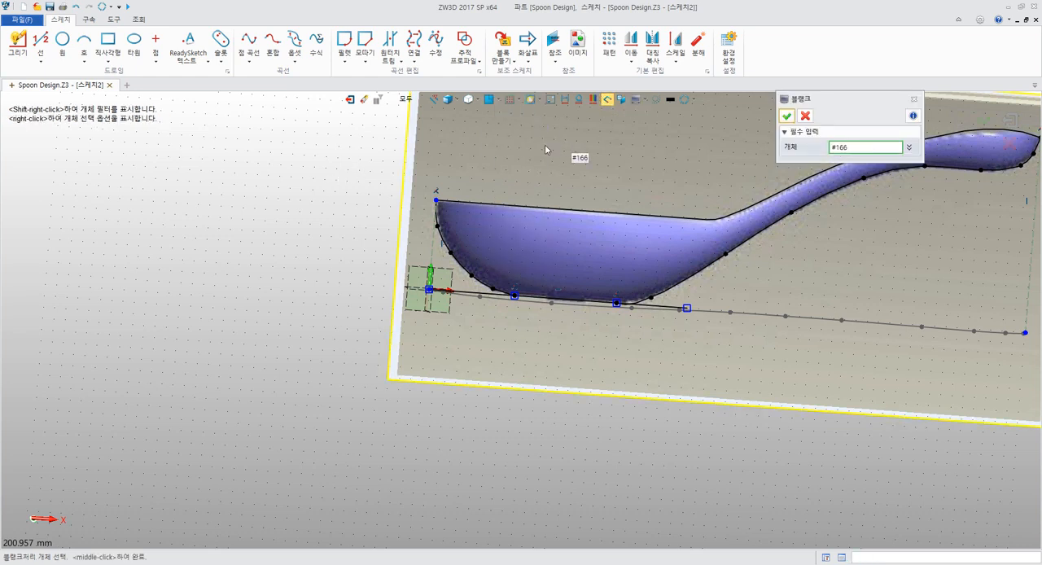
click(545, 144)
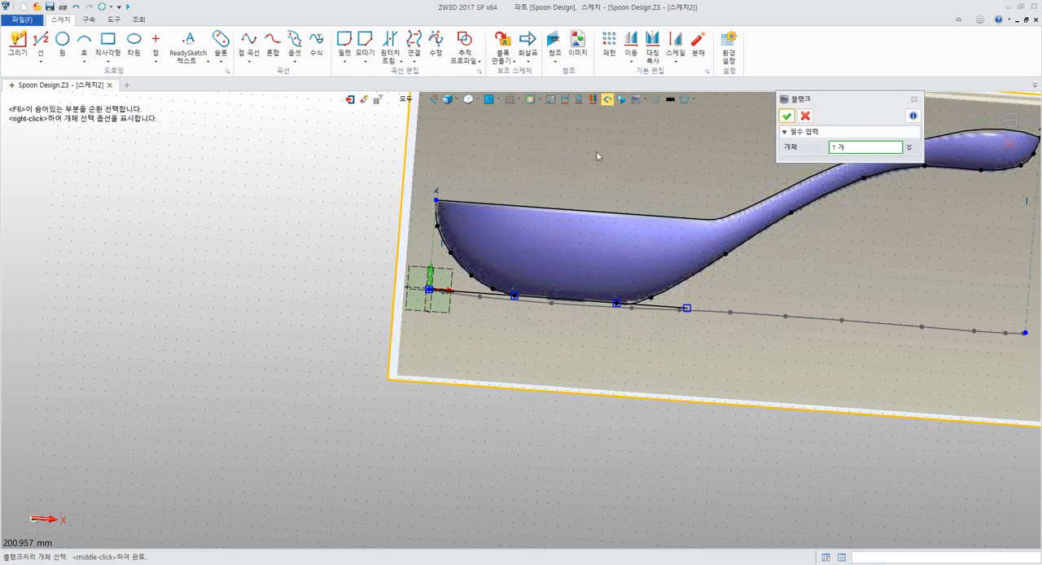
click(786, 116)
Hide the datum planes and the other sketch's curve so only the active sketch is displayed
middle_drag(385, 231, 333, 272)
mouse_move(332, 271)
right_down()
mouse_move(372, 310)
mouse_move(443, 304)
right_up()
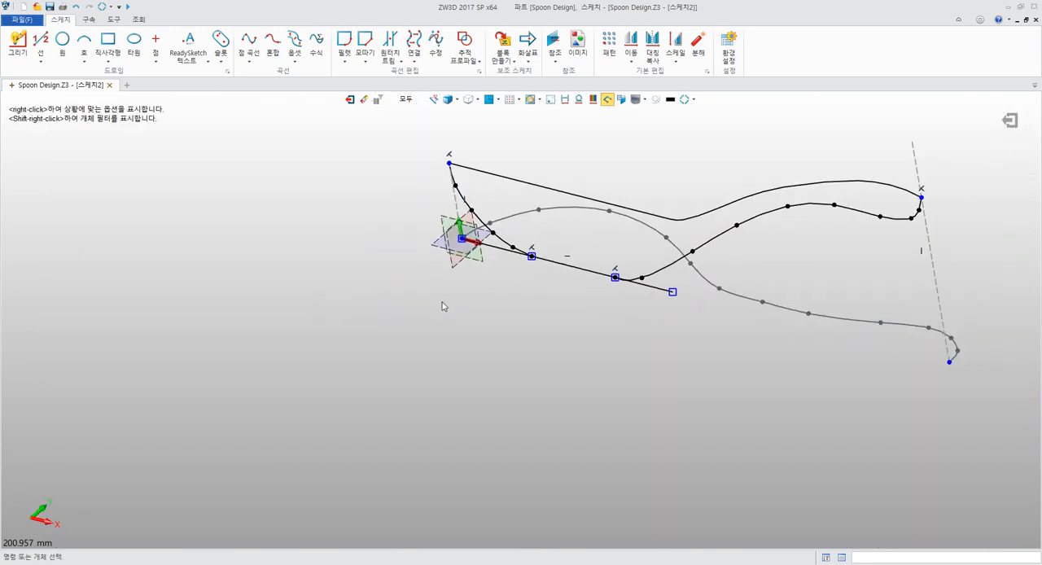
middle_drag(508, 279, 458, 321)
scroll(513, 322, up, 3)
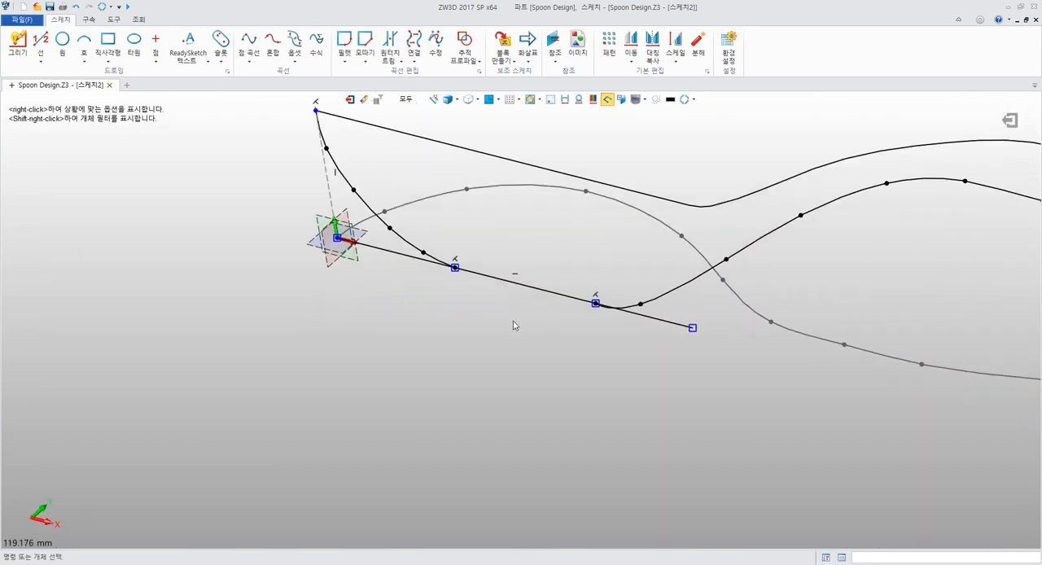
click(551, 99)
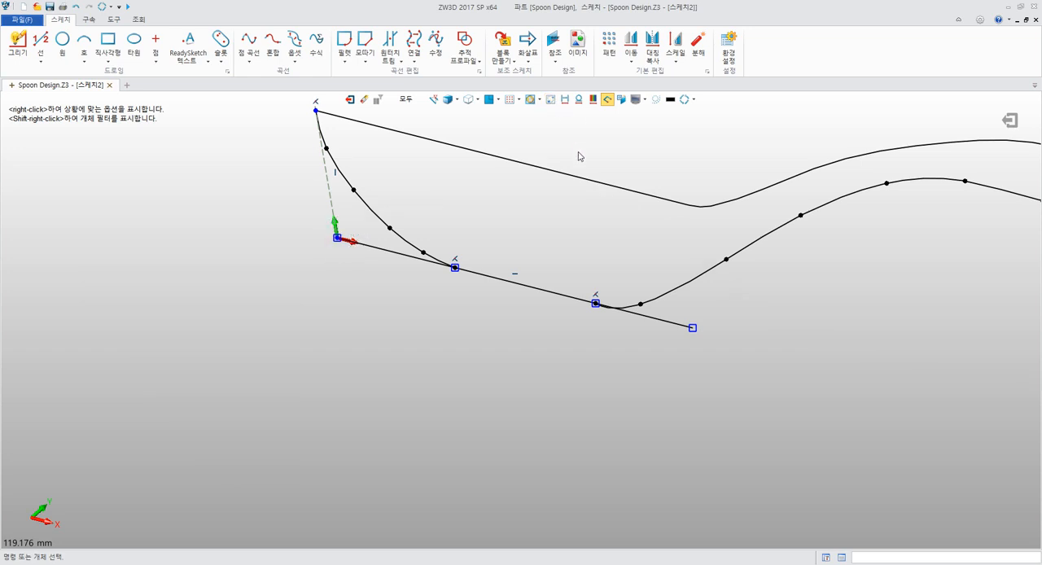
middle_drag(574, 208, 482, 294)
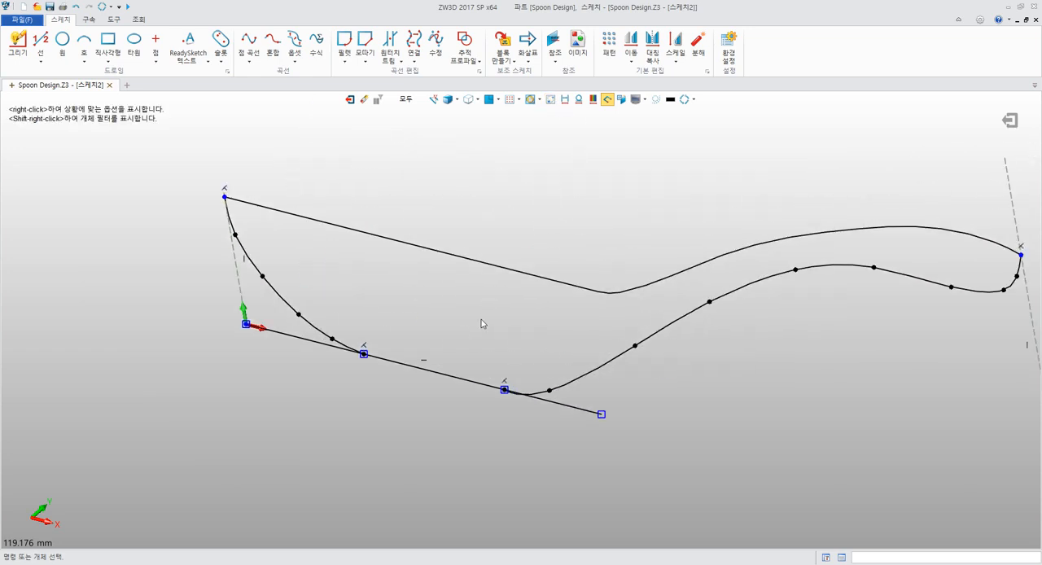
Open the rear bowl curve for modification and rotate the tangent at its start point to nearly horizontal along the base line
mouse_move(586, 390)
right_down()
mouse_move(622, 326)
mouse_move(638, 349)
mouse_move(670, 353)
mouse_move(682, 320)
right_up()
double_click(640, 306)
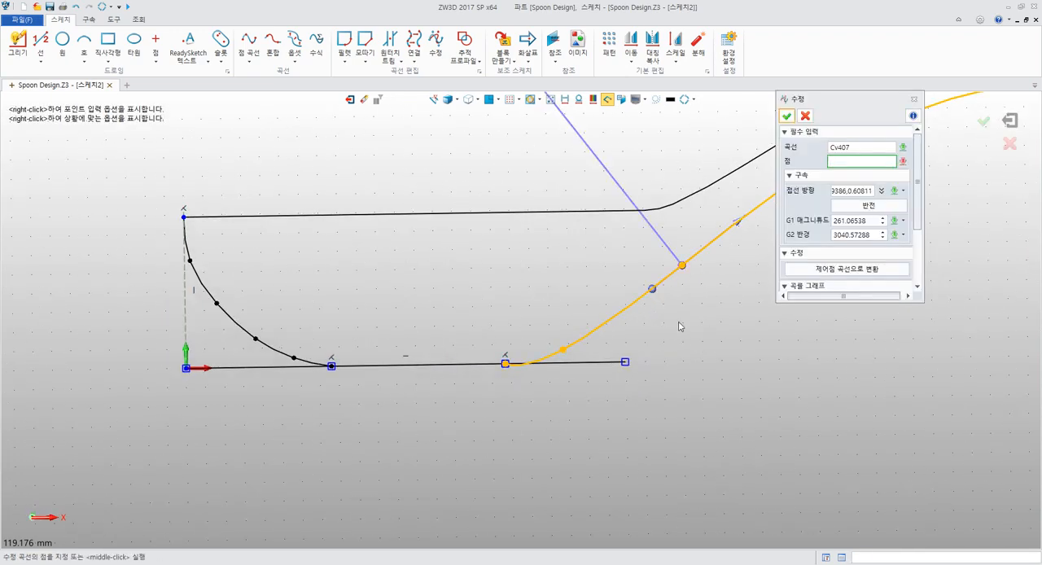
middle_drag(680, 327, 657, 345)
click(432, 415)
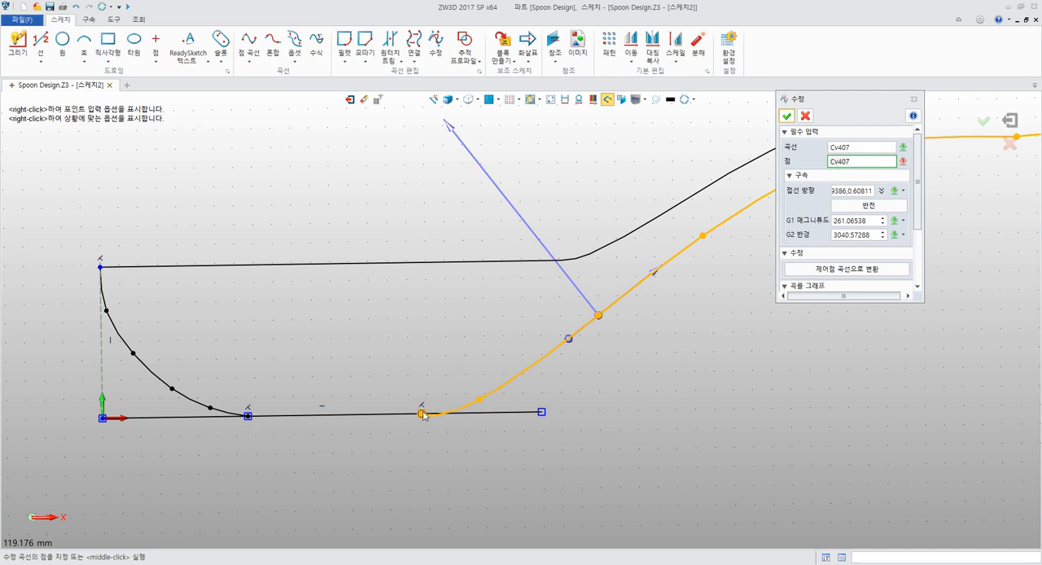
click(423, 415)
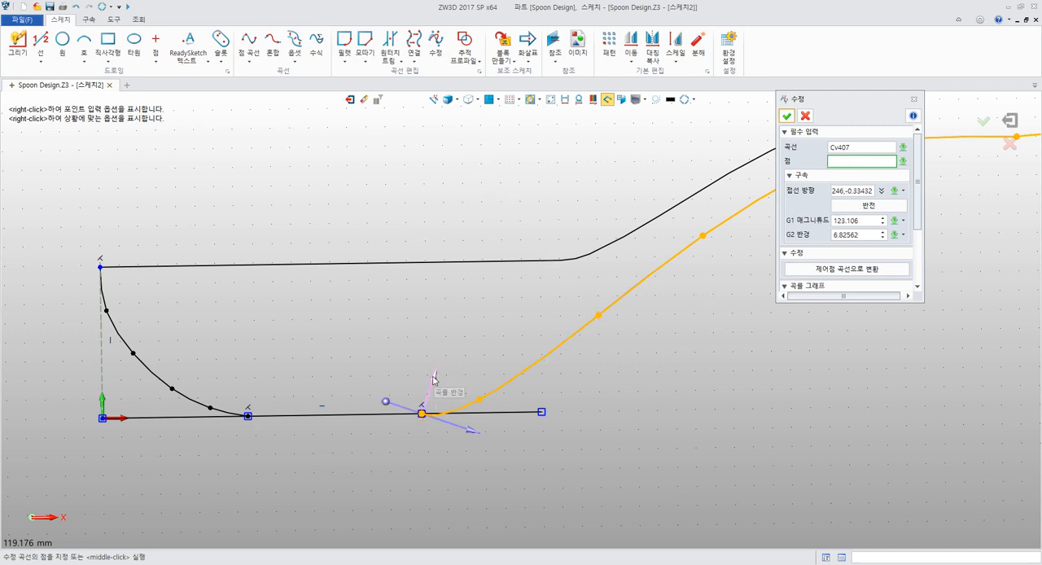
drag(392, 409, 385, 417)
middle_drag(529, 408, 538, 381)
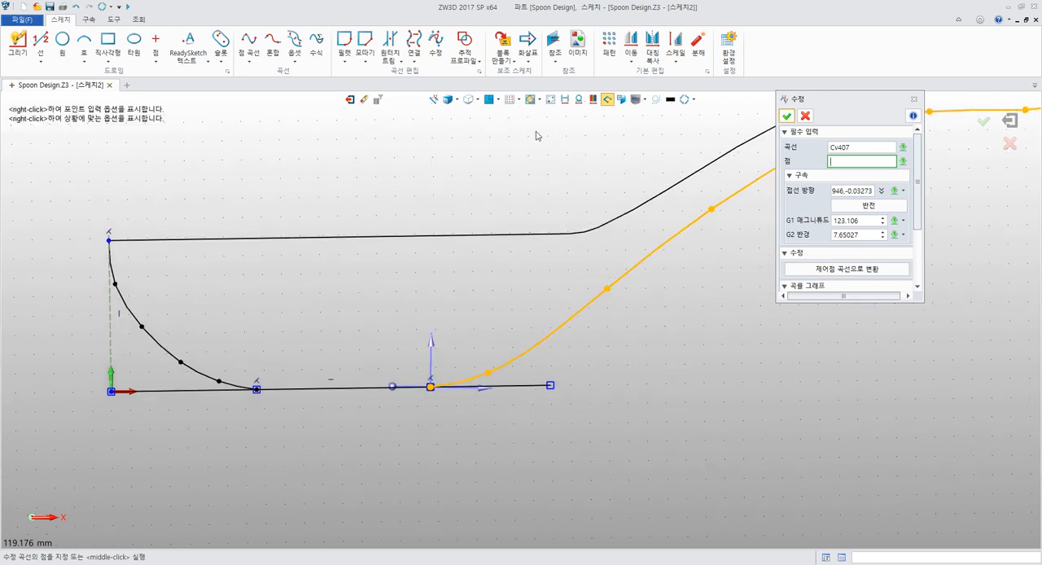
Fine-tune the rear curve's start tangent to tilt slightly above the base line and finish modifying the curve
scroll(444, 361, up, 5)
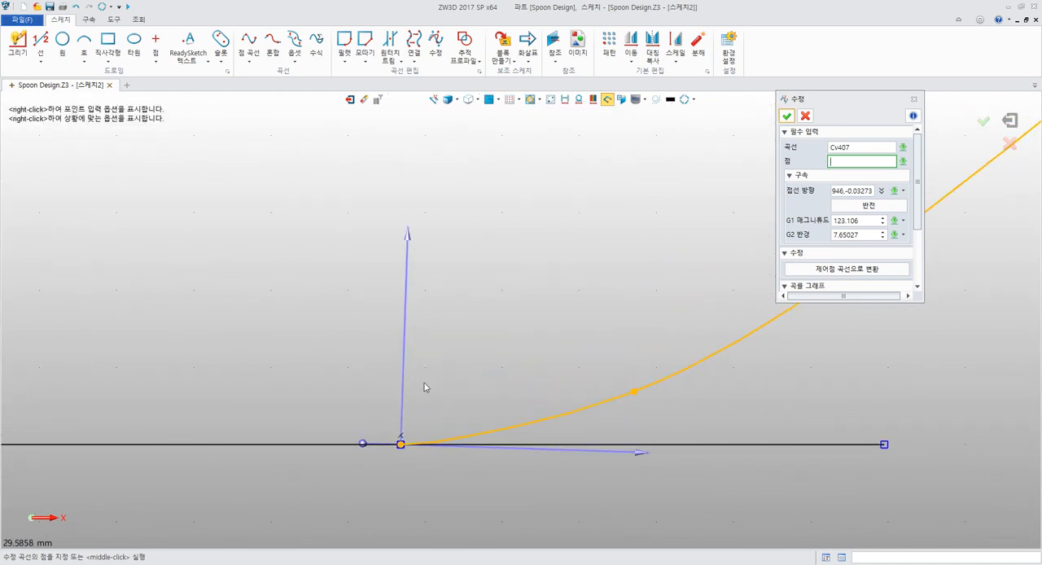
drag(360, 442, 359, 446)
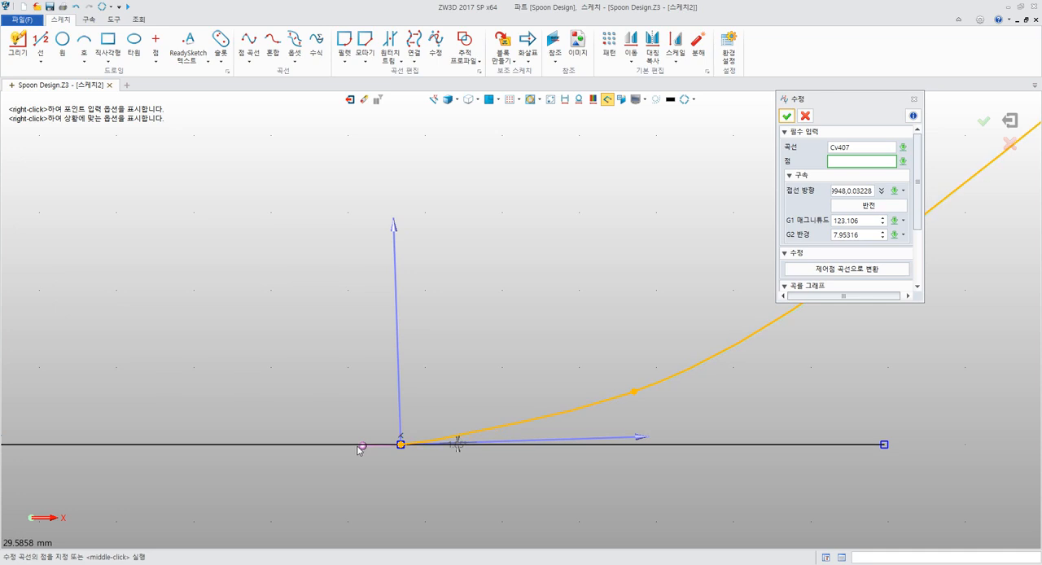
scroll(494, 372, down, 5)
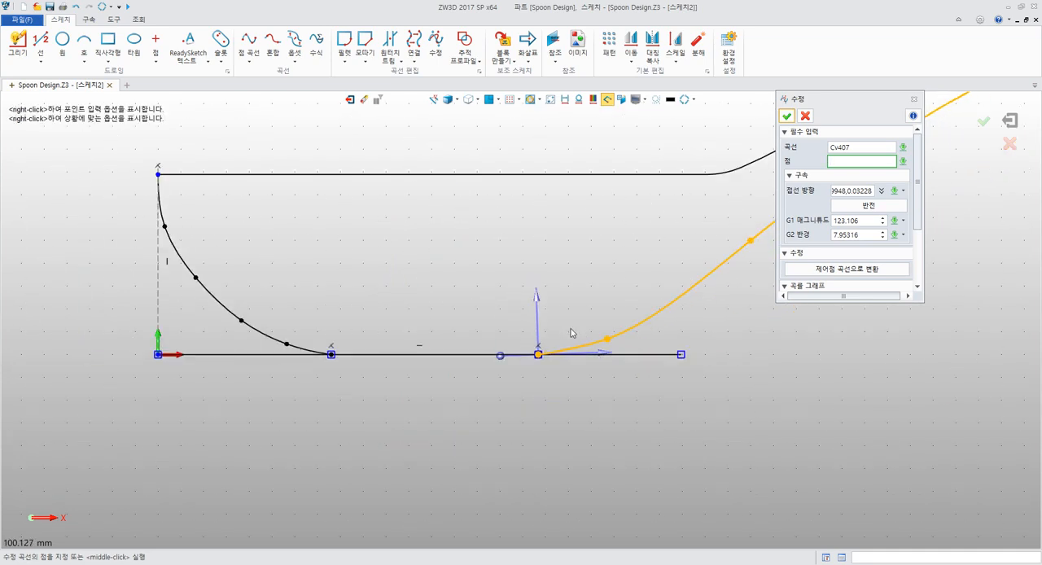
scroll(892, 238, down, 3)
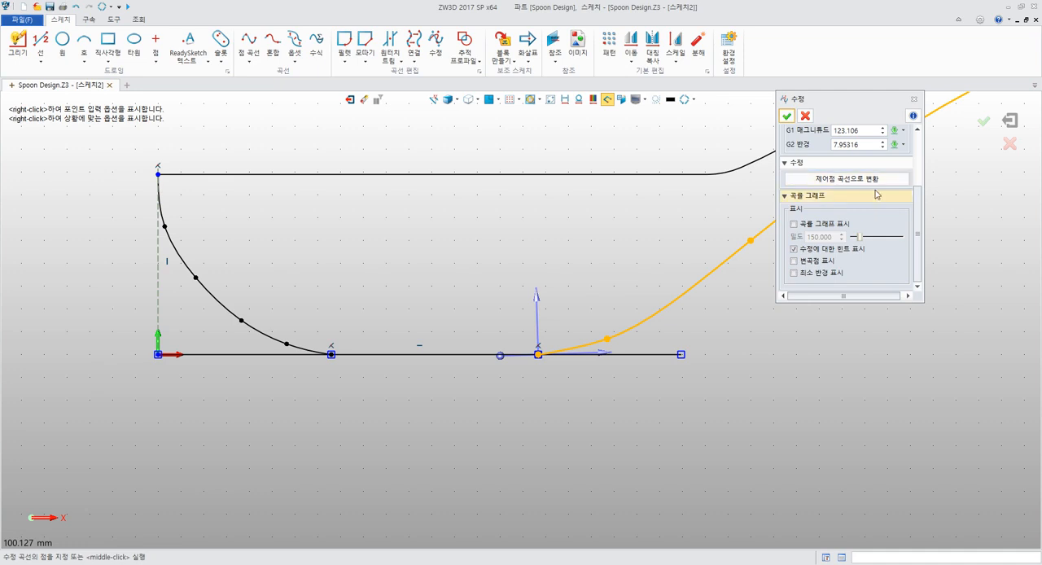
click(912, 100)
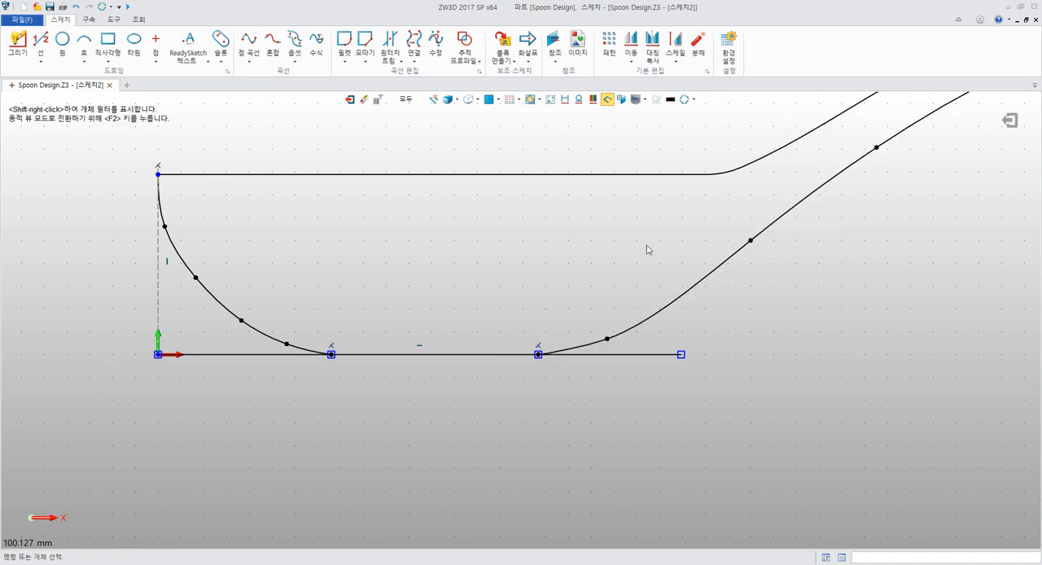
Trim off the base line's excess segments beyond both bowl curves with One-touch Trim, keeping the flat bottom between them
click(390, 41)
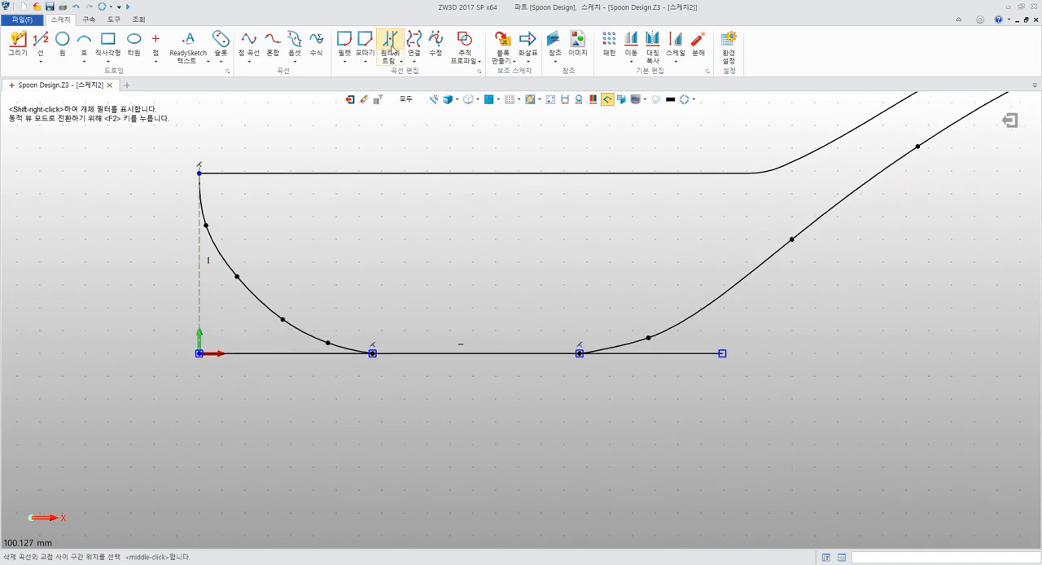
click(277, 357)
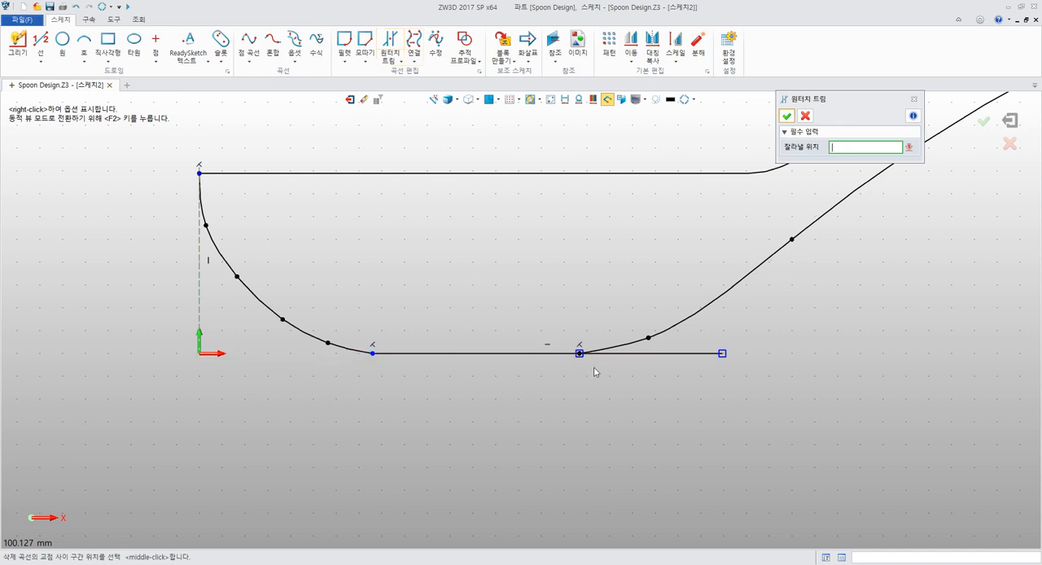
click(640, 355)
scroll(659, 383, up, 4)
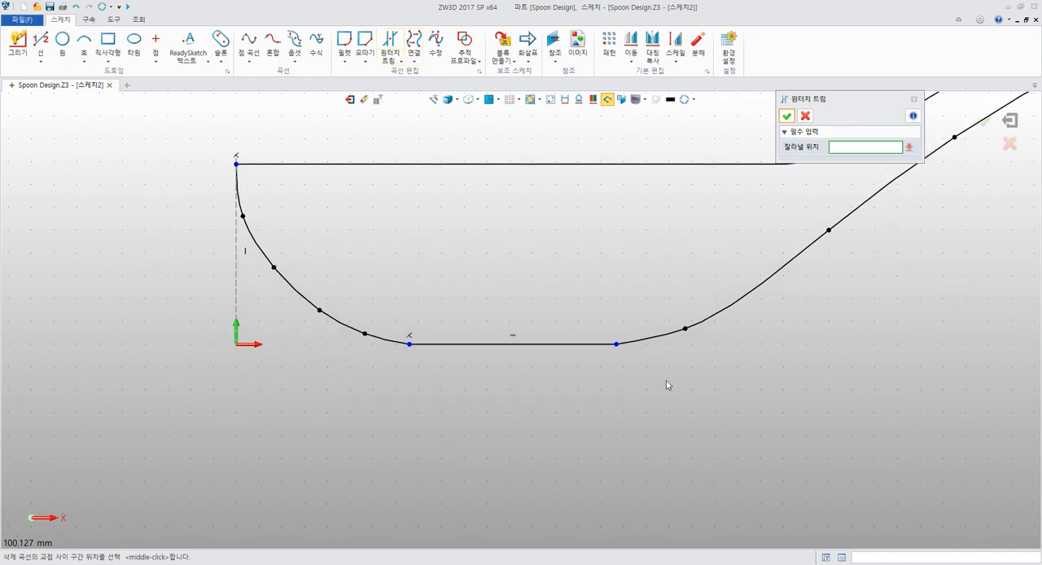
middle_drag(502, 392, 530, 398)
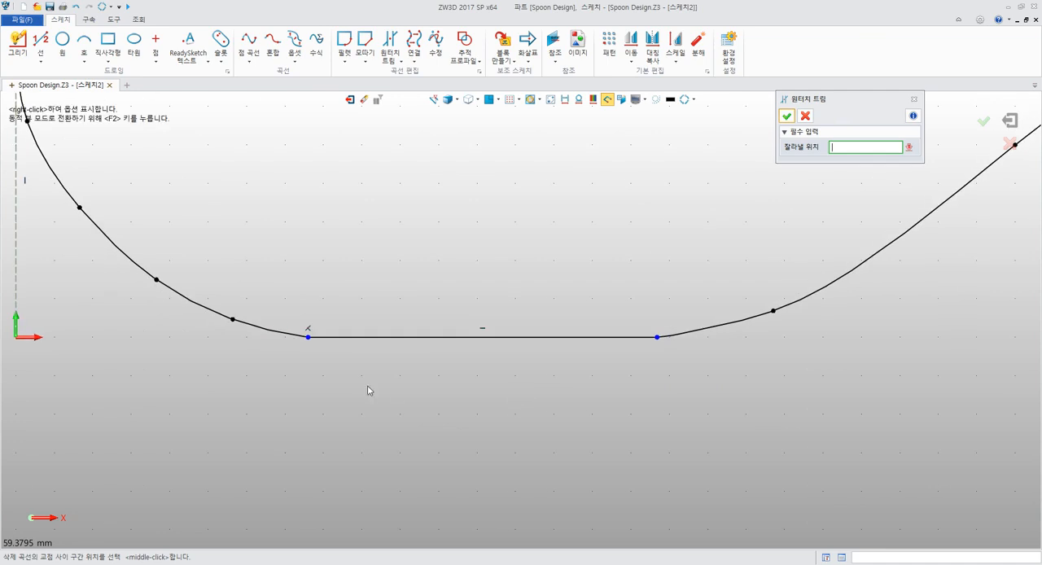
middle_drag(340, 382, 439, 393)
scroll(439, 392, up, 3)
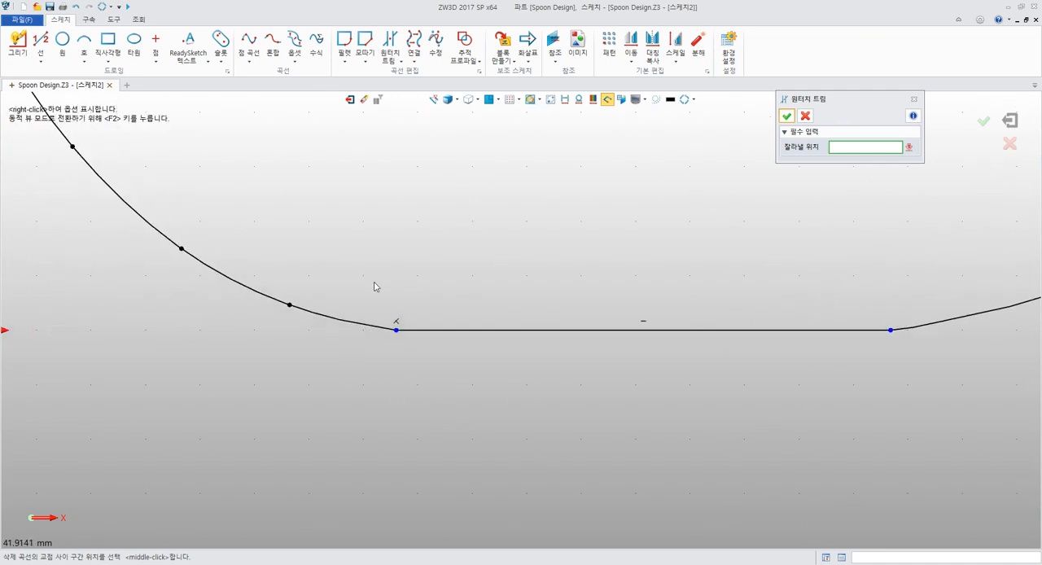
Try to constrain the front bowl curve tangent to the flat bottom line, and undo the constraint
middle_click(350, 198)
middle_drag(405, 275, 338, 243)
click(350, 298)
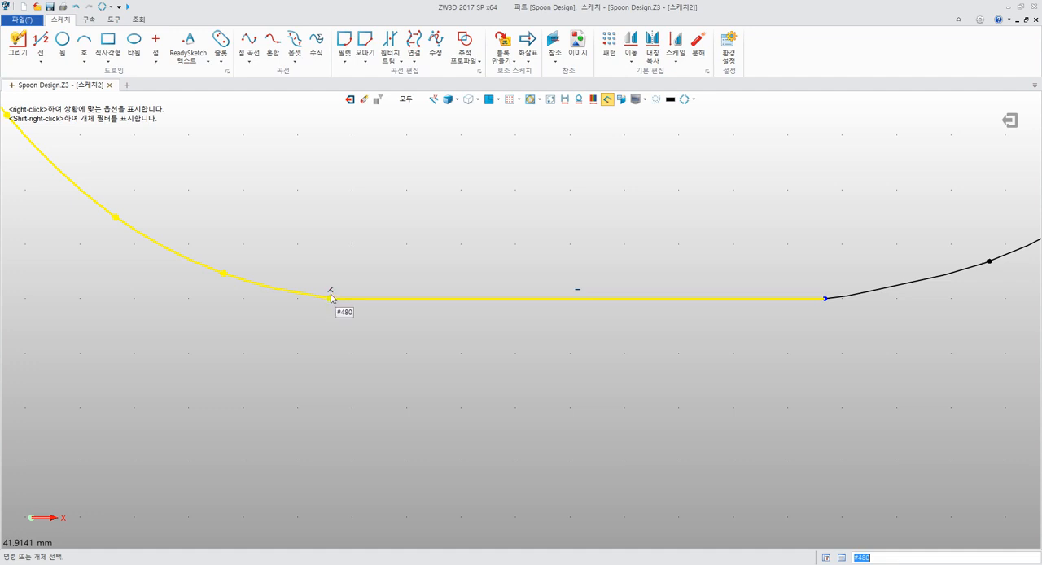
click(331, 273)
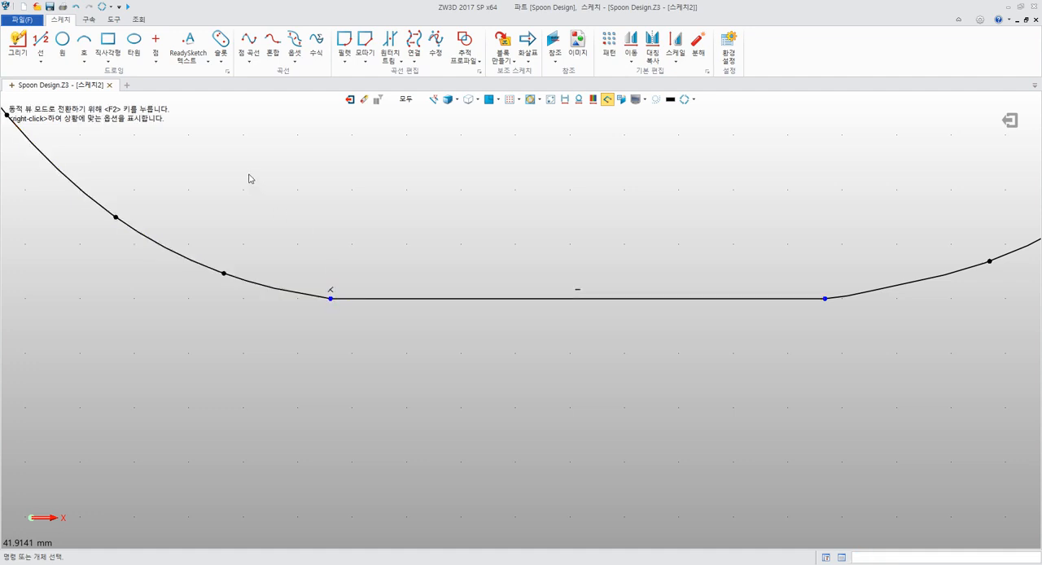
click(91, 20)
middle_drag(306, 172, 303, 198)
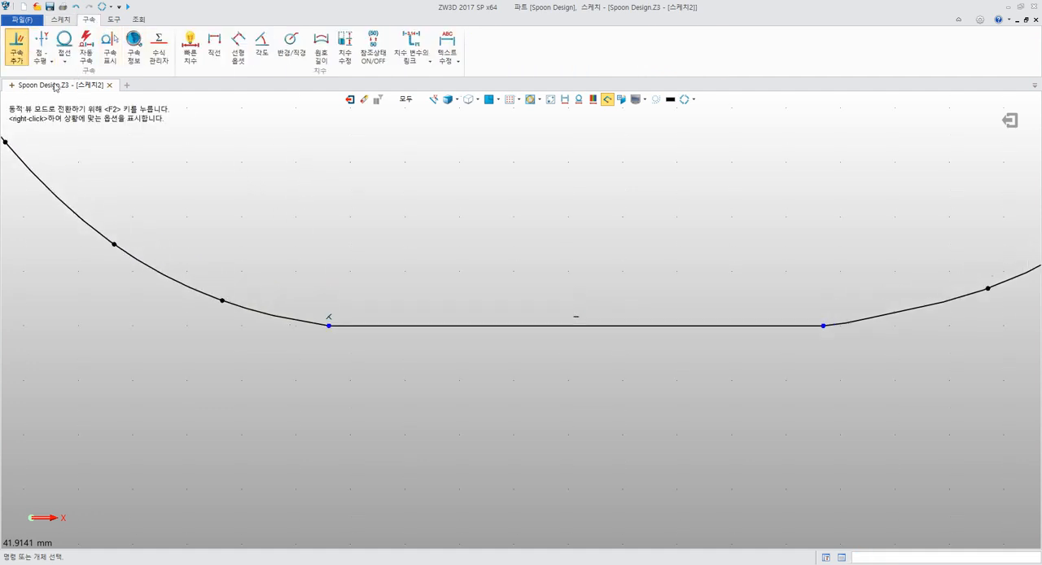
click(16, 49)
click(309, 321)
click(361, 326)
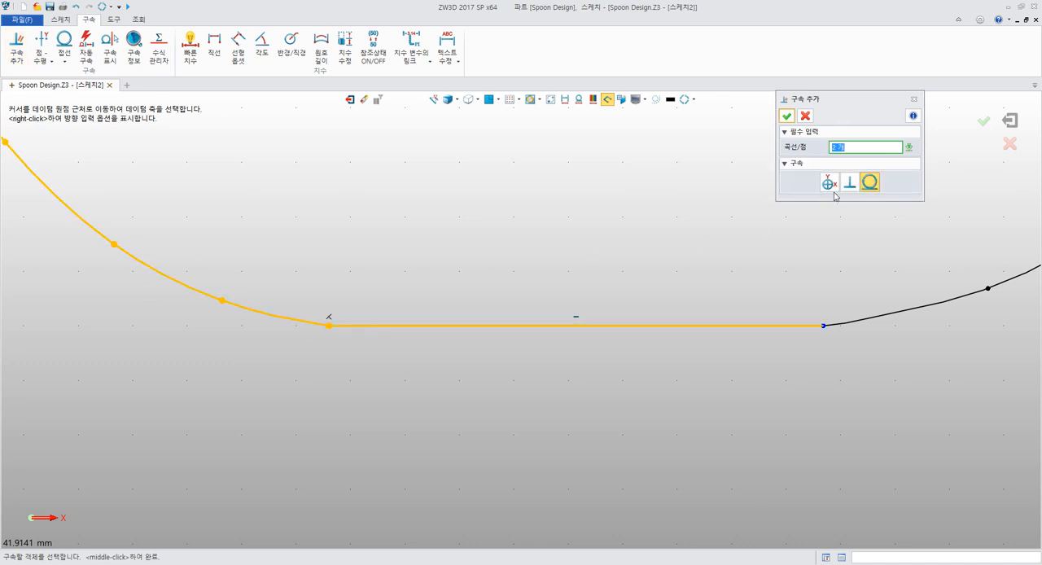
click(870, 181)
mouse_move(452, 251)
middle_down()
mouse_move(574, 267)
mouse_move(517, 274)
mouse_move(526, 229)
middle_up()
scroll(570, 262, down, 4)
middle_click(539, 281)
key(ctrl+z)
scroll(560, 273, up, 1)
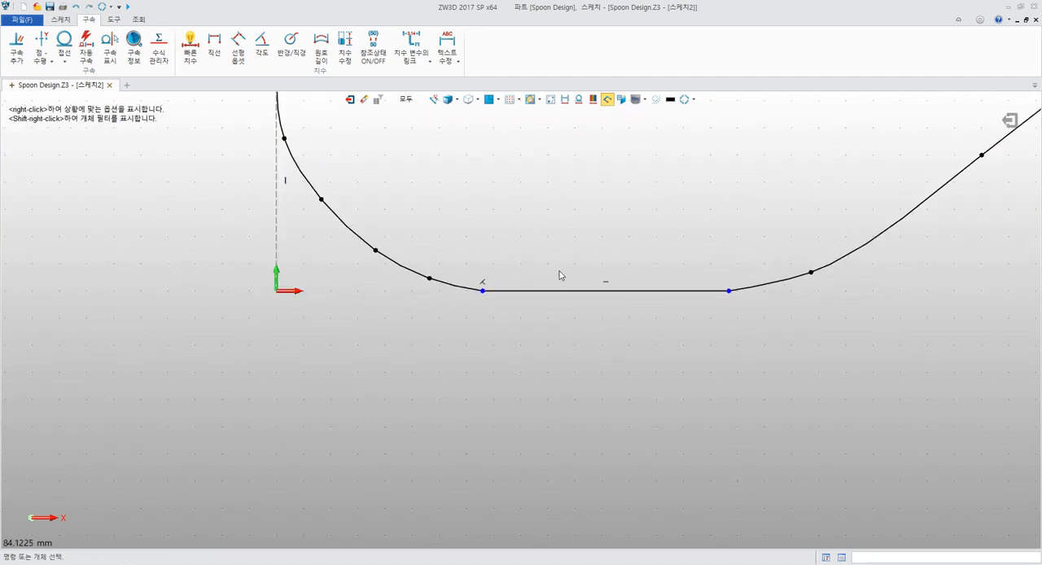
Try to fillet the corner between the front bowl curve and the flat bottom line with a radius of 50
scroll(560, 275, up, 3)
middle_drag(422, 243, 328, 220)
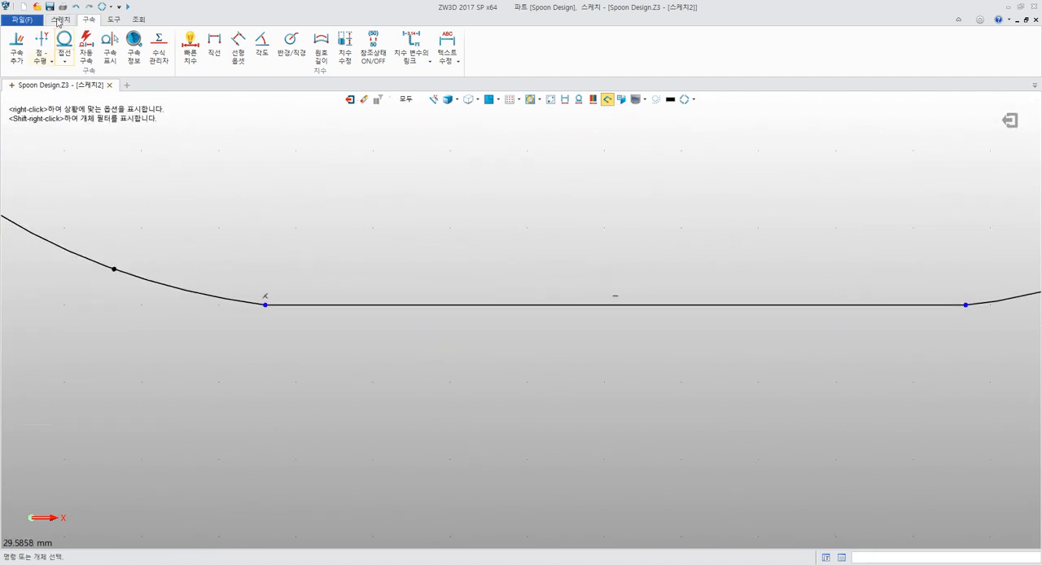
click(59, 19)
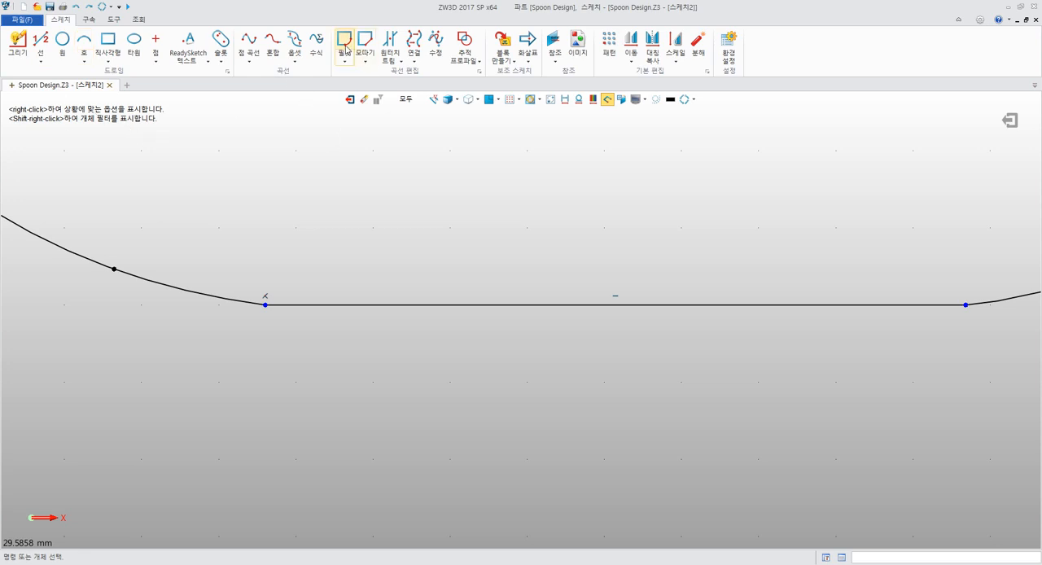
click(344, 40)
click(214, 298)
click(290, 305)
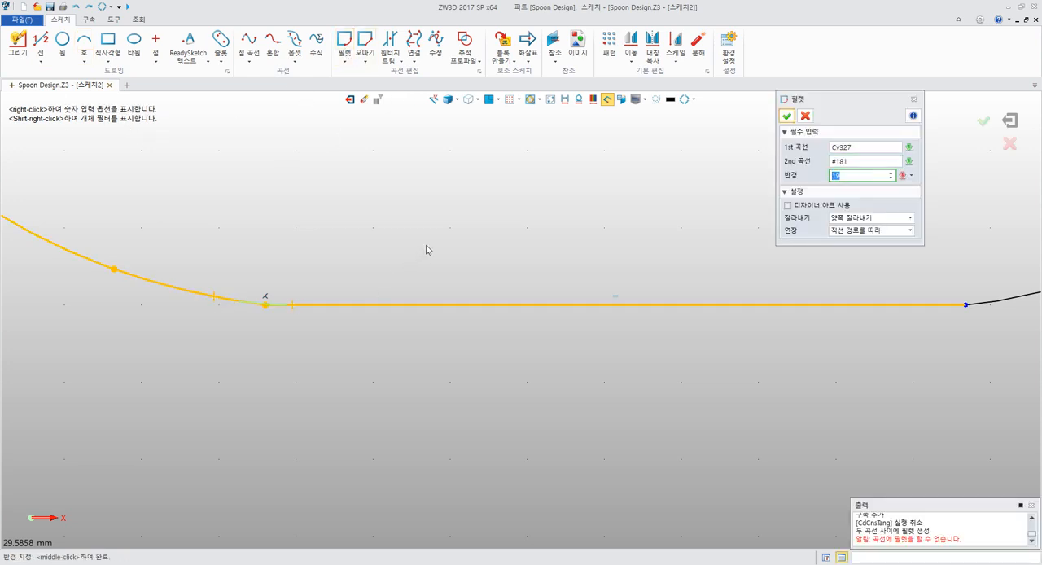
key(Return)
click(858, 172)
key(Return)
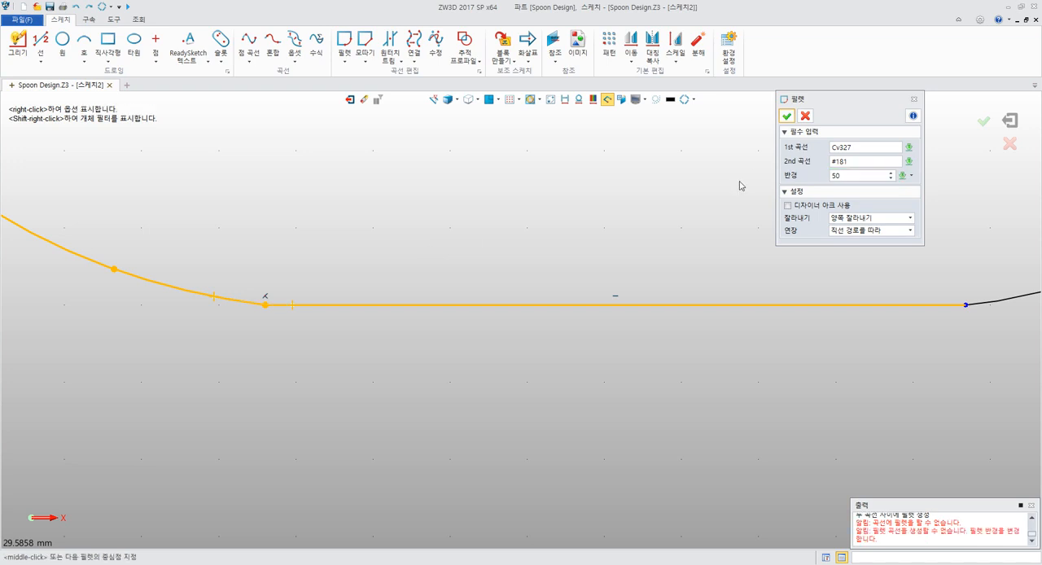
middle_click(719, 188)
middle_drag(579, 227, 654, 244)
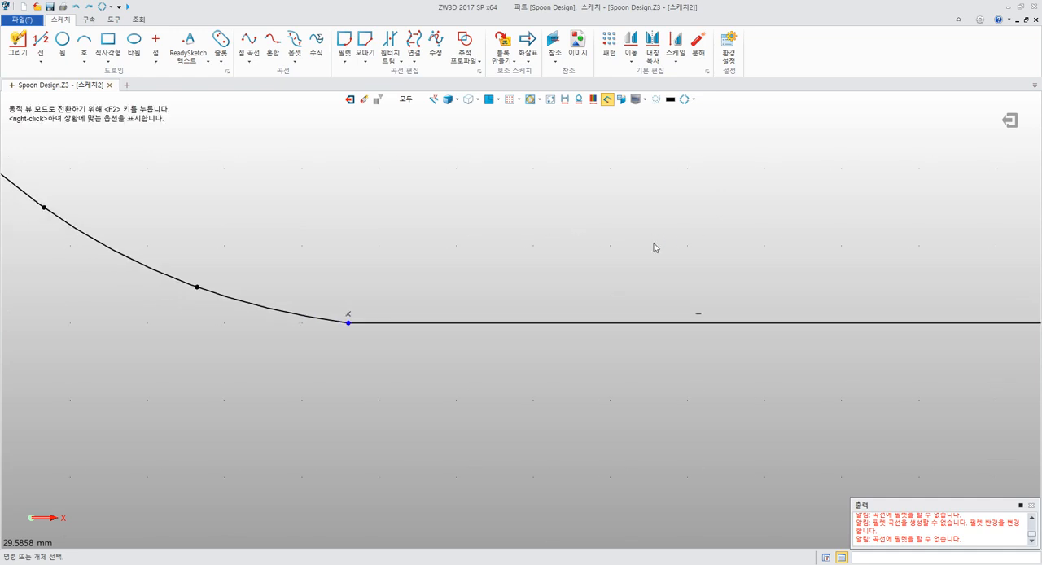
Try to shift the junction point between the front bowl curve and the flat bottom line, and undo it
scroll(654, 246, down, 5)
scroll(619, 256, up, 3)
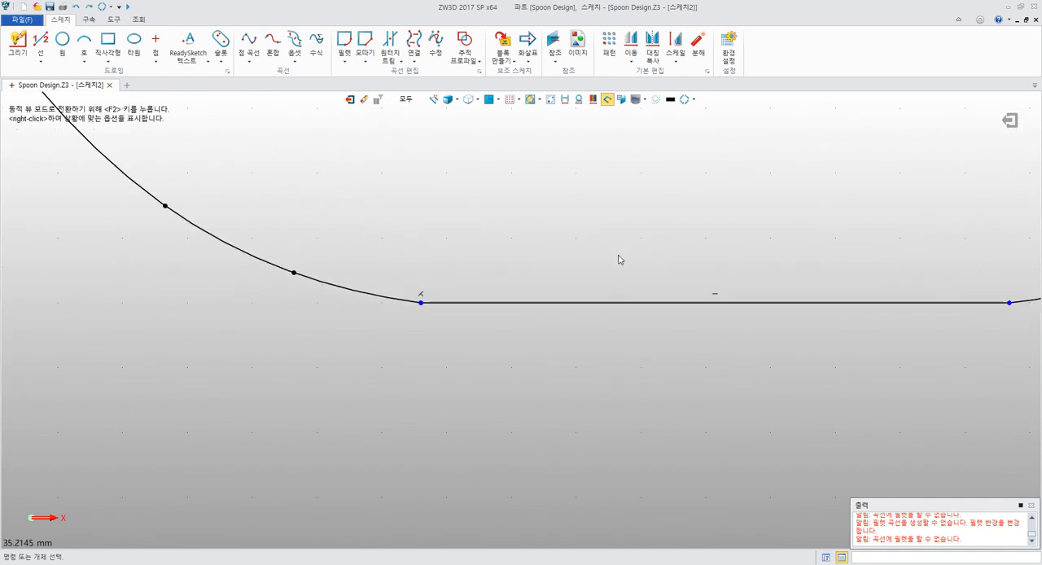
drag(421, 304, 409, 301)
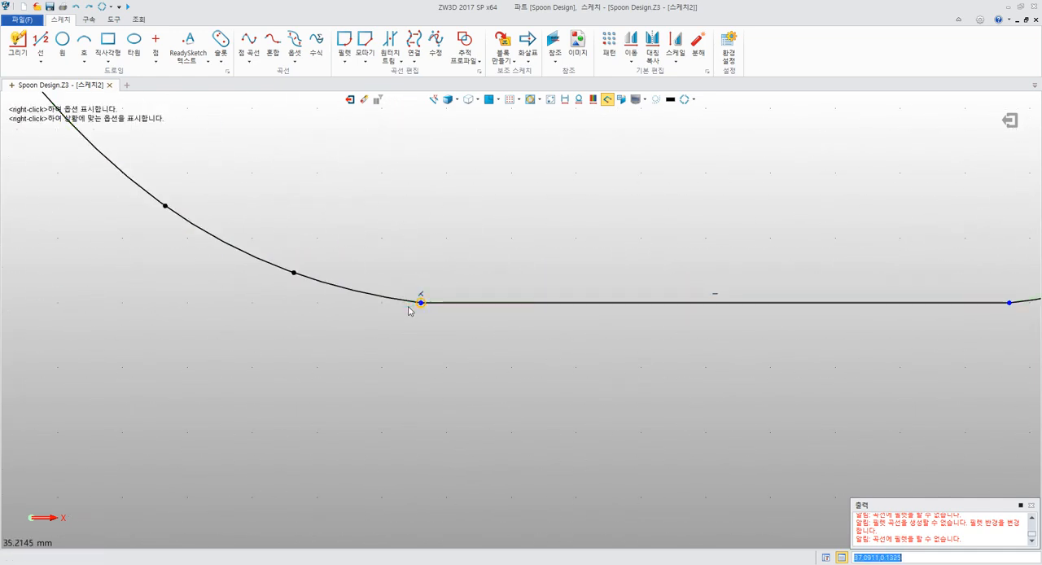
key(ctrl+z)
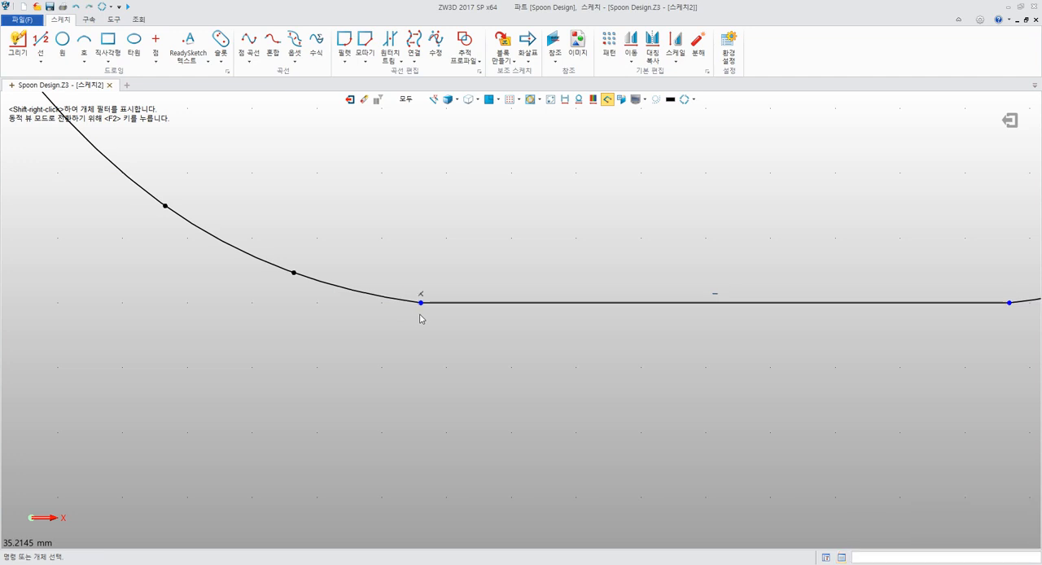
Fillet the corner between the front bowl curve and the flat bottom line with radius 10, trimming both curves
scroll(454, 335, down, 4)
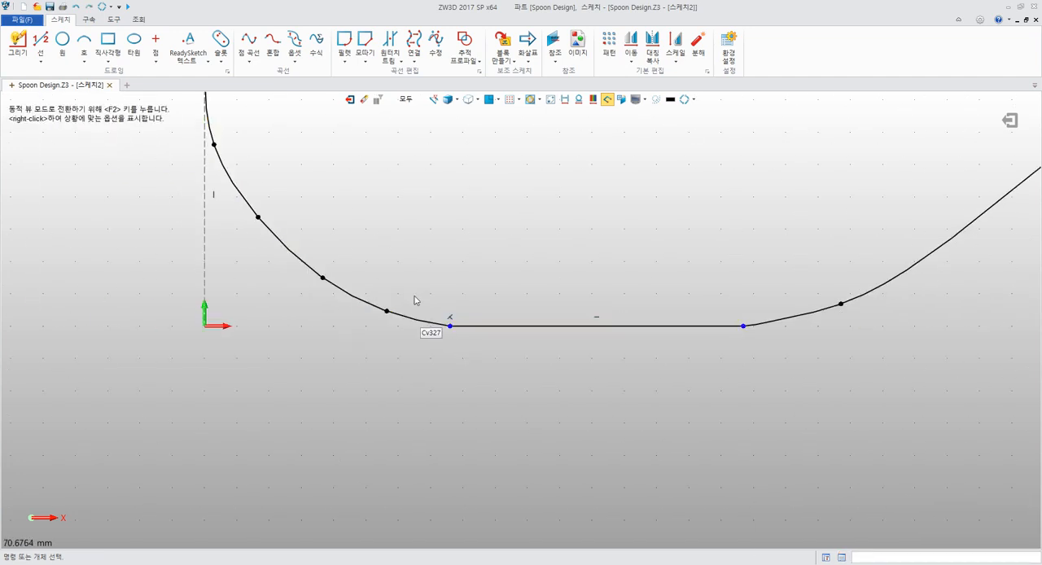
click(344, 42)
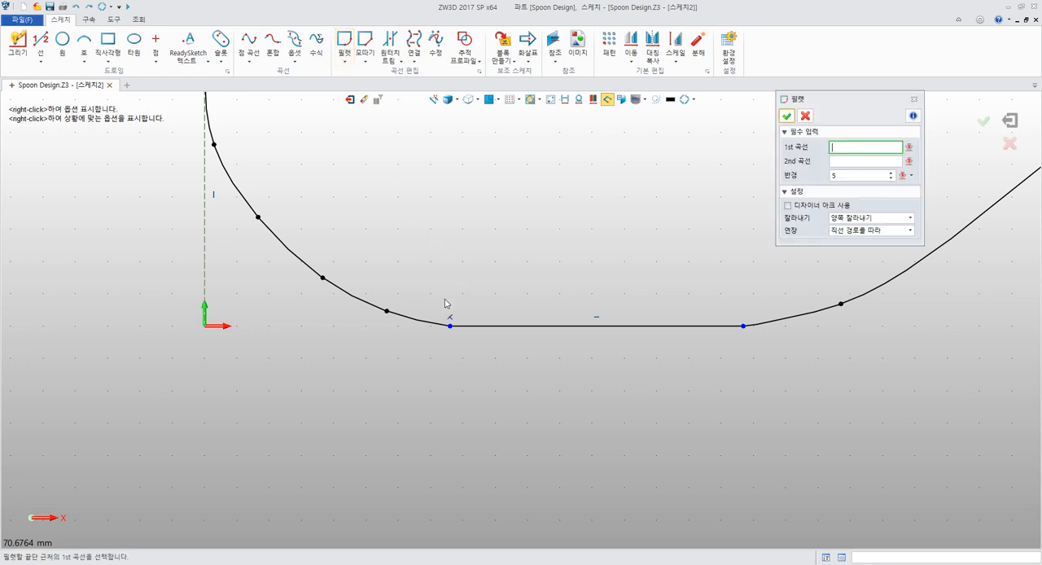
click(440, 323)
click(467, 327)
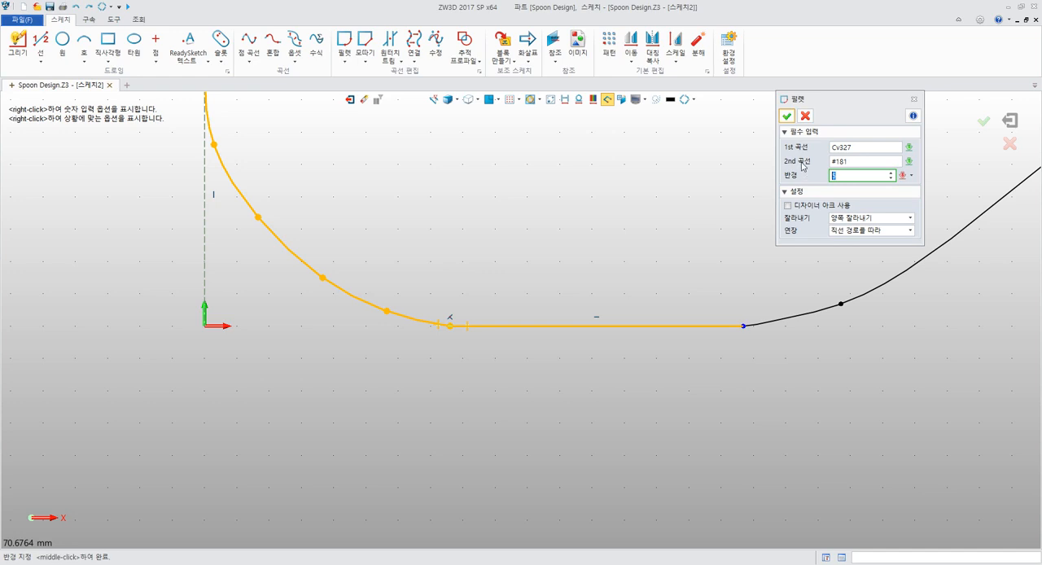
key(Return)
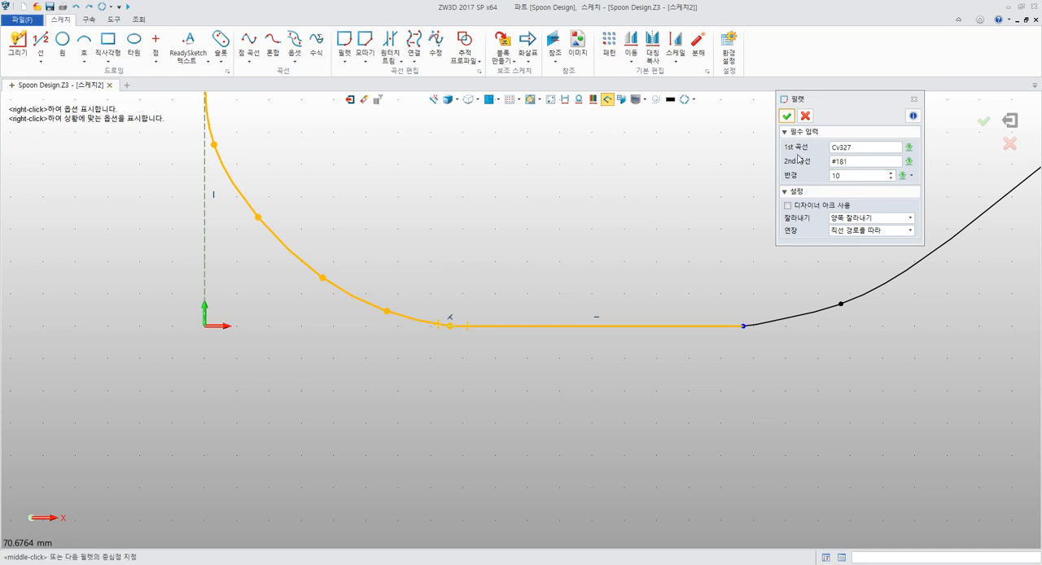
click(788, 115)
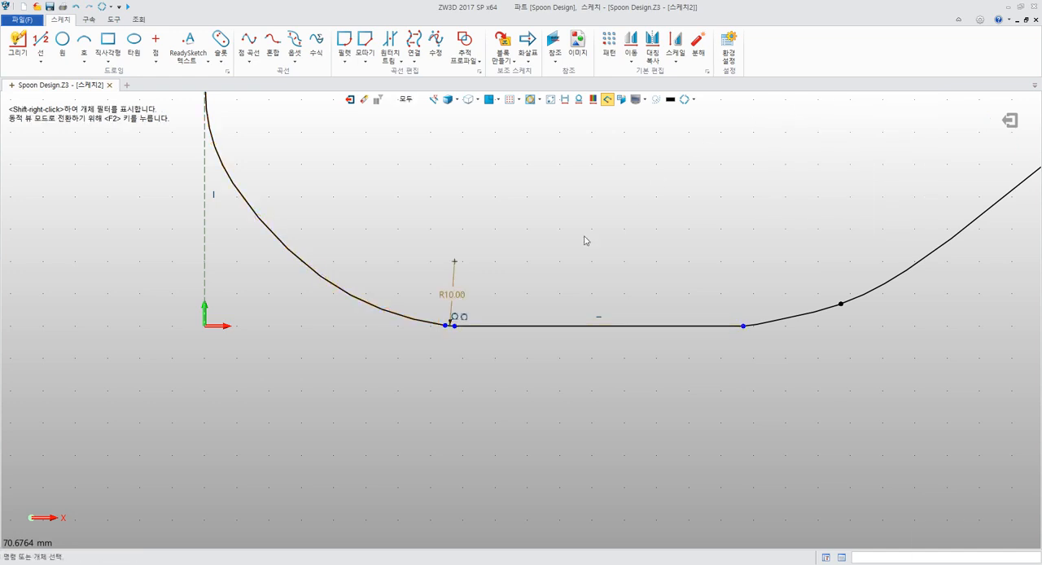
Examine how the R10 fillet joins the front bowl curve and the bottom line, and check the rest of the profile
scroll(584, 276, up, 5)
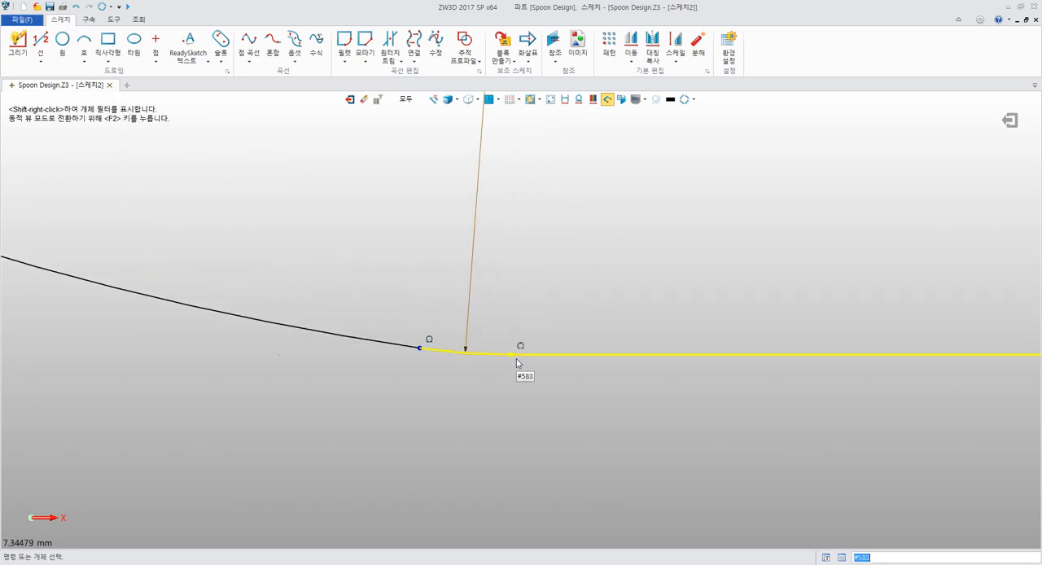
scroll(371, 320, down, 4)
scroll(371, 321, down, 6)
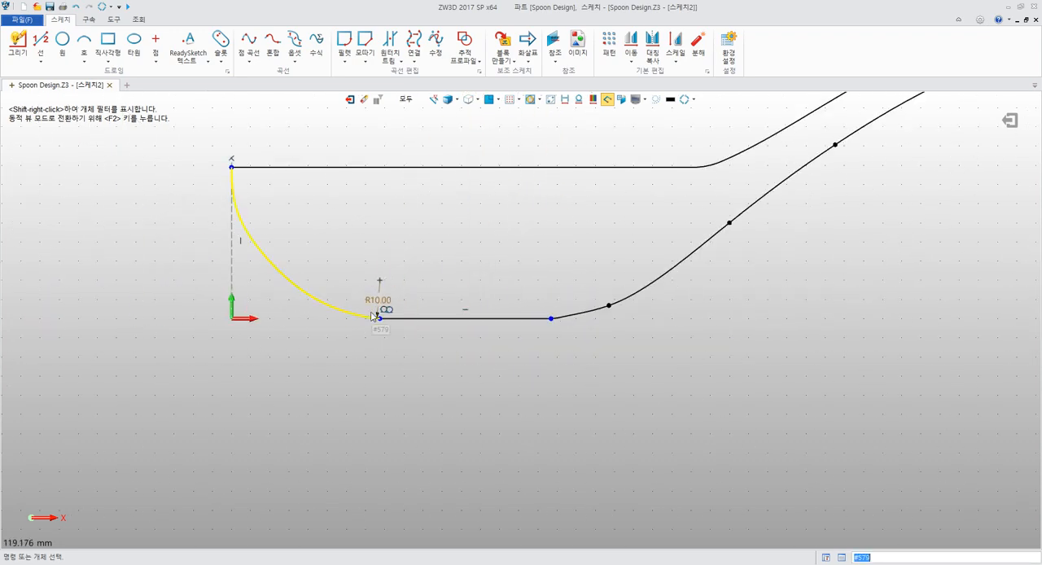
scroll(463, 314, up, 3)
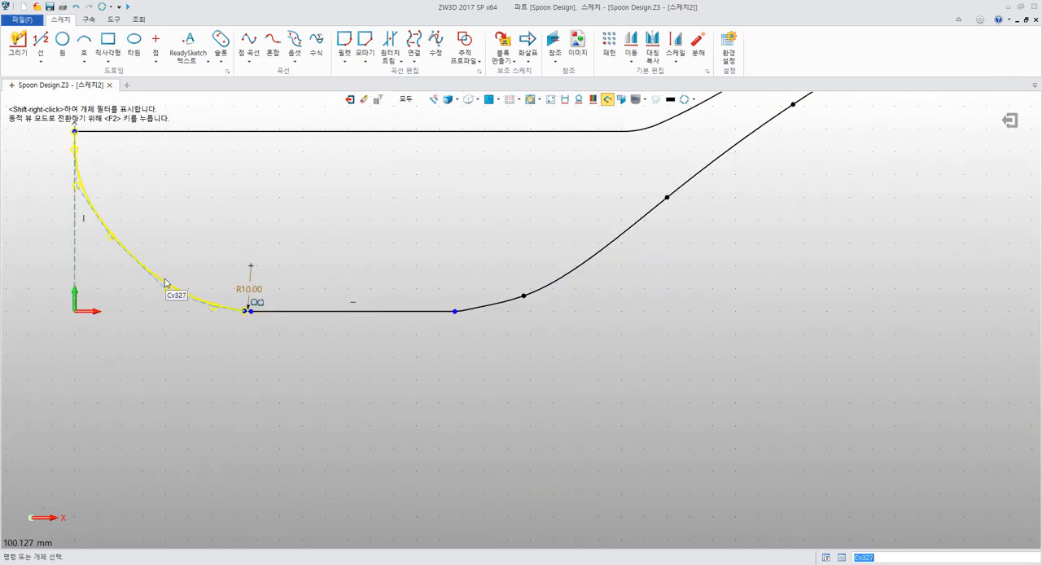
scroll(227, 309, up, 5)
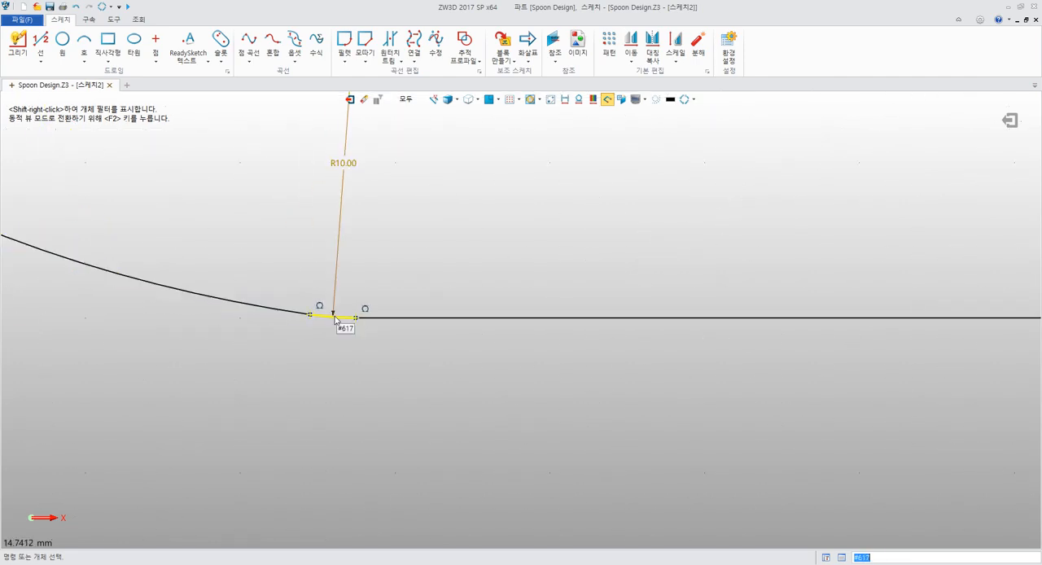
scroll(541, 320, down, 9)
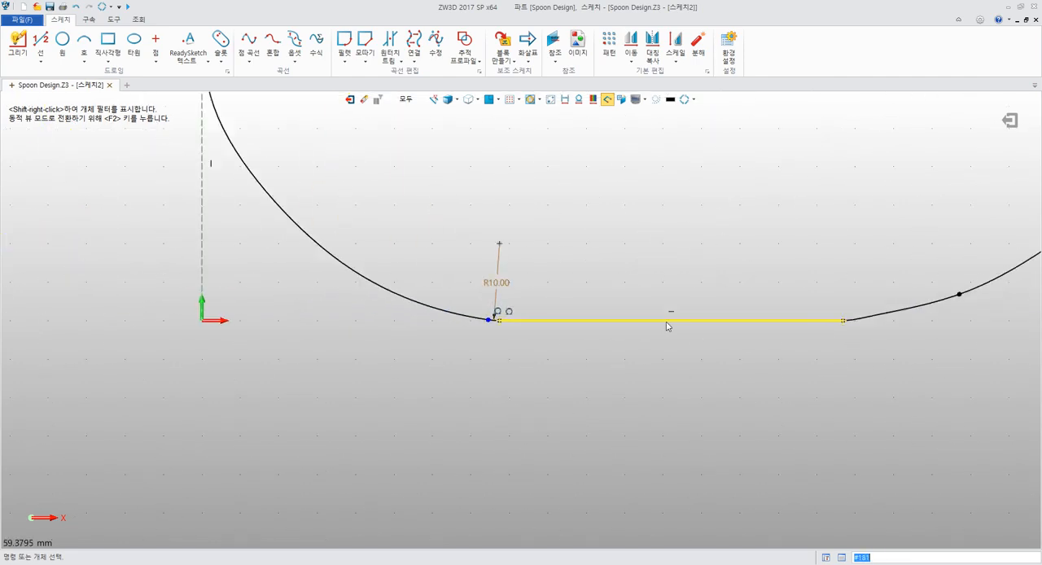
middle_drag(742, 333, 326, 309)
scroll(518, 311, down, 1)
scroll(520, 311, down, 4)
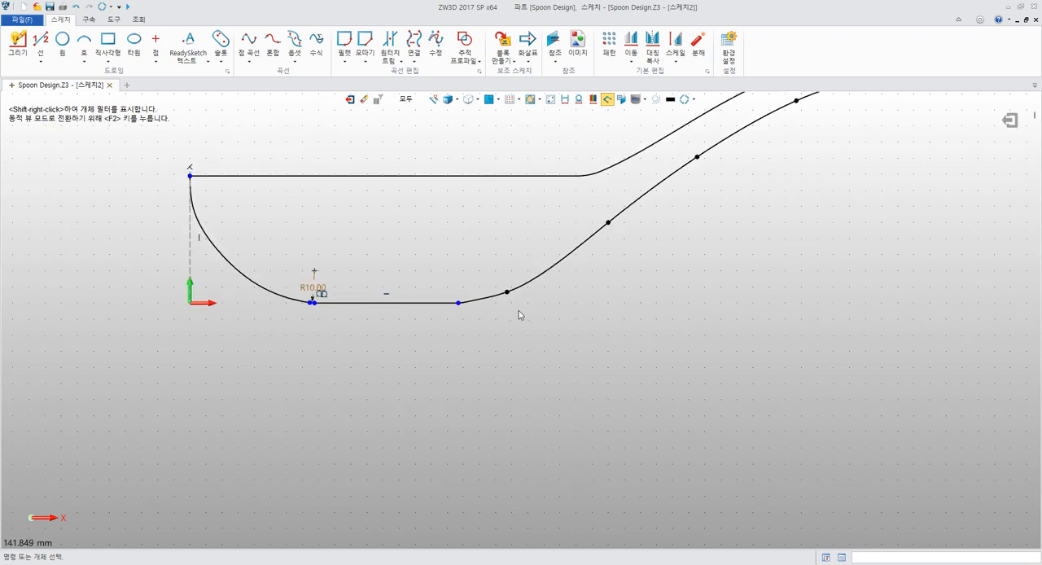
middle_drag(557, 308, 522, 364)
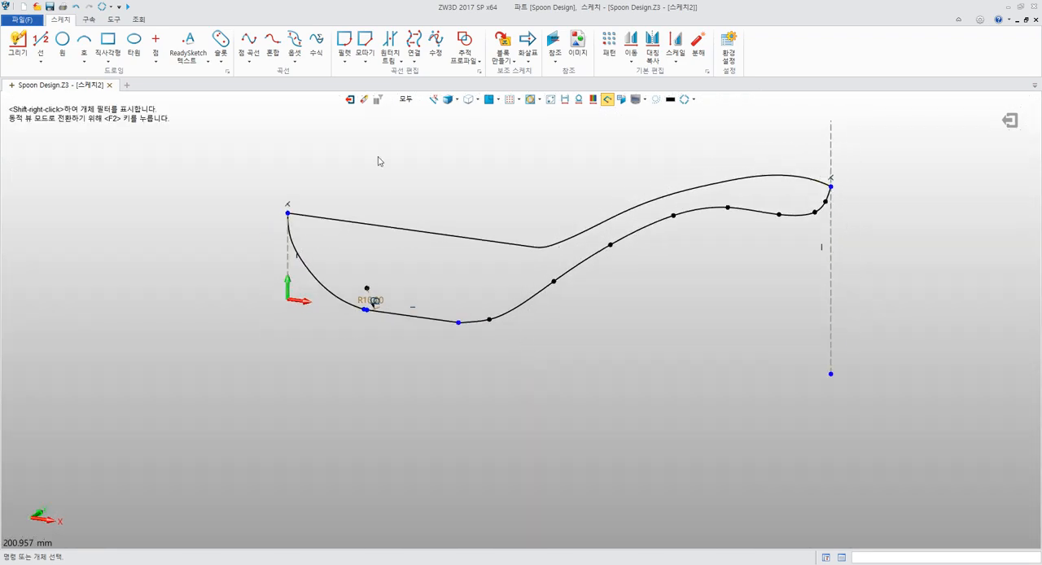
Finish the front-view sketch and return to the part to view both spoon sketches in 3D
click(348, 100)
mouse_move(477, 198)
middle_down()
mouse_move(388, 181)
mouse_move(489, 205)
mouse_move(482, 229)
mouse_move(437, 270)
mouse_move(331, 323)
mouse_move(503, 314)
mouse_move(491, 226)
mouse_move(476, 235)
mouse_move(482, 329)
mouse_move(473, 323)
mouse_move(505, 209)
mouse_move(510, 282)
mouse_move(588, 302)
mouse_move(588, 323)
mouse_move(536, 331)
mouse_move(467, 302)
middle_up()
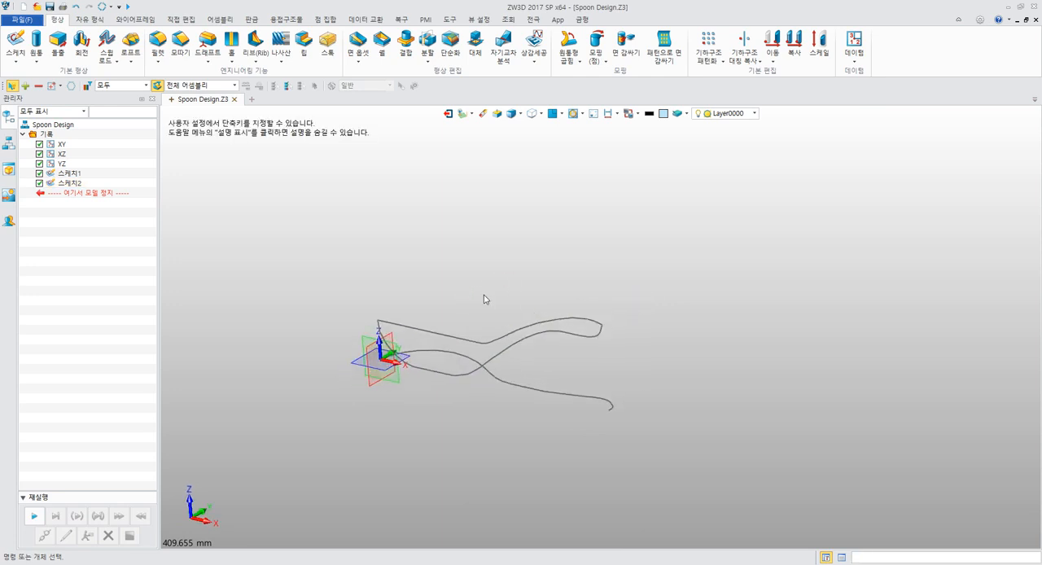
right_drag(484, 300, 578, 258)
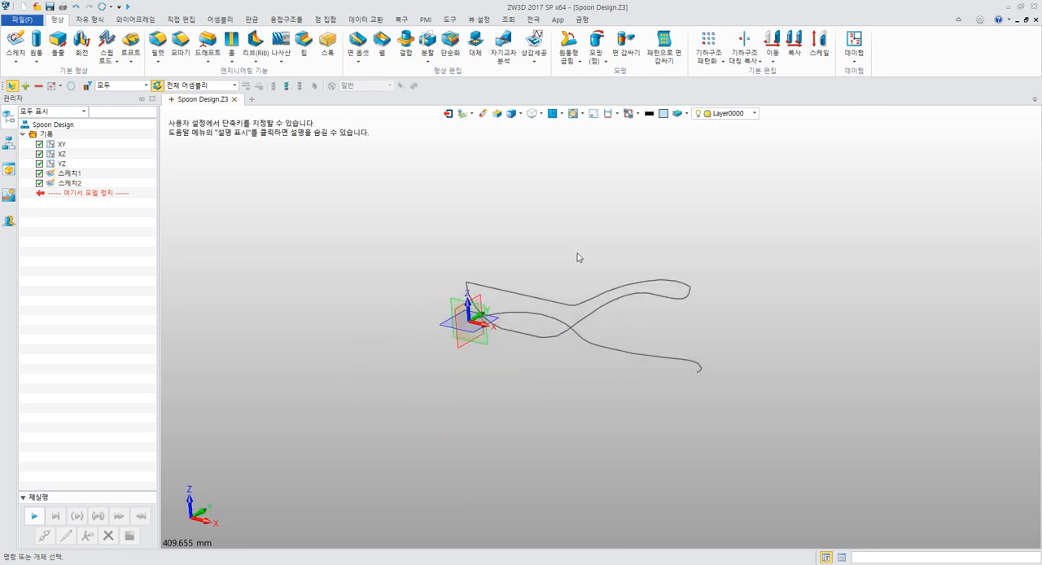